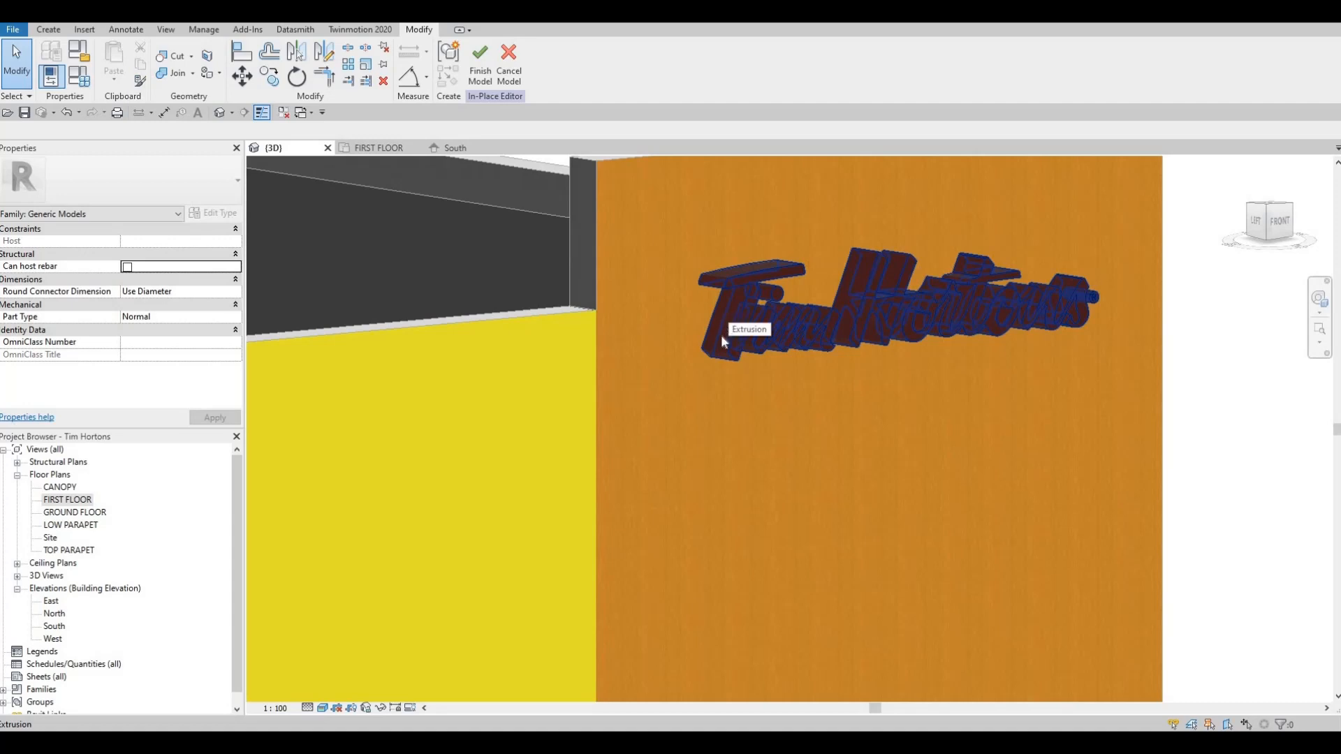
{"action": "left_click", "coordinate": [485, 66]}
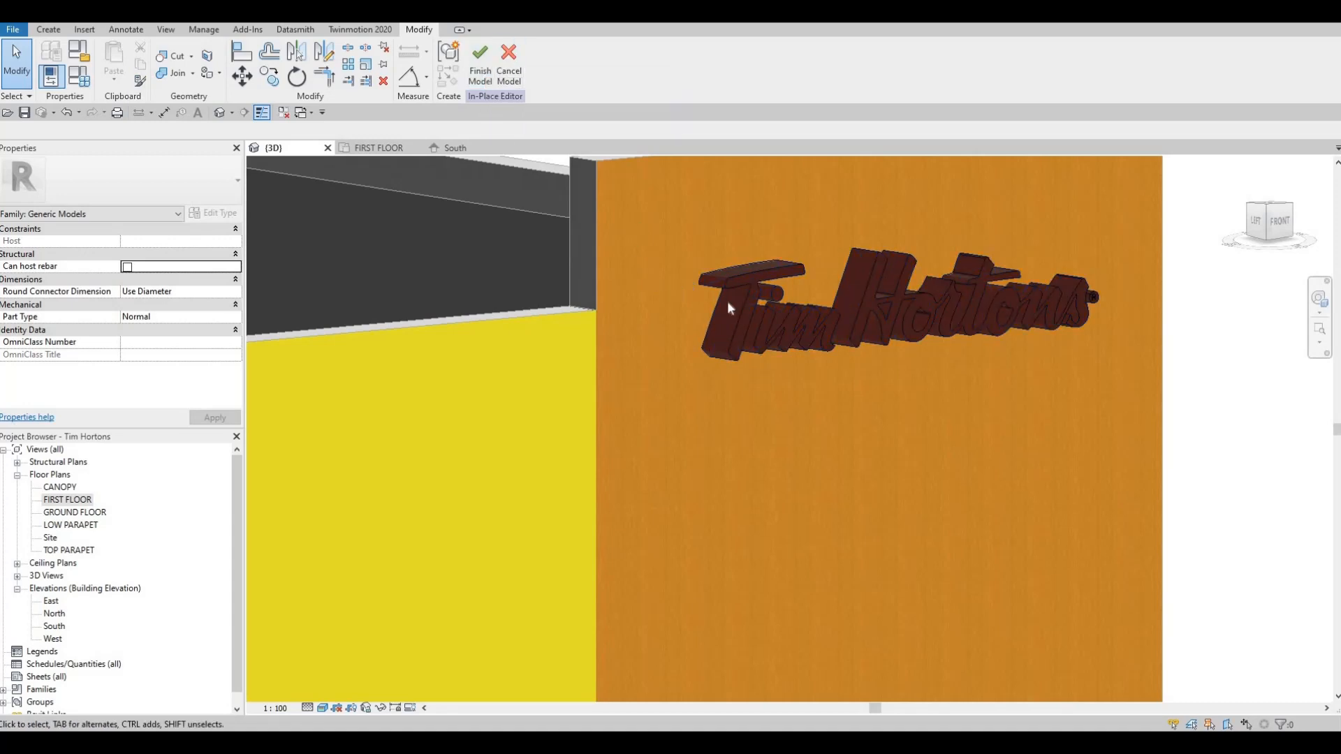
{"action": "left_click", "coordinate": [790, 333]}
{"action": "scroll", "coordinate": [583, 295], "scroll_direction": "down", "scroll_amount": 1}
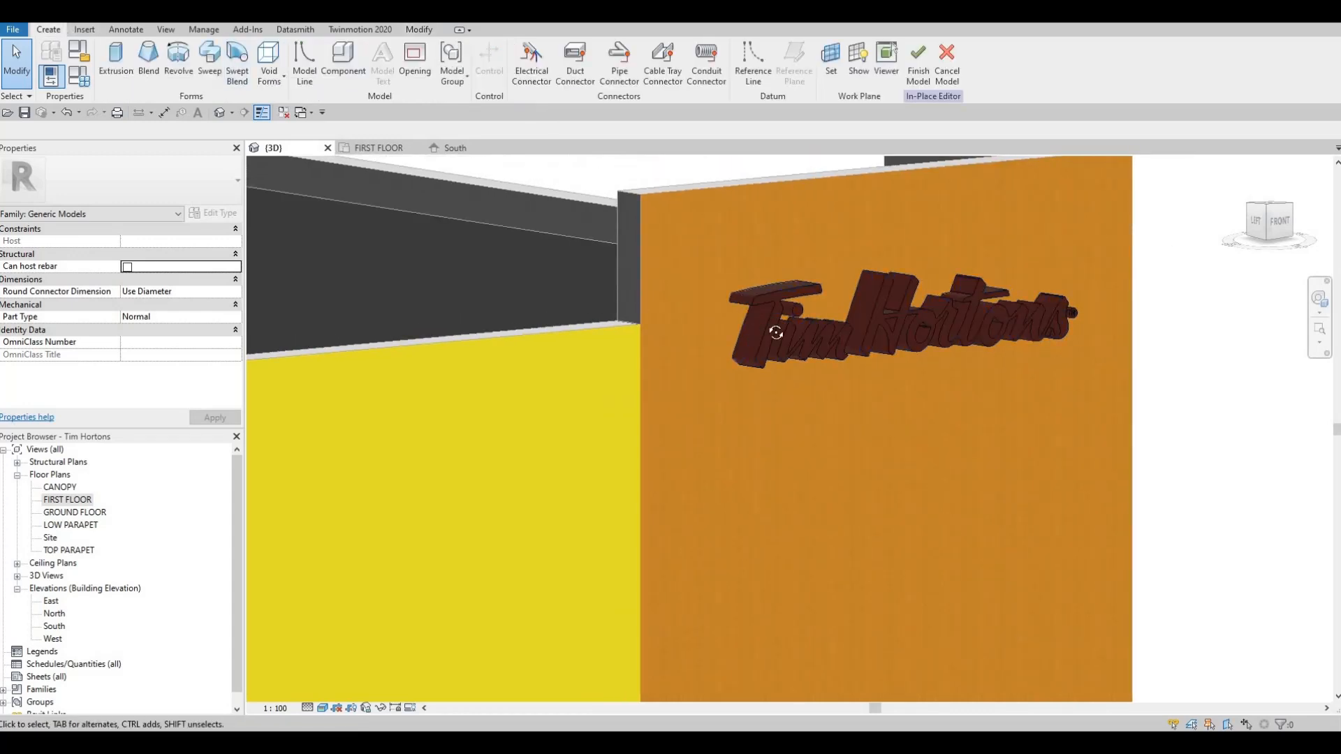
{"action": "middle_click_drag", "start_coordinate": [747, 323], "coordinate": [741, 331], "text": "shift"}
{"action": "key", "text": "Escape"}
{"action": "key", "text": "Escape"}
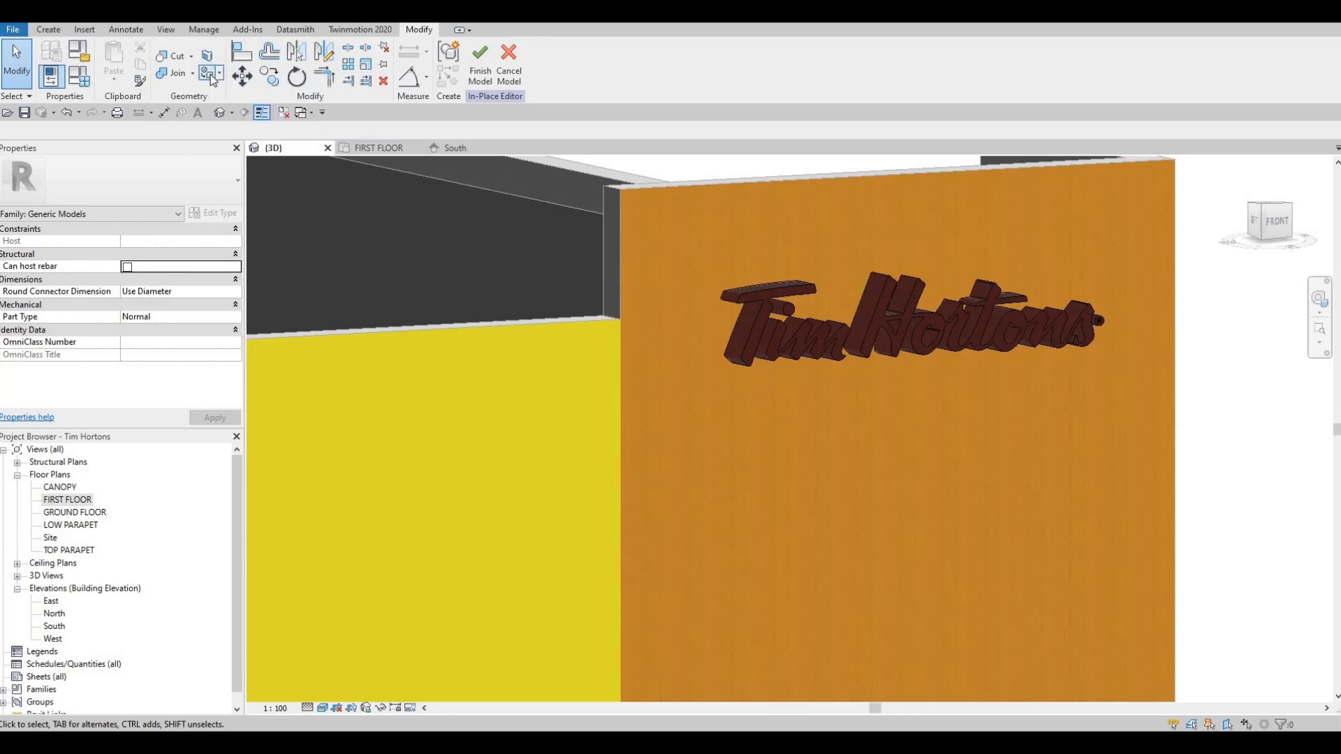
- Start the Paint tool, choose the Carpet material and move the Material Browser clear of the Tim Hortons sign
{"action": "key", "text": "p"}
{"action": "key", "text": "t"}
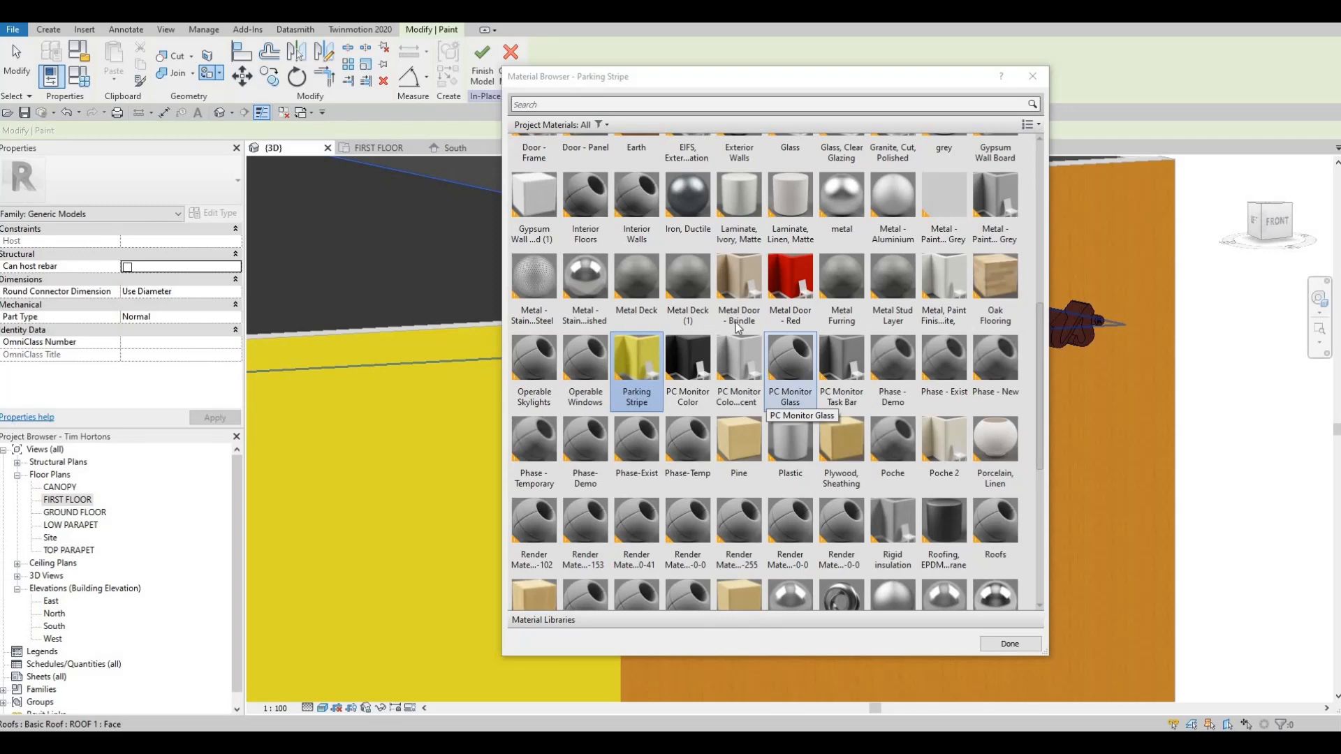
{"action": "scroll", "coordinate": [705, 308], "scroll_direction": "up", "scroll_amount": 5}
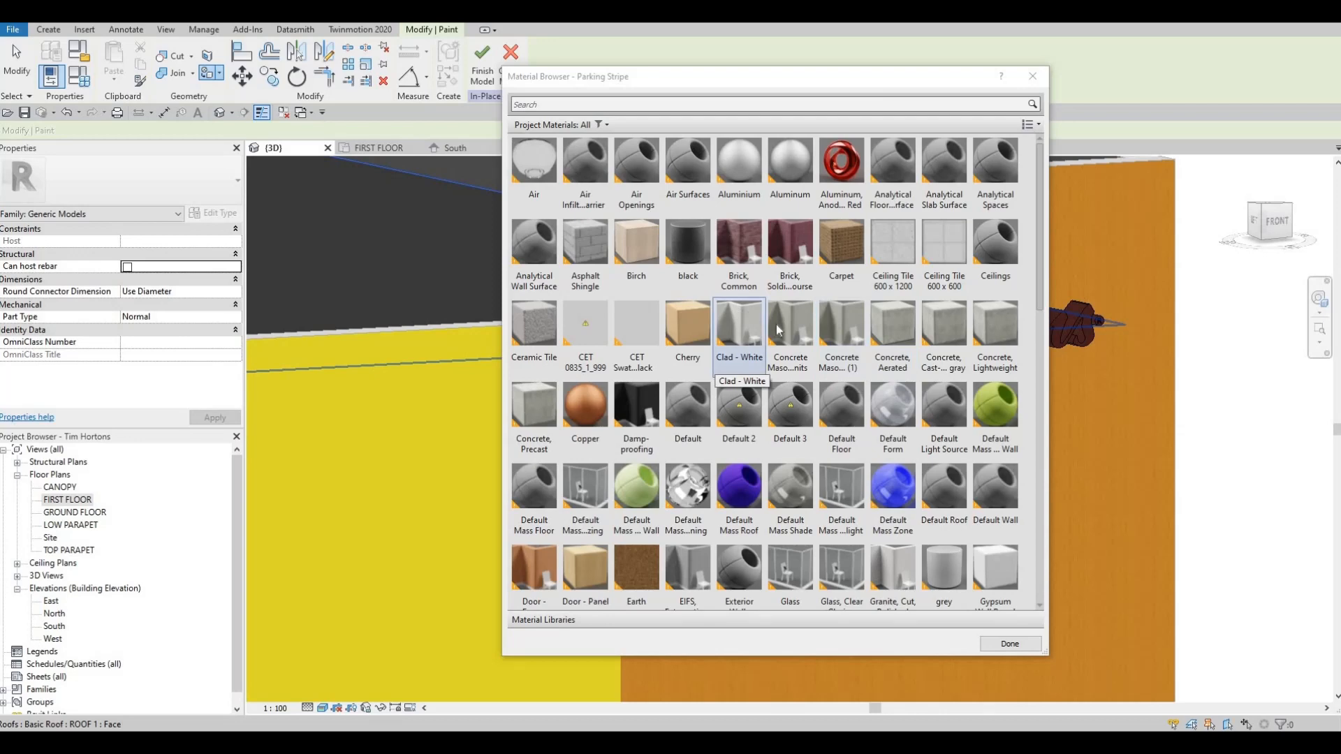
{"action": "scroll", "coordinate": [742, 322], "scroll_direction": "down", "scroll_amount": 10}
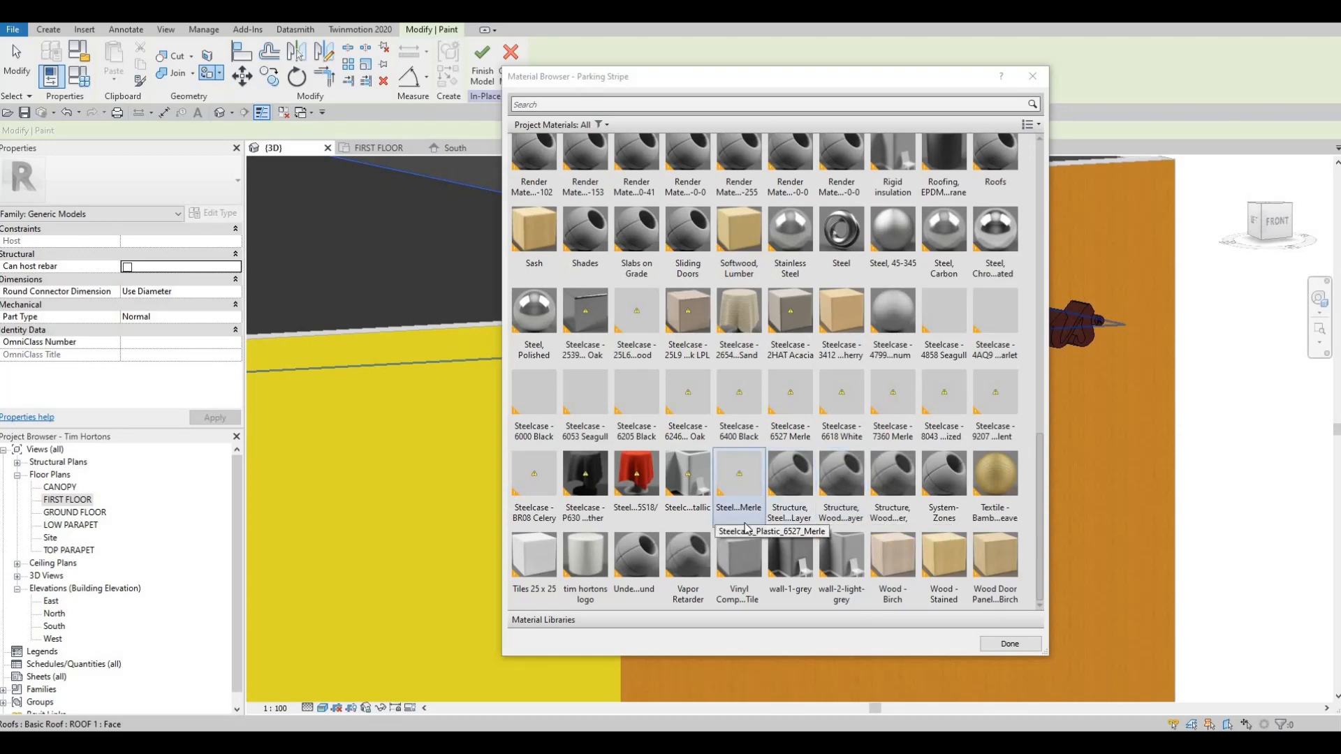
{"action": "scroll", "coordinate": [746, 529], "scroll_direction": "up", "scroll_amount": 10}
{"action": "scroll", "coordinate": [746, 529], "scroll_direction": "up", "scroll_amount": 1}
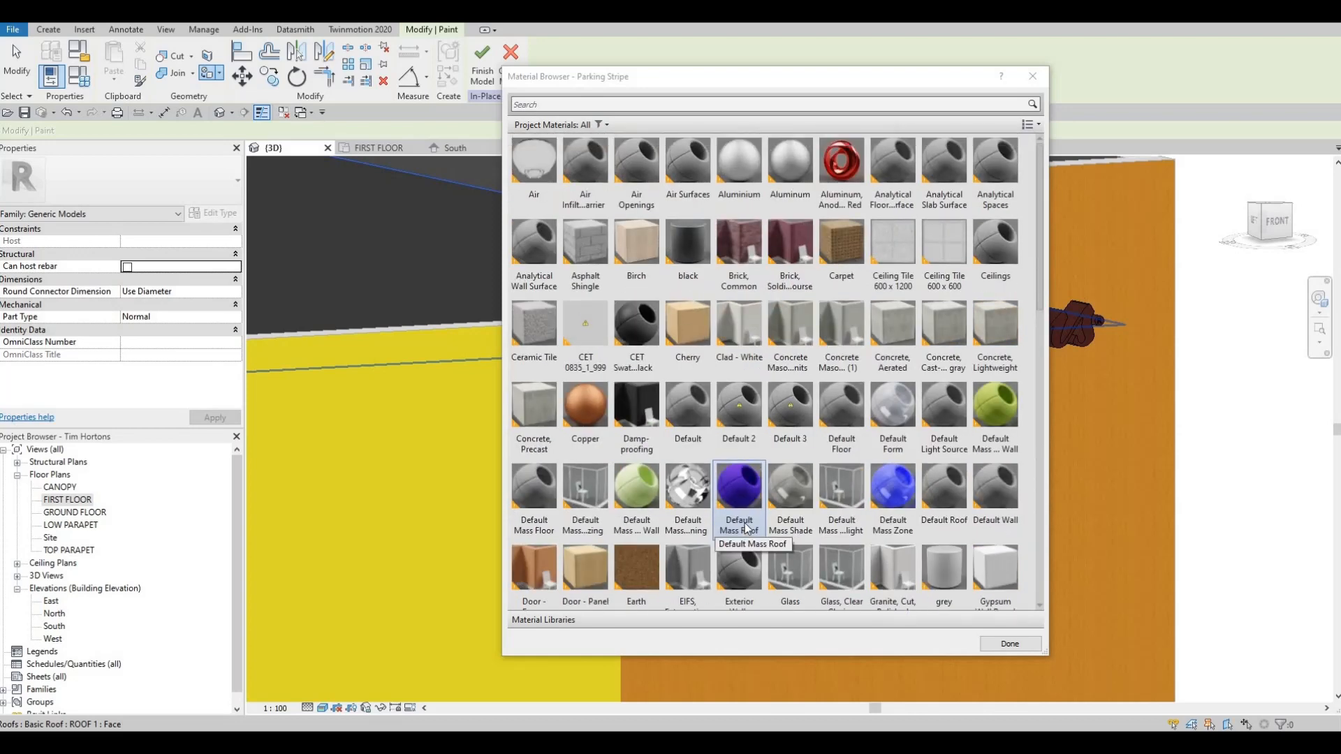
{"action": "left_click", "coordinate": [849, 240]}
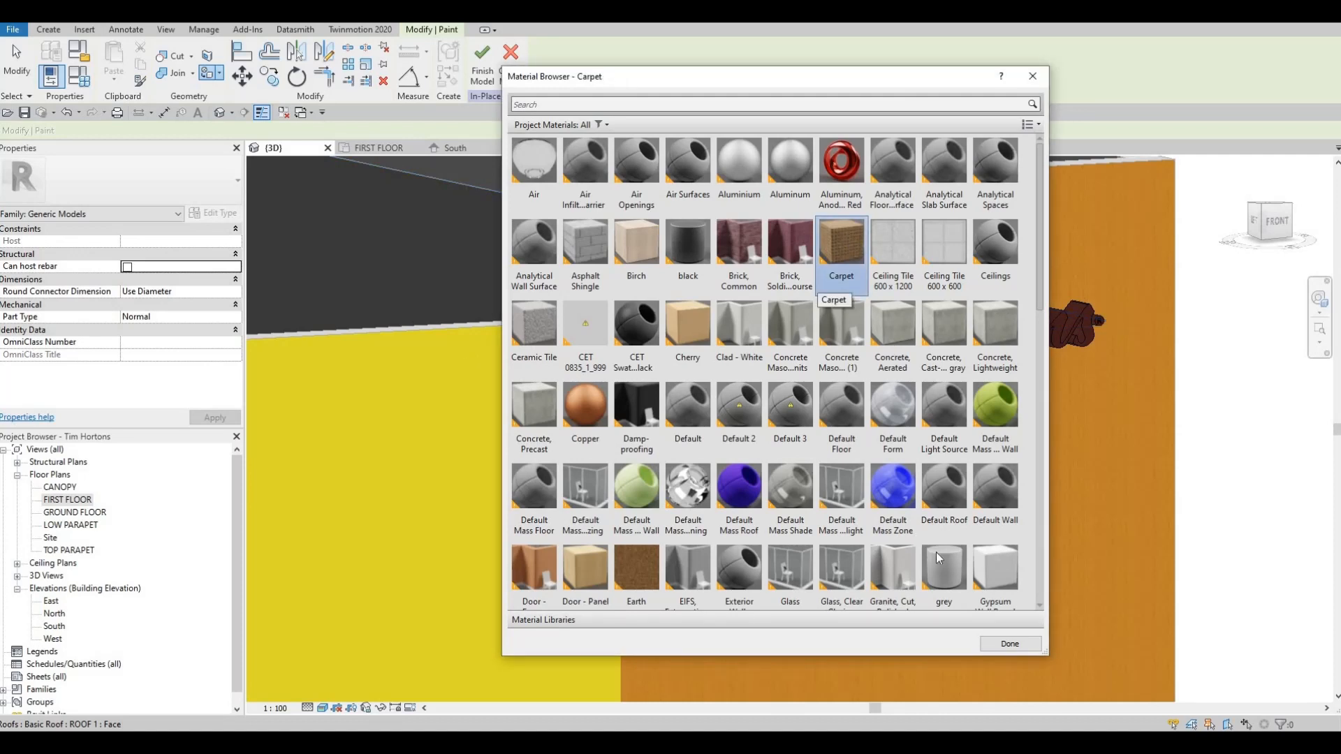
{"action": "scroll", "coordinate": [936, 552], "scroll_direction": "down", "scroll_amount": 1}
{"action": "left_click", "coordinate": [1003, 645]}
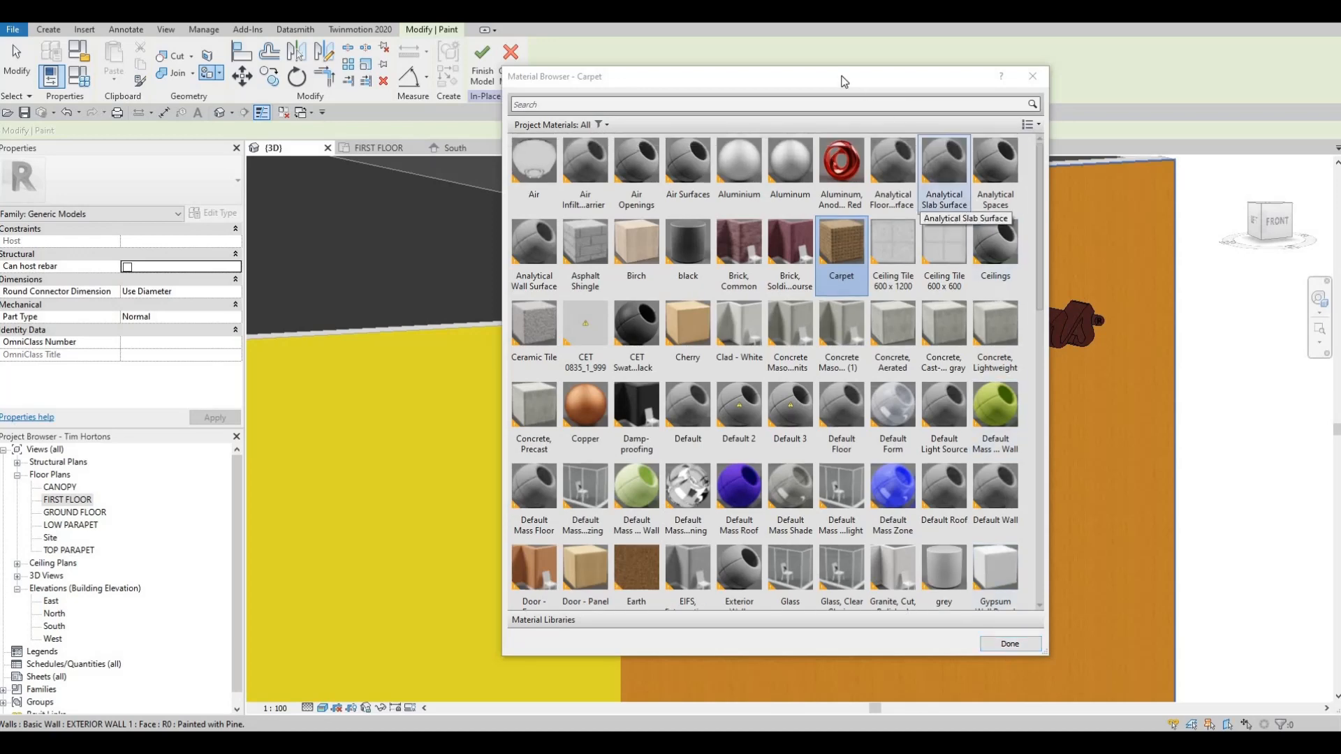
{"action": "left_click_drag", "start_coordinate": [698, 76], "coordinate": [1332, 137]}
{"action": "left_click_drag", "start_coordinate": [818, 96], "coordinate": [444, 76]}
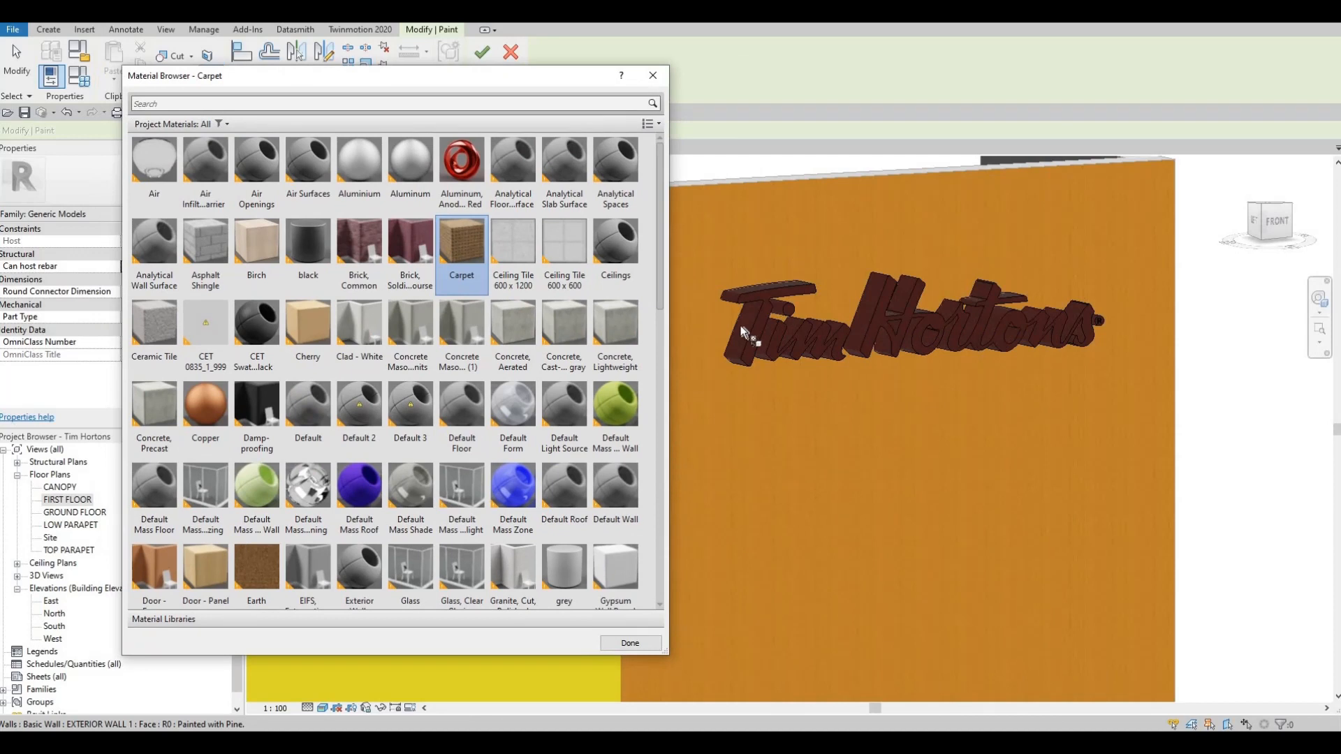
- Paint Carpet onto the left side and bottom of the T's stem and the underside and end of its left arm
{"action": "scroll", "coordinate": [742, 314], "scroll_direction": "up", "scroll_amount": 5}
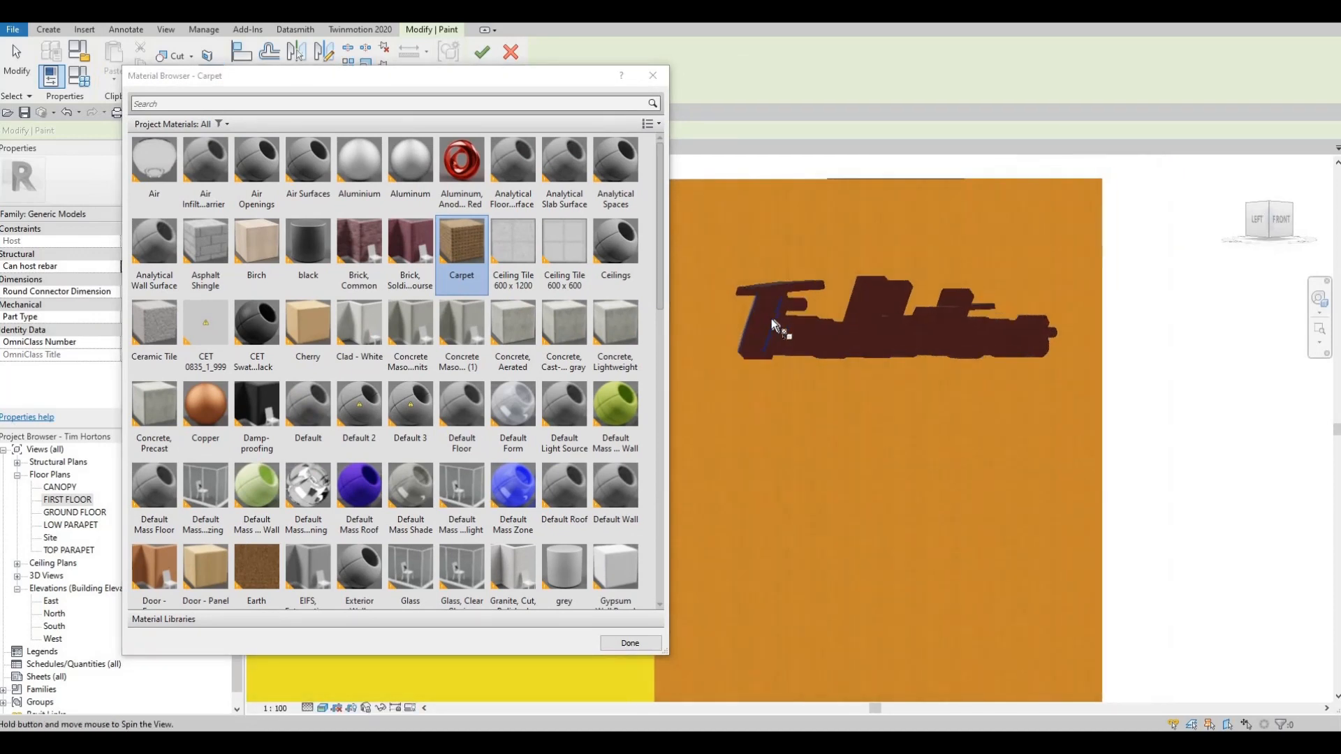
{"action": "left_click", "coordinate": [774, 395]}
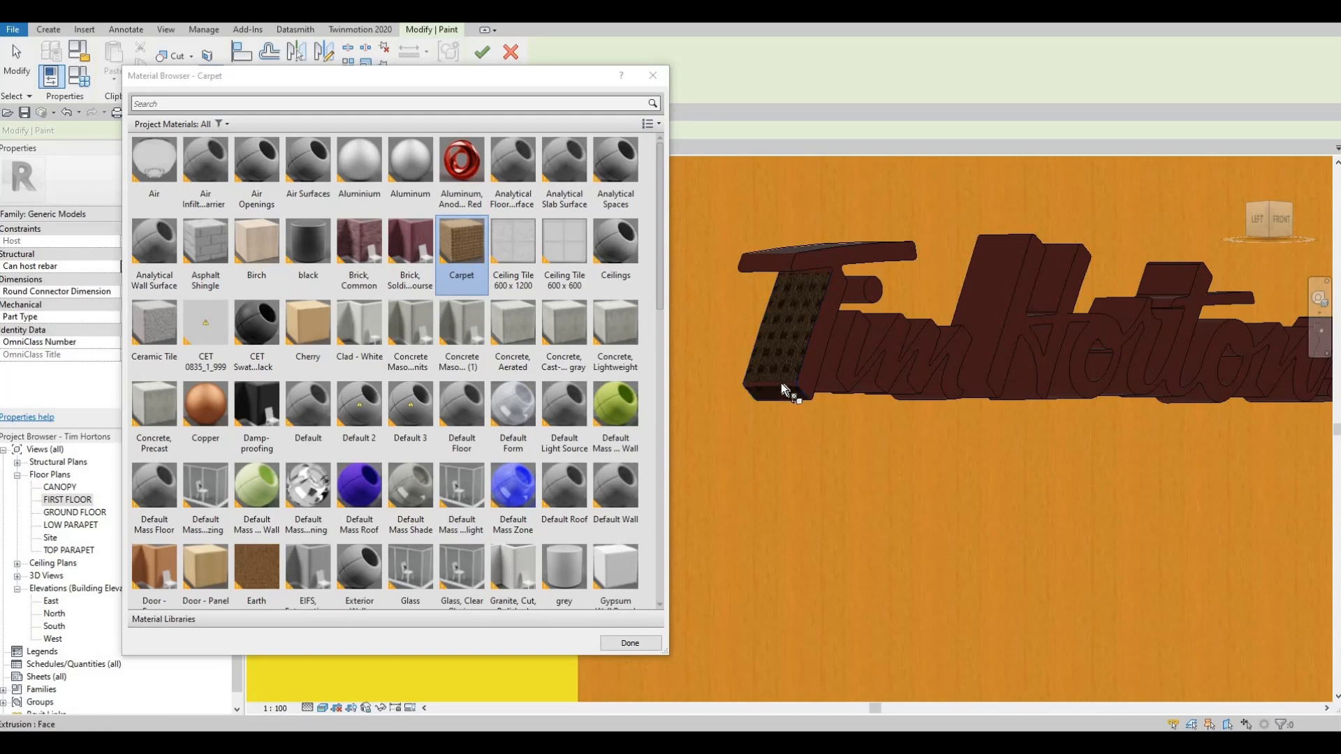
{"action": "scroll", "coordinate": [782, 390], "scroll_direction": "up", "scroll_amount": 3}
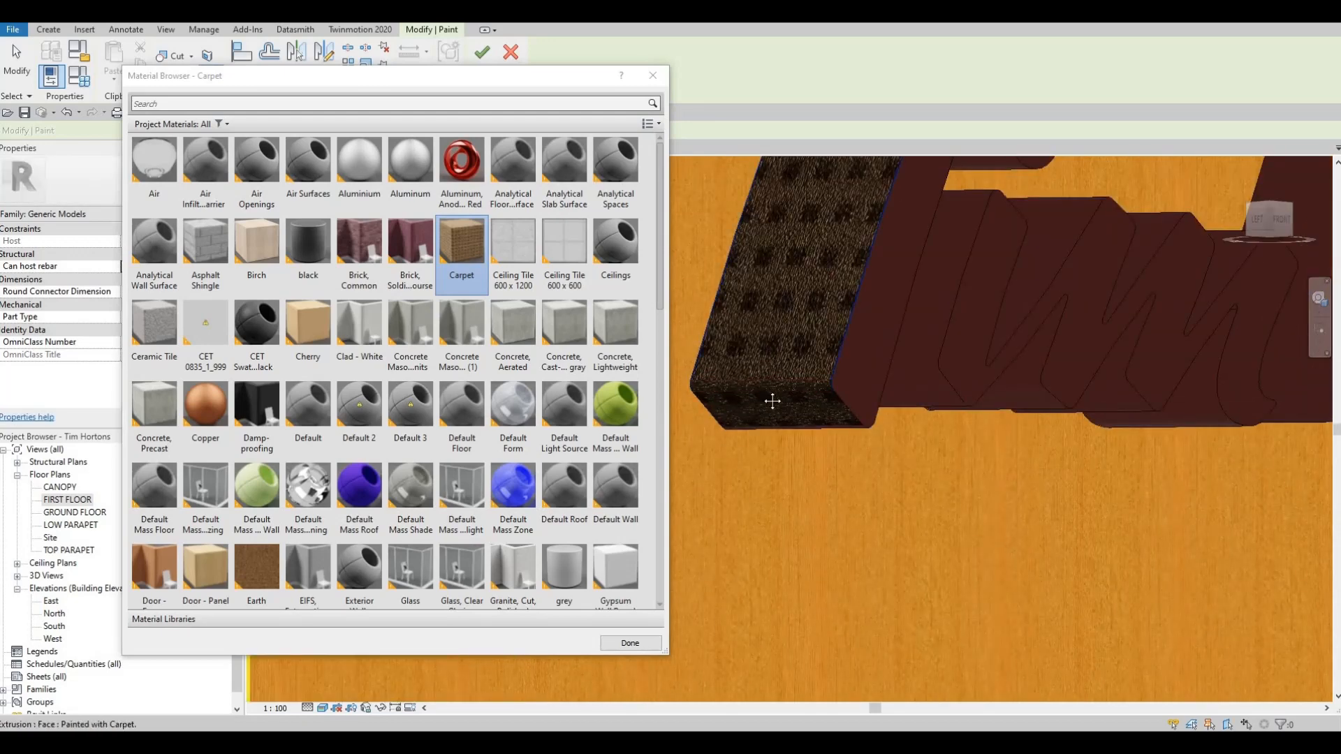
{"action": "mouse_move", "coordinate": [772, 401]}
{"action": "middle_mouse_down", "text": "shift"}
{"action": "mouse_move", "coordinate": [832, 210]}
{"action": "mouse_move", "coordinate": [836, 237]}
{"action": "middle_mouse_up", "text": "shift"}
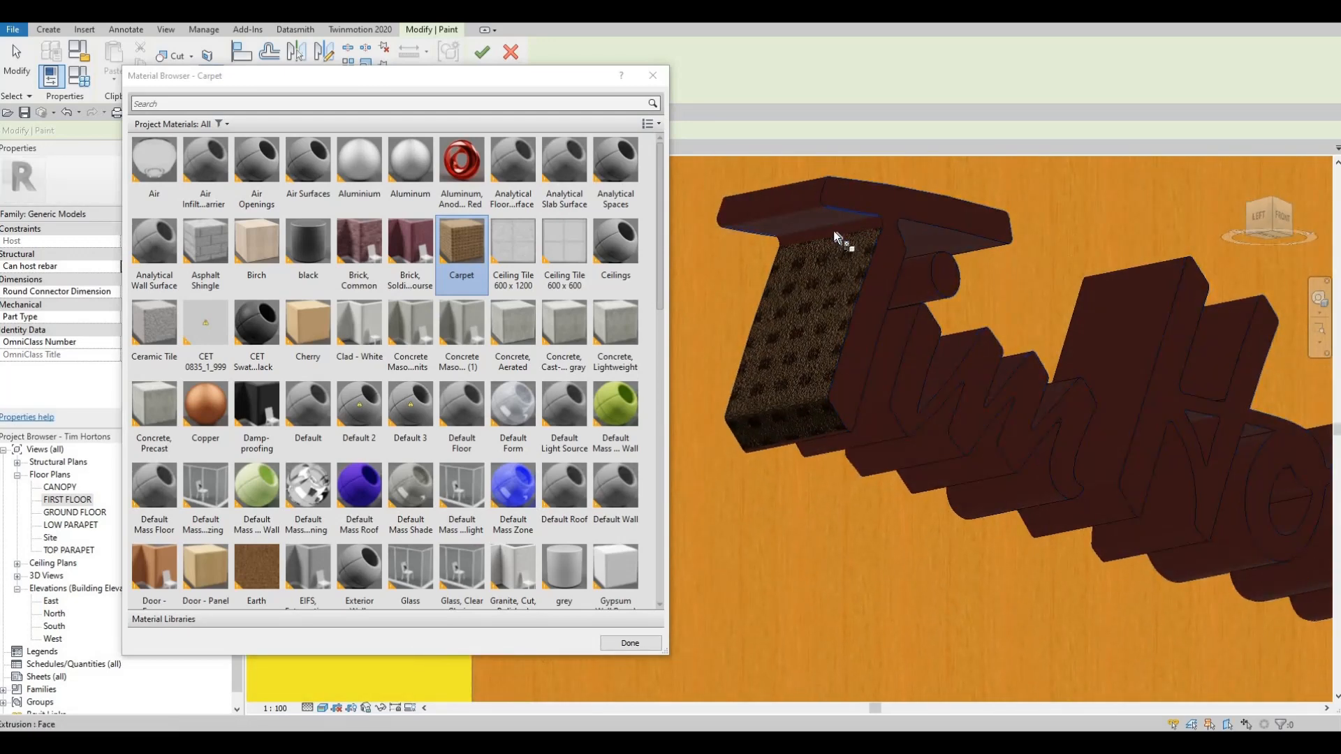
{"action": "left_click", "coordinate": [788, 206]}
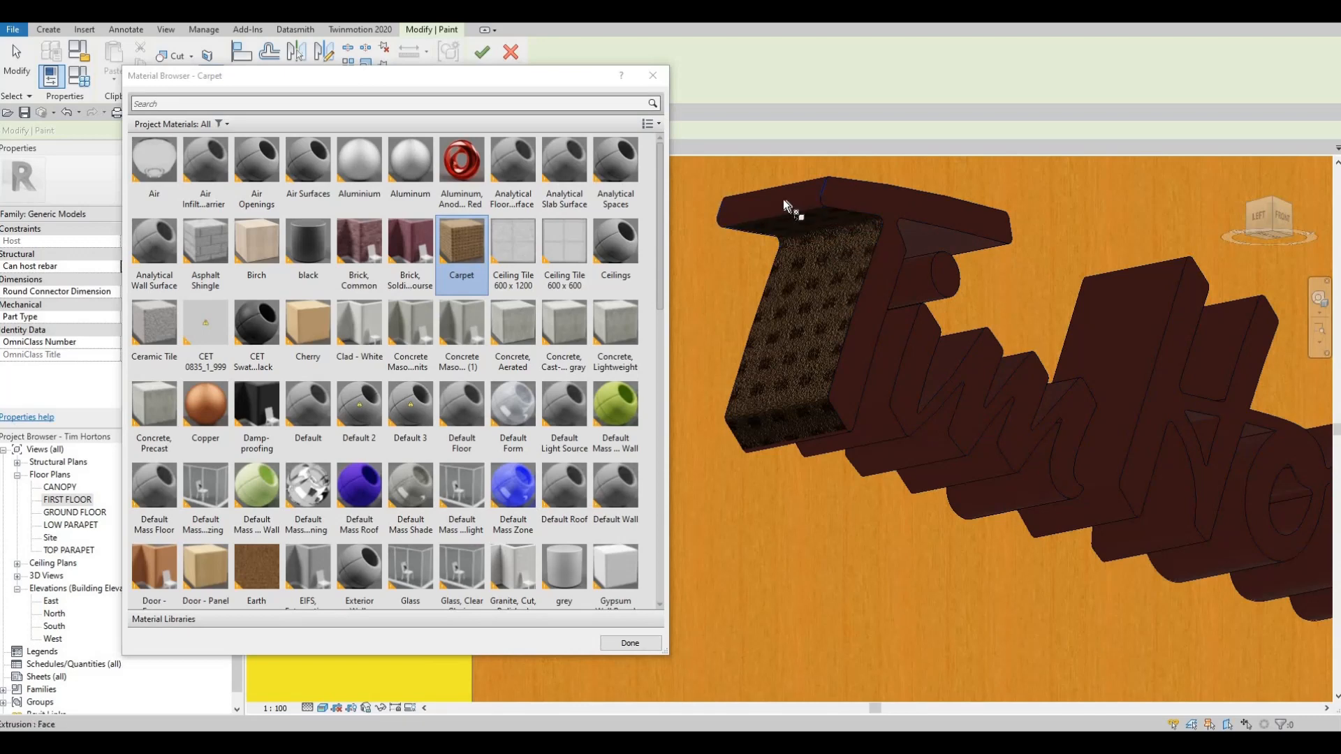
{"action": "left_click", "coordinate": [787, 211]}
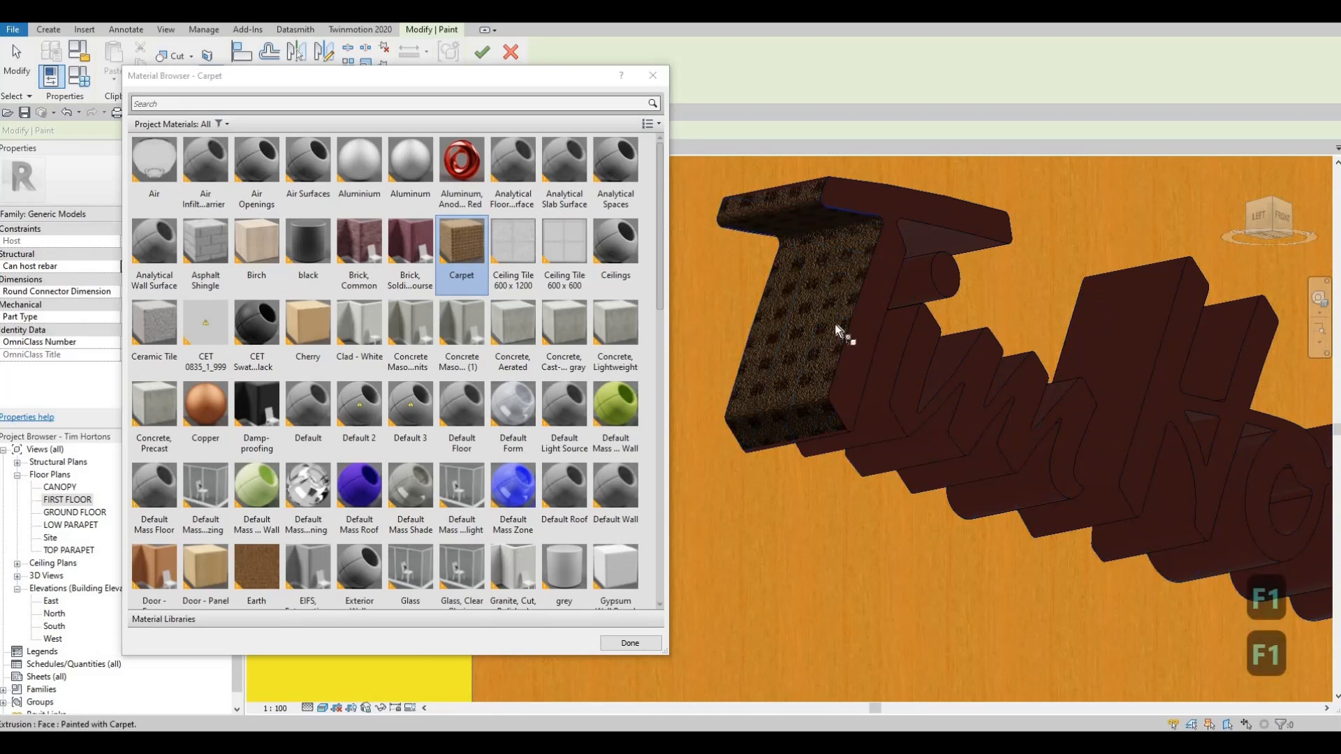
- Paint Carpet onto the T's top, its right arm's end and underside, the stem's right side, and the side of the i's dot
{"action": "mouse_move", "coordinate": [839, 331]}
{"action": "middle_mouse_down", "text": "shift"}
{"action": "mouse_move", "coordinate": [838, 300]}
{"action": "mouse_move", "coordinate": [992, 383]}
{"action": "mouse_move", "coordinate": [743, 338]}
{"action": "middle_mouse_up", "text": "shift"}
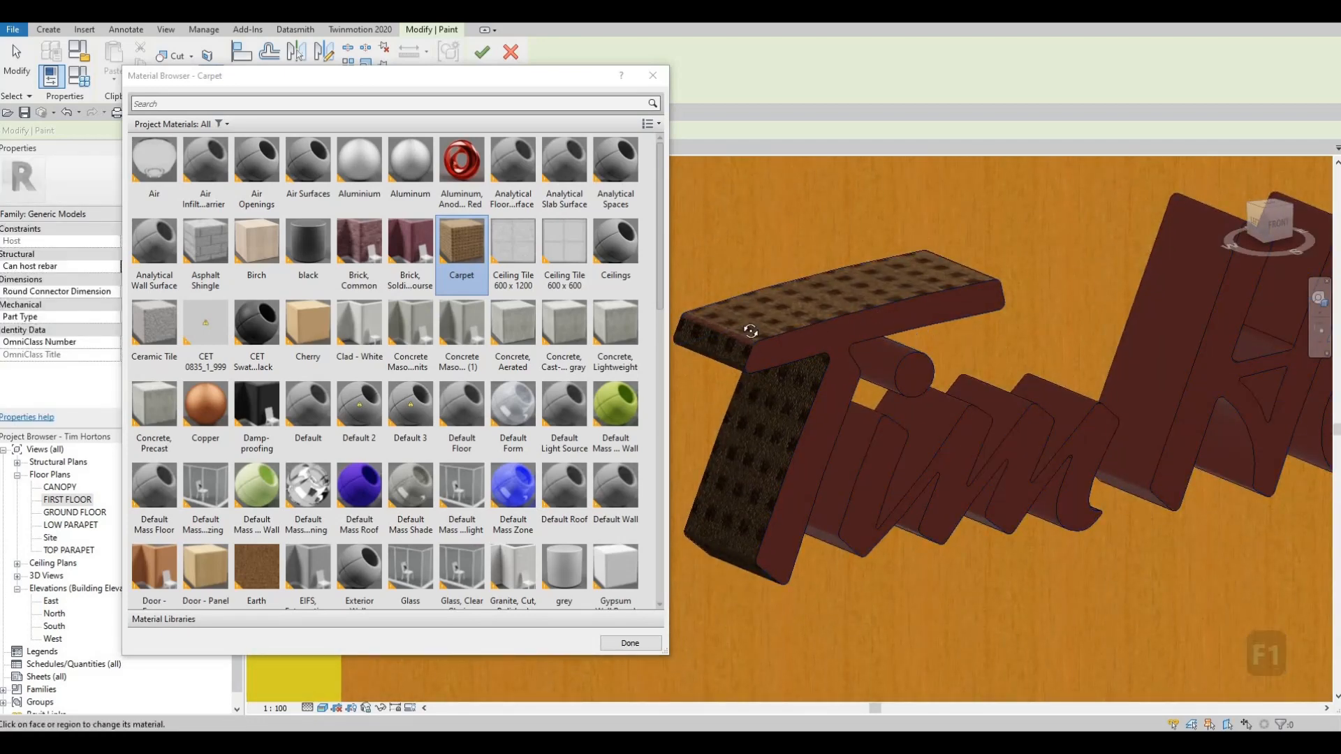
{"action": "middle_click_drag", "start_coordinate": [878, 283], "coordinate": [894, 270], "text": "shift"}
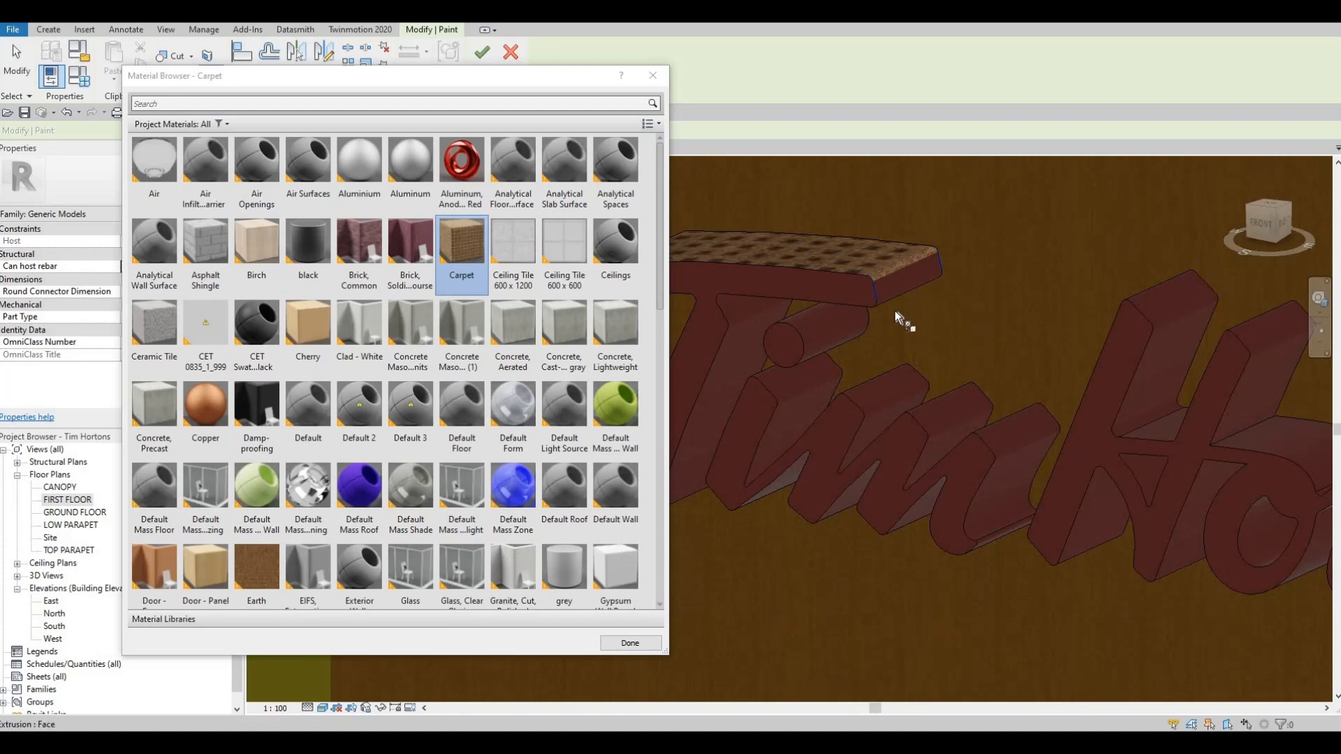
{"action": "middle_click_drag", "start_coordinate": [905, 218], "coordinate": [877, 296], "text": "shift"}
{"action": "middle_click_drag", "start_coordinate": [889, 203], "coordinate": [815, 280], "text": "shift"}
{"action": "left_click", "coordinate": [815, 279]}
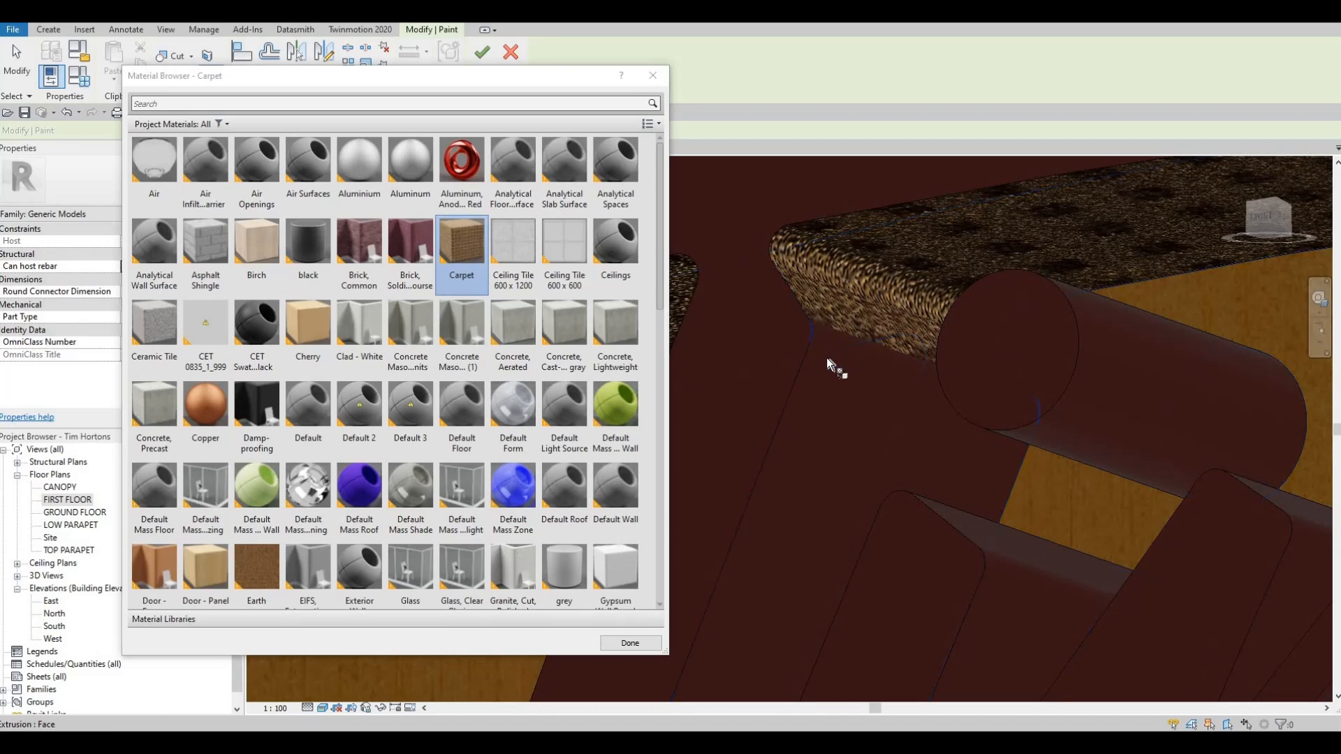
{"action": "left_click", "coordinate": [861, 388]}
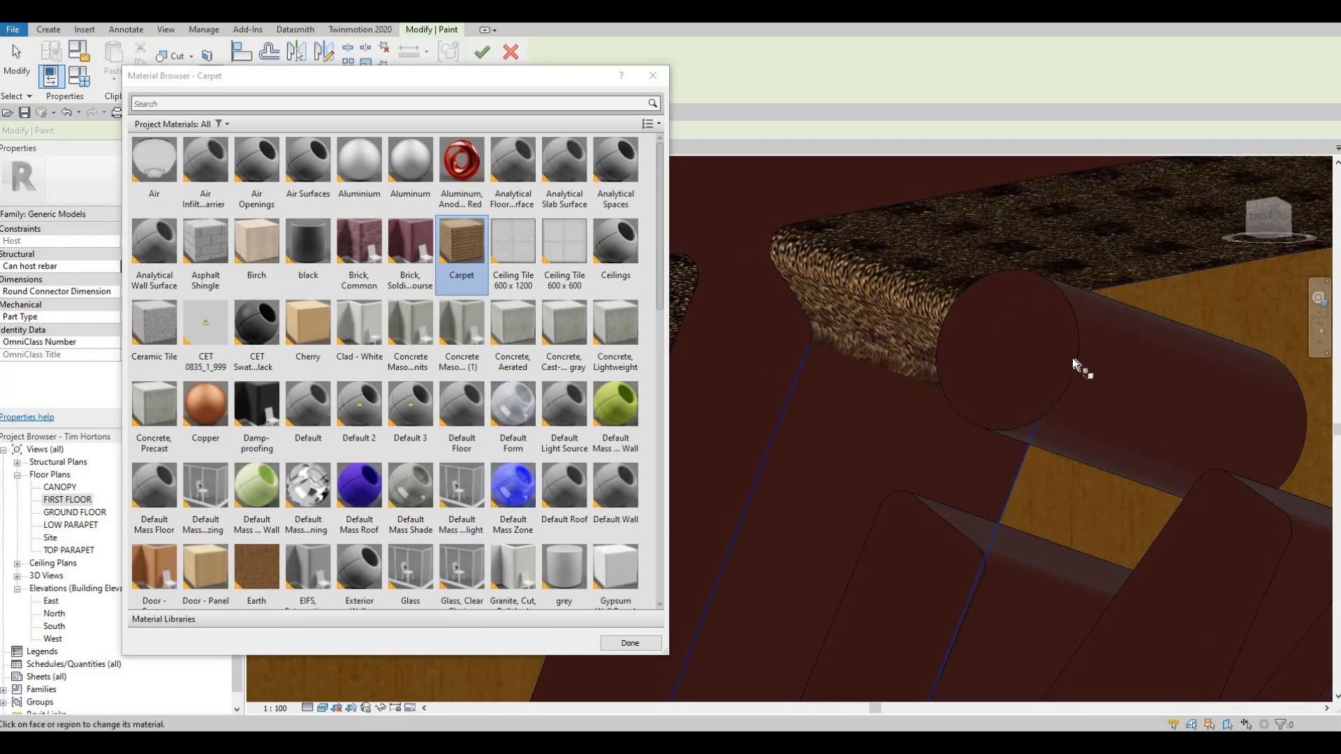
{"action": "left_click", "coordinate": [1123, 327]}
{"action": "scroll", "coordinate": [1016, 412], "scroll_direction": "down", "scroll_amount": 8}
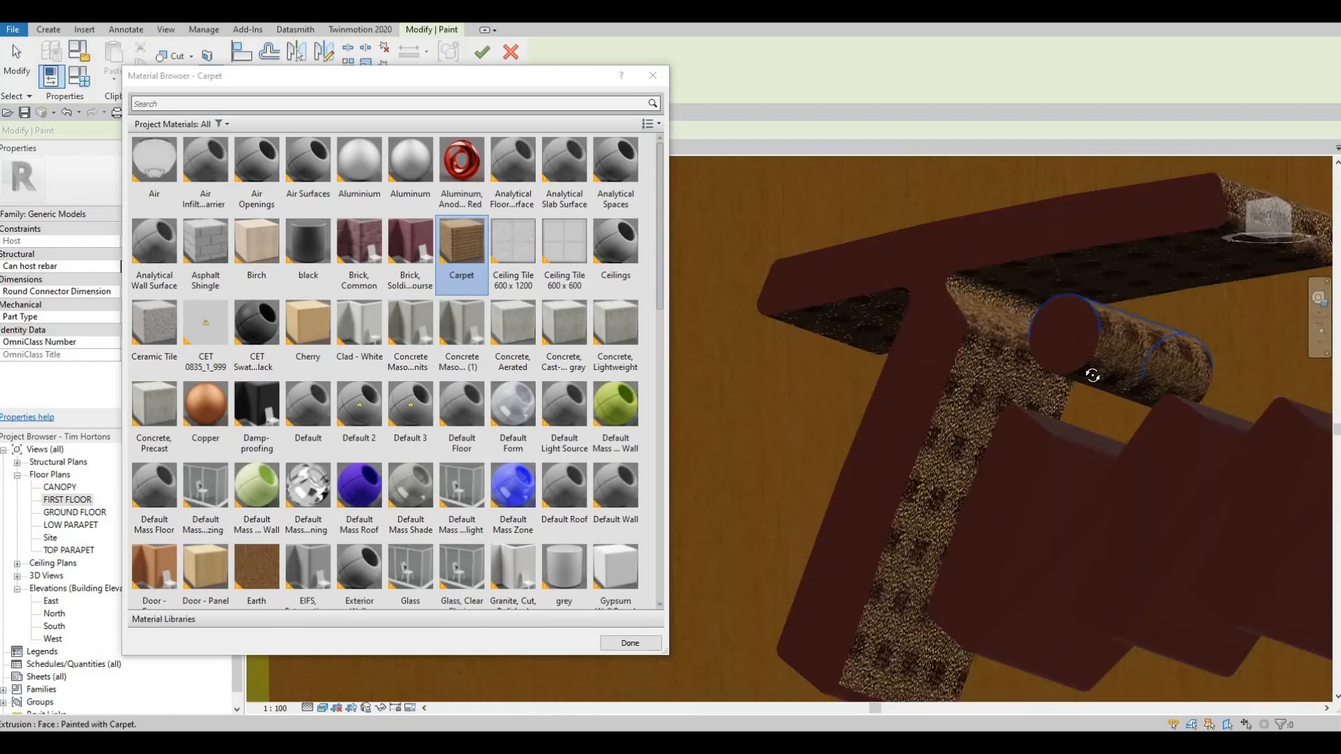
- Paint Carpet onto the bottom faces of the T, the i and the m's first leg, including the gap between i and m
{"action": "scroll", "coordinate": [1003, 451], "scroll_direction": "up", "scroll_amount": 5}
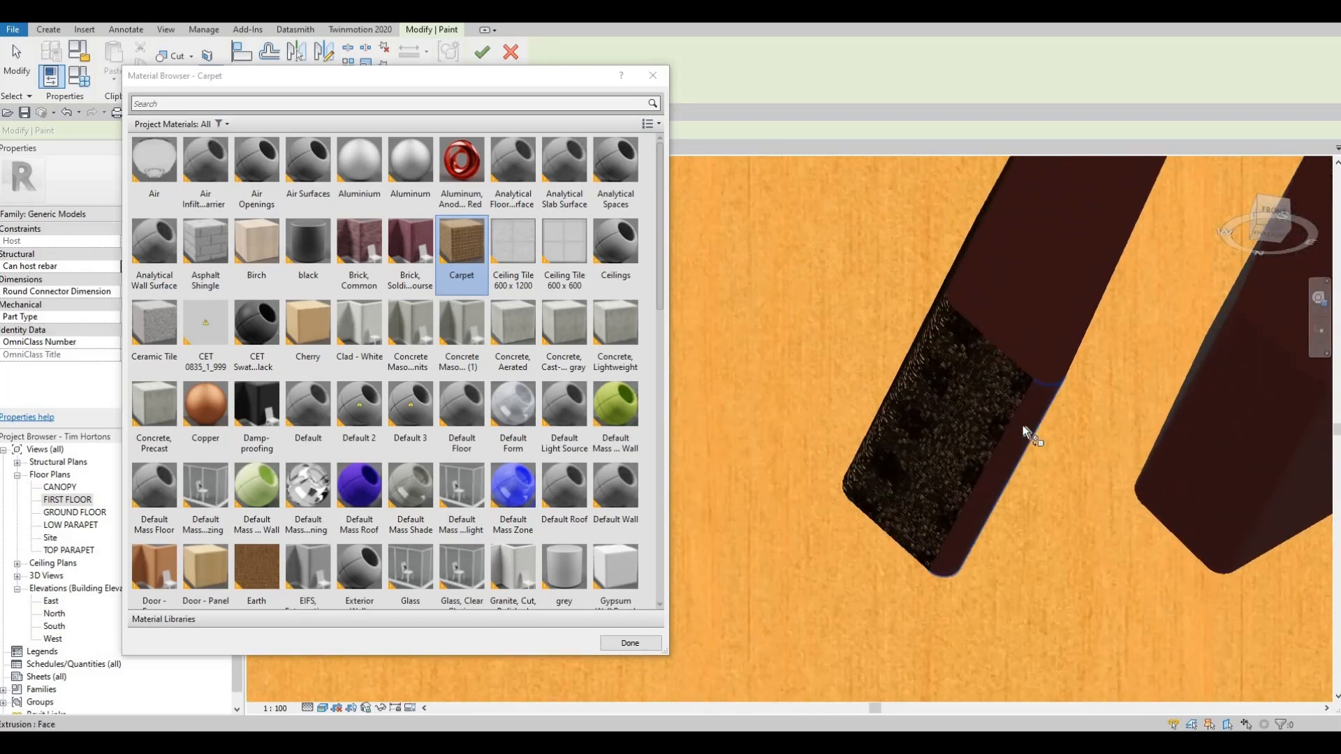
{"action": "mouse_move", "coordinate": [955, 440]}
{"action": "middle_mouse_down", "text": "shift"}
{"action": "mouse_move", "coordinate": [964, 366]}
{"action": "mouse_move", "coordinate": [1054, 443]}
{"action": "mouse_move", "coordinate": [1158, 419]}
{"action": "mouse_move", "coordinate": [1163, 341]}
{"action": "mouse_move", "coordinate": [1184, 353]}
{"action": "middle_mouse_up", "text": "shift"}
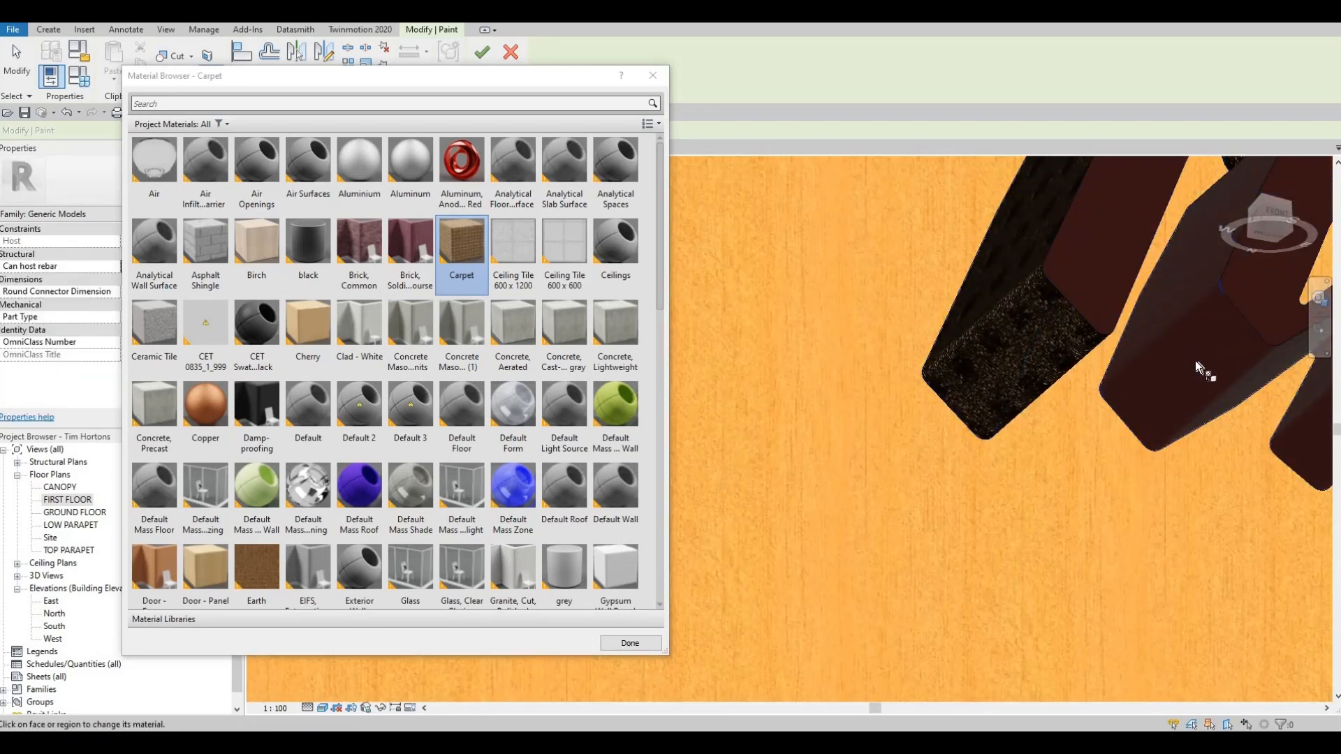
{"action": "left_click", "coordinate": [1222, 393]}
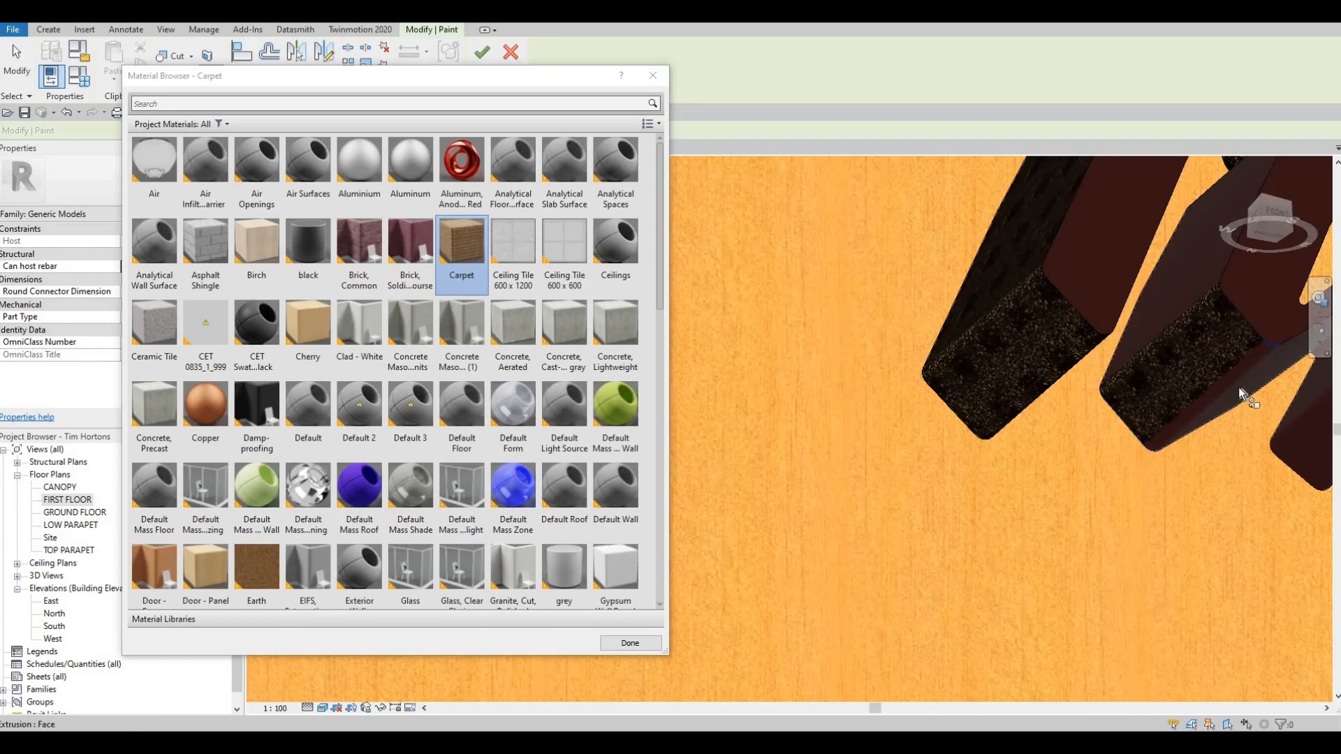
{"action": "middle_click_drag", "start_coordinate": [1236, 383], "coordinate": [1026, 392]}
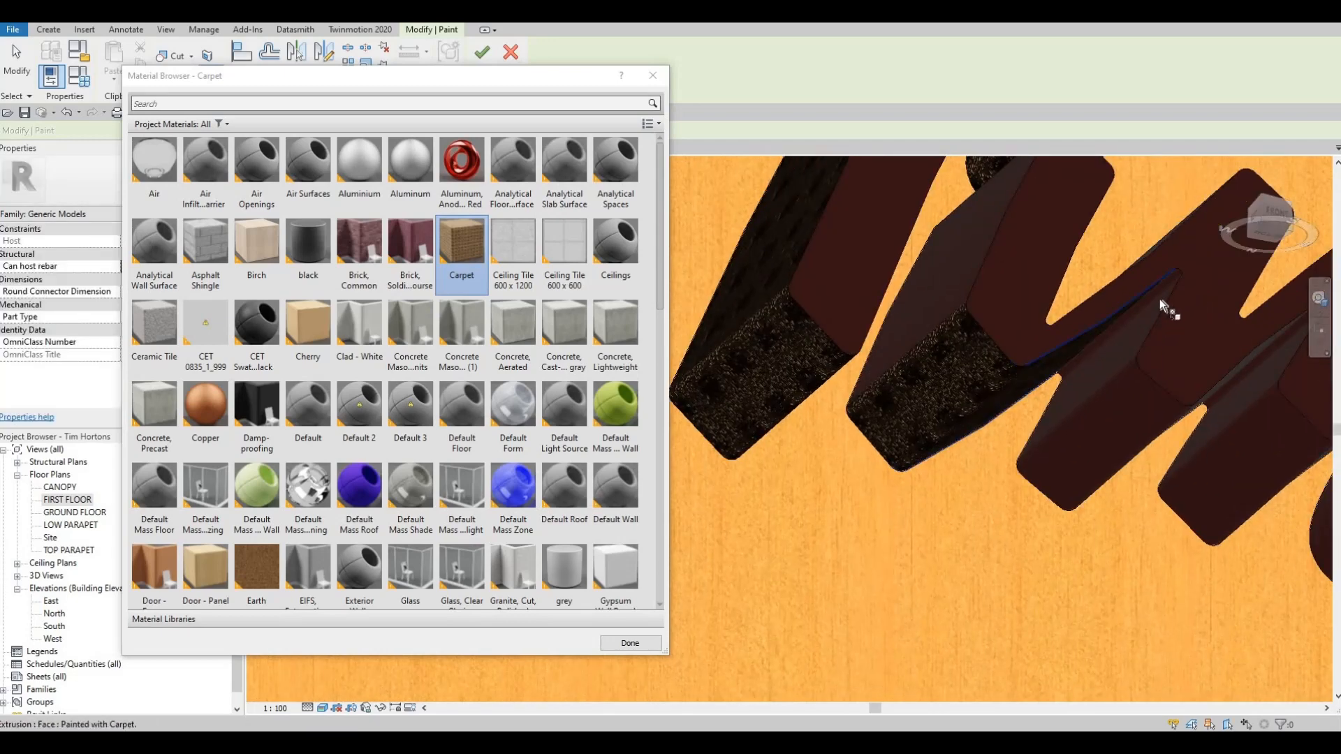
{"action": "left_click", "coordinate": [1135, 341]}
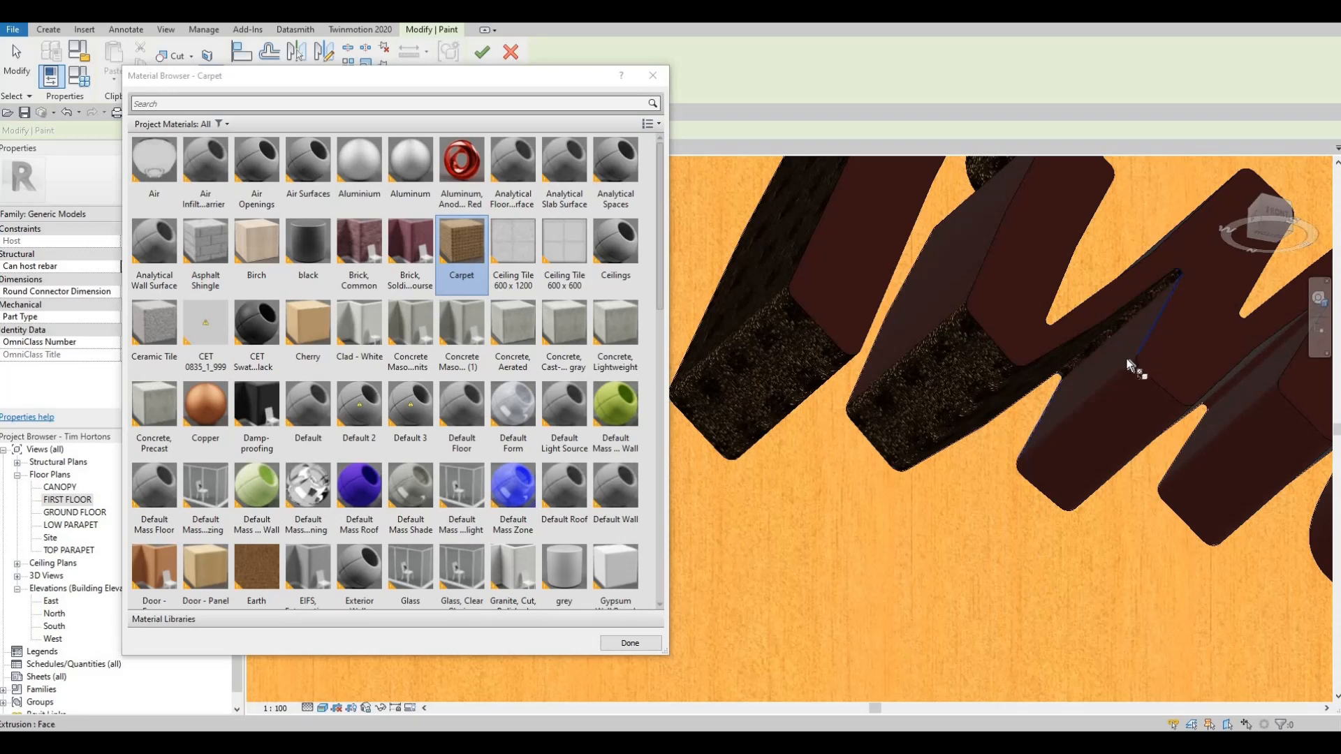
{"action": "left_click", "coordinate": [1125, 391]}
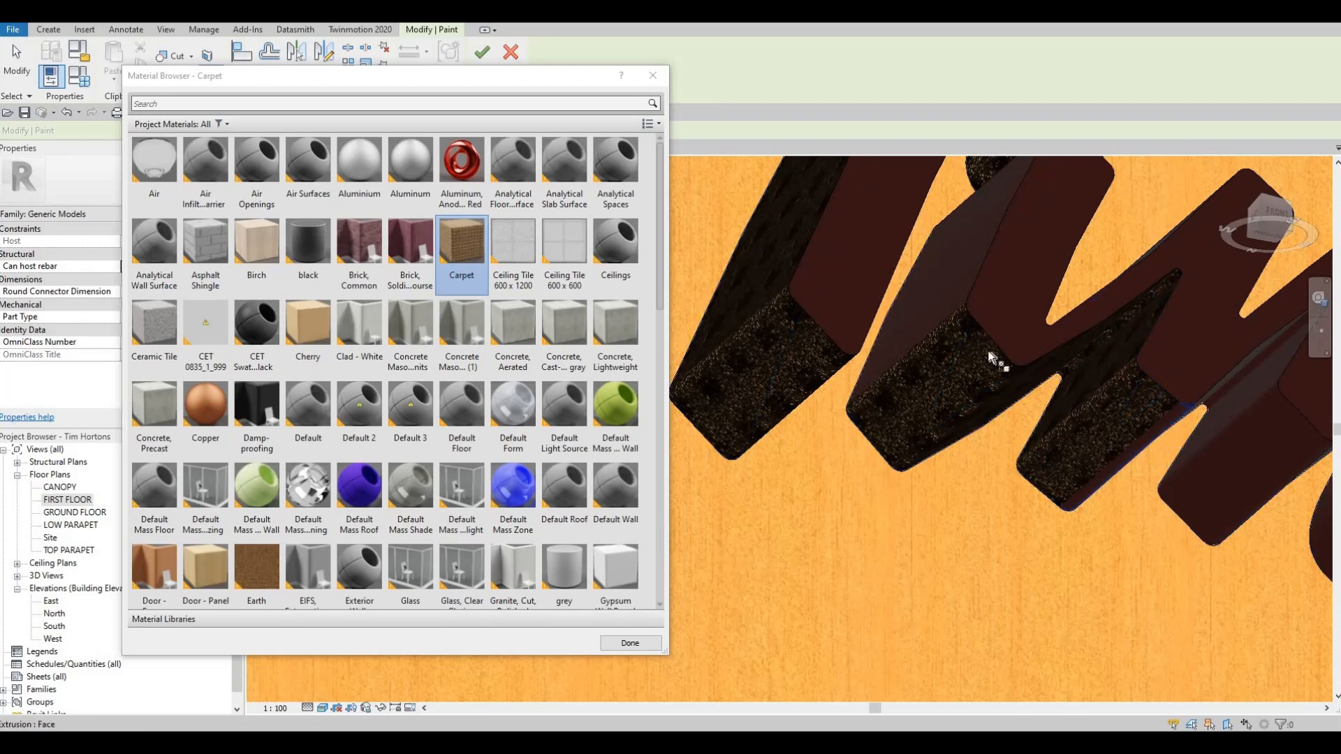
- Paint Carpet onto the remaining left, top and right side faces of the i, including its rounded corners
{"action": "mouse_move", "coordinate": [930, 443]}
{"action": "middle_mouse_down", "text": "shift"}
{"action": "mouse_move", "coordinate": [994, 458]}
{"action": "mouse_move", "coordinate": [1014, 385]}
{"action": "middle_mouse_up", "text": "shift"}
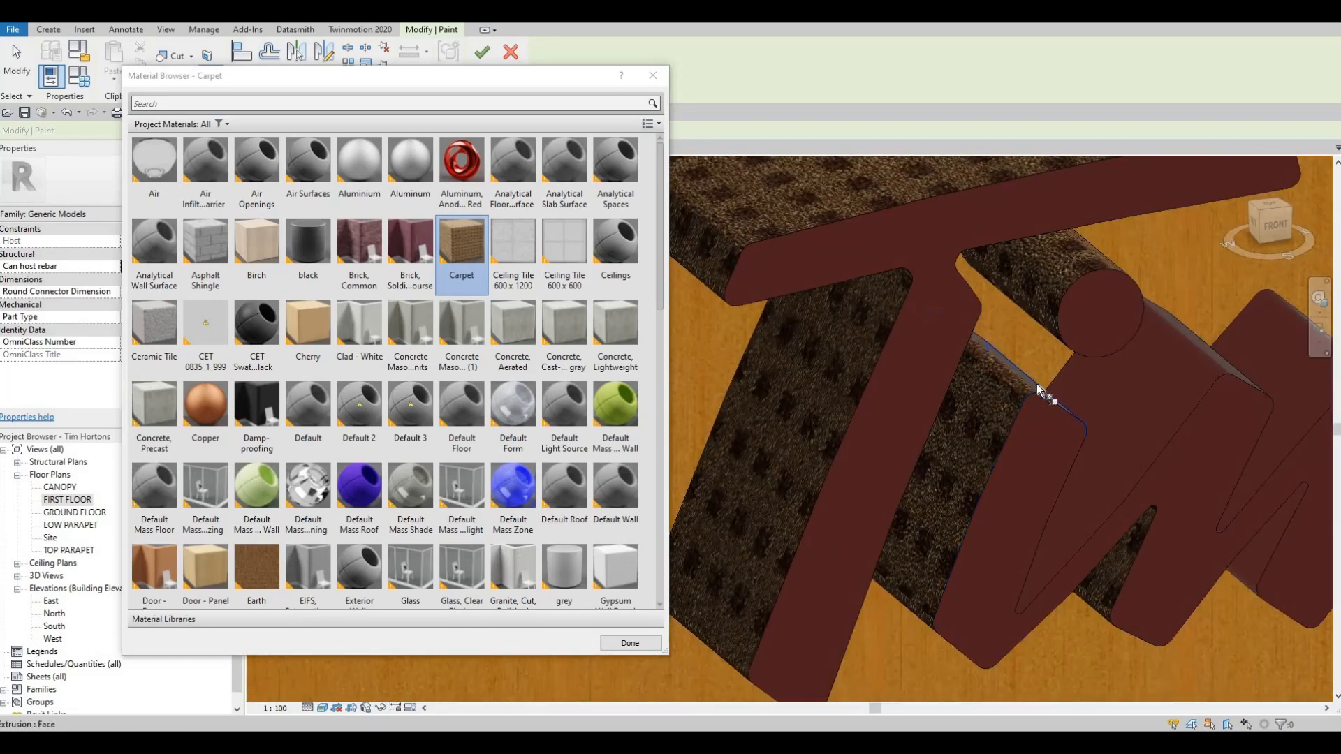
{"action": "middle_click_drag", "start_coordinate": [909, 327], "coordinate": [906, 299], "text": "shift"}
{"action": "left_click", "coordinate": [907, 299]}
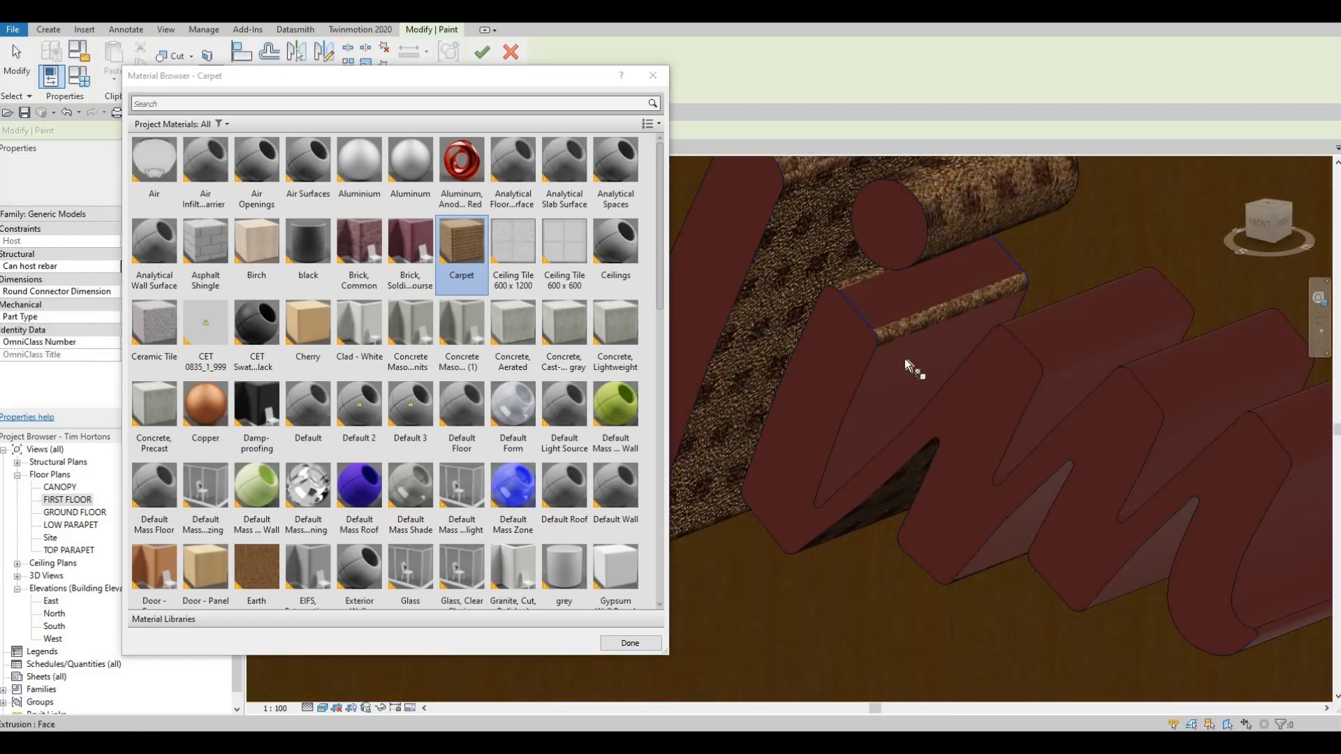
{"action": "left_click", "coordinate": [896, 421]}
{"action": "middle_click_drag", "start_coordinate": [936, 539], "coordinate": [864, 530], "text": "shift"}
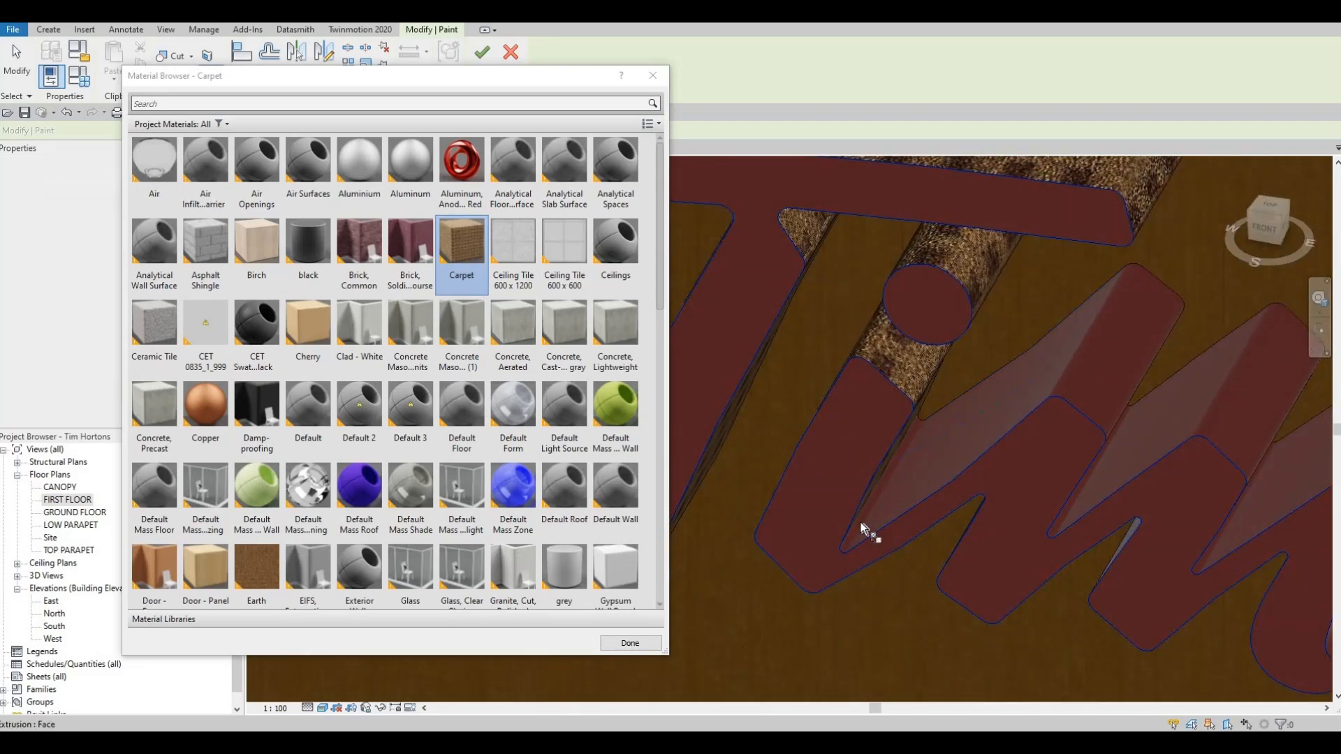
- Paint Carpet onto the left, top and right side faces of the m's first two strokes
{"action": "left_click", "coordinate": [1058, 407]}
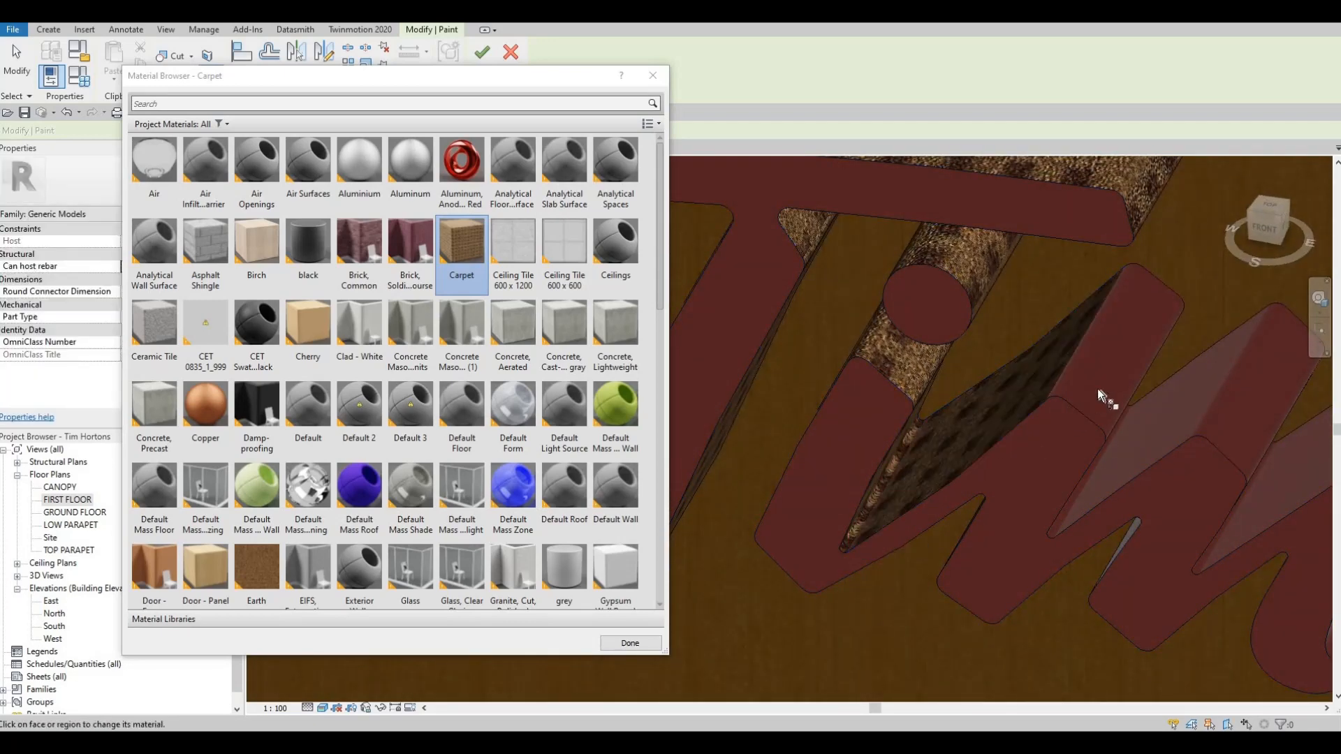
{"action": "left_click", "coordinate": [1079, 380]}
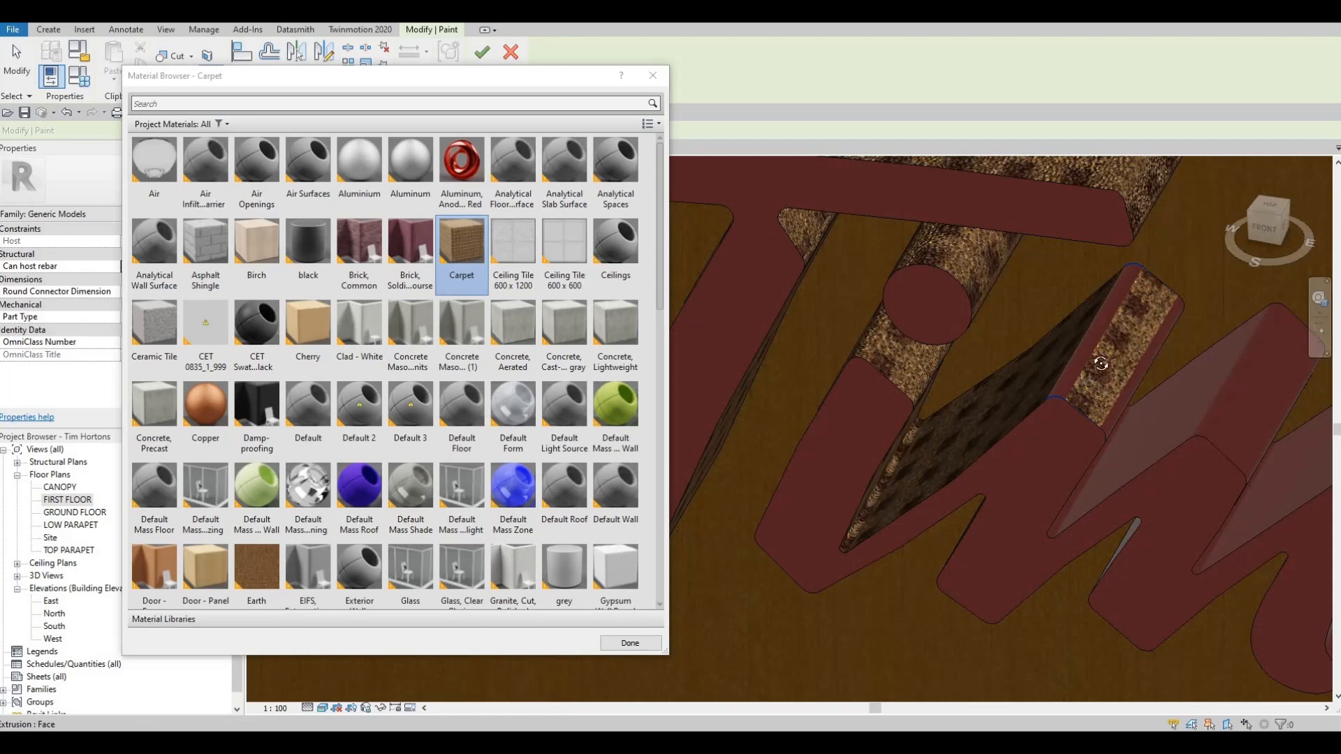
{"action": "mouse_move", "coordinate": [1101, 363]}
{"action": "middle_mouse_down", "text": "shift"}
{"action": "mouse_move", "coordinate": [1078, 345]}
{"action": "mouse_move", "coordinate": [1072, 365]}
{"action": "middle_mouse_up", "text": "shift"}
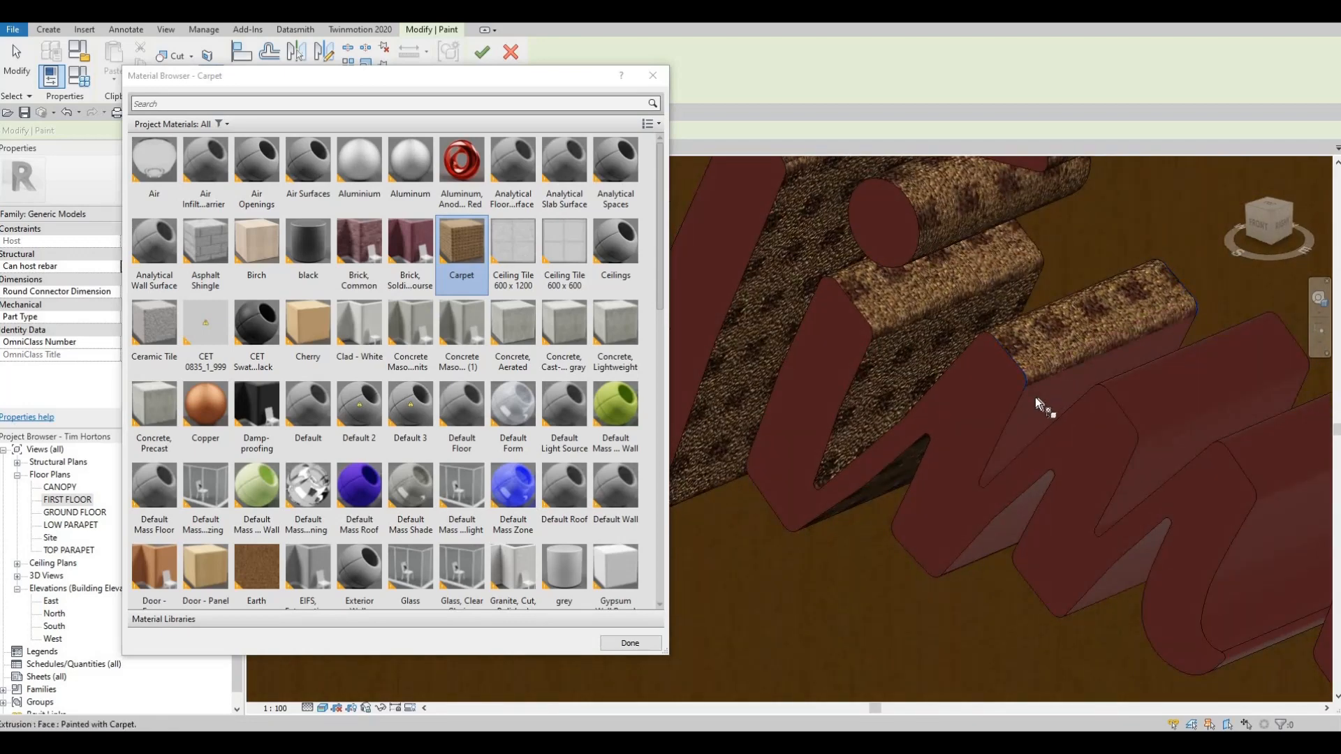
{"action": "middle_click_drag", "start_coordinate": [1015, 514], "coordinate": [1003, 489], "text": "shift"}
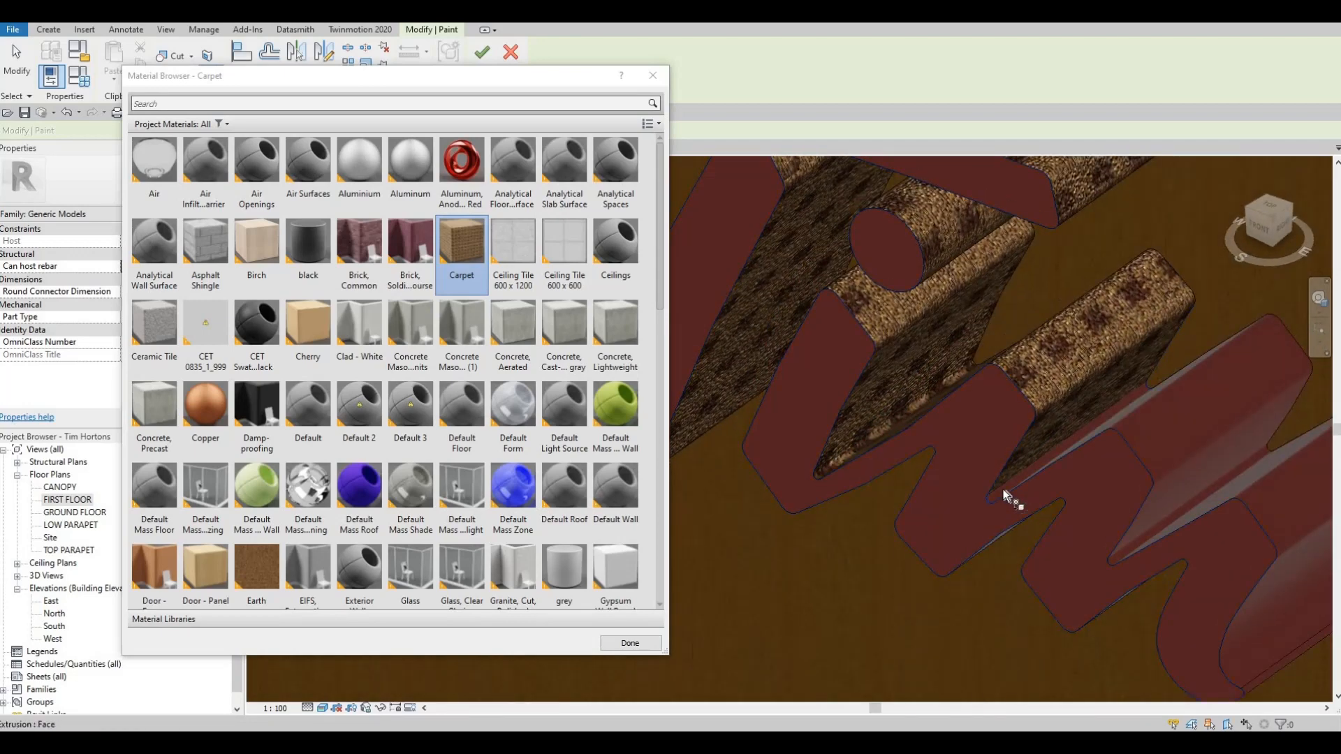
{"action": "mouse_move", "coordinate": [1167, 479]}
{"action": "middle_mouse_down", "text": "shift"}
{"action": "mouse_move", "coordinate": [1163, 462]}
{"action": "mouse_move", "coordinate": [1226, 424]}
{"action": "mouse_move", "coordinate": [1142, 433]}
{"action": "mouse_move", "coordinate": [1083, 560]}
{"action": "middle_mouse_up", "text": "shift"}
{"action": "left_click", "coordinate": [1221, 423]}
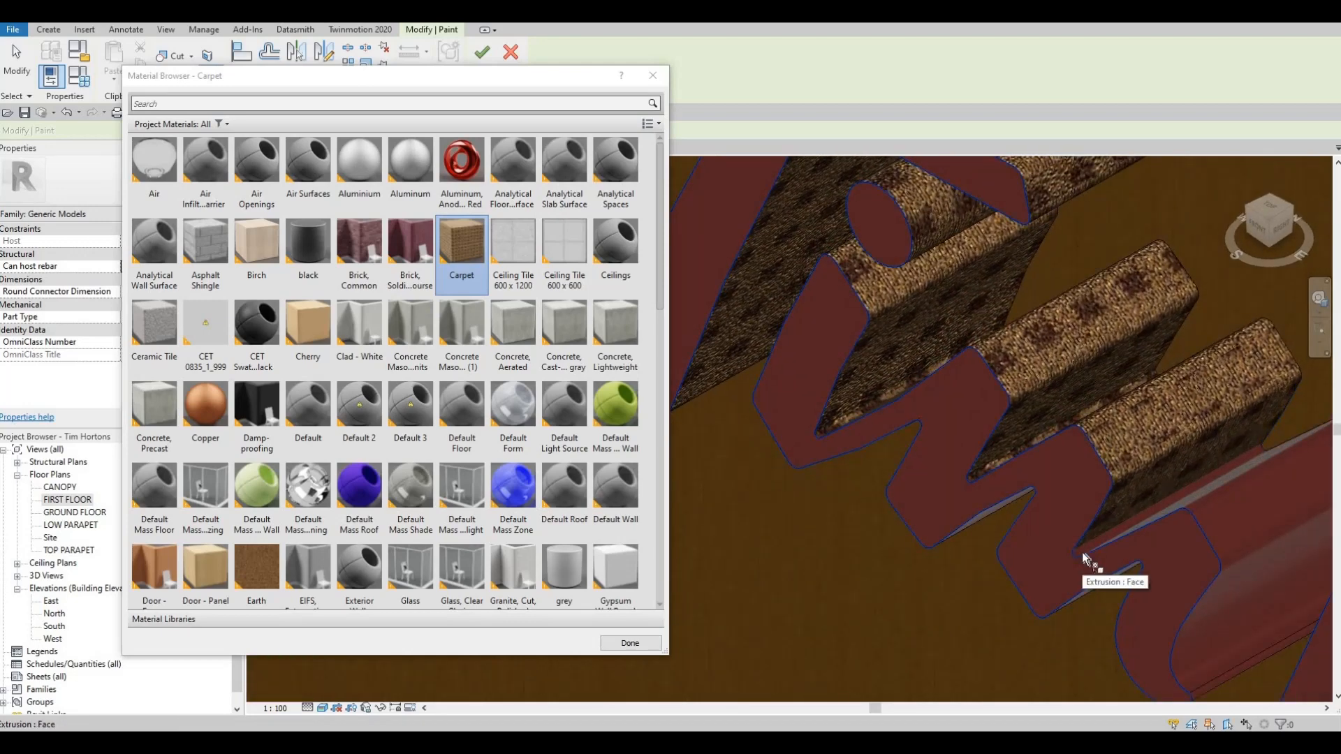
- Paint Carpet onto the left side and top faces of the m's last stroke, including its rounded corners
{"action": "key", "text": "Tab"}
{"action": "key", "text": "Tab"}
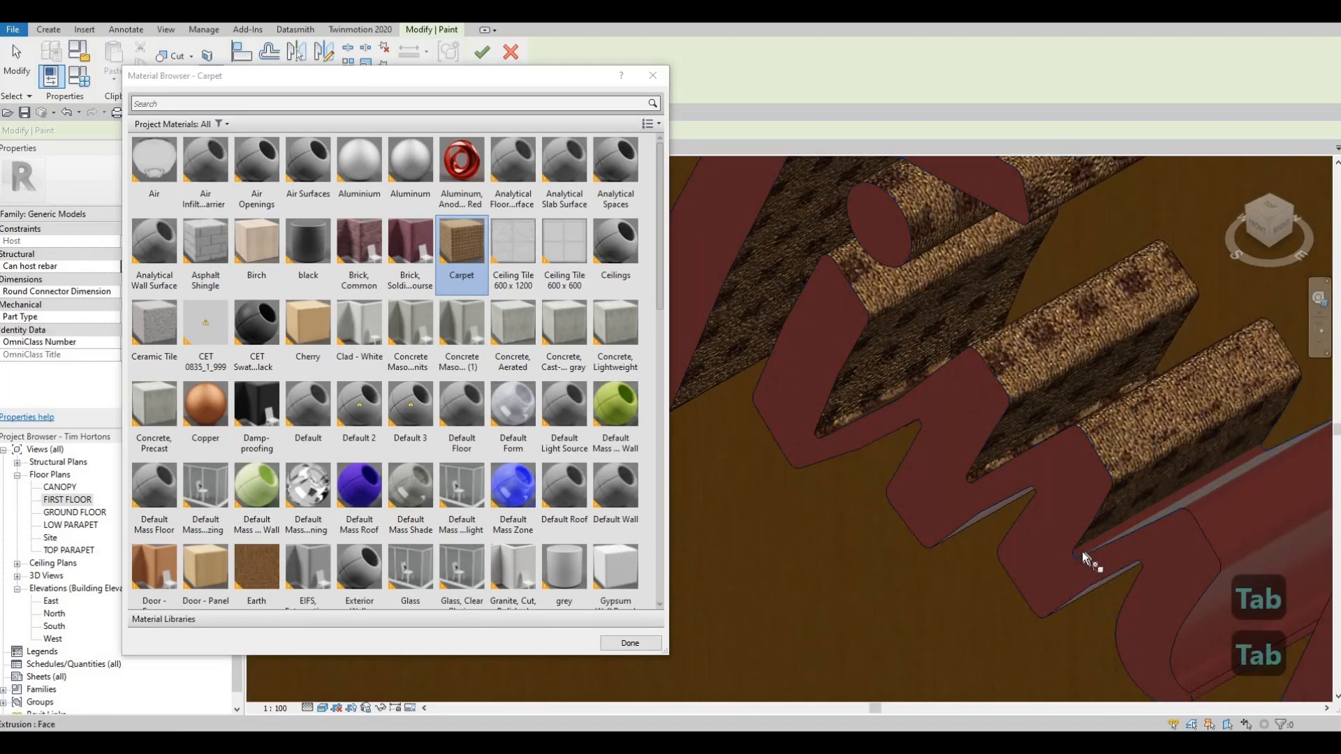
{"action": "middle_click_drag", "start_coordinate": [1193, 544], "coordinate": [1054, 440], "text": "shift"}
{"action": "left_click", "coordinate": [1054, 439]}
{"action": "key", "text": "Tab"}
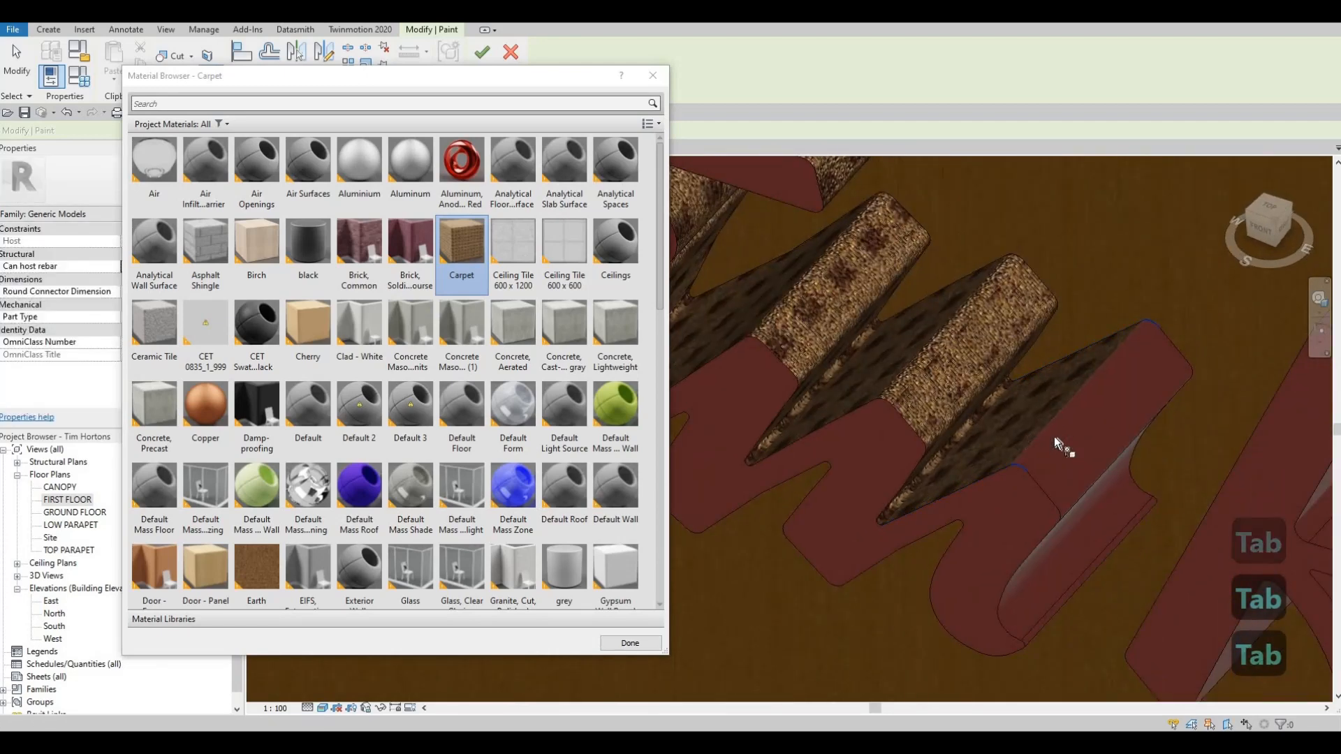
{"action": "left_click", "coordinate": [1080, 442]}
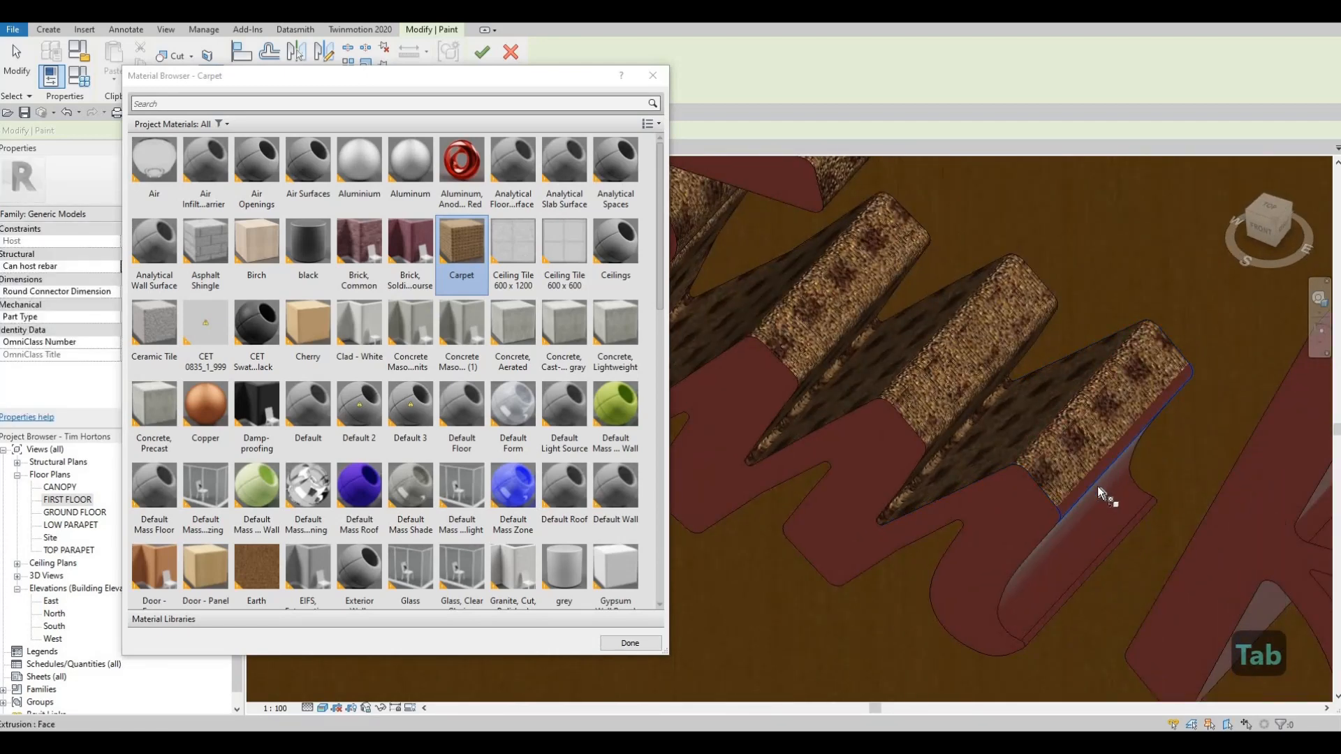
- Paint Carpet onto the right side of the m's last stroke and around its curved tail down to the underside
{"action": "middle_click_drag", "start_coordinate": [1026, 455], "coordinate": [1025, 412], "text": "shift"}
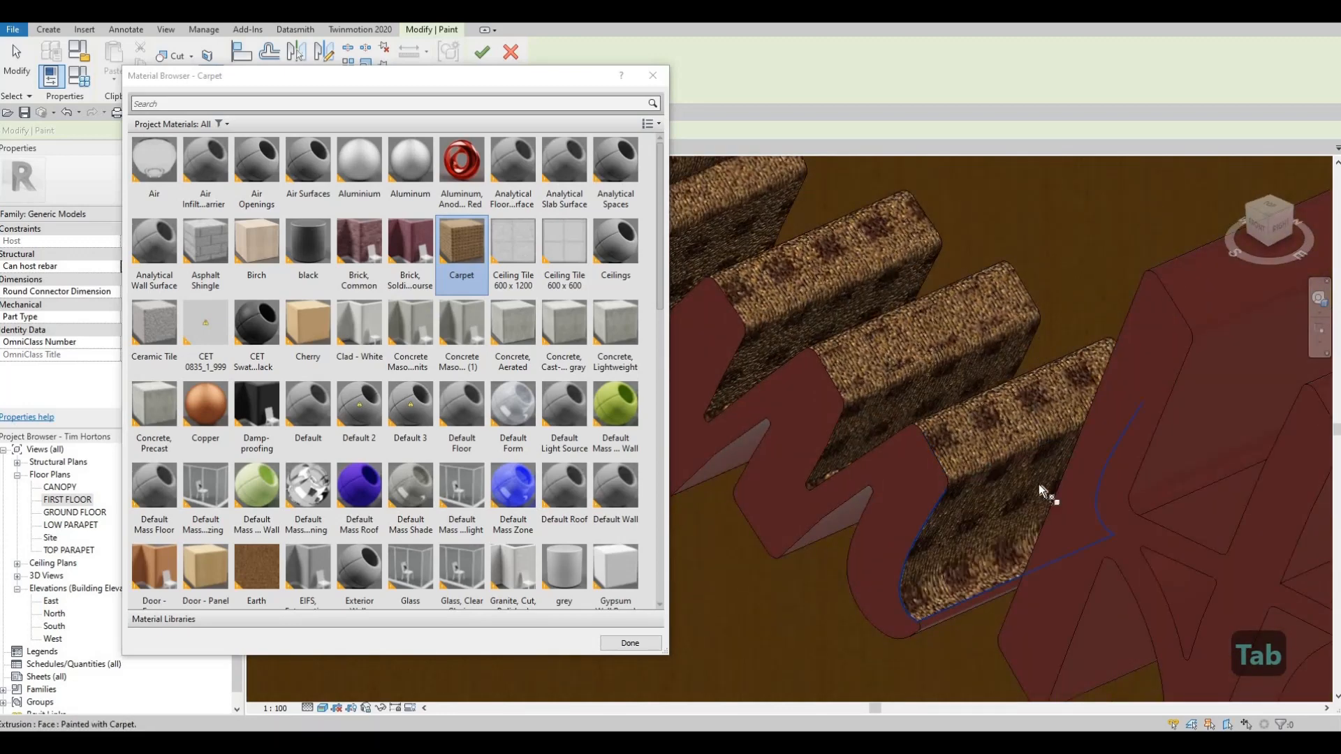
{"action": "middle_click_drag", "start_coordinate": [1047, 488], "coordinate": [1062, 515], "text": "shift"}
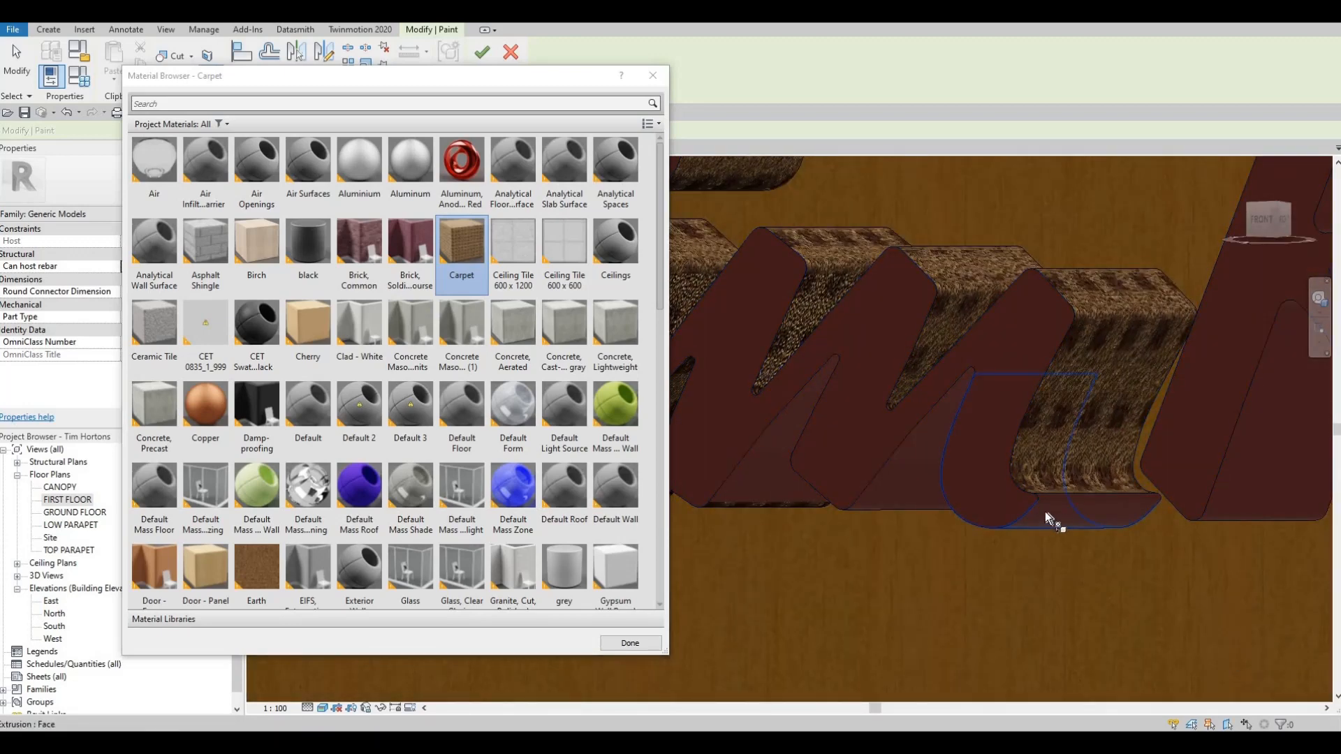
{"action": "left_click", "coordinate": [1058, 506]}
{"action": "key", "text": "Tab"}
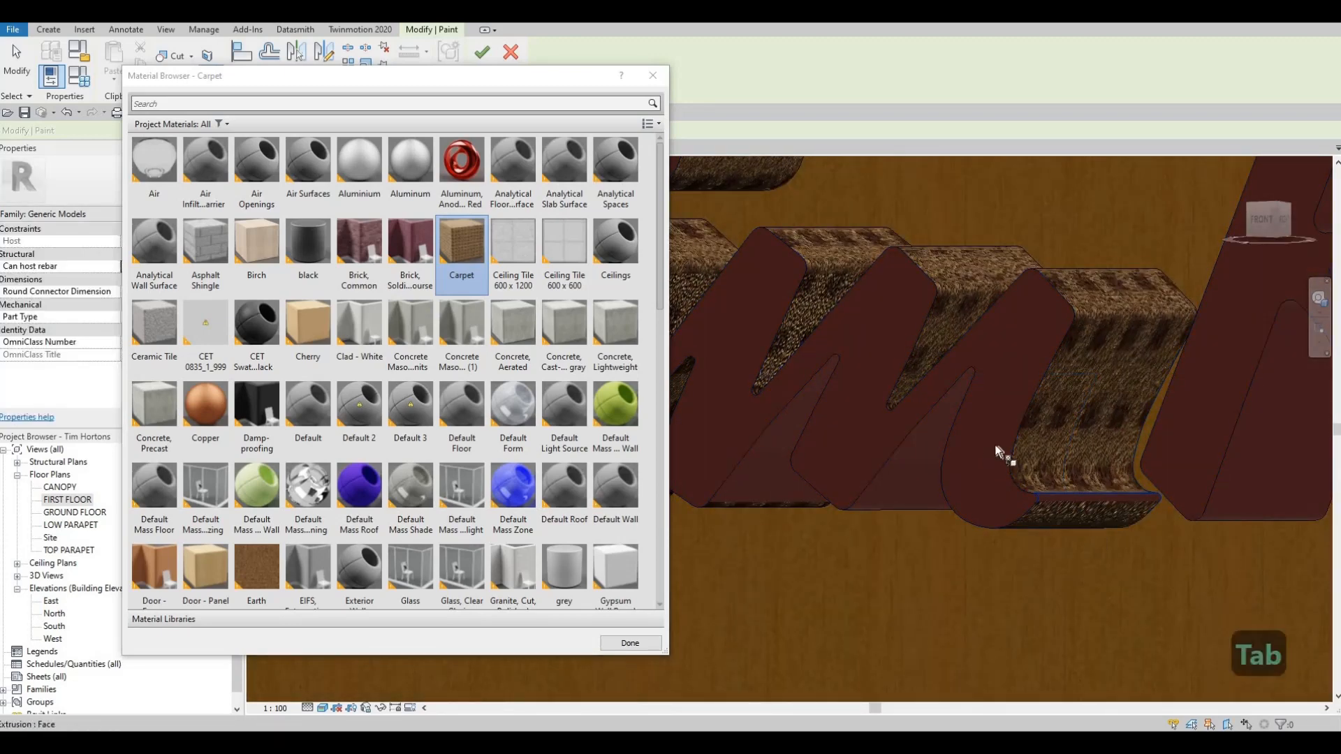
- Paint Carpet onto the bottom of the m's middle leg and the inner faces between that leg and the curved tail
{"action": "middle_click_drag", "start_coordinate": [1116, 288], "coordinate": [1132, 337], "text": "shift"}
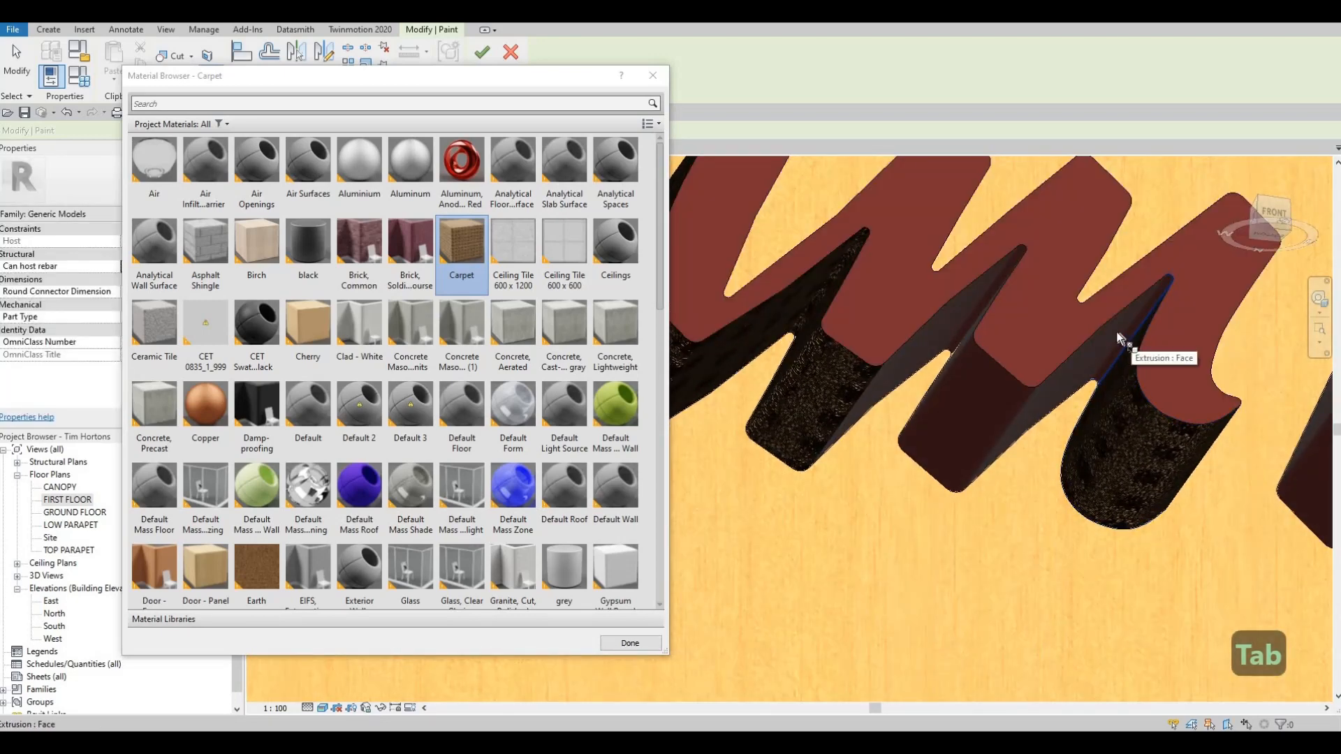
{"action": "left_click", "coordinate": [1125, 339]}
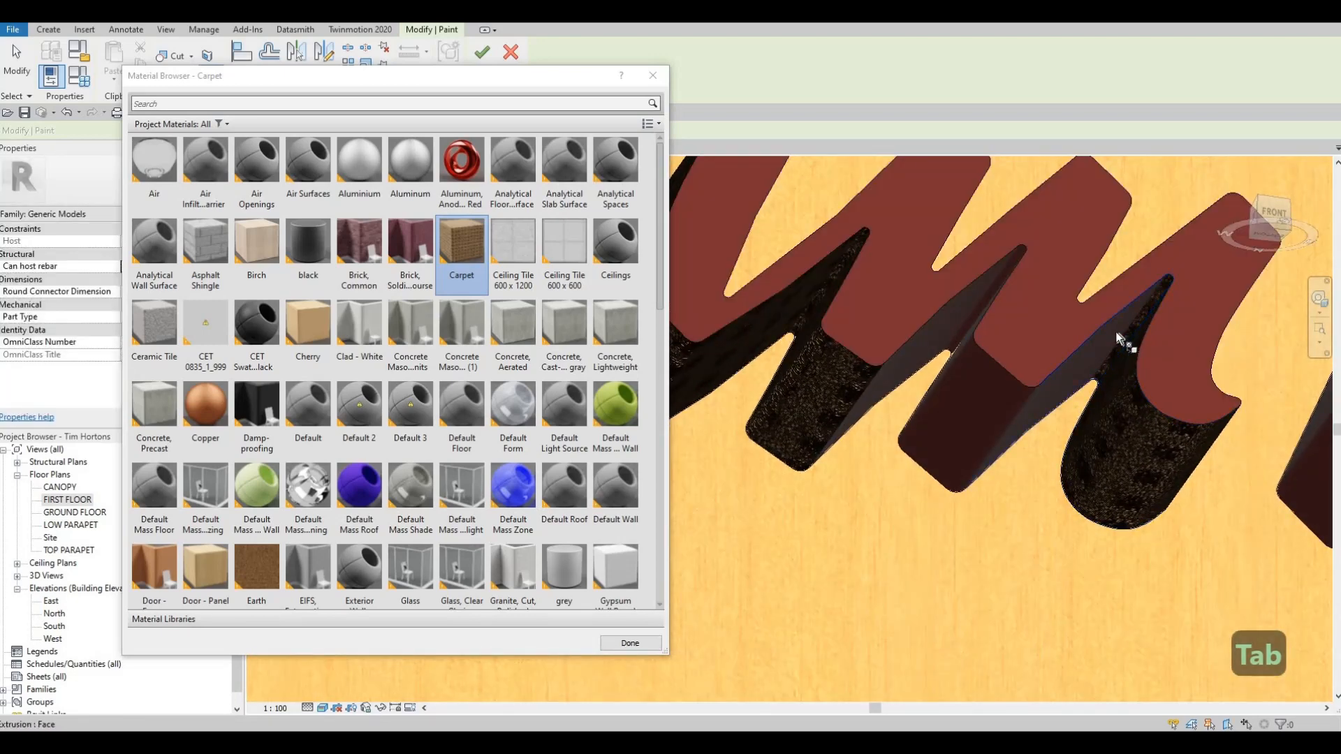
{"action": "left_click", "coordinate": [1014, 417]}
{"action": "left_click", "coordinate": [1000, 416]}
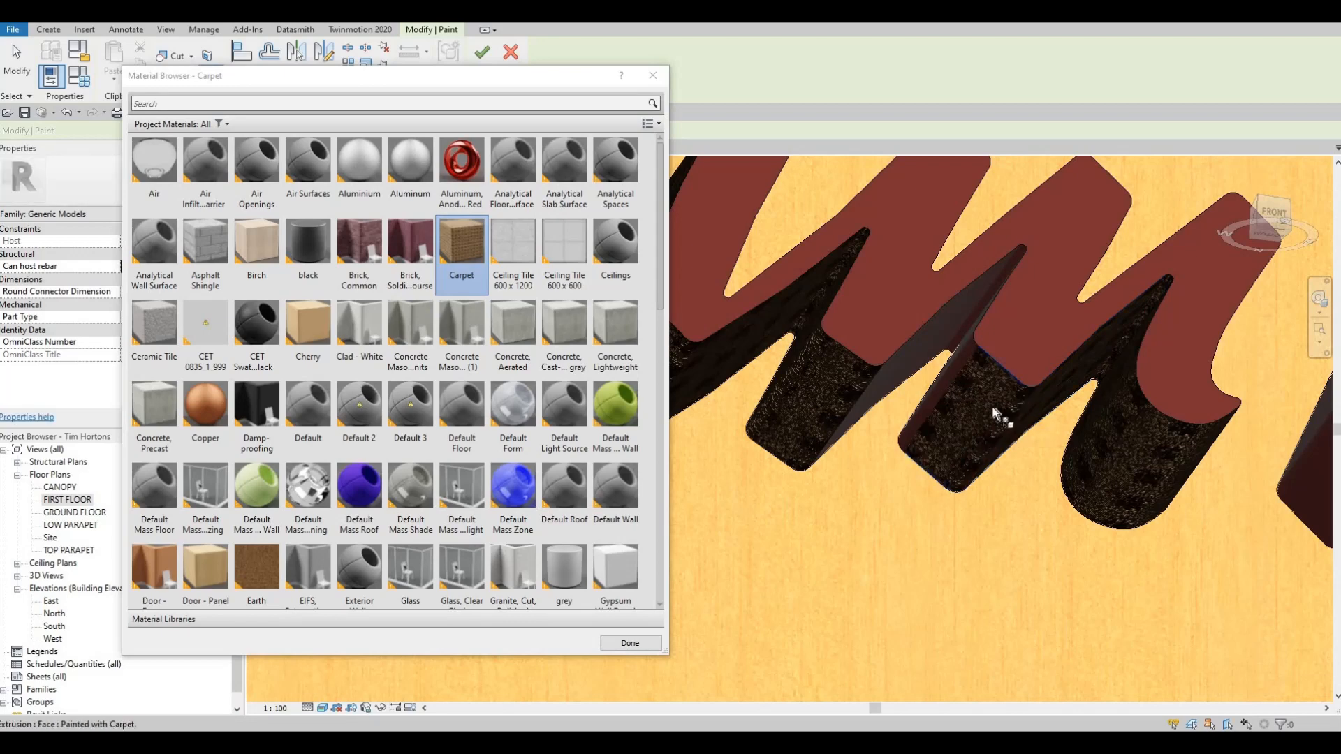
- Paint Carpet onto the remaining inner faces between the m's adjacent lower legs, including the small rounded face at the gap's peak
{"action": "middle_click_drag", "start_coordinate": [990, 401], "coordinate": [987, 396], "text": "shift"}
{"action": "left_click", "coordinate": [997, 365]}
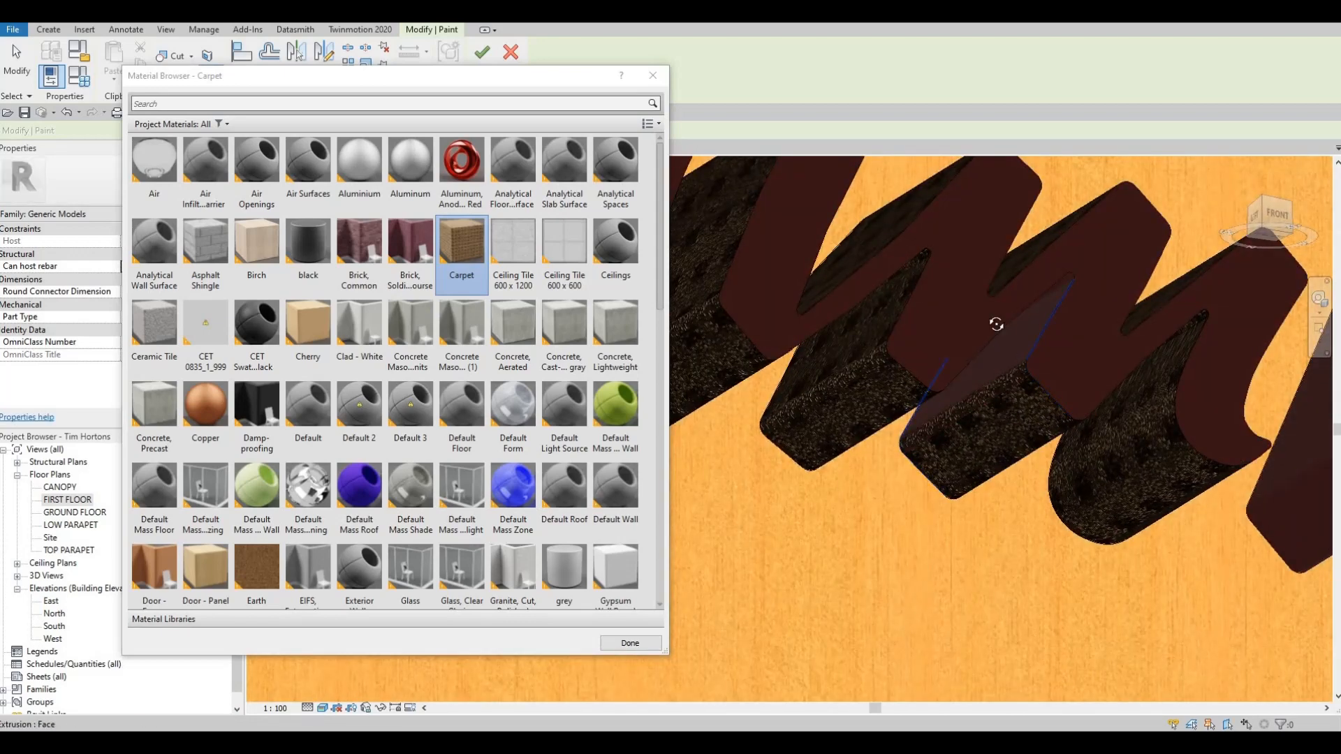
{"action": "middle_click_drag", "start_coordinate": [997, 261], "coordinate": [1011, 265], "text": "shift"}
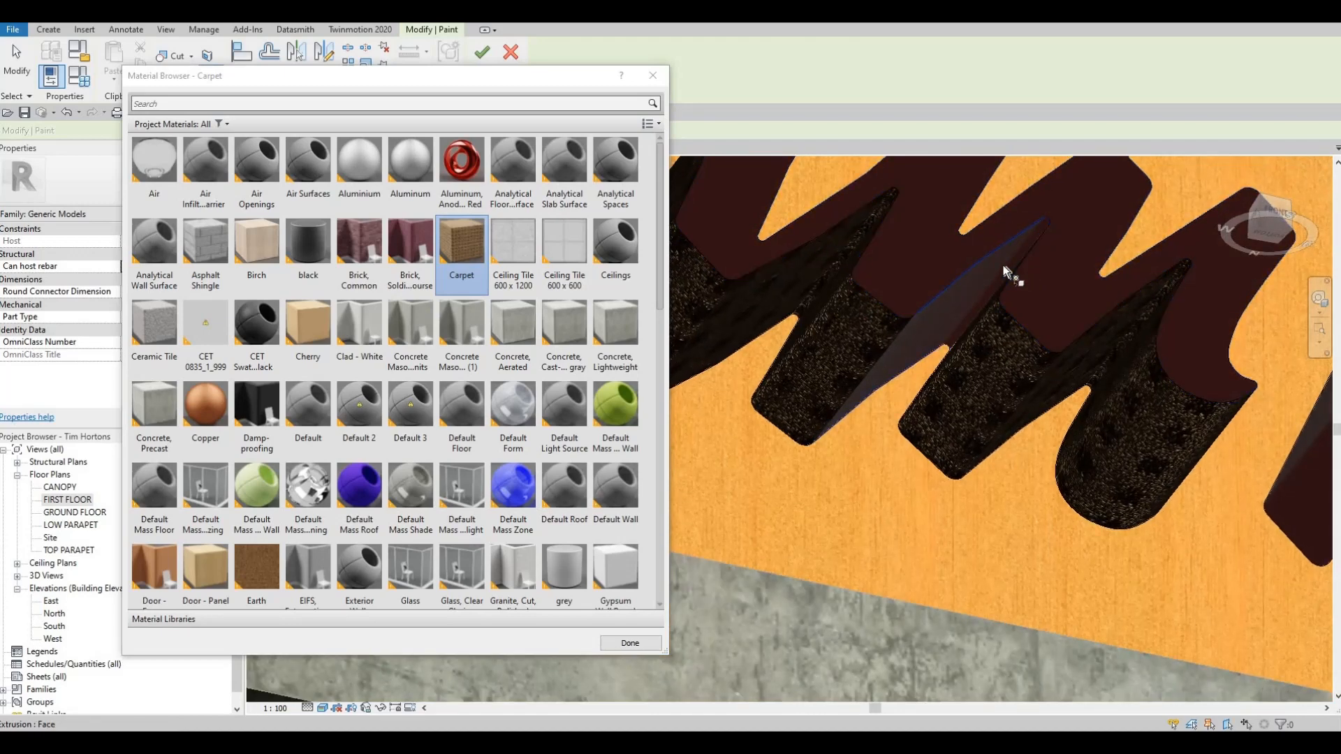
{"action": "key", "text": "Tab"}
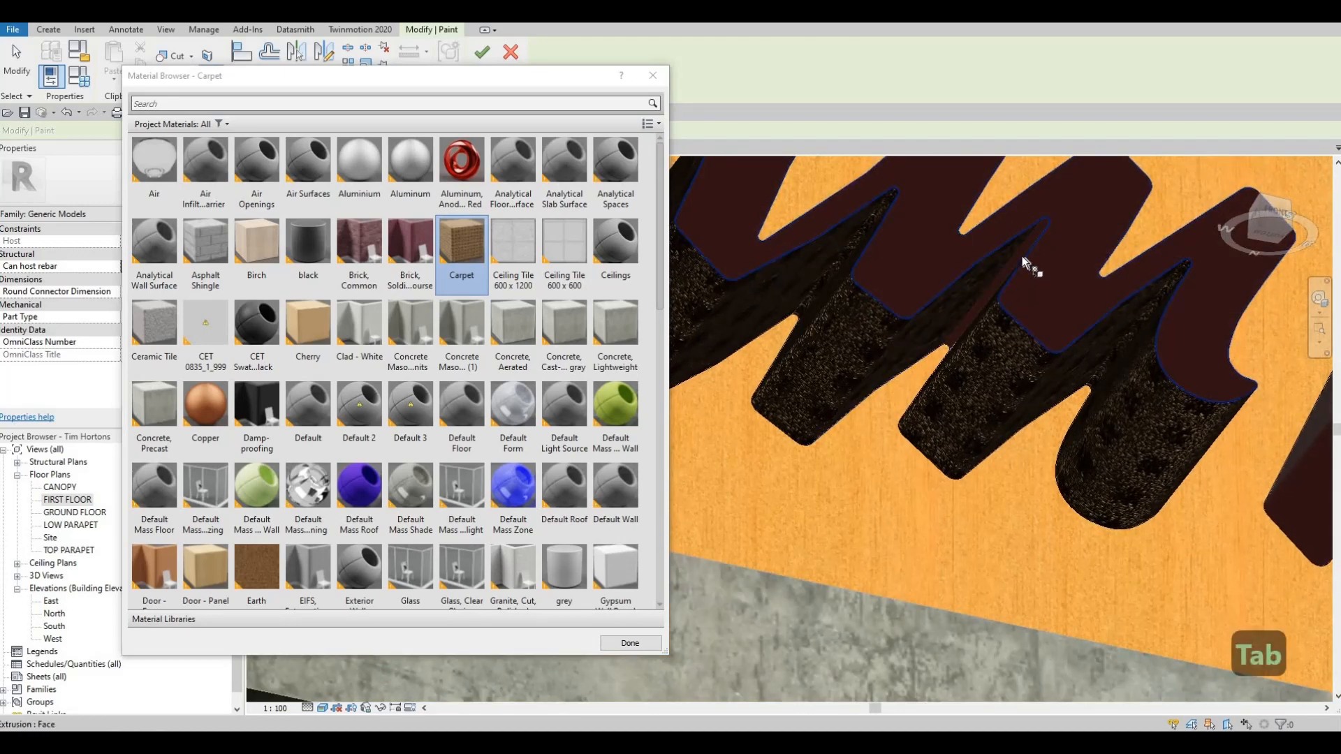
{"action": "key", "text": "Tab"}
{"action": "key", "text": "Tab"}
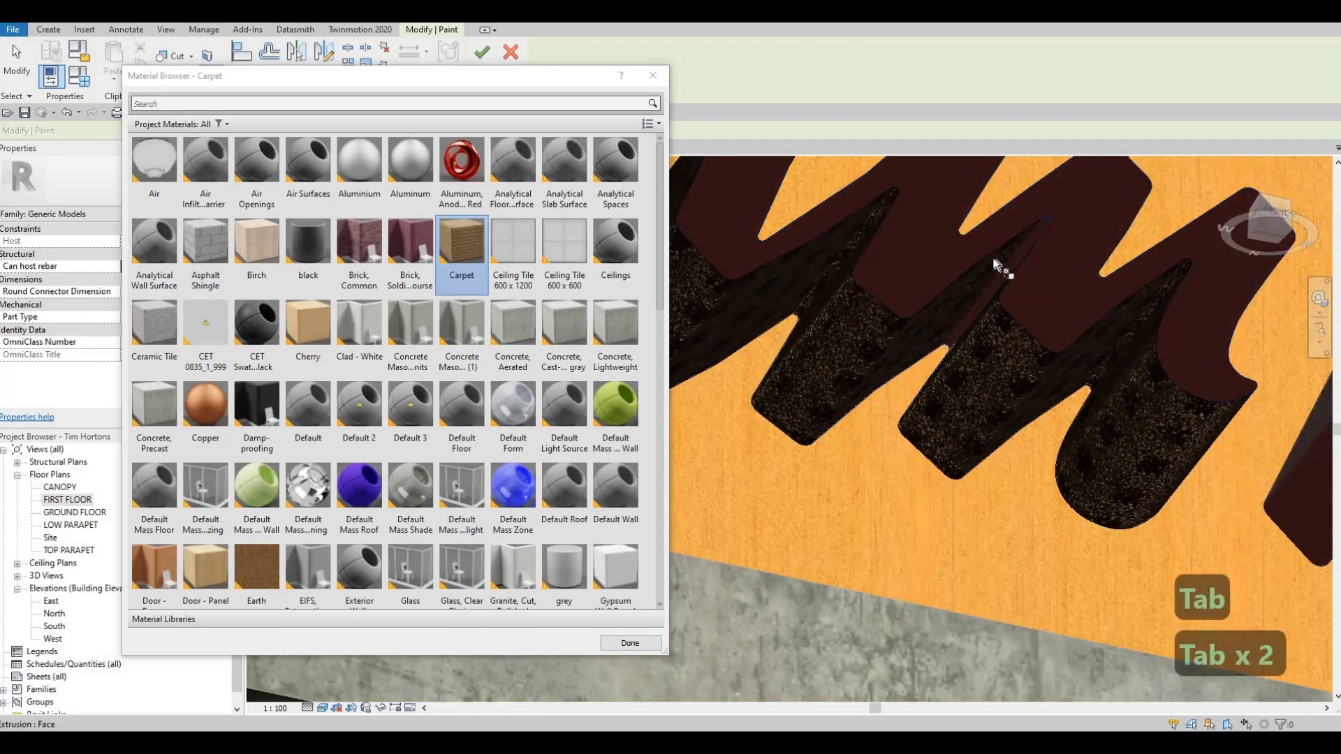
{"action": "scroll", "coordinate": [975, 292], "scroll_direction": "down", "scroll_amount": 2}
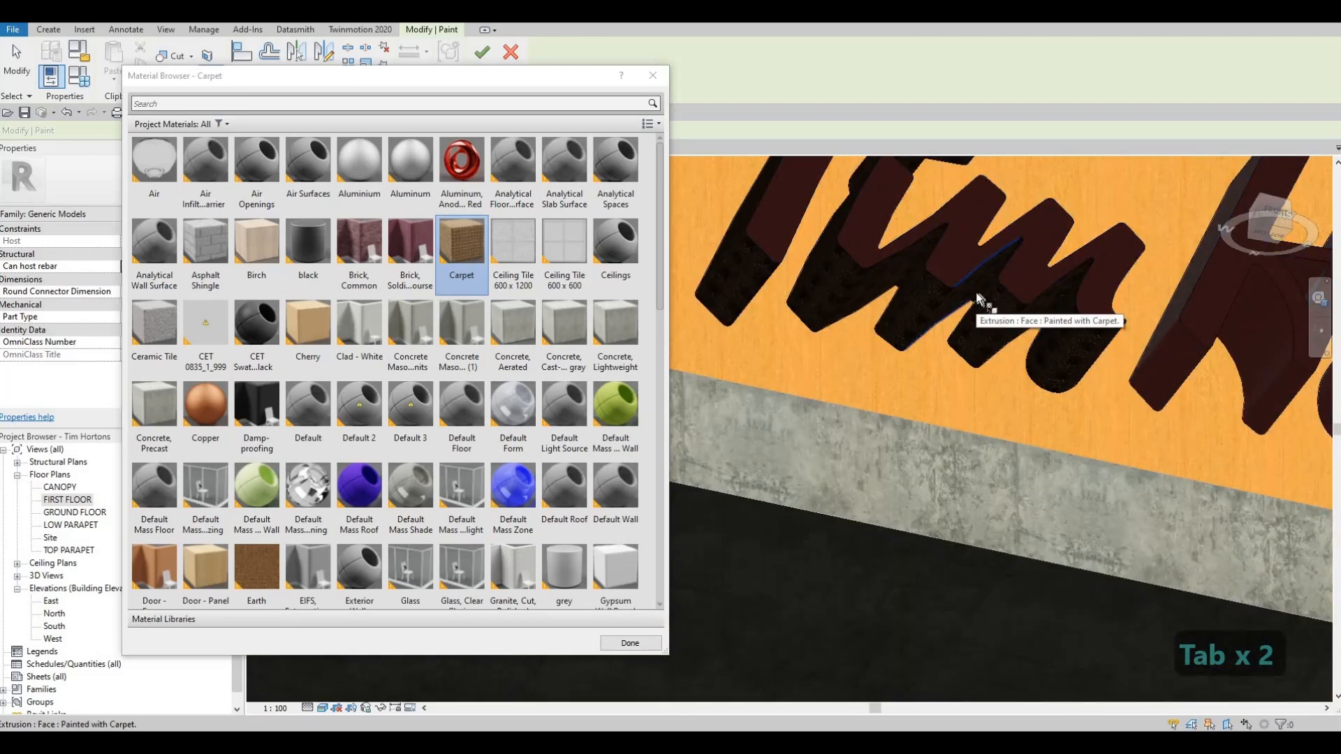
- Paint Carpet onto the H's left stem on its top and both sides, and onto the crossbar's top between the stems
{"action": "mouse_move", "coordinate": [1054, 455]}
{"action": "middle_mouse_down", "text": "shift"}
{"action": "mouse_move", "coordinate": [913, 509]}
{"action": "mouse_move", "coordinate": [947, 442]}
{"action": "mouse_move", "coordinate": [873, 503]}
{"action": "mouse_move", "coordinate": [931, 488]}
{"action": "mouse_move", "coordinate": [1036, 424]}
{"action": "mouse_move", "coordinate": [1027, 291]}
{"action": "mouse_move", "coordinate": [877, 450]}
{"action": "mouse_move", "coordinate": [952, 426]}
{"action": "mouse_move", "coordinate": [937, 393]}
{"action": "mouse_move", "coordinate": [911, 435]}
{"action": "middle_mouse_up", "text": "shift"}
{"action": "left_click", "coordinate": [1003, 299]}
{"action": "left_click", "coordinate": [958, 395]}
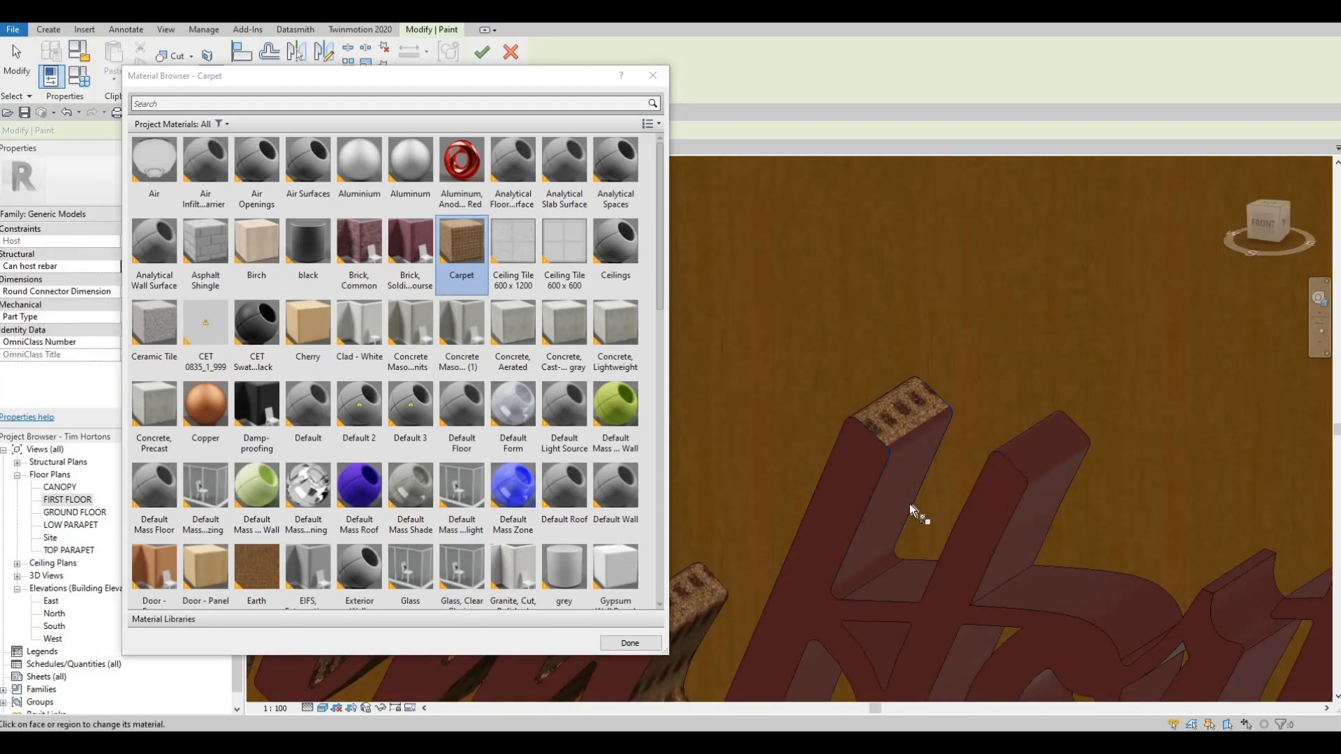
{"action": "left_click", "coordinate": [878, 483]}
{"action": "mouse_move", "coordinate": [878, 483]}
{"action": "middle_mouse_down", "text": "shift"}
{"action": "mouse_move", "coordinate": [904, 495]}
{"action": "mouse_move", "coordinate": [1046, 437]}
{"action": "middle_mouse_up", "text": "shift"}
{"action": "left_click", "coordinate": [929, 492]}
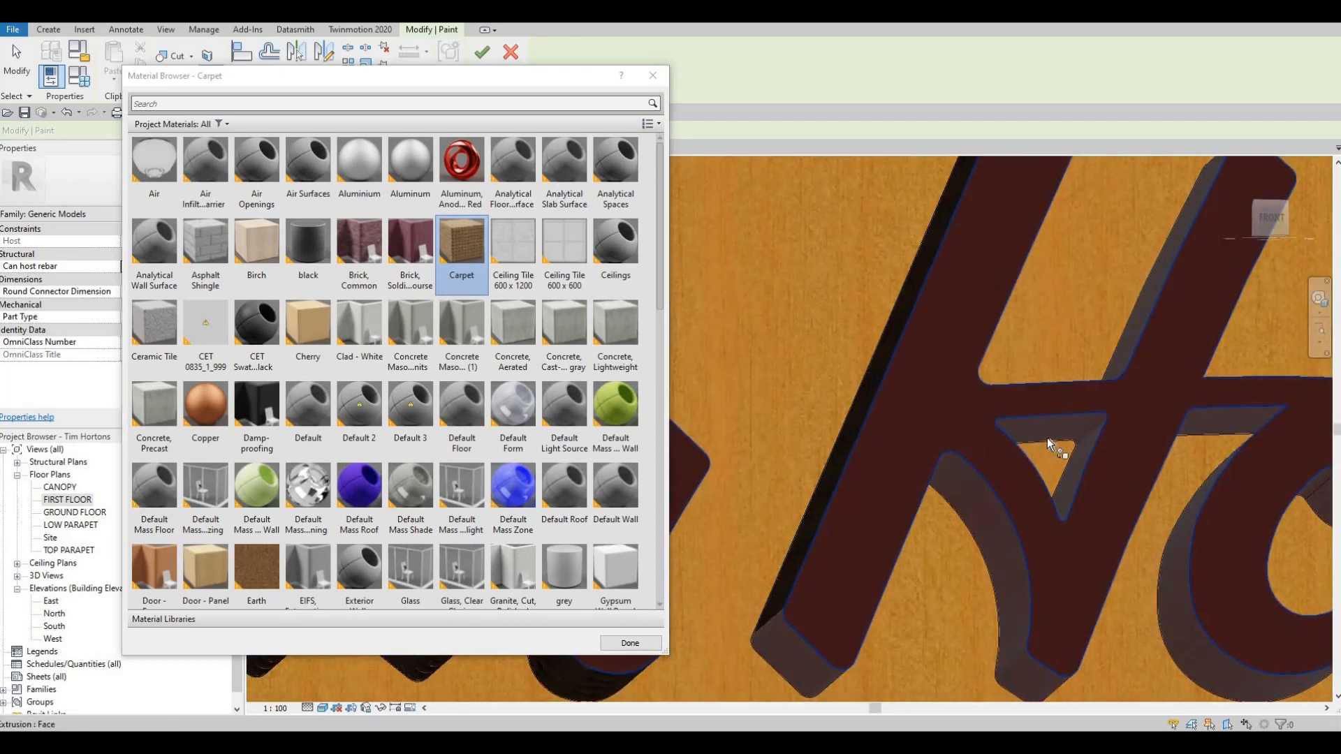
- Paint Carpet onto all inner faces of the triangular opening below the H's crossbar, including its rounded corners
{"action": "scroll", "coordinate": [1106, 450], "scroll_direction": "up", "scroll_amount": 6}
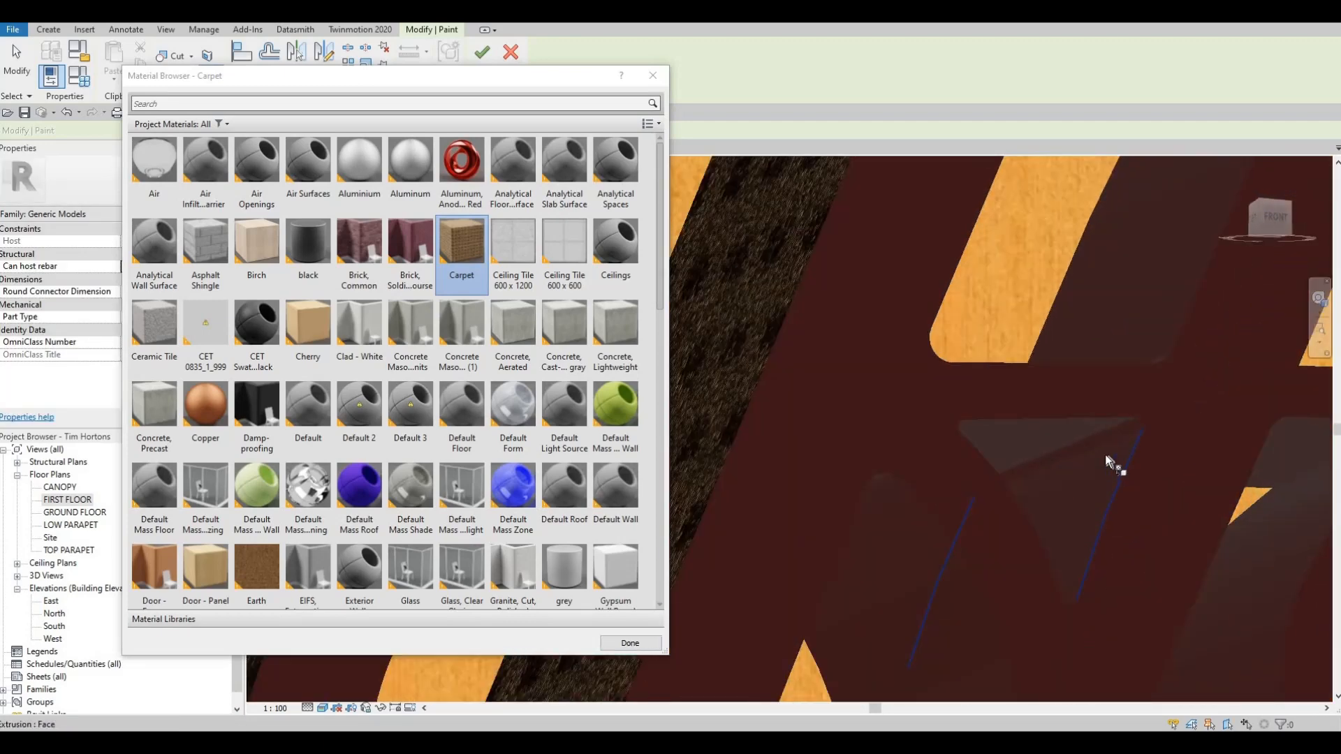
{"action": "left_click", "coordinate": [1083, 429]}
{"action": "left_click", "coordinate": [1112, 429]}
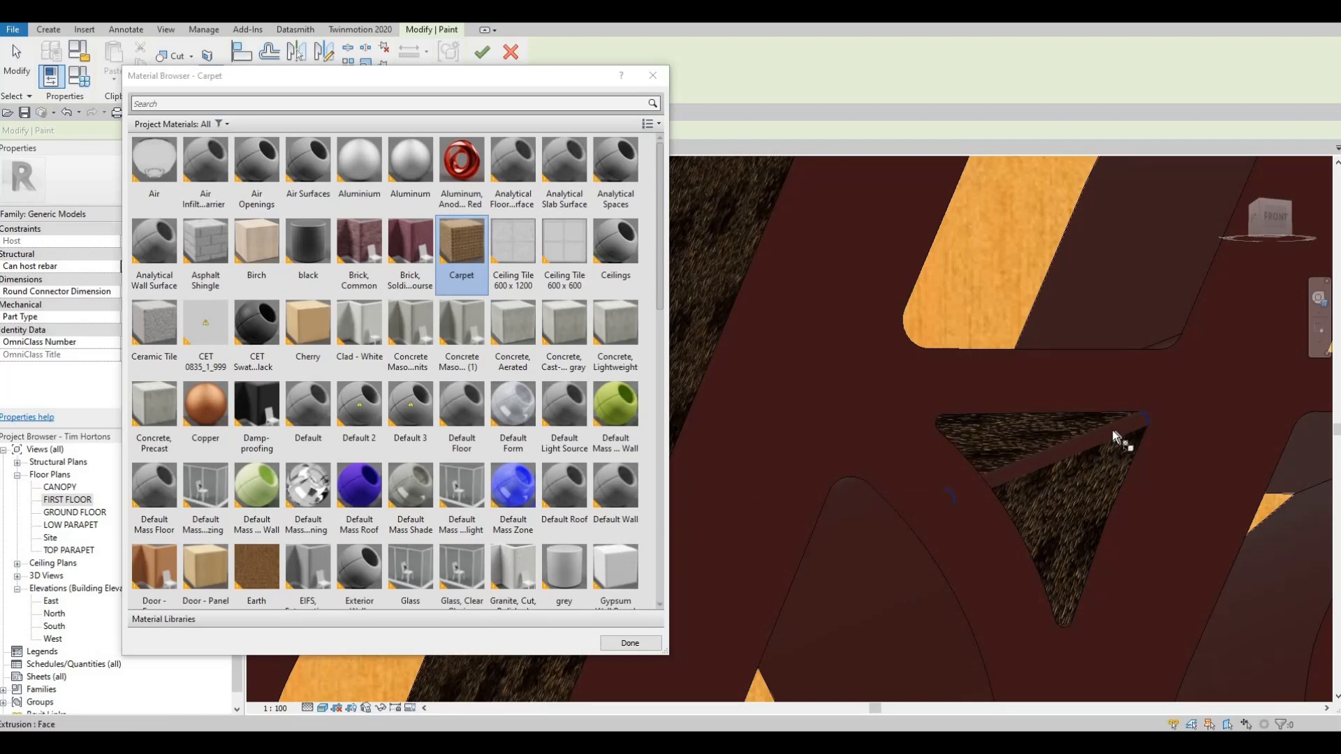
{"action": "mouse_move", "coordinate": [768, 433]}
{"action": "middle_mouse_down", "text": "shift"}
{"action": "mouse_move", "coordinate": [836, 408]}
{"action": "mouse_move", "coordinate": [820, 400]}
{"action": "middle_mouse_up", "text": "shift"}
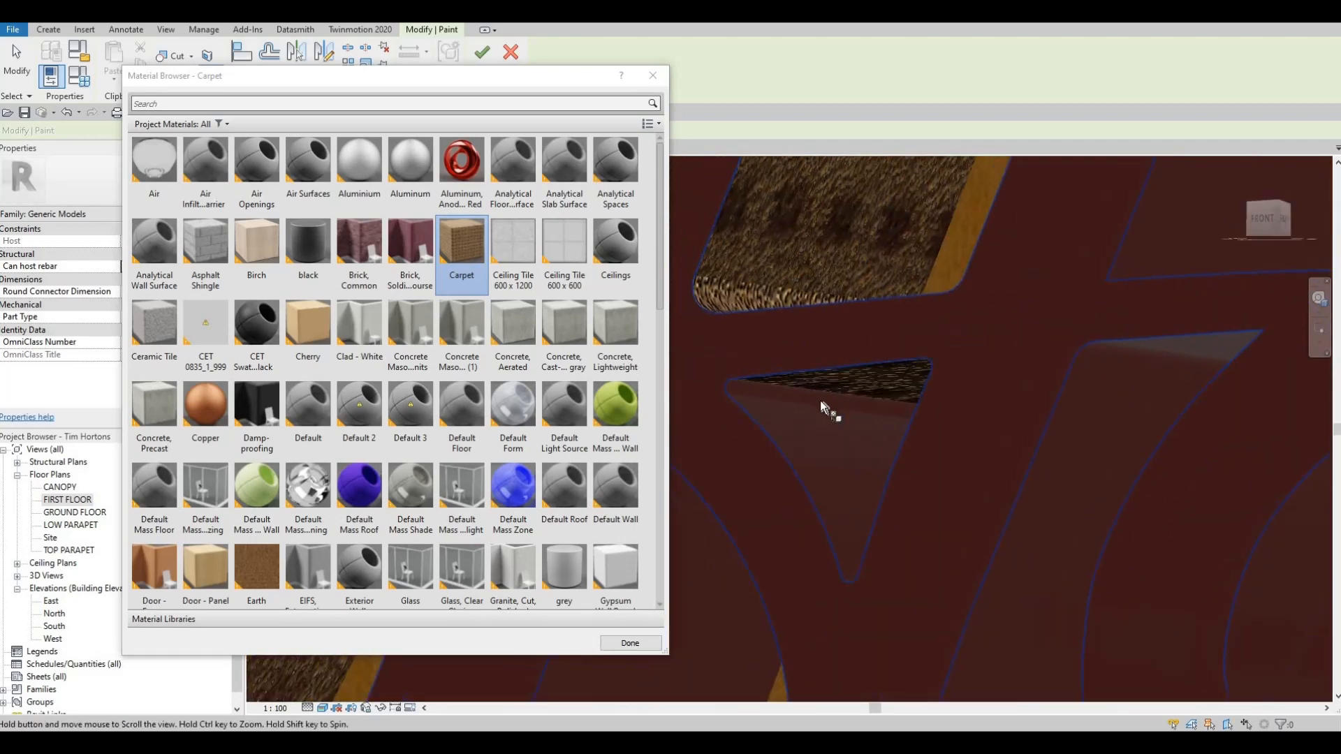
{"action": "mouse_move", "coordinate": [863, 487]}
{"action": "middle_mouse_down", "text": "shift"}
{"action": "mouse_move", "coordinate": [990, 655]}
{"action": "mouse_move", "coordinate": [1058, 535]}
{"action": "mouse_move", "coordinate": [1080, 522]}
{"action": "middle_mouse_up", "text": "shift"}
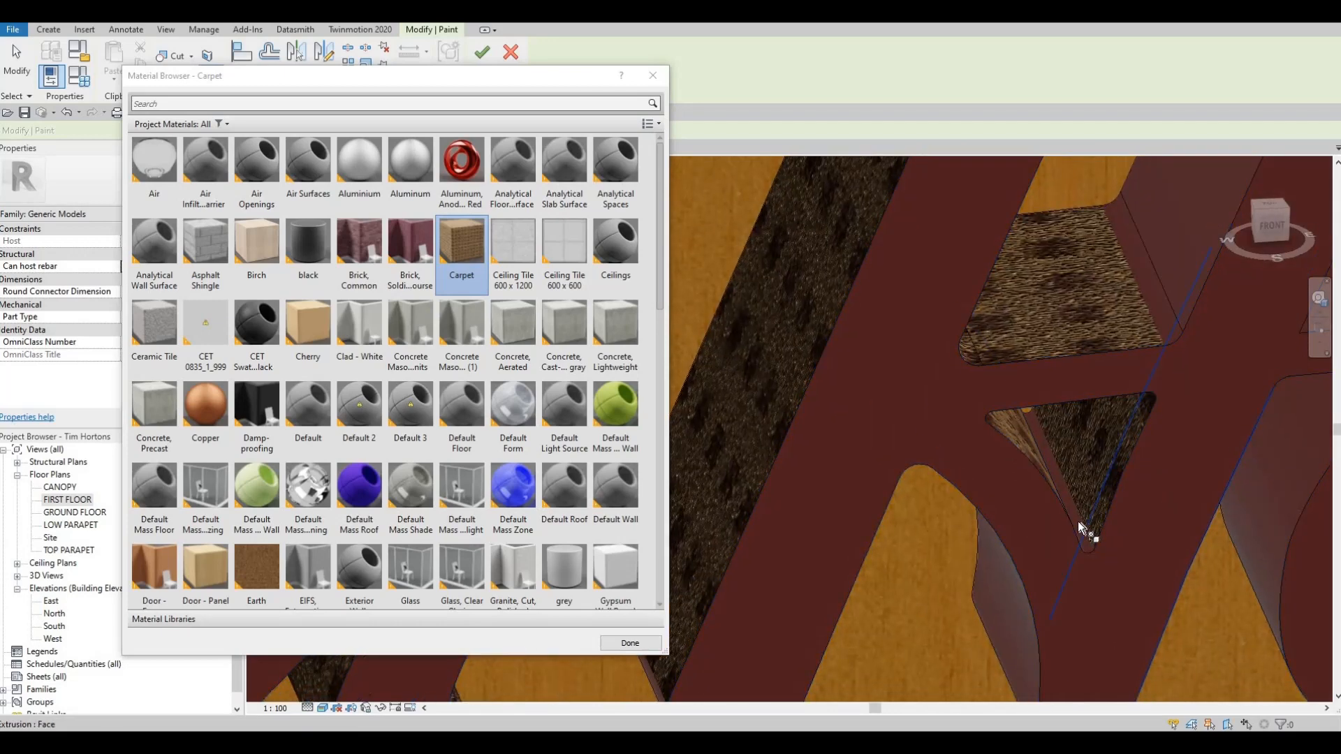
- Paint Carpet onto the upper sides and top of the H's right stem and the connected top faces of the first o
{"action": "left_click", "coordinate": [1018, 447]}
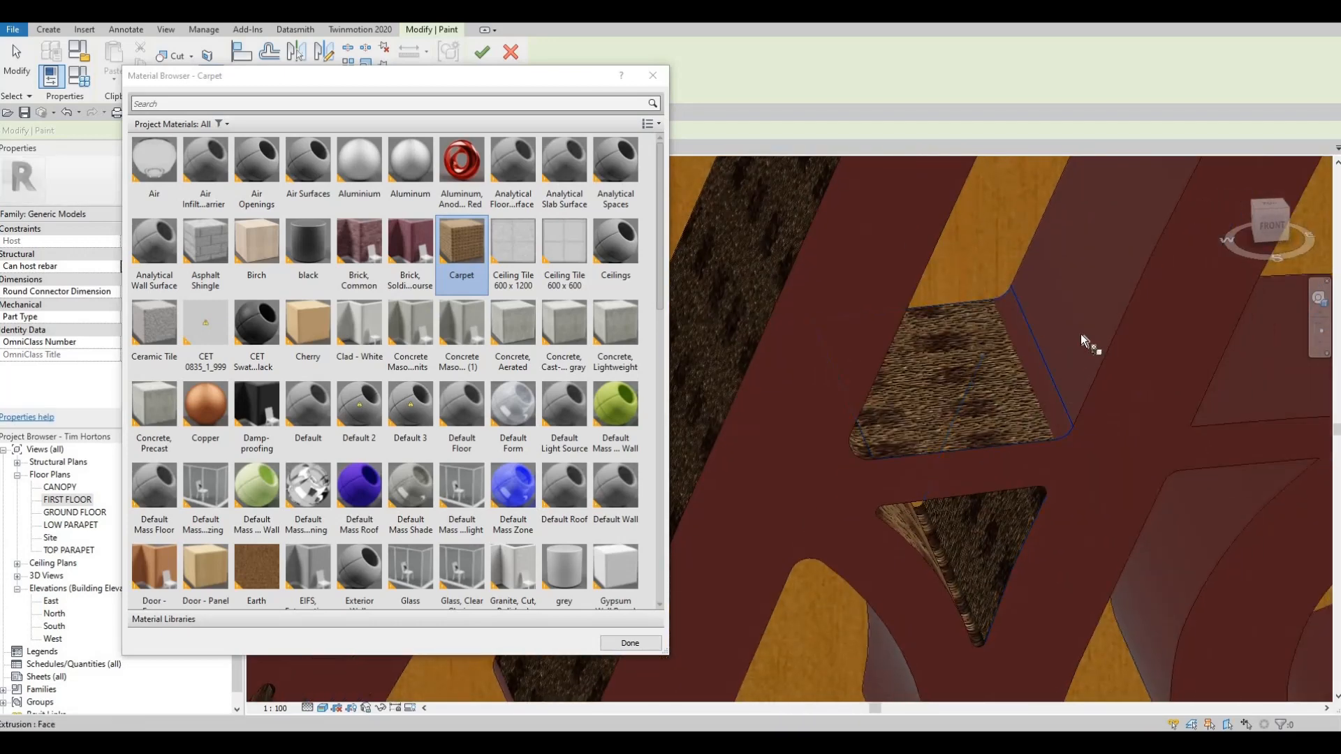
{"action": "scroll", "coordinate": [1082, 311], "scroll_direction": "down", "scroll_amount": 4}
{"action": "scroll", "coordinate": [1083, 311], "scroll_direction": "up", "scroll_amount": 3}
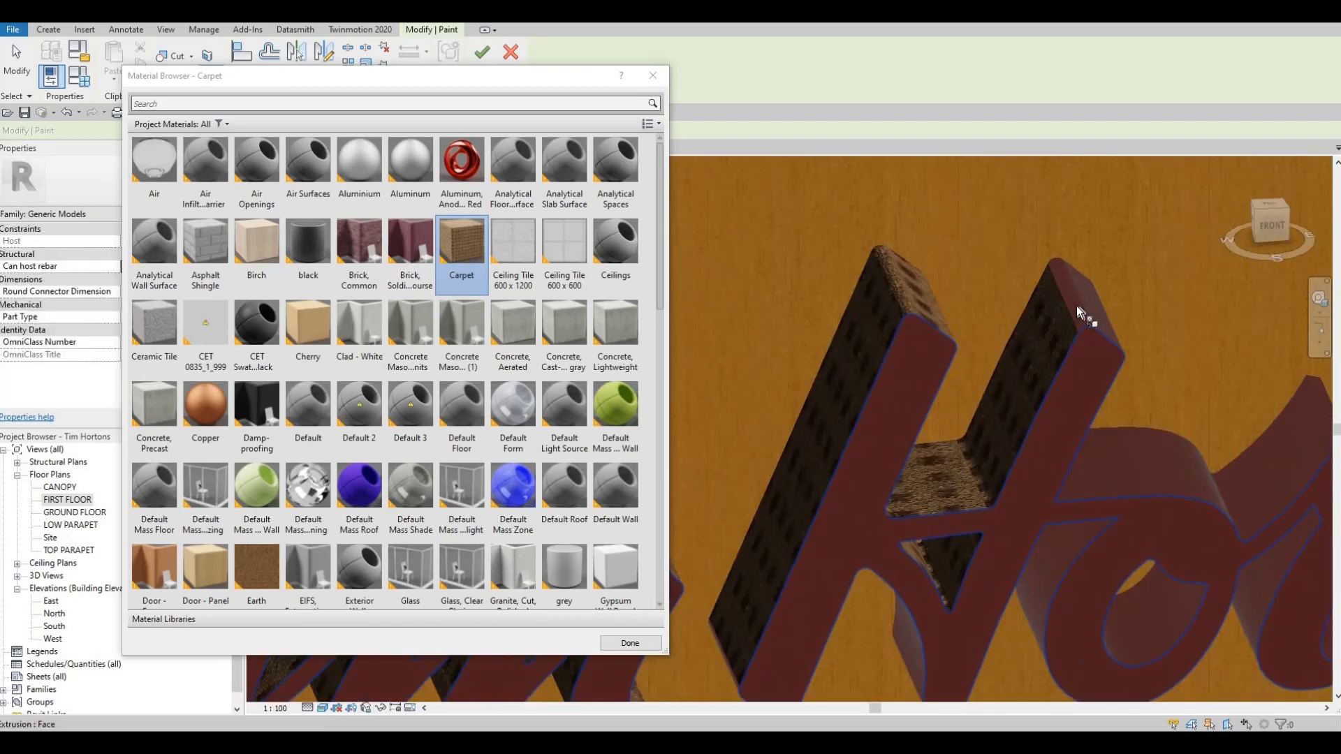
{"action": "mouse_move", "coordinate": [1084, 370]}
{"action": "middle_mouse_down", "text": "shift"}
{"action": "mouse_move", "coordinate": [937, 461]}
{"action": "mouse_move", "coordinate": [946, 446]}
{"action": "mouse_move", "coordinate": [905, 361]}
{"action": "middle_mouse_up", "text": "shift"}
{"action": "left_click", "coordinate": [936, 479]}
{"action": "left_click", "coordinate": [991, 475]}
{"action": "middle_click_drag", "start_coordinate": [992, 475], "coordinate": [1140, 443], "text": "shift"}
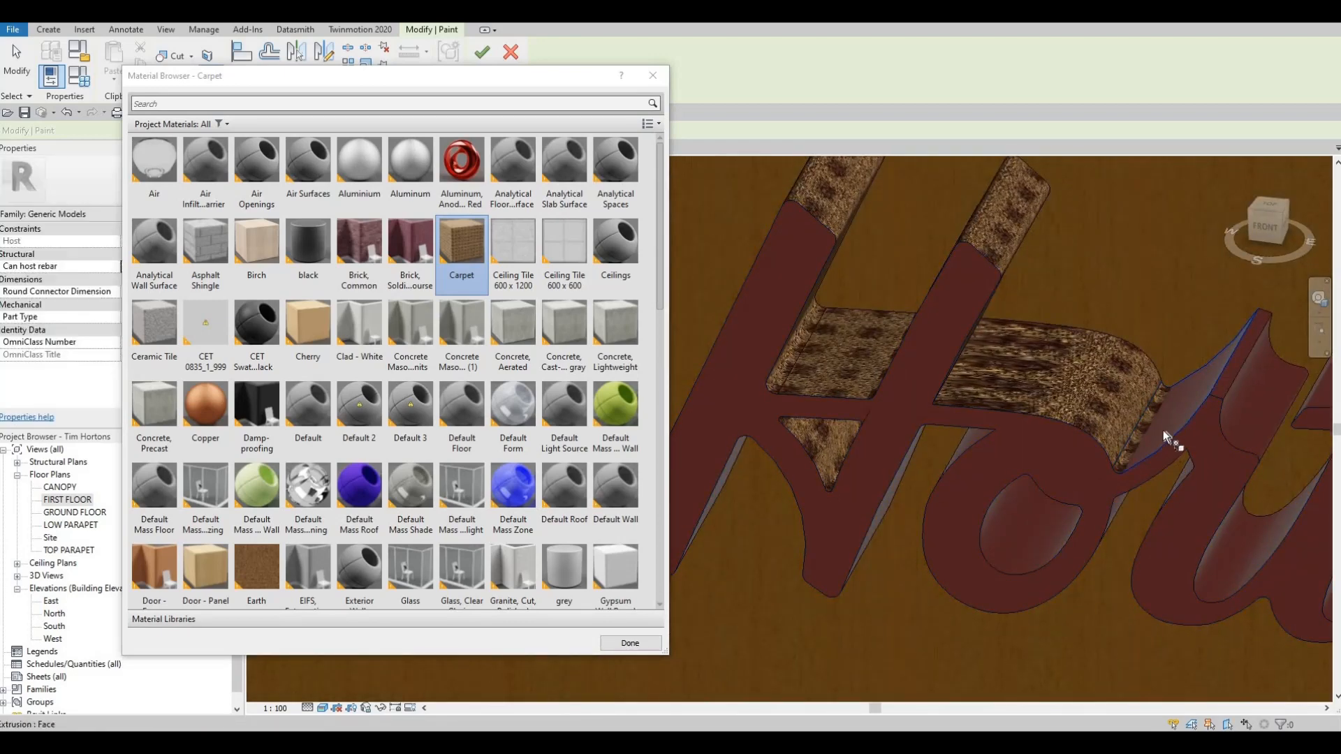
- Paint Carpet onto the r's rising left face, its tip and the inner curve on its right side
{"action": "left_click", "coordinate": [1163, 432]}
{"action": "left_click", "coordinate": [1247, 414]}
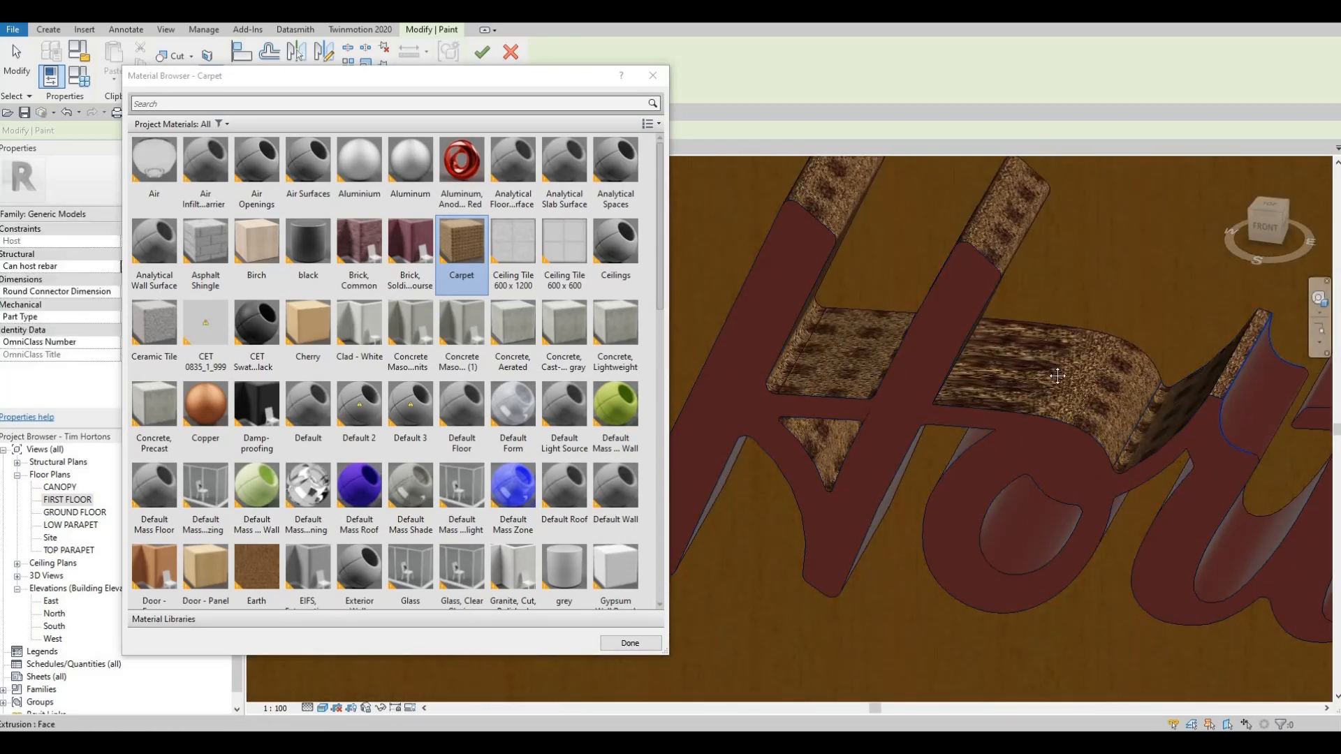
{"action": "mouse_move", "coordinate": [1248, 415]}
{"action": "middle_mouse_down"}
{"action": "mouse_move", "coordinate": [1091, 370]}
{"action": "mouse_move", "coordinate": [958, 408]}
{"action": "mouse_move", "coordinate": [1172, 379]}
{"action": "mouse_move", "coordinate": [1084, 451]}
{"action": "middle_mouse_up"}
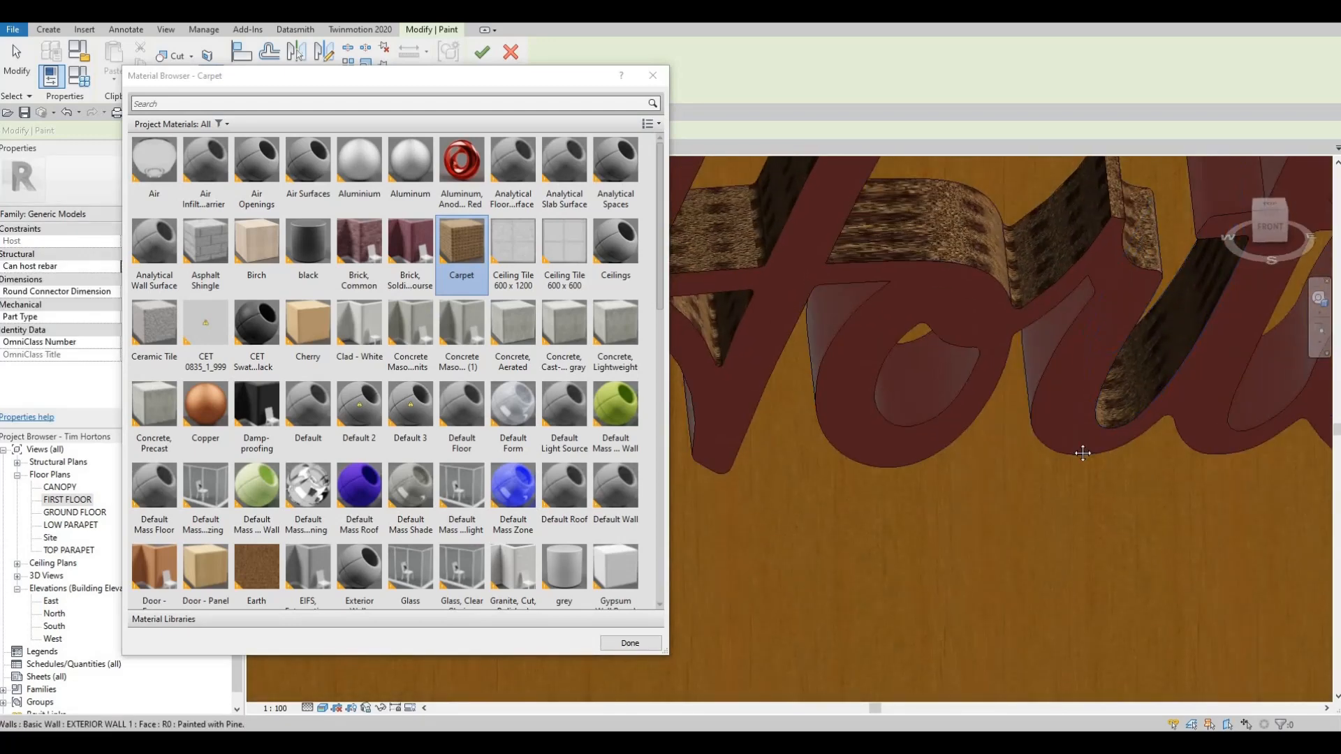
- Paint Carpet onto the underside of the first t's left arm and the adjoining faces of its end and stem
{"action": "middle_click_drag", "start_coordinate": [1114, 349], "coordinate": [1123, 309], "text": "shift"}
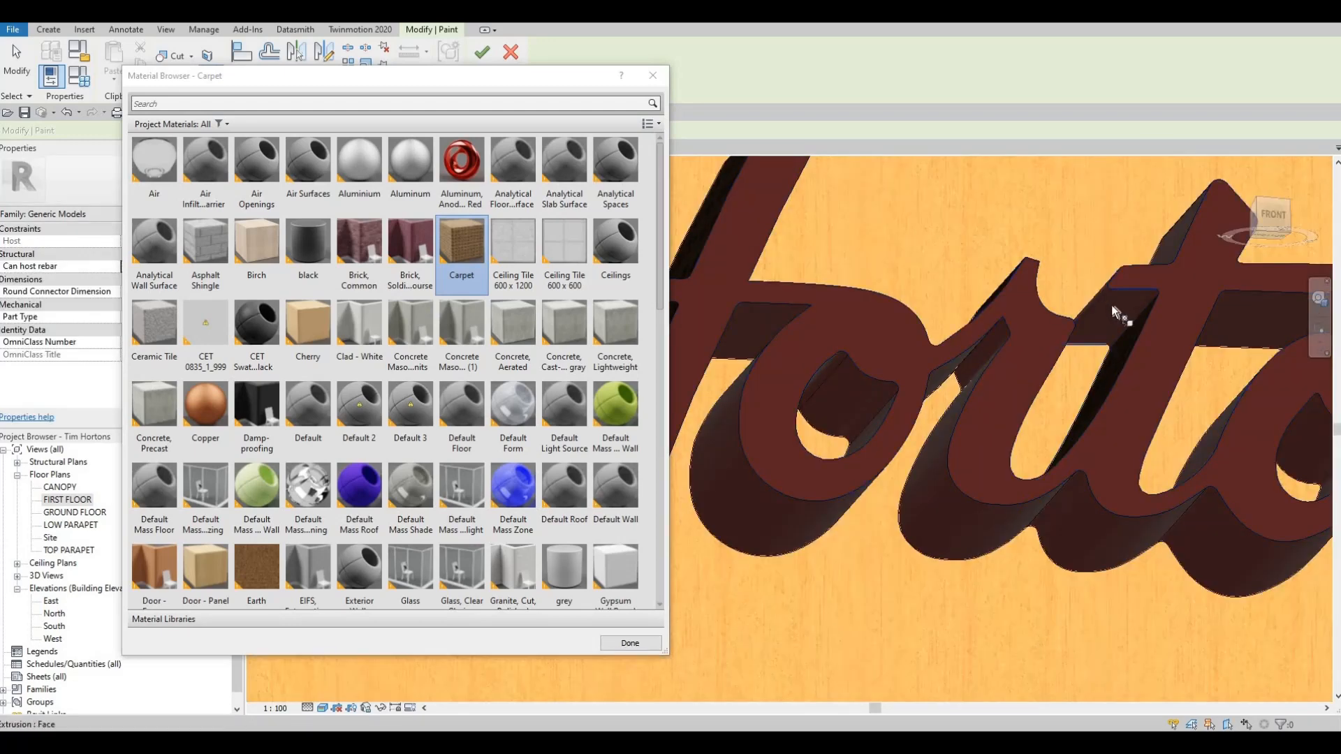
{"action": "scroll", "coordinate": [1153, 311], "scroll_direction": "up", "scroll_amount": 4}
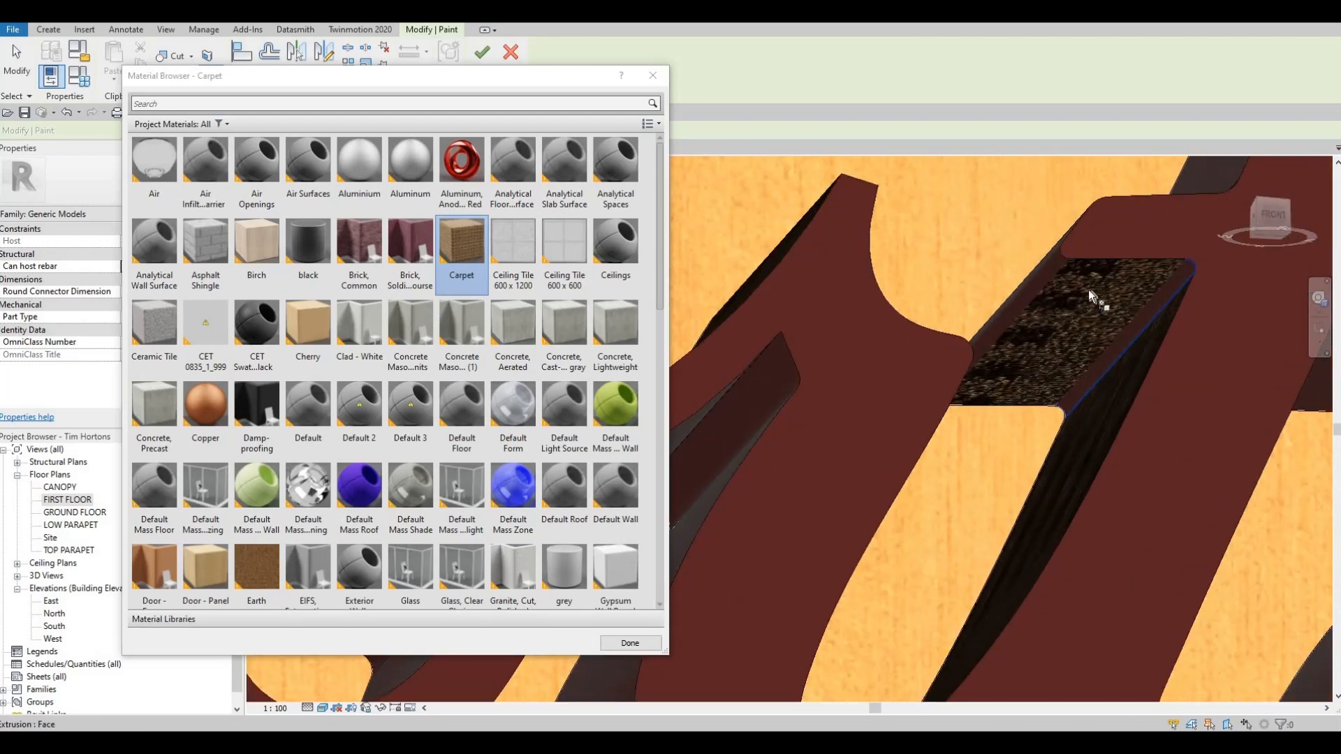
{"action": "mouse_move", "coordinate": [1068, 398]}
{"action": "middle_mouse_down", "text": "shift"}
{"action": "mouse_move", "coordinate": [1080, 438]}
{"action": "mouse_move", "coordinate": [1020, 374]}
{"action": "mouse_move", "coordinate": [1023, 278]}
{"action": "mouse_move", "coordinate": [1041, 239]}
{"action": "middle_mouse_up", "text": "shift"}
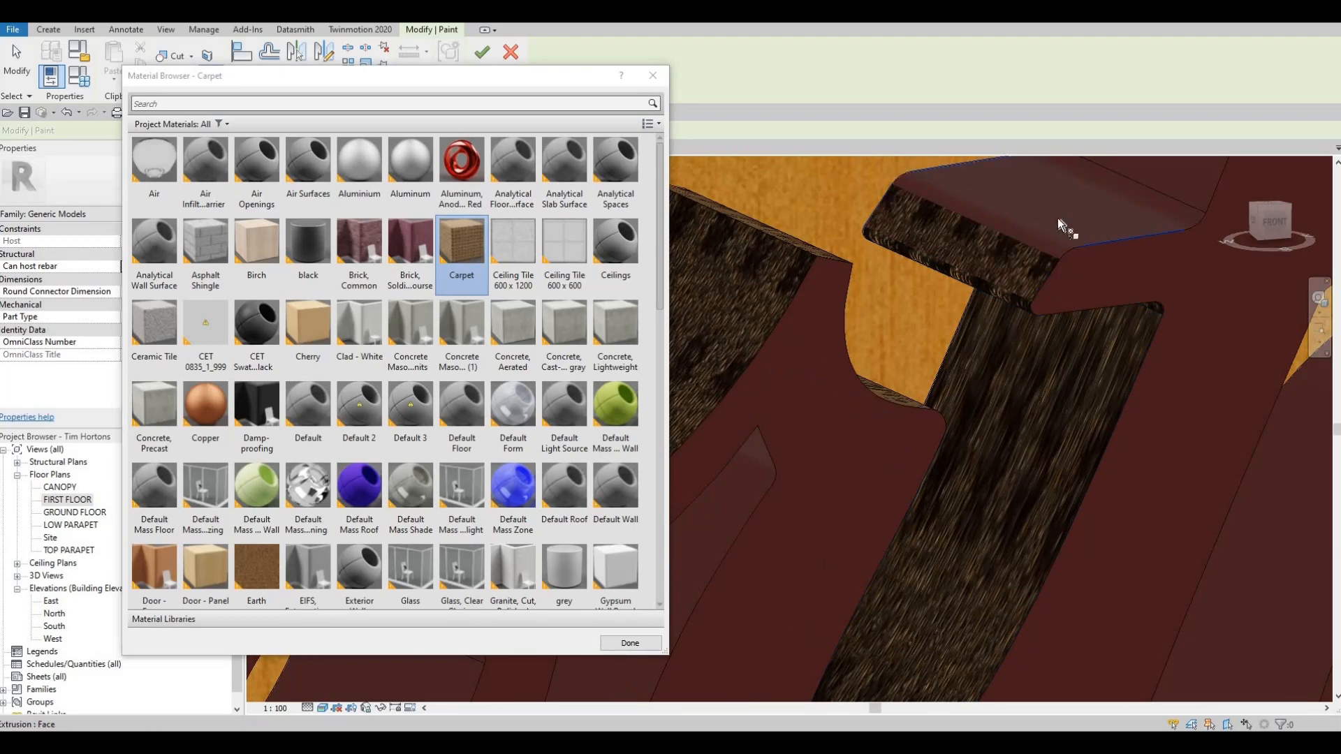
- Paint Carpet onto the t's top and its upper right side down to the crossbar, including the rounded corners
{"action": "middle_click_drag", "start_coordinate": [1069, 389], "coordinate": [958, 435], "text": "shift"}
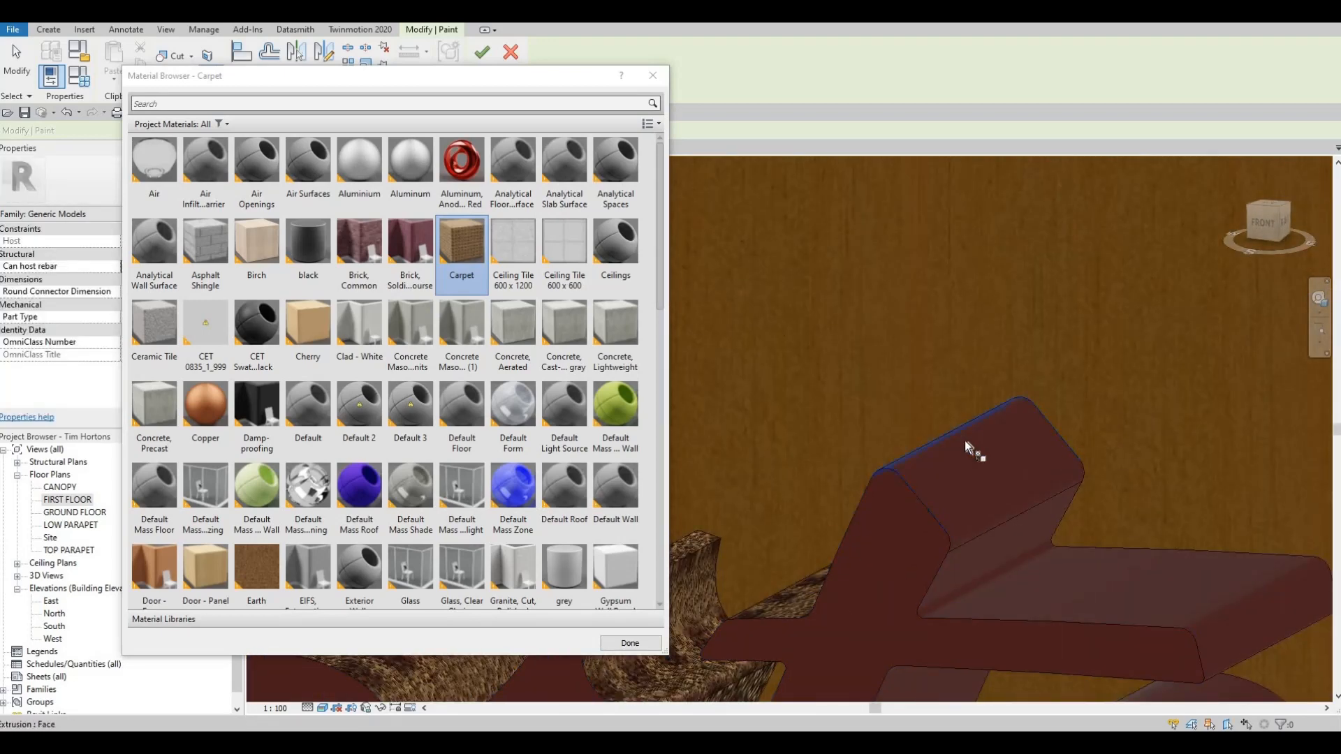
{"action": "left_click", "coordinate": [986, 483]}
{"action": "left_click", "coordinate": [980, 546]}
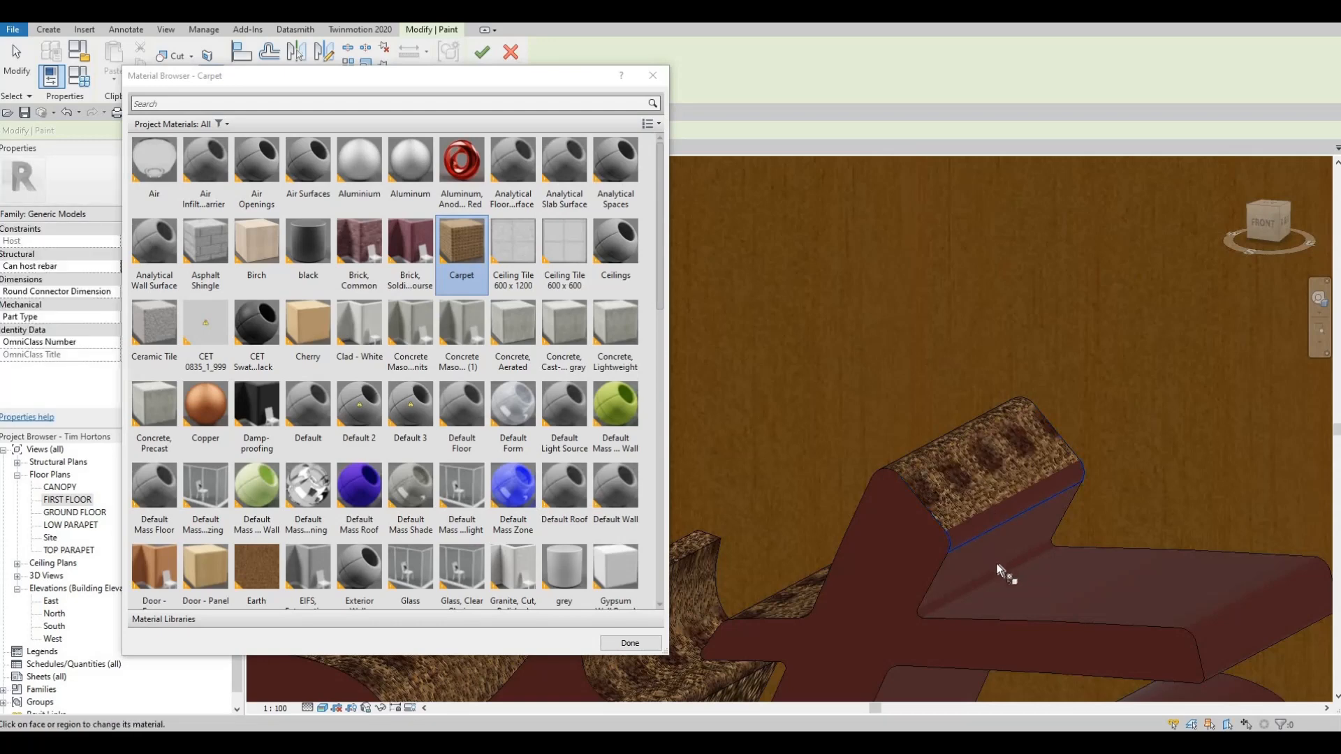
{"action": "left_click", "coordinate": [985, 585]}
{"action": "left_click", "coordinate": [1026, 589]}
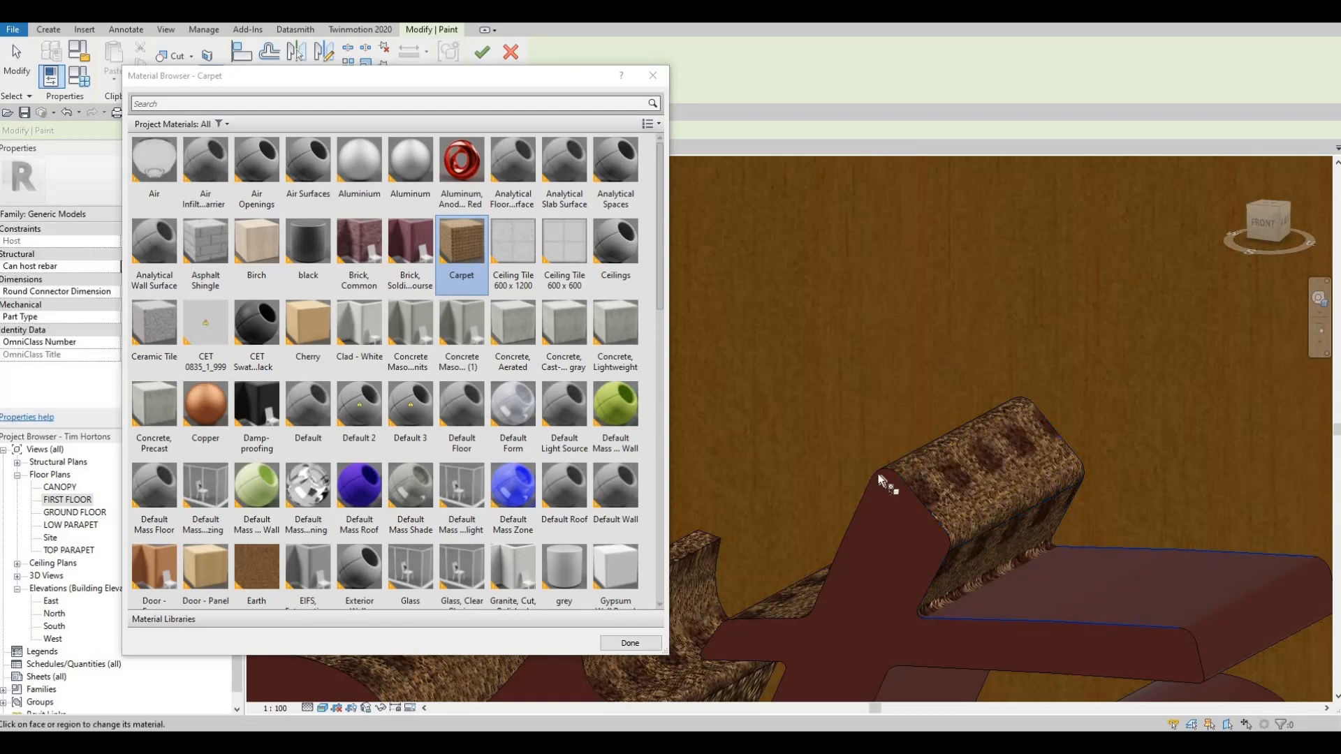
- Paint Carpet onto the top and end faces of the t's right arm
{"action": "middle_click_drag", "start_coordinate": [1063, 521], "coordinate": [1040, 500]}
{"action": "left_click", "coordinate": [1042, 502]}
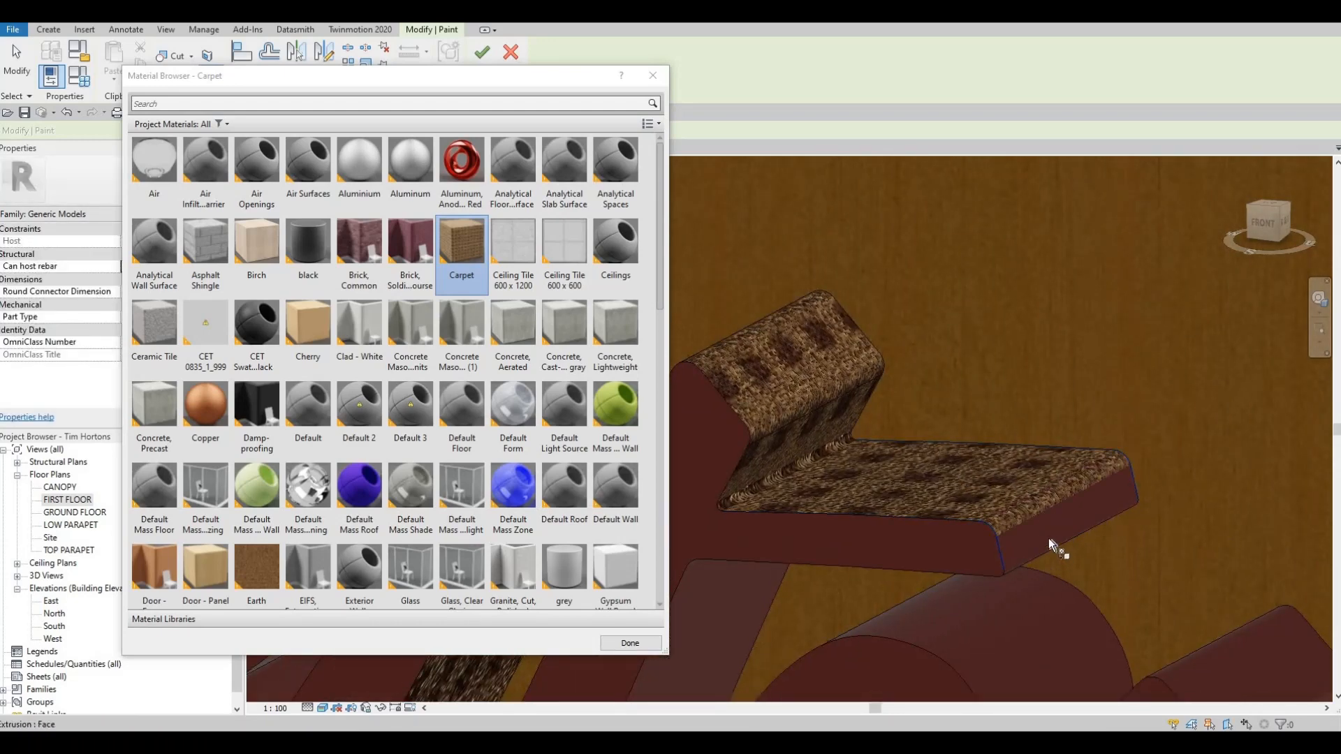
{"action": "left_click", "coordinate": [1049, 537]}
- Paint Carpet onto the underside of the t's right arm, its inner corner with the stem and the second o's outer top
{"action": "middle_click_drag", "start_coordinate": [1079, 391], "coordinate": [1130, 220], "text": "shift"}
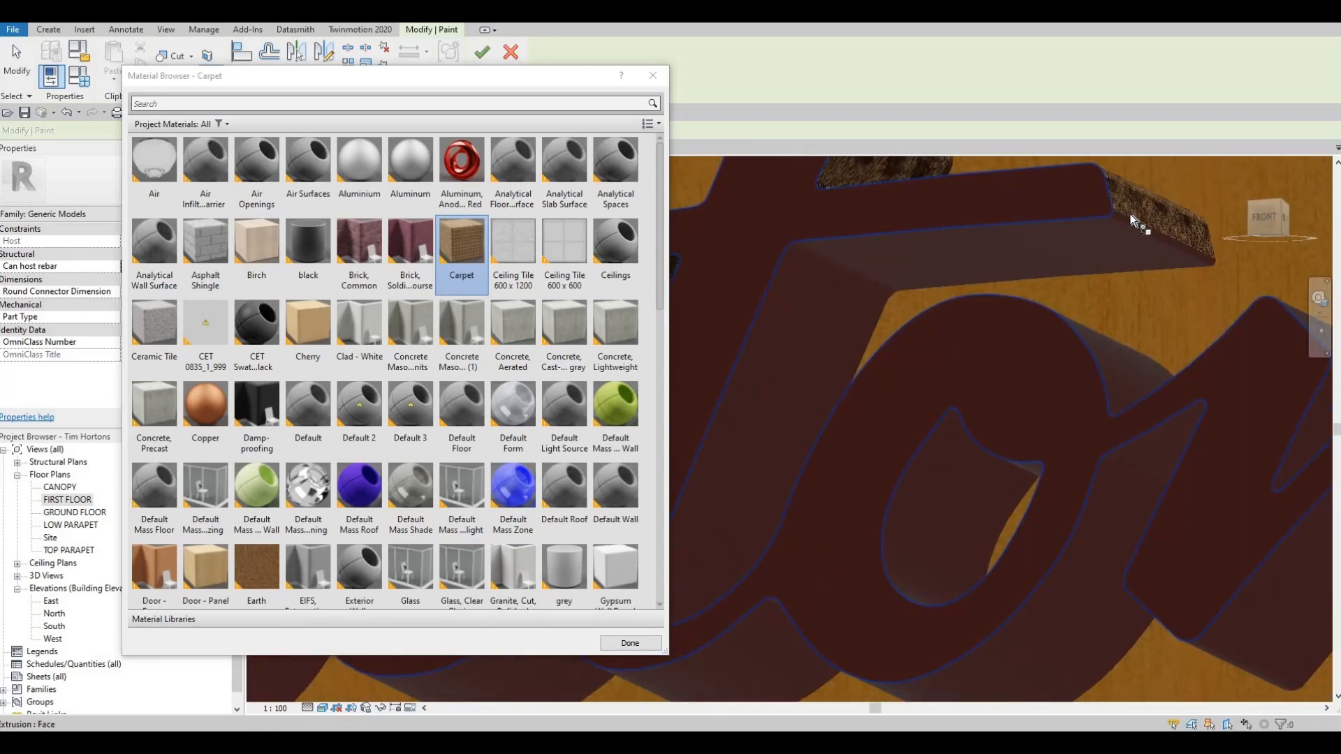
{"action": "left_click", "coordinate": [1099, 241]}
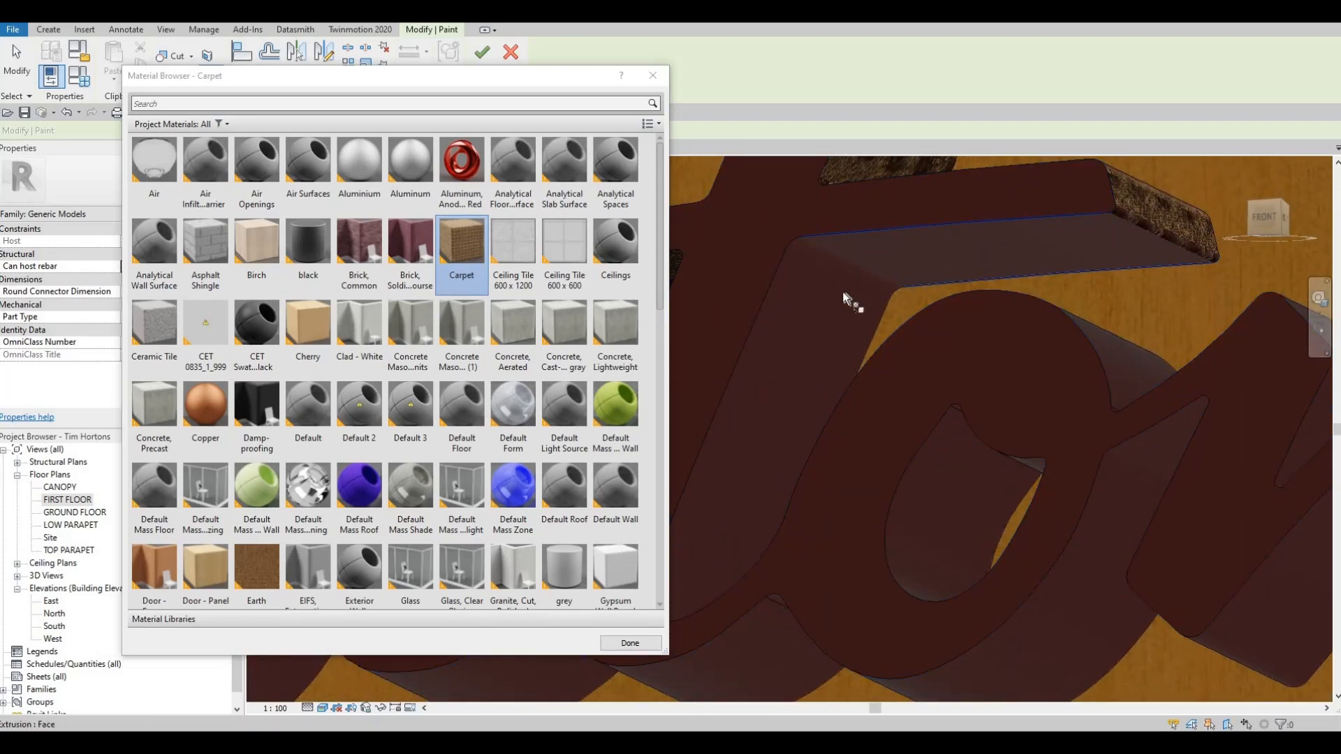
{"action": "left_click", "coordinate": [824, 254]}
{"action": "mouse_move", "coordinate": [967, 488]}
{"action": "middle_mouse_down", "text": "shift"}
{"action": "mouse_move", "coordinate": [782, 344]}
{"action": "mouse_move", "coordinate": [1062, 325]}
{"action": "mouse_move", "coordinate": [978, 353]}
{"action": "mouse_move", "coordinate": [955, 558]}
{"action": "middle_mouse_up", "text": "shift"}
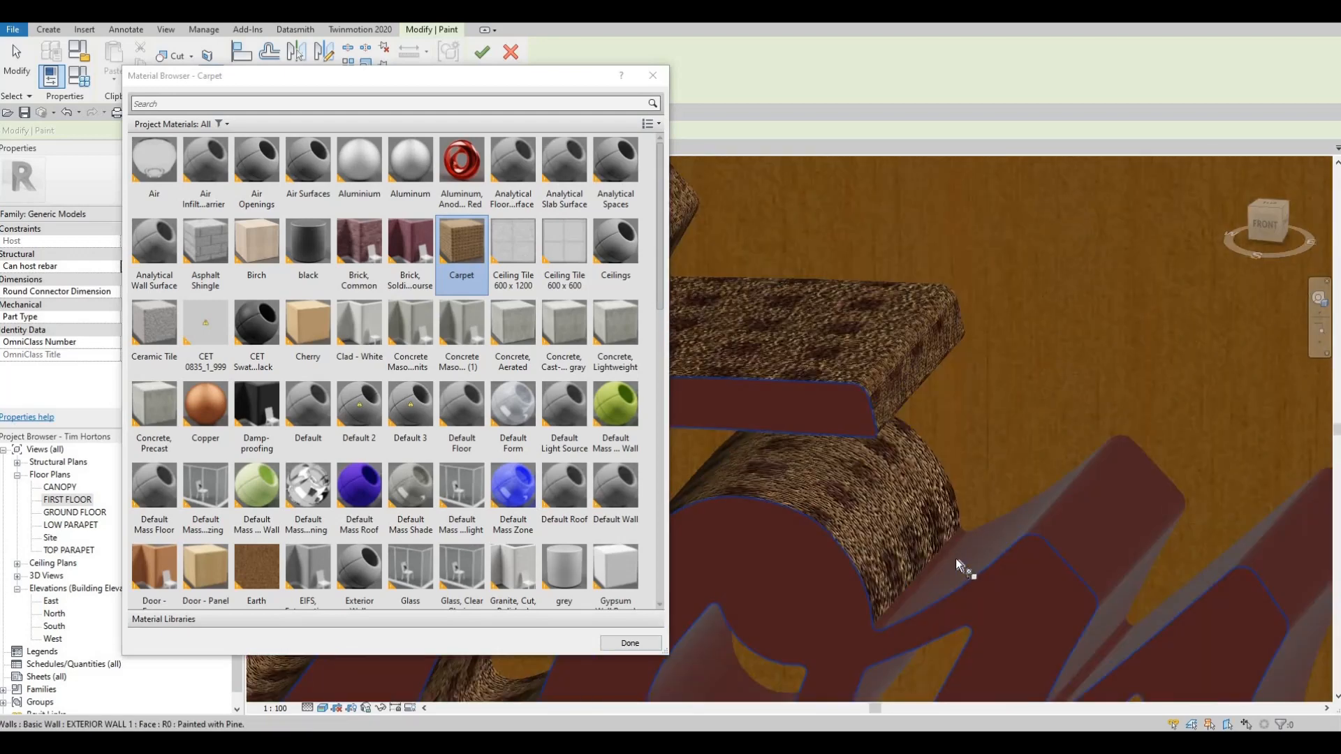
- Paint Carpet onto the upper slope joining the second o to the n and the n's first peak end face
{"action": "left_click", "coordinate": [929, 563]}
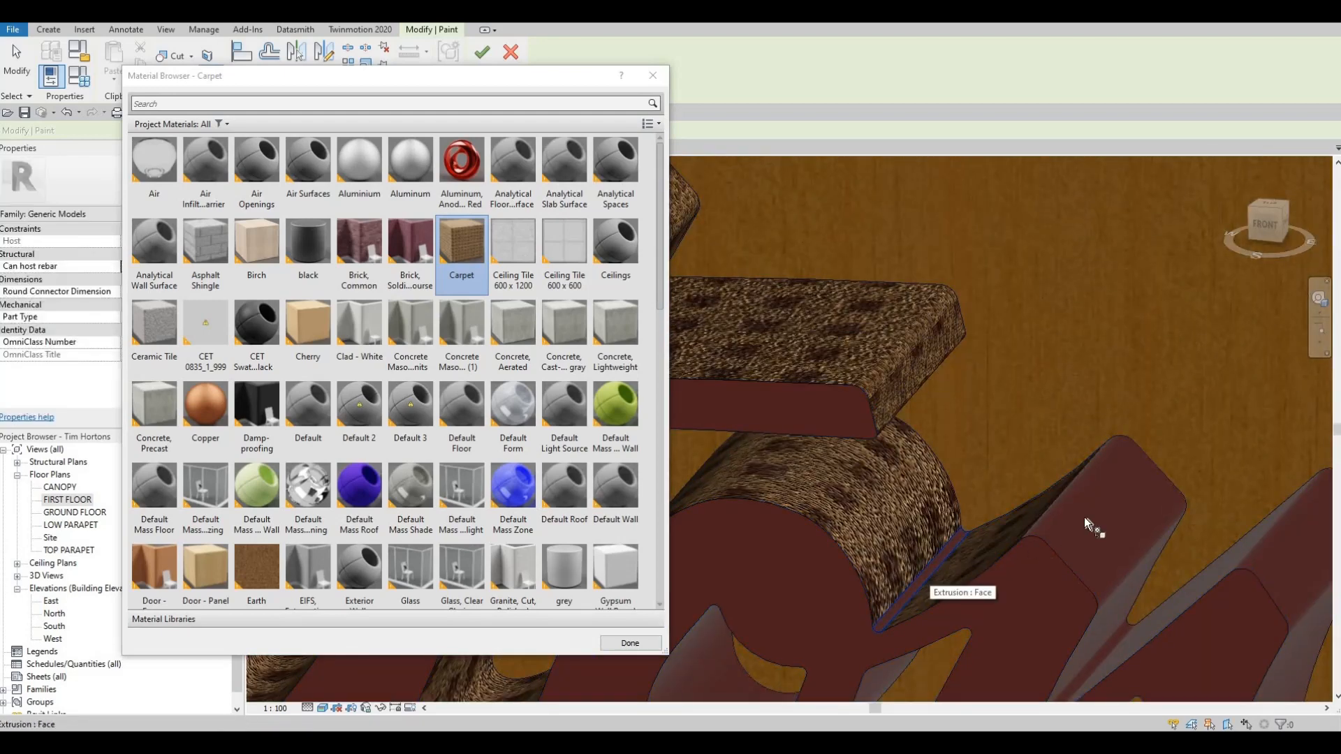
{"action": "left_click", "coordinate": [1074, 497]}
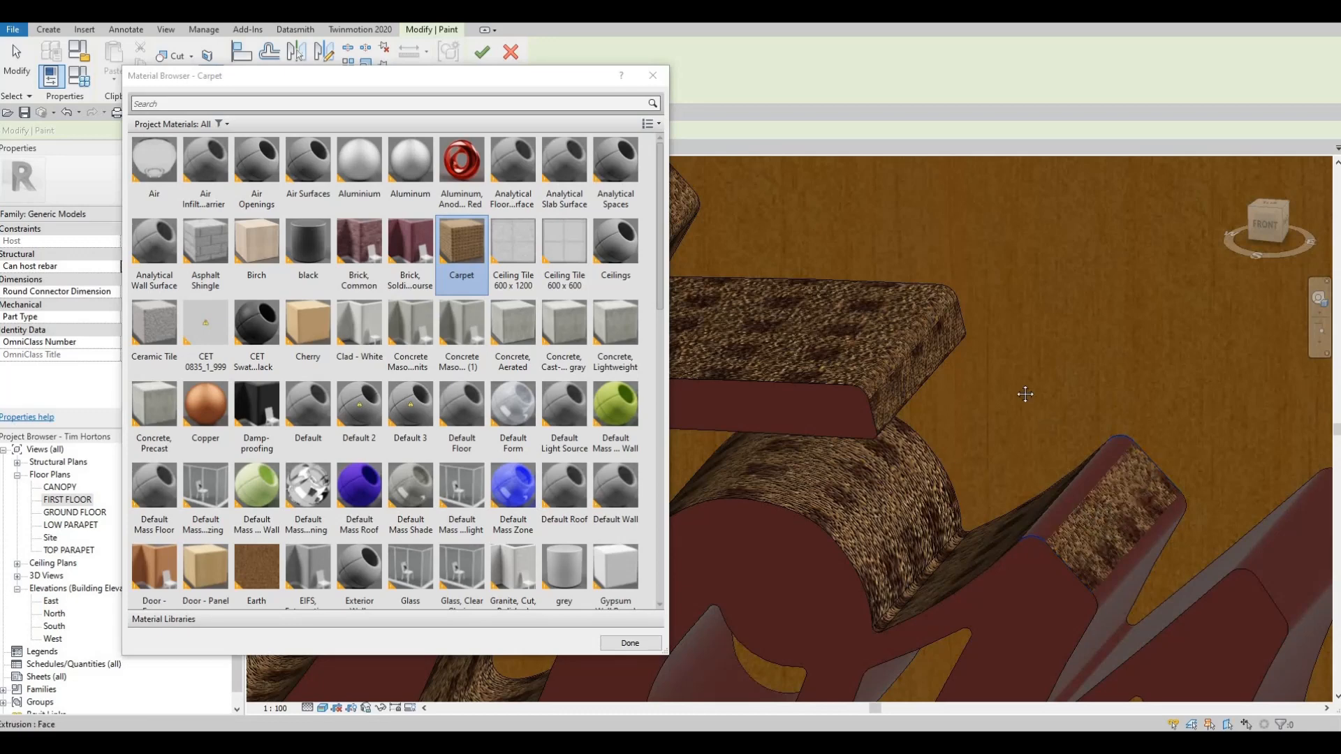
{"action": "mouse_move", "coordinate": [996, 420]}
{"action": "middle_mouse_down", "text": "shift"}
{"action": "mouse_move", "coordinate": [886, 422]}
{"action": "mouse_move", "coordinate": [883, 455]}
{"action": "middle_mouse_up", "text": "shift"}
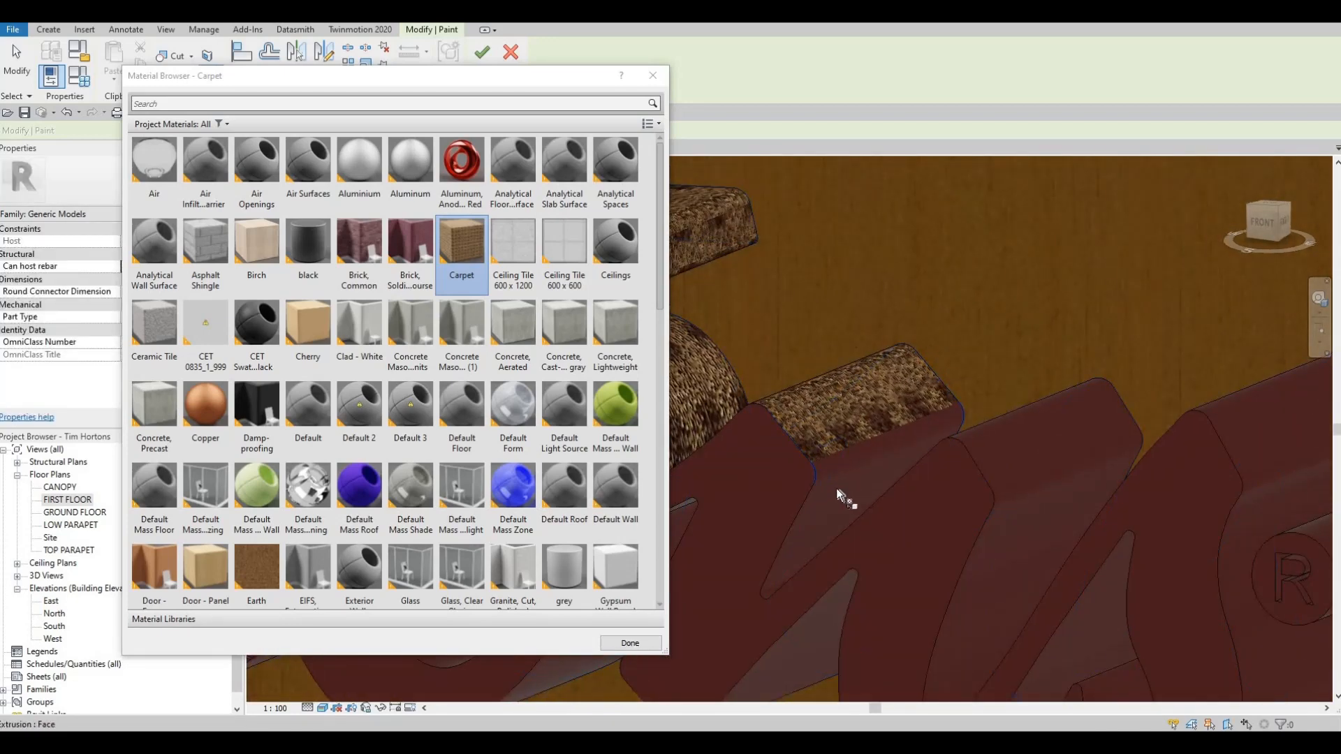
- Paint Carpet onto the inner side of the n's first peak and the slope and end face of its second peak
{"action": "middle_click_drag", "start_coordinate": [932, 645], "coordinate": [958, 468], "text": "shift"}
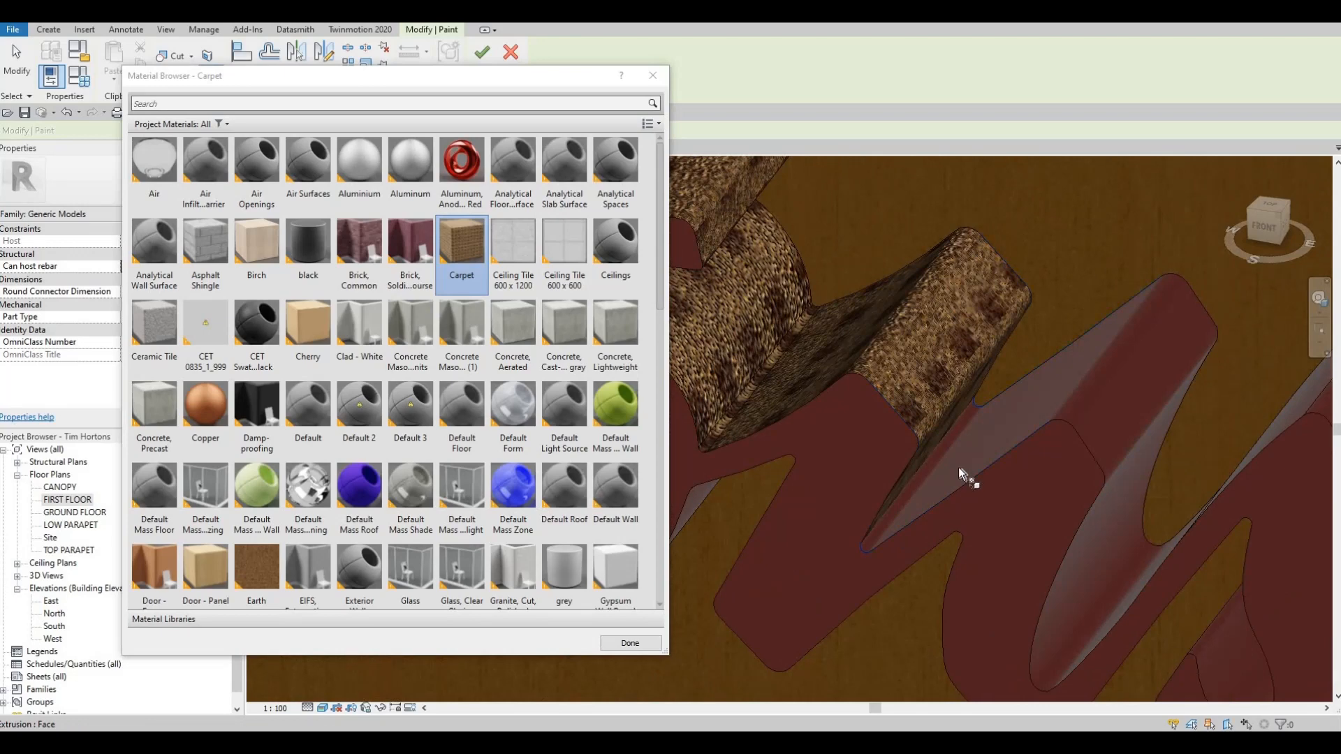
{"action": "left_click", "coordinate": [1107, 399]}
{"action": "left_click", "coordinate": [1102, 383]}
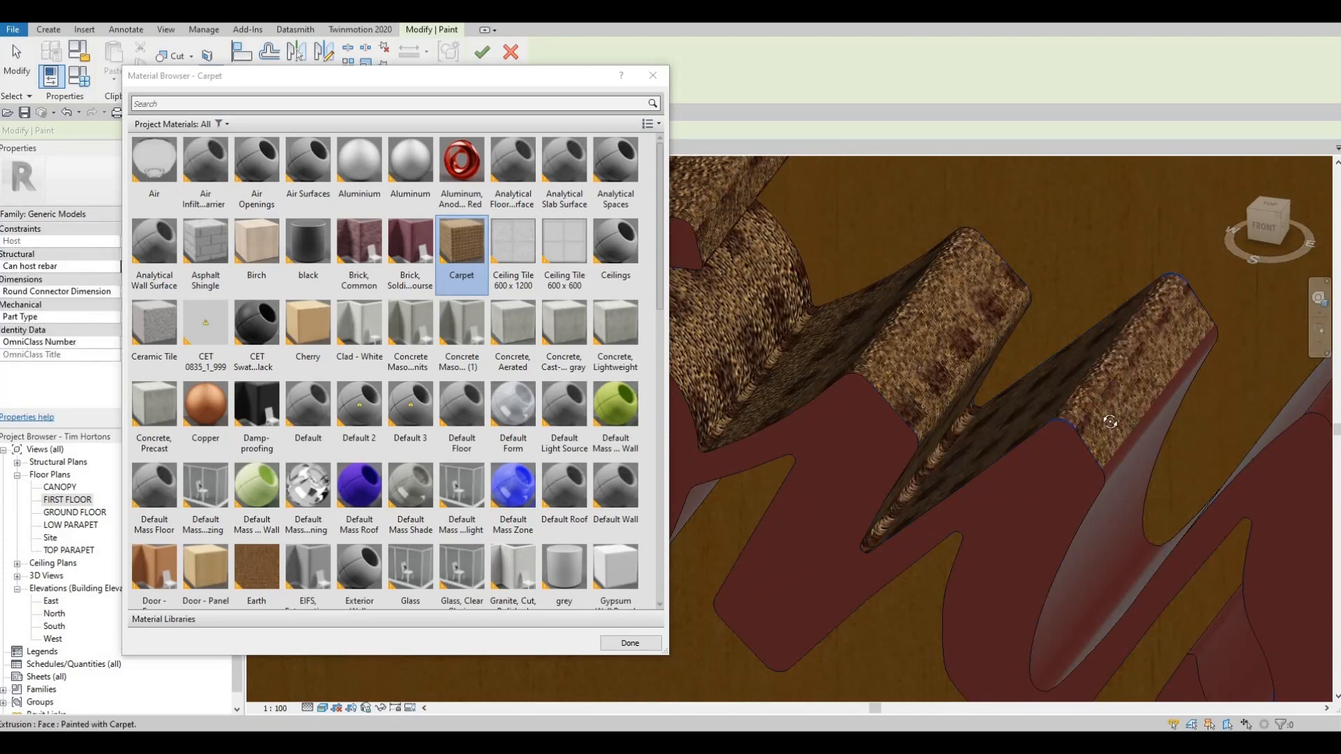
- Paint Carpet onto the long slope rising from the n to the s and the s's top end face
{"action": "middle_click_drag", "start_coordinate": [996, 369], "coordinate": [1071, 348], "text": "shift"}
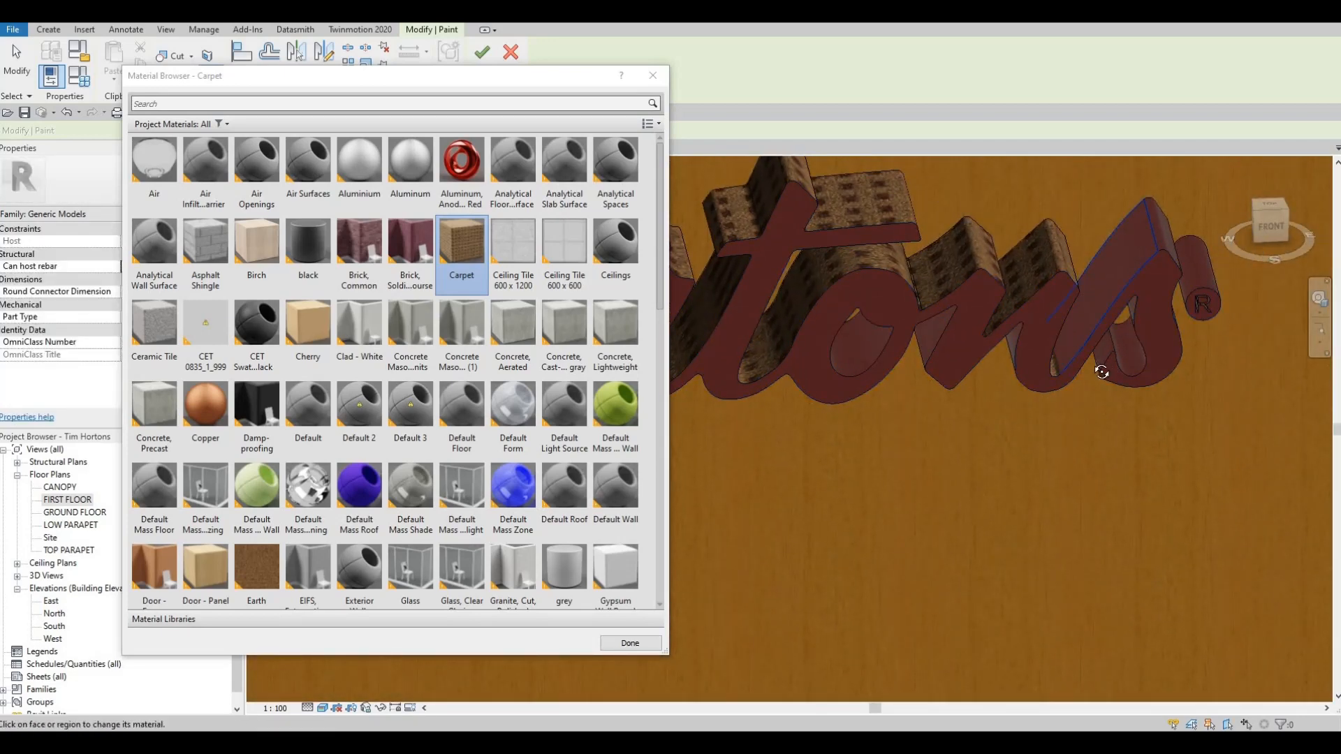
{"action": "mouse_move", "coordinate": [1084, 456]}
{"action": "middle_mouse_down", "text": "shift"}
{"action": "mouse_move", "coordinate": [1129, 411]}
{"action": "mouse_move", "coordinate": [1120, 396]}
{"action": "mouse_move", "coordinate": [1134, 400]}
{"action": "middle_mouse_up", "text": "shift"}
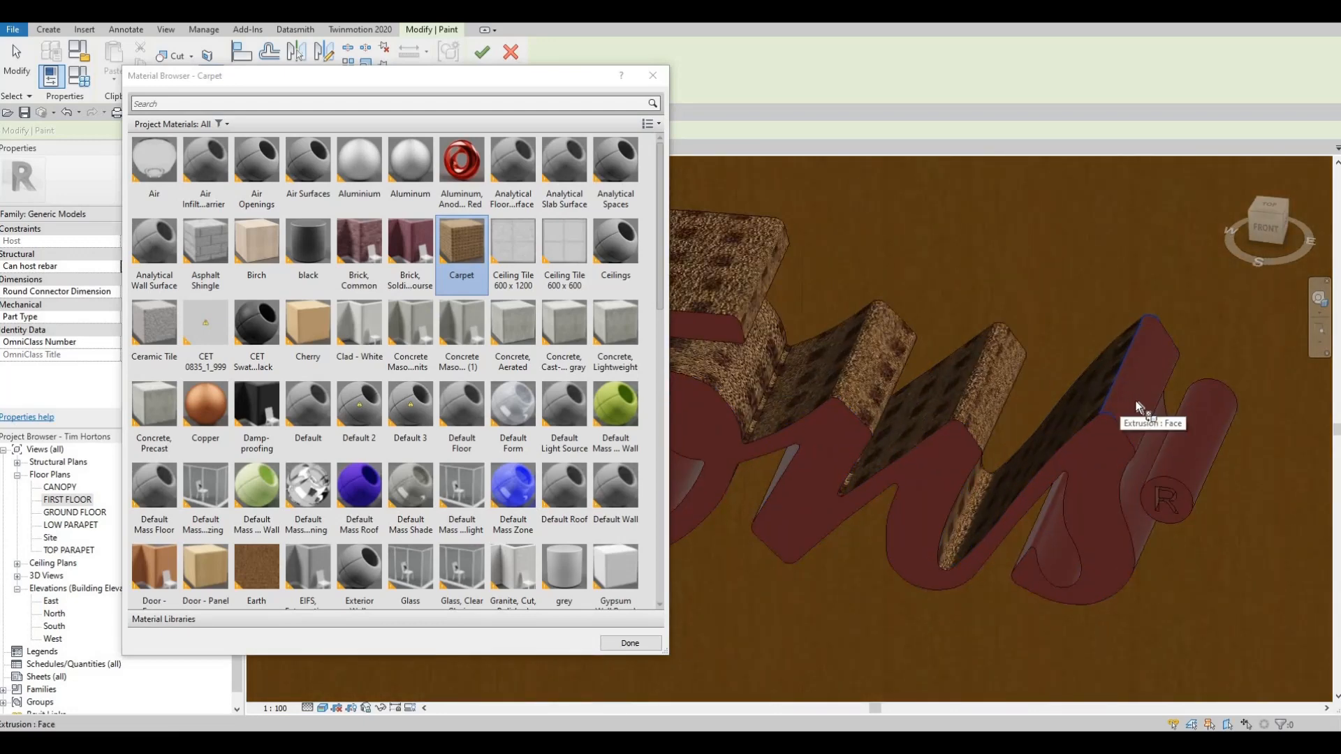
{"action": "left_click", "coordinate": [1134, 400]}
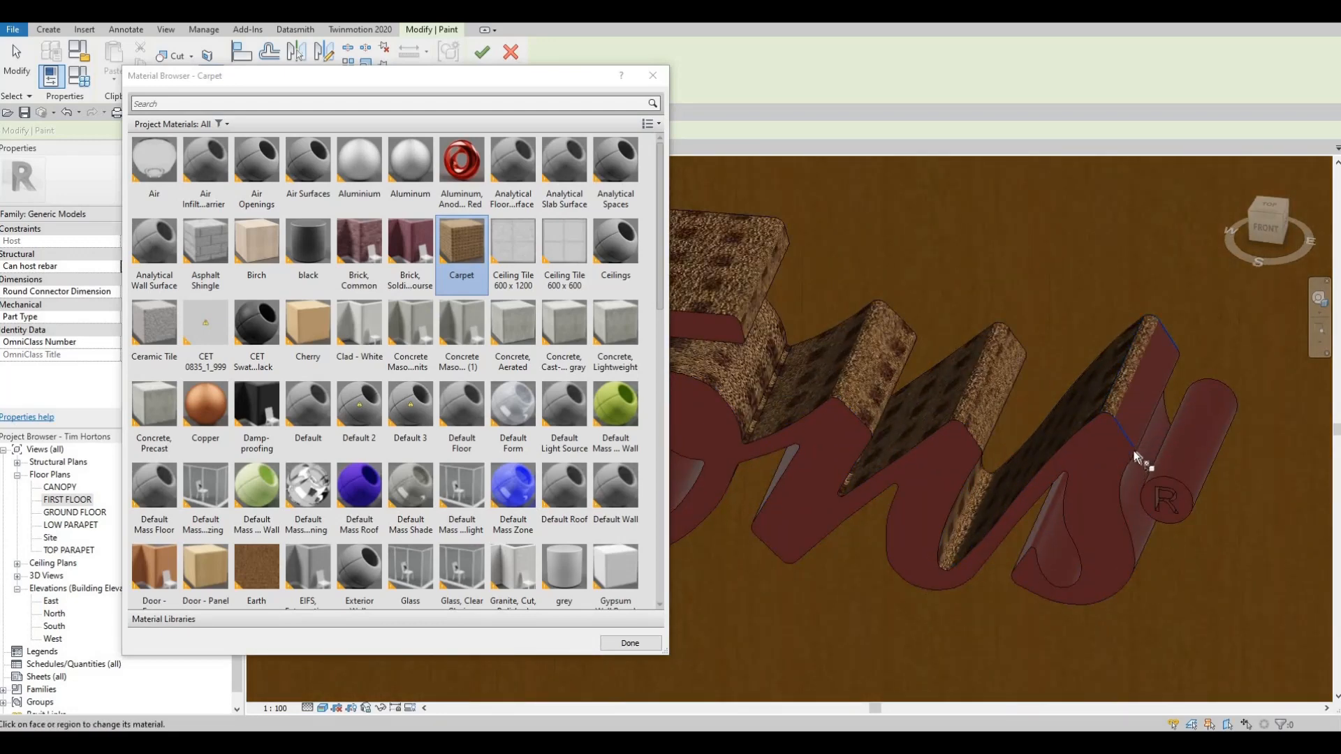
- Paint Carpet onto the s's outer right side and the cylindrical side of the registered trademark disc
{"action": "middle_click_drag", "start_coordinate": [1079, 372], "coordinate": [1014, 375], "text": "shift"}
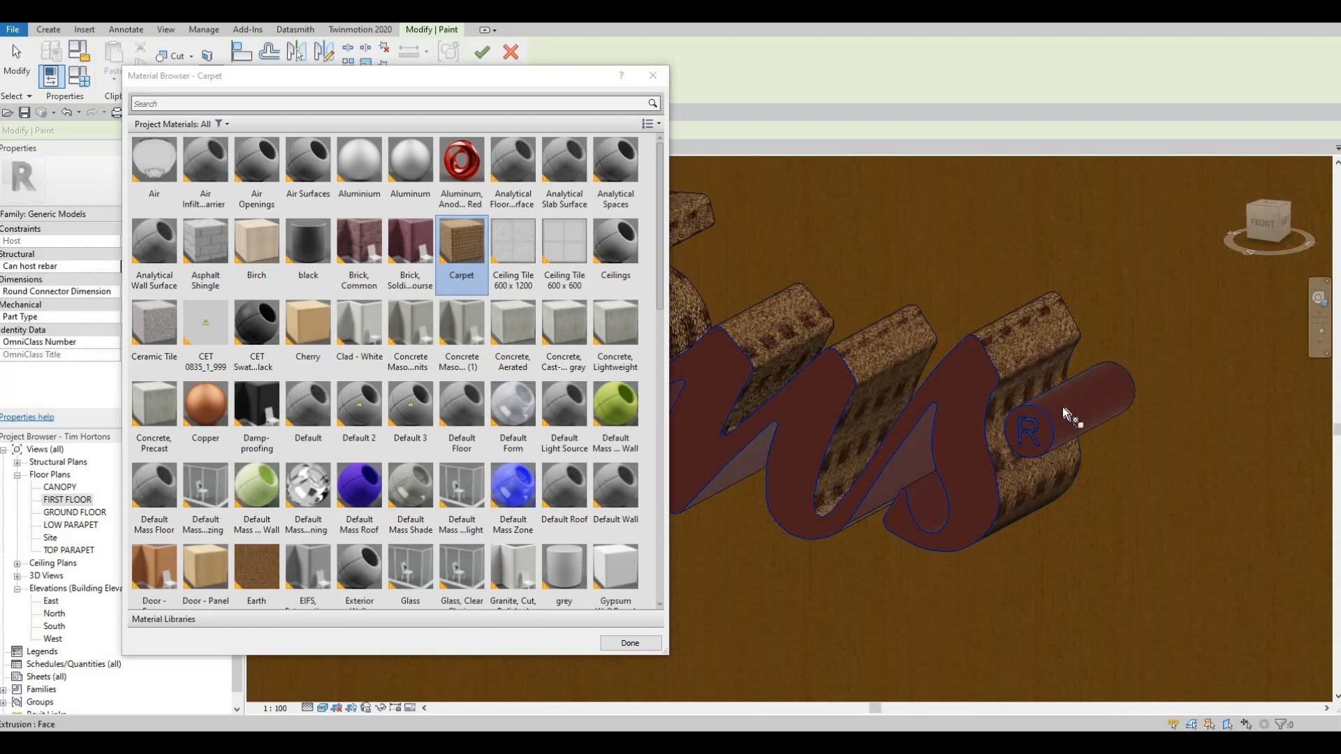
{"action": "mouse_move", "coordinate": [1063, 244]}
{"action": "middle_mouse_down", "text": "shift"}
{"action": "mouse_move", "coordinate": [1079, 474]}
{"action": "mouse_move", "coordinate": [1116, 272]}
{"action": "middle_mouse_up", "text": "shift"}
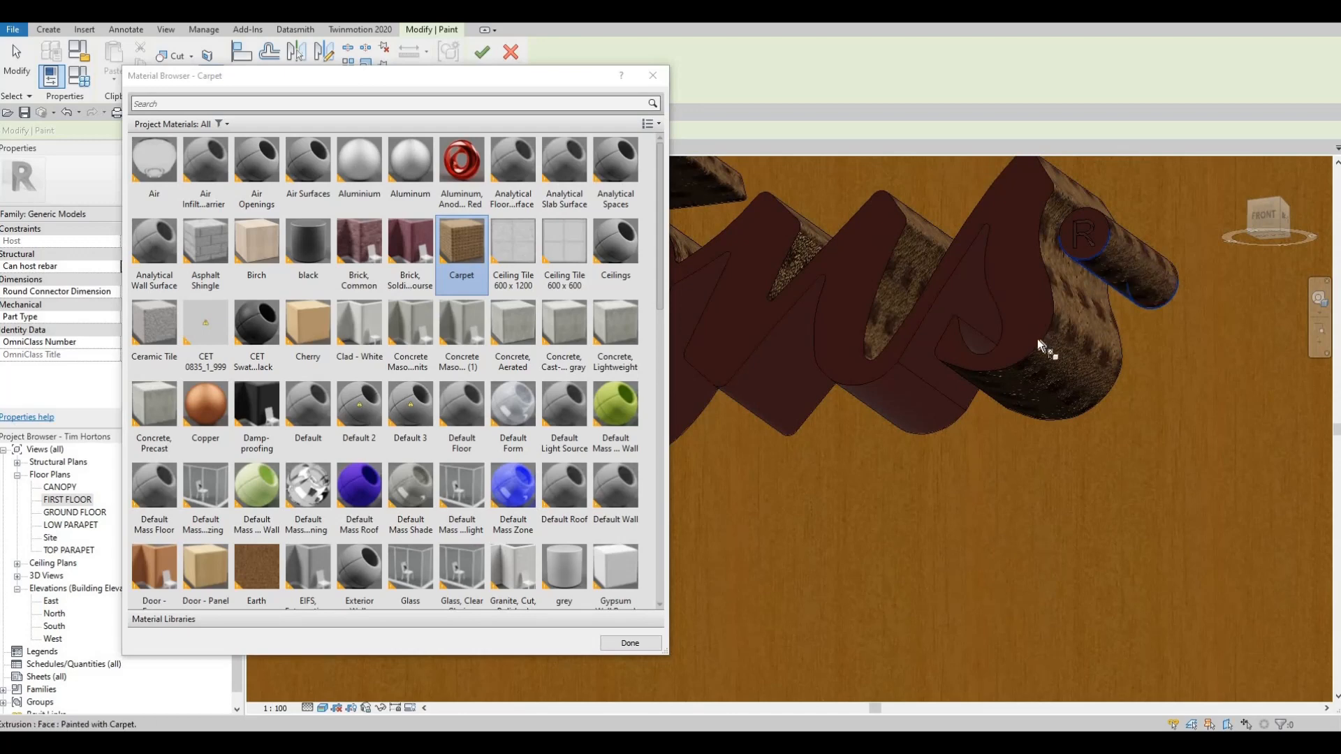
{"action": "middle_click_drag", "start_coordinate": [1037, 338], "coordinate": [1098, 480], "text": "shift"}
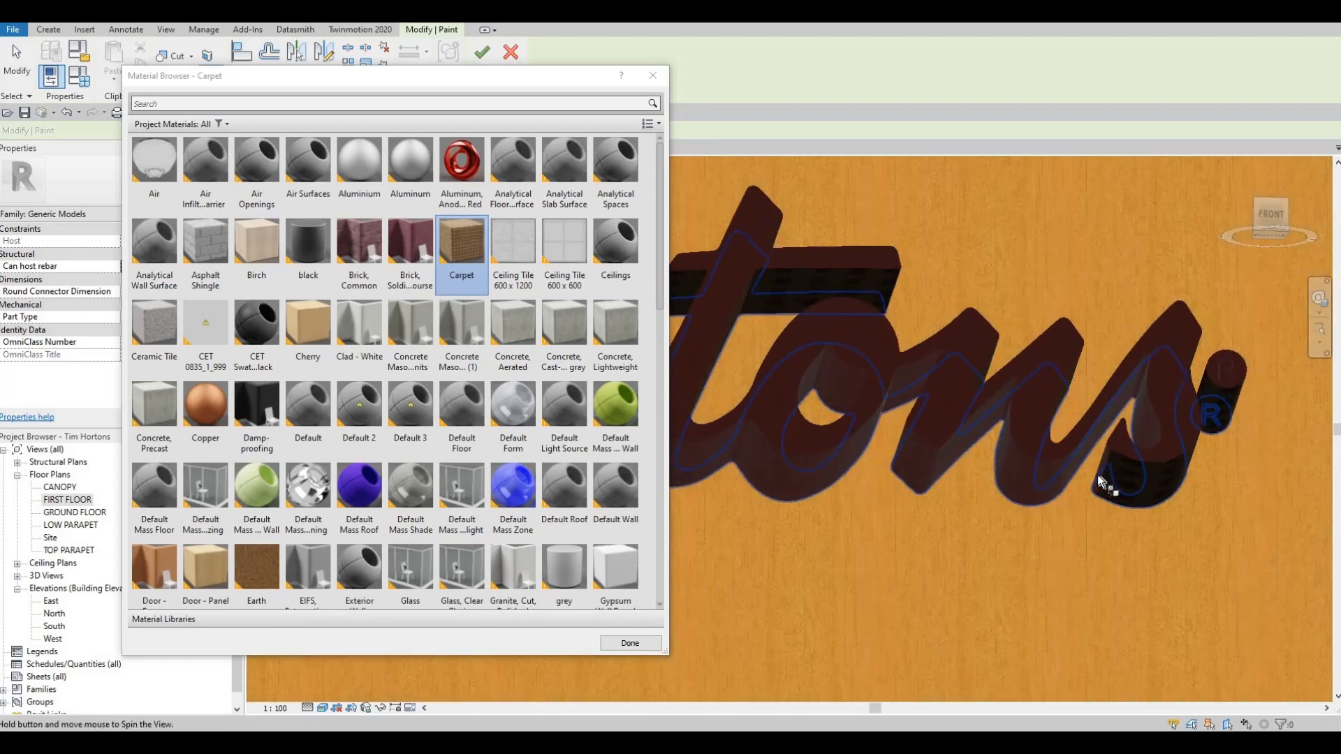
- Paint Carpet onto the end of the s's lower tail and the inner curve of the s
{"action": "scroll", "coordinate": [1100, 483], "scroll_direction": "up", "scroll_amount": 5}
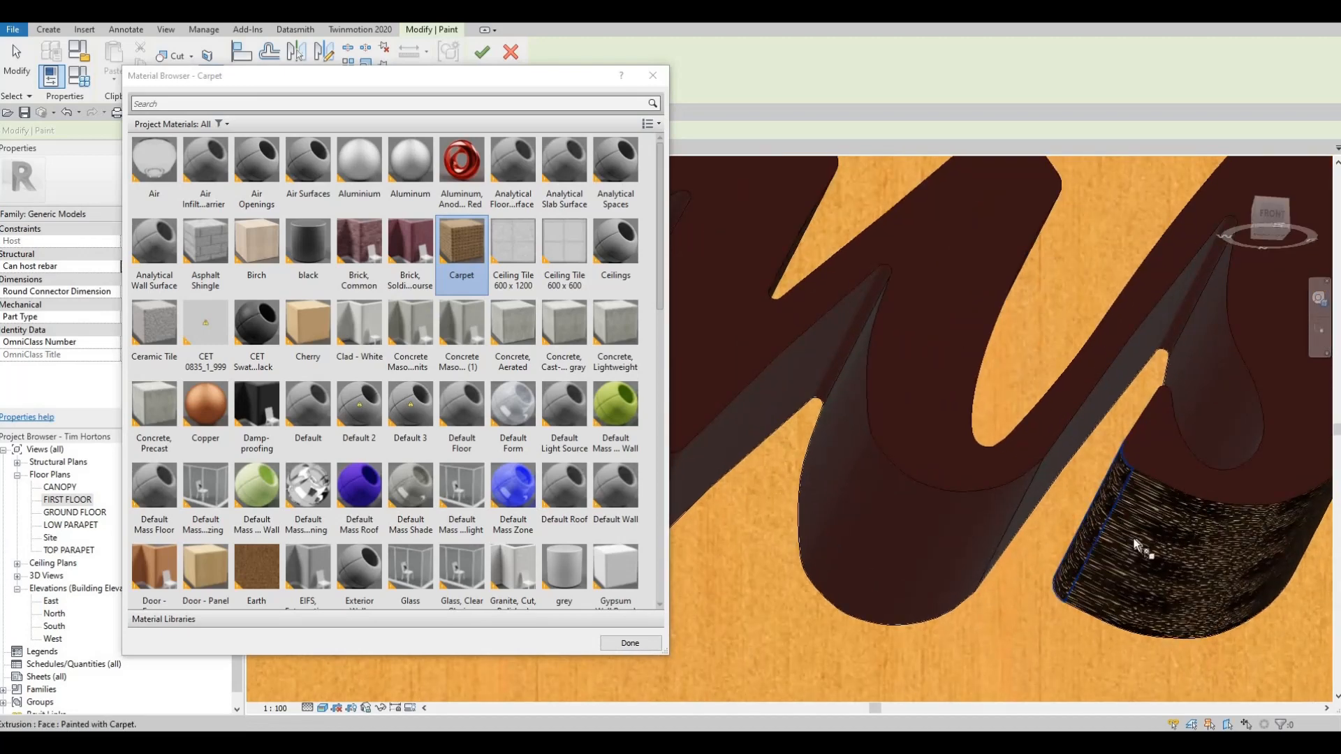
{"action": "mouse_move", "coordinate": [1135, 542]}
{"action": "middle_mouse_down", "text": "shift"}
{"action": "mouse_move", "coordinate": [1120, 417]}
{"action": "mouse_move", "coordinate": [1126, 447]}
{"action": "middle_mouse_up", "text": "shift"}
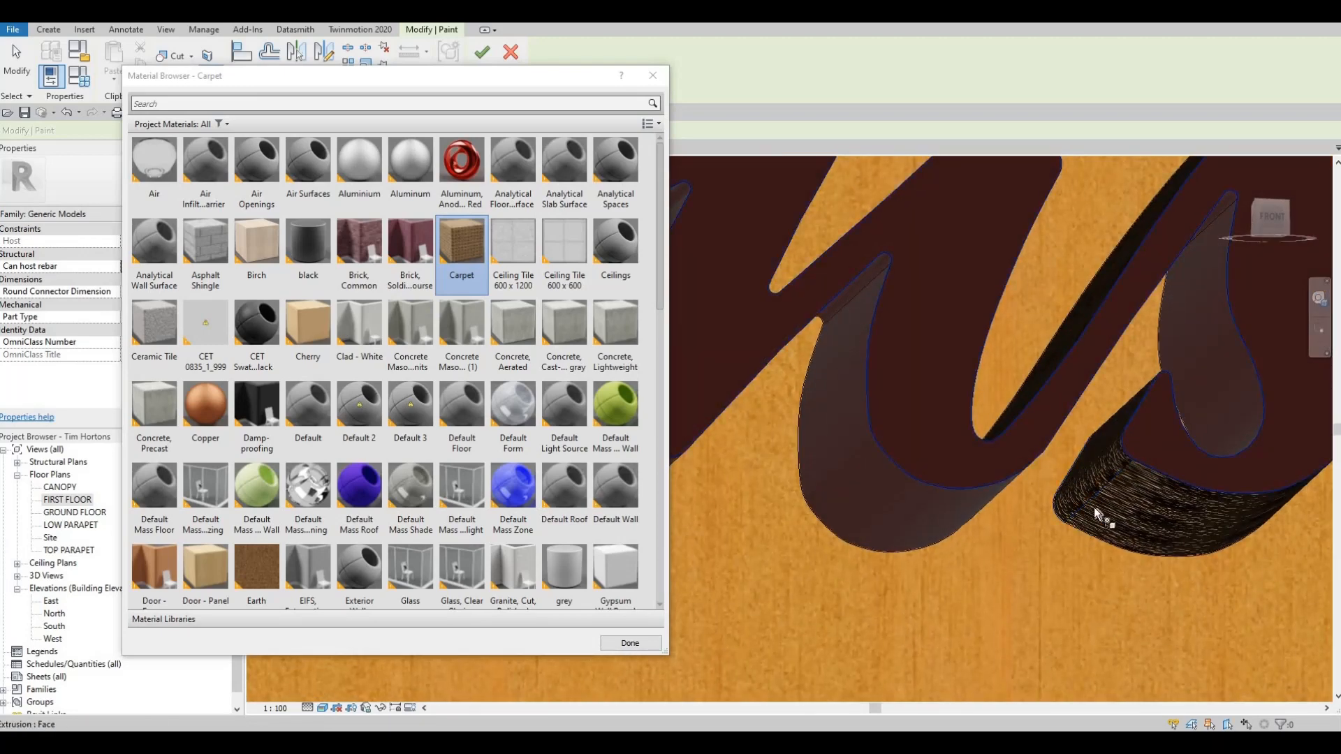
{"action": "mouse_move", "coordinate": [1096, 515]}
{"action": "middle_mouse_down", "text": "shift"}
{"action": "mouse_move", "coordinate": [1096, 416]}
{"action": "mouse_move", "coordinate": [1075, 384]}
{"action": "mouse_move", "coordinate": [1090, 487]}
{"action": "mouse_move", "coordinate": [1214, 186]}
{"action": "middle_mouse_up", "text": "shift"}
{"action": "left_click", "coordinate": [1100, 480]}
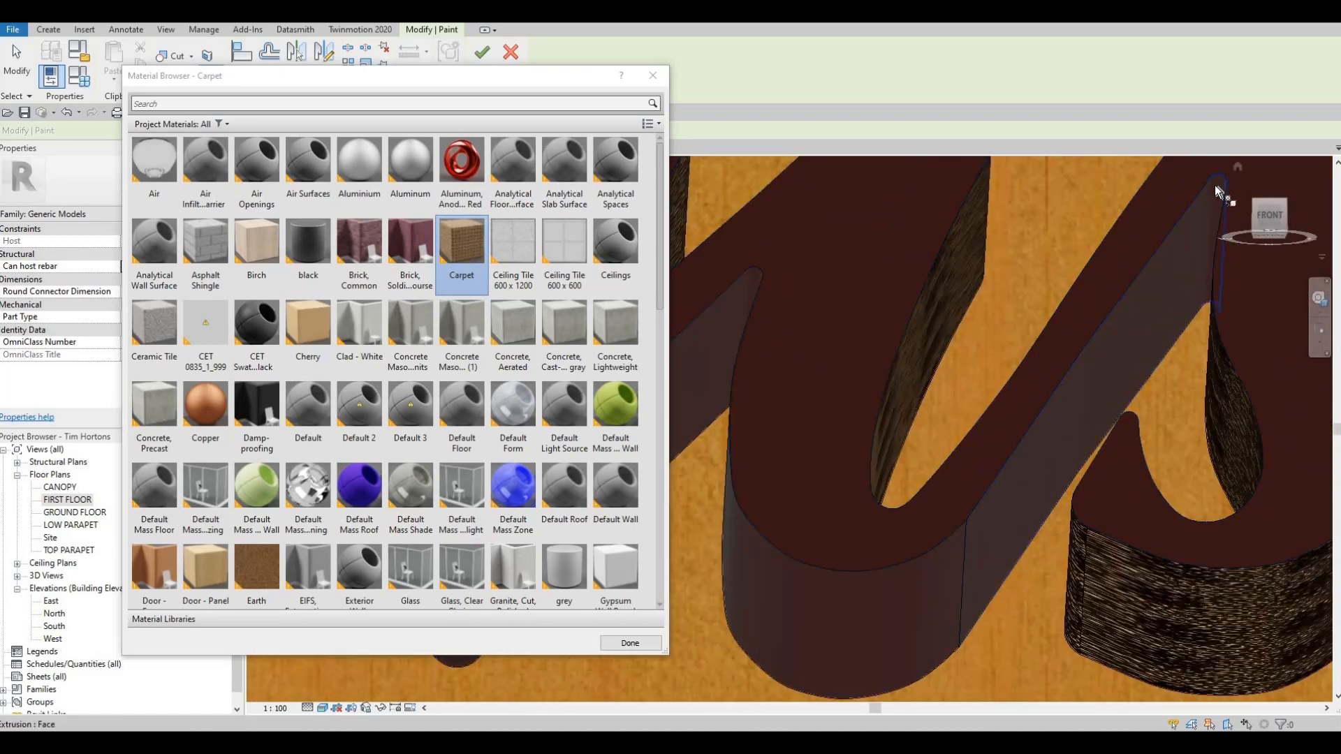
- Paint Carpet onto the underside of the stroke joining the n to the s and the n's lower right curve
{"action": "left_click", "coordinate": [1006, 455]}
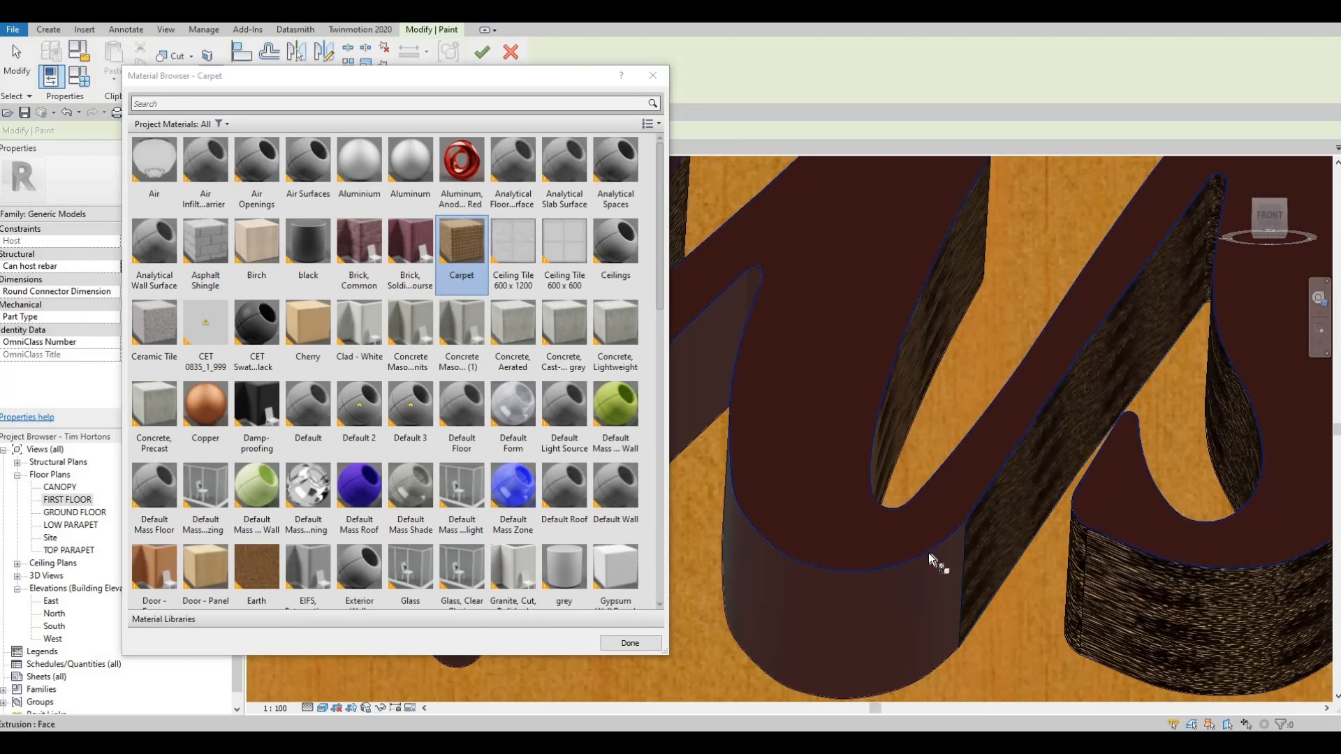
{"action": "scroll", "coordinate": [928, 552], "scroll_direction": "down", "scroll_amount": 1}
{"action": "left_click", "coordinate": [890, 535]}
{"action": "scroll", "coordinate": [1039, 488], "scroll_direction": "down", "scroll_amount": 2}
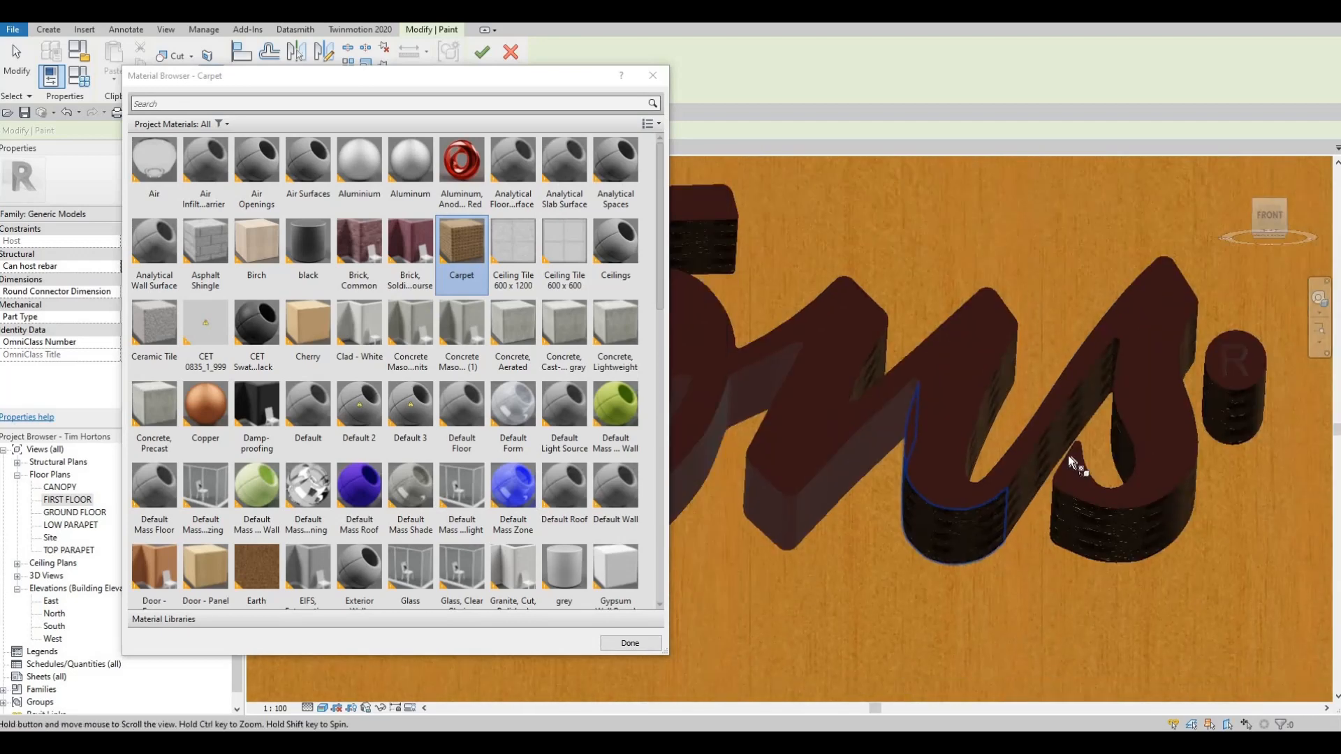
- Paint Carpet onto the underside of the n's middle stroke and the bottom end face of its first leg
{"action": "middle_click_drag", "start_coordinate": [1068, 457], "coordinate": [1053, 434], "text": "shift"}
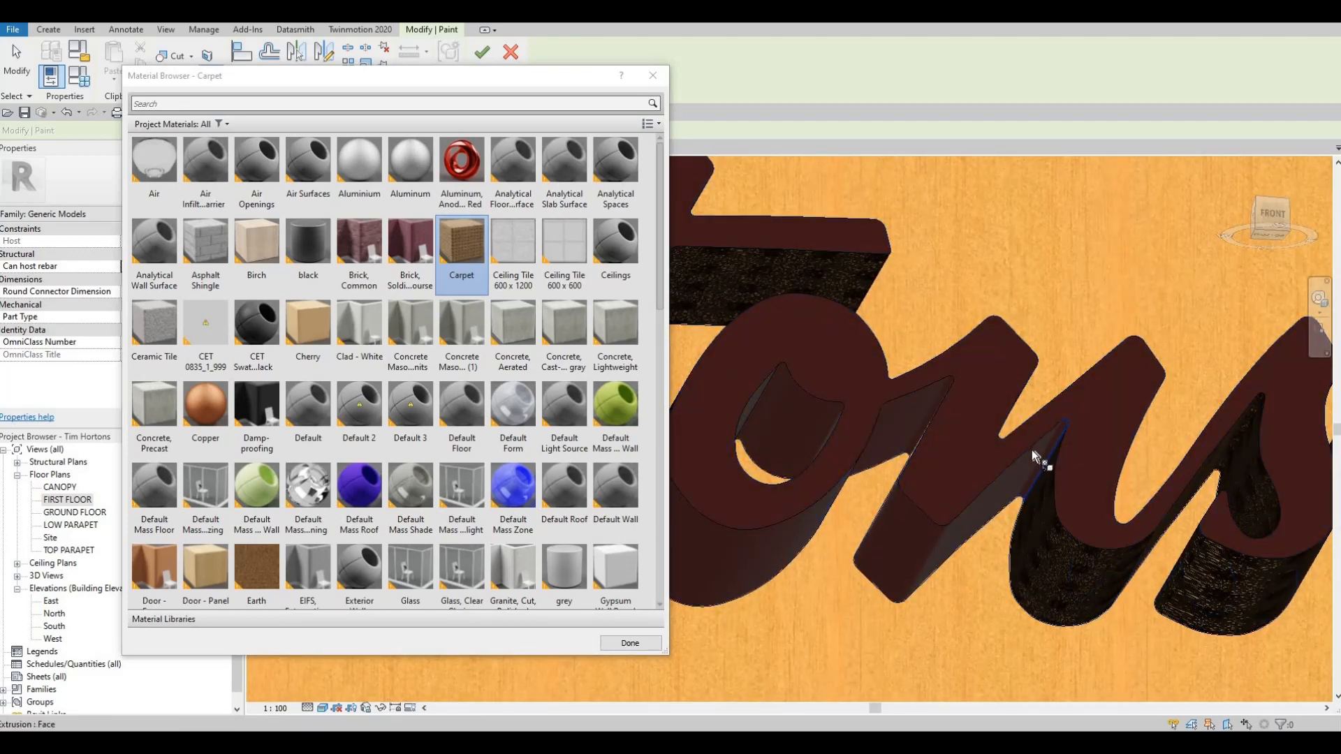
{"action": "left_click", "coordinate": [961, 515]}
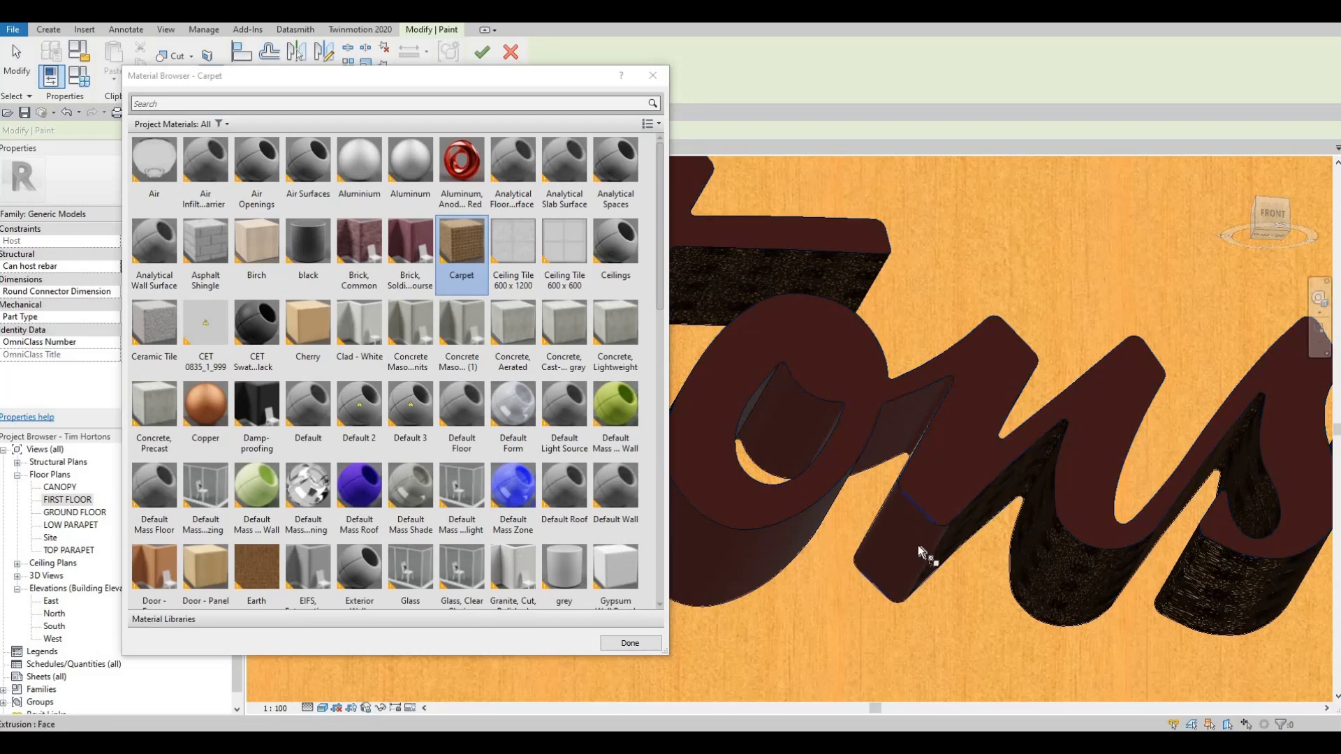
{"action": "left_click", "coordinate": [922, 547]}
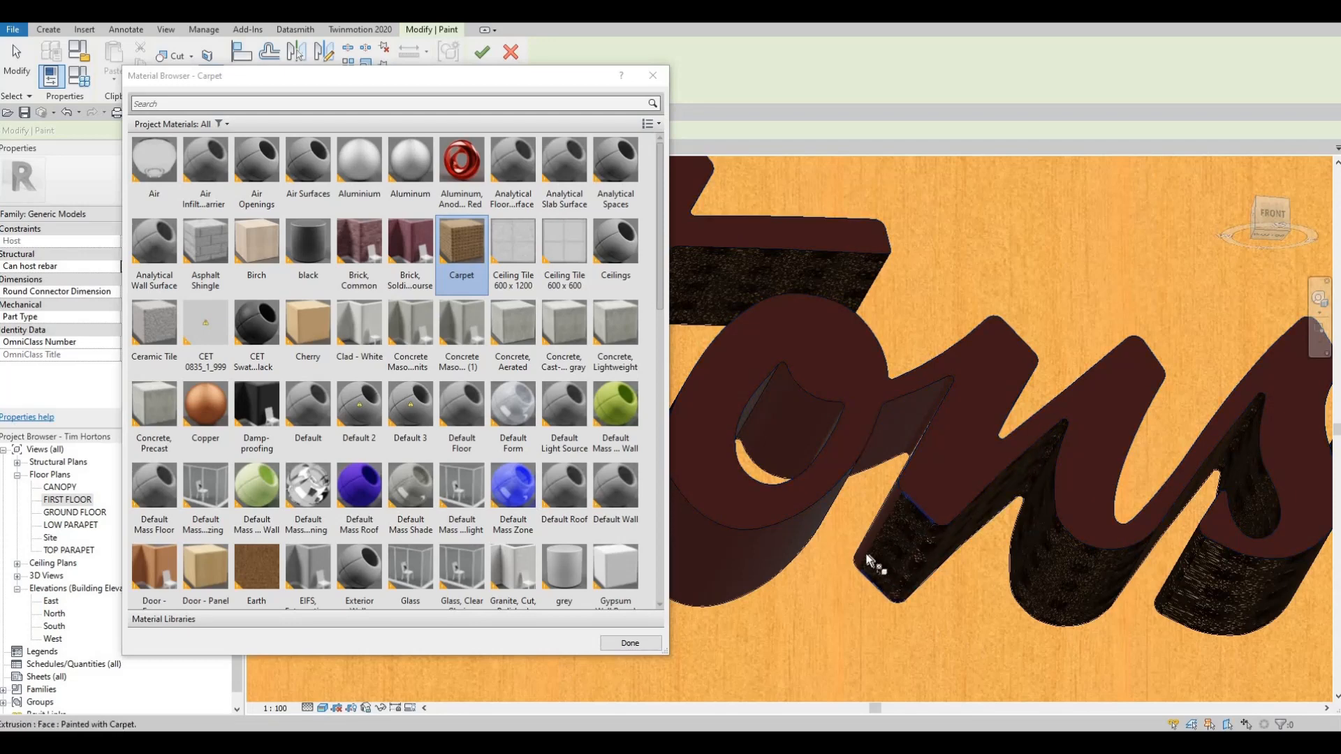
{"action": "middle_click_drag", "start_coordinate": [867, 561], "coordinate": [870, 558], "text": "shift"}
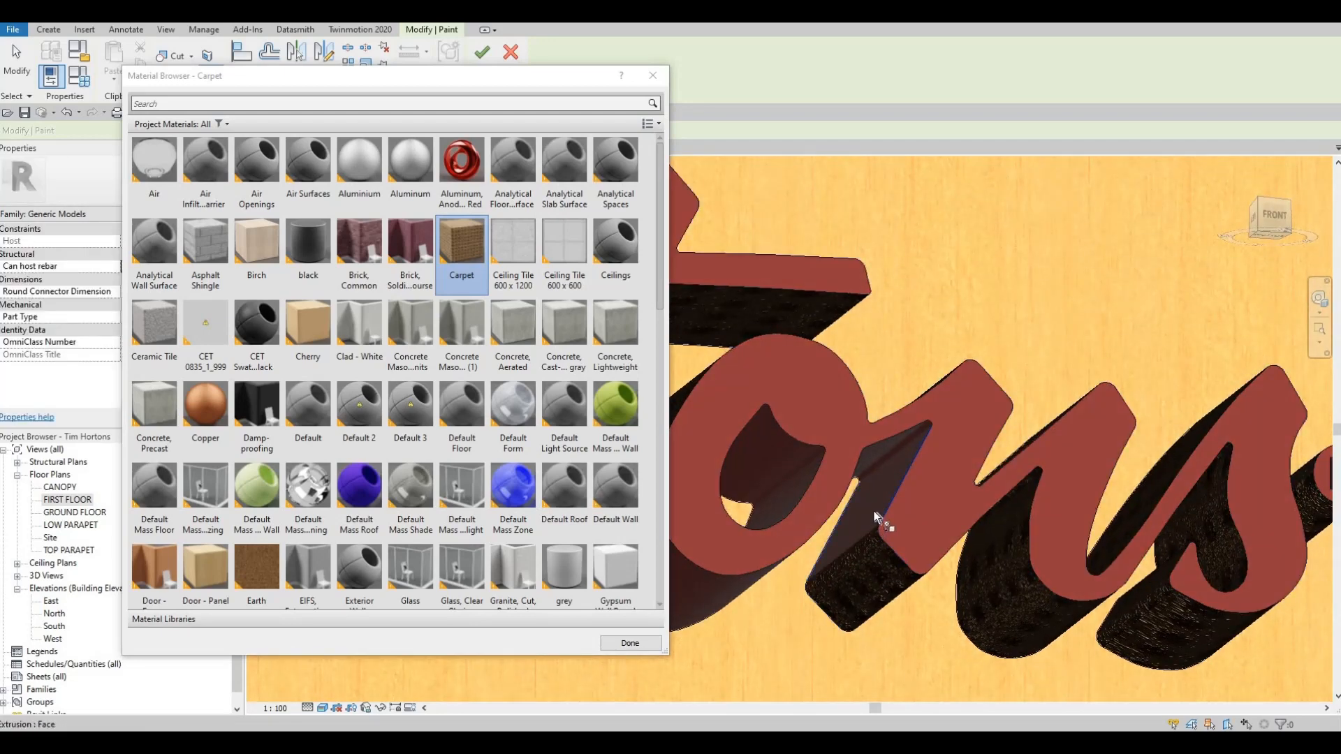
- Paint Carpet onto the left side of the n's first leg and the underside of its connection to the second o
{"action": "scroll", "coordinate": [912, 409], "scroll_direction": "up", "scroll_amount": 4}
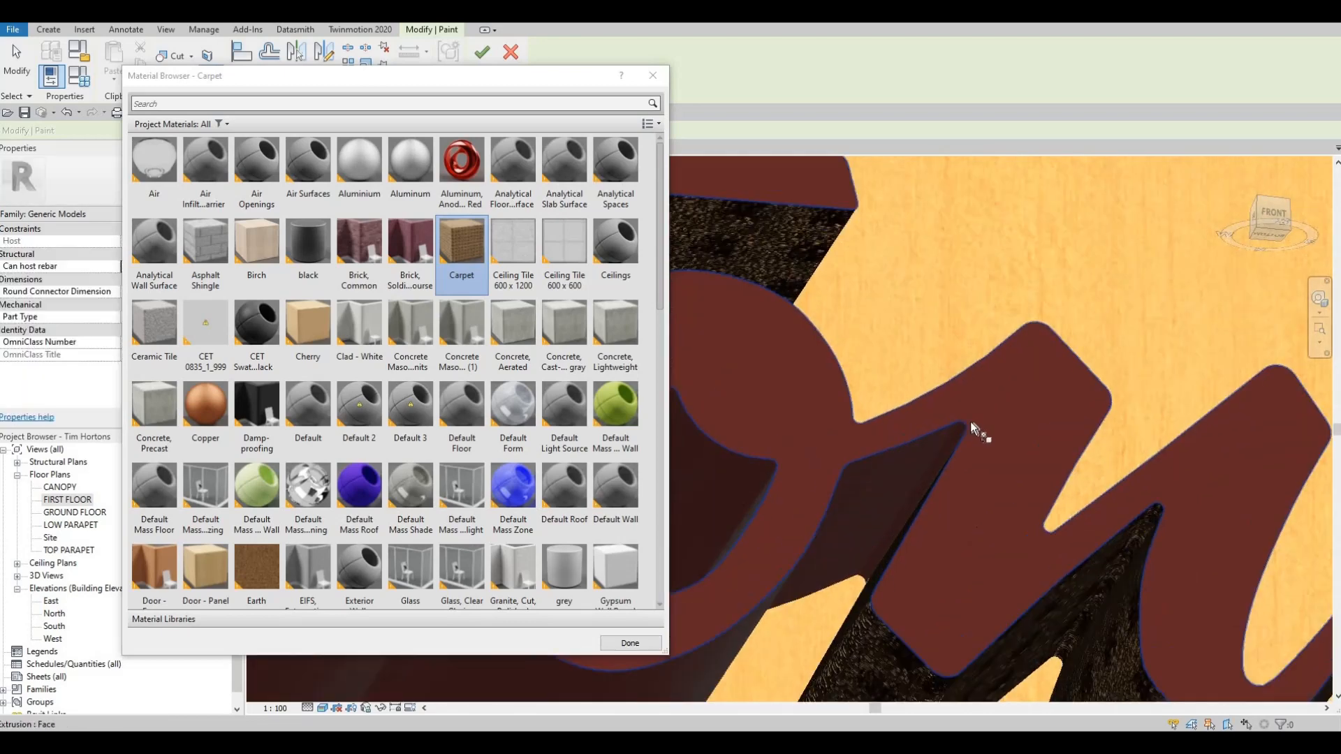
{"action": "scroll", "coordinate": [970, 421], "scroll_direction": "up", "scroll_amount": 3}
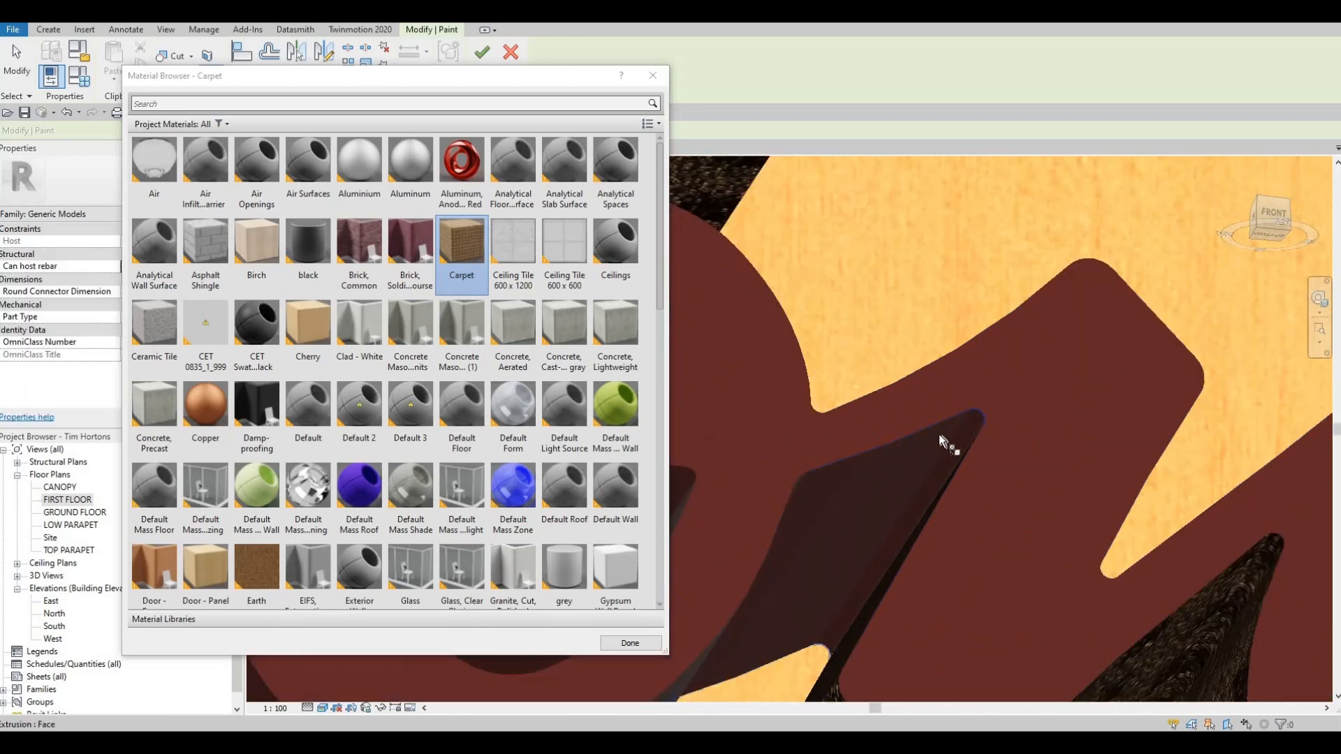
{"action": "left_click", "coordinate": [819, 488]}
- Paint Carpet onto the second o's outer lower curve up to its junction with the n
{"action": "scroll", "coordinate": [854, 458], "scroll_direction": "down", "scroll_amount": 4}
{"action": "middle_click_drag", "start_coordinate": [788, 438], "coordinate": [837, 368], "text": "shift"}
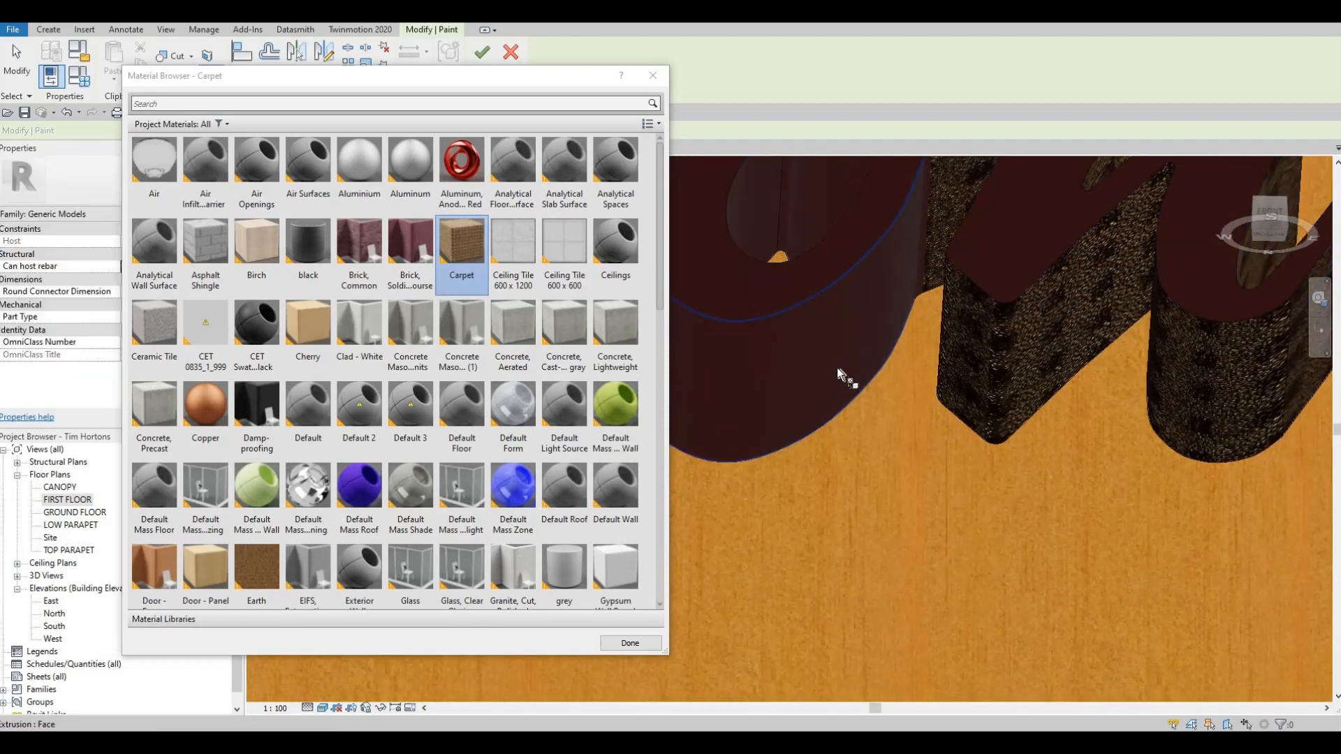
{"action": "left_click", "coordinate": [878, 350]}
{"action": "middle_click_drag", "start_coordinate": [923, 176], "coordinate": [928, 250]}
{"action": "scroll", "coordinate": [928, 250], "scroll_direction": "up", "scroll_amount": 3}
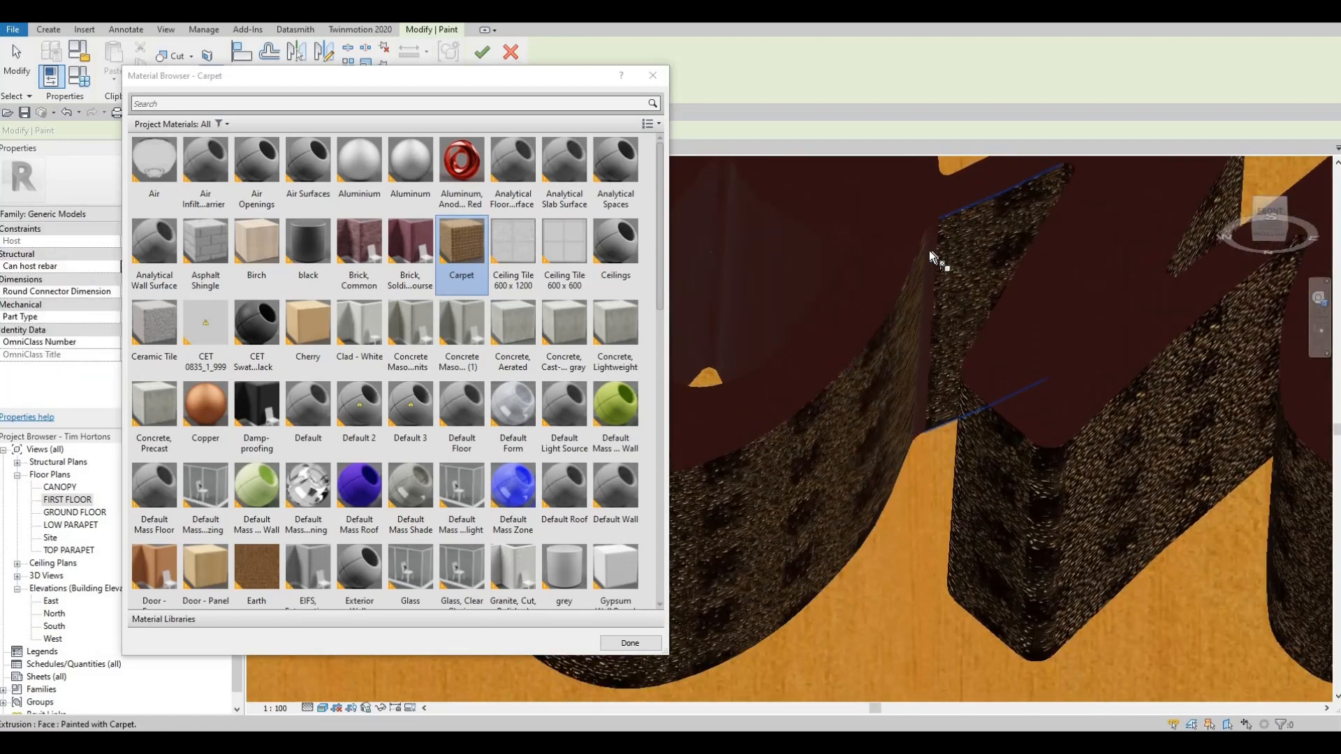
- Paint Carpet onto the outer lower curves of the t and the r
{"action": "scroll", "coordinate": [882, 401], "scroll_direction": "down", "scroll_amount": 4}
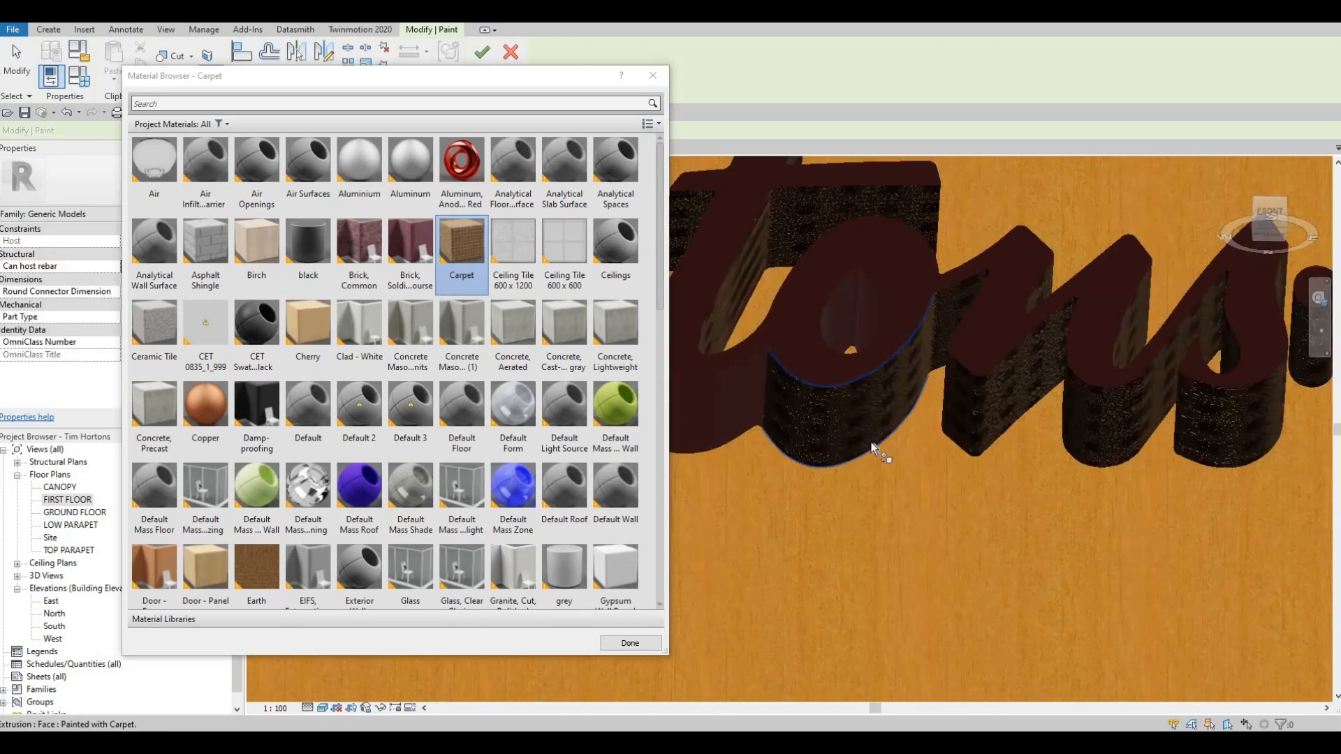
{"action": "middle_click_drag", "start_coordinate": [985, 424], "coordinate": [1054, 457], "text": "shift"}
{"action": "scroll", "coordinate": [943, 454], "scroll_direction": "up", "scroll_amount": 3}
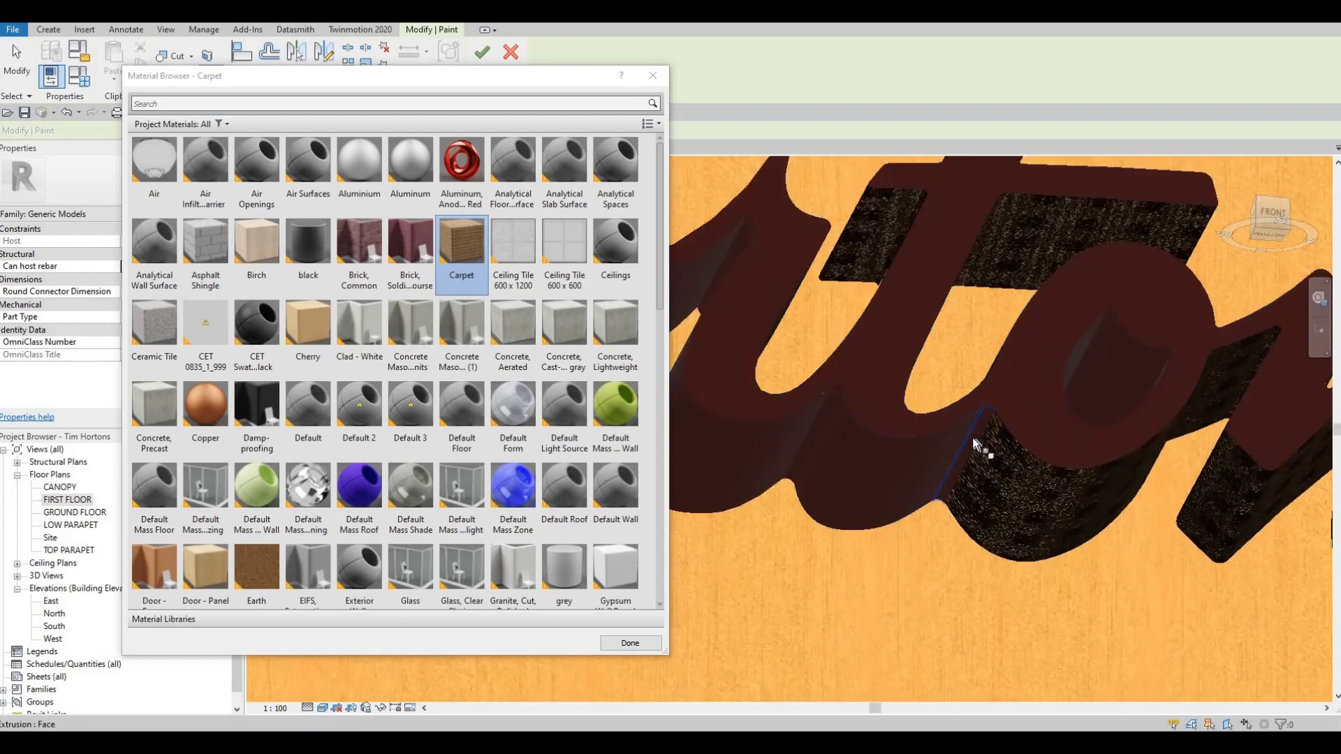
{"action": "left_click", "coordinate": [796, 445]}
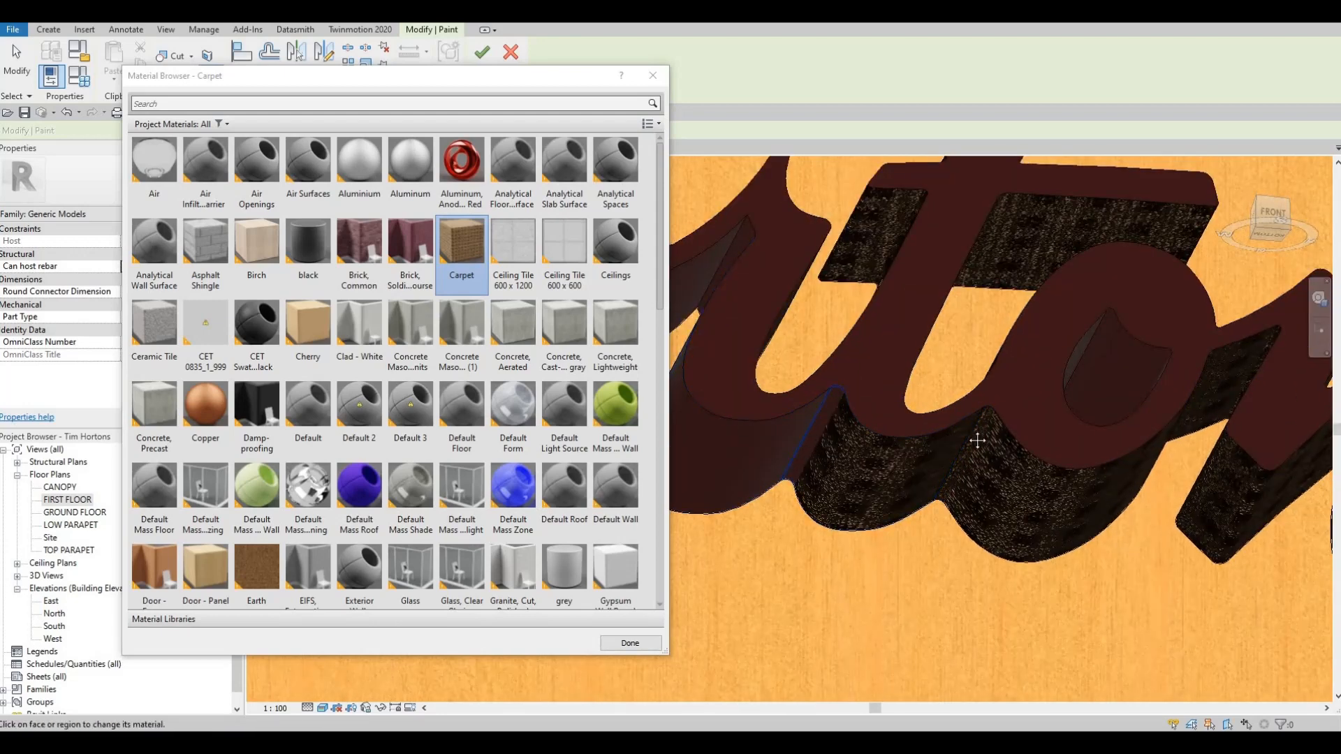
{"action": "middle_click_drag", "start_coordinate": [923, 437], "coordinate": [1184, 327], "text": "shift"}
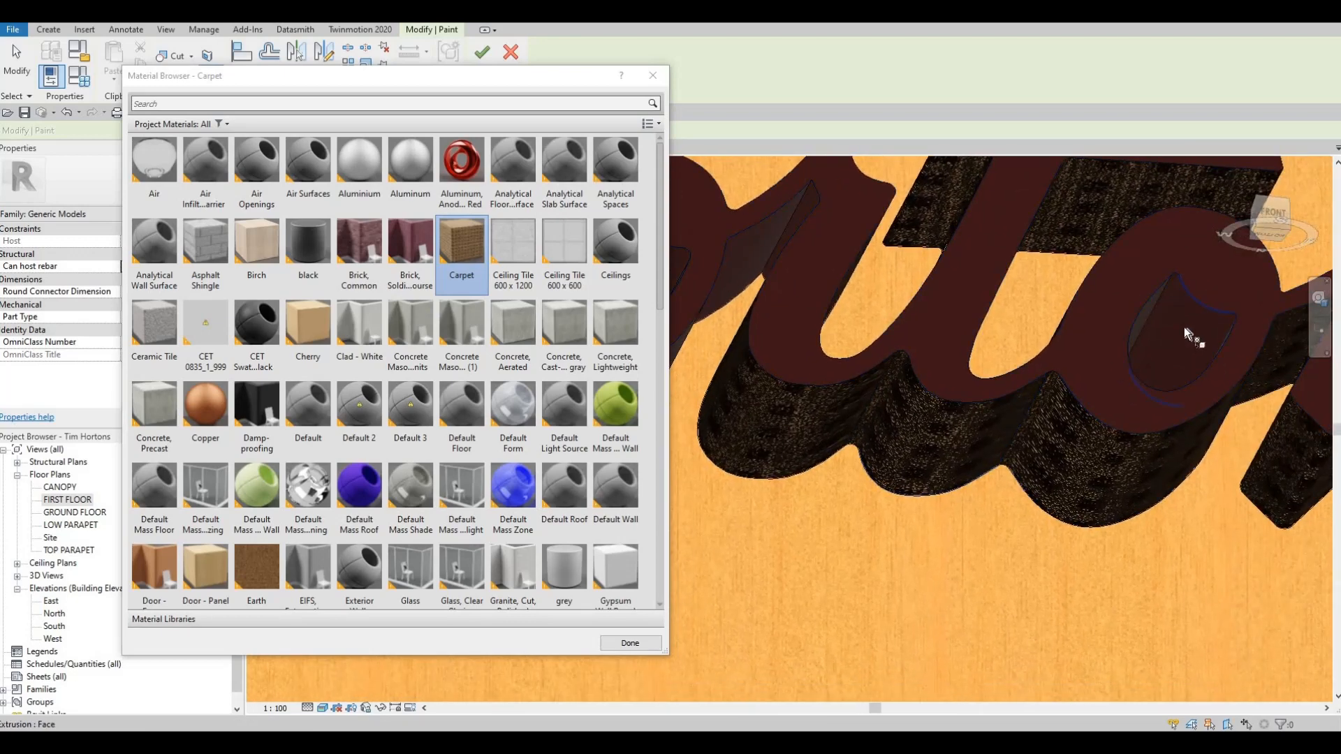
- Paint Carpet onto the inner faces of the second o's opening
{"action": "left_click", "coordinate": [1166, 294]}
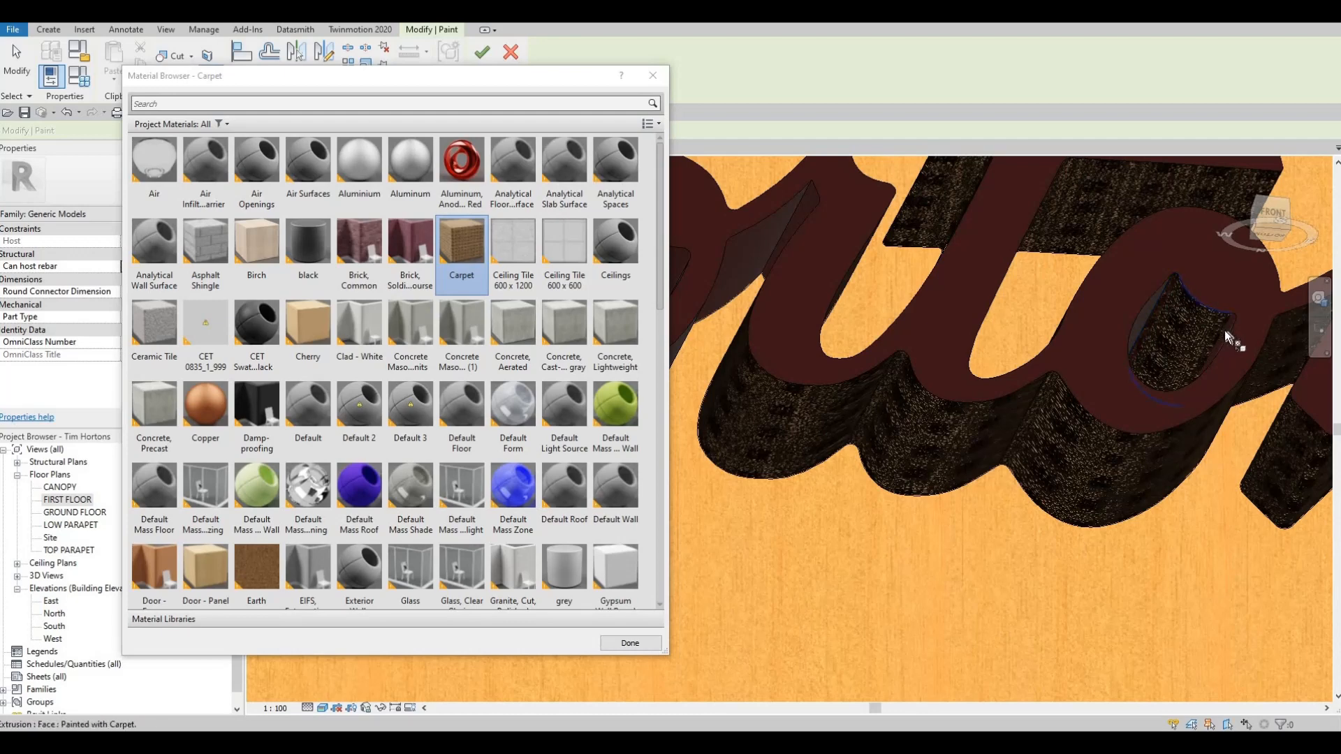
{"action": "key", "text": "Tab"}
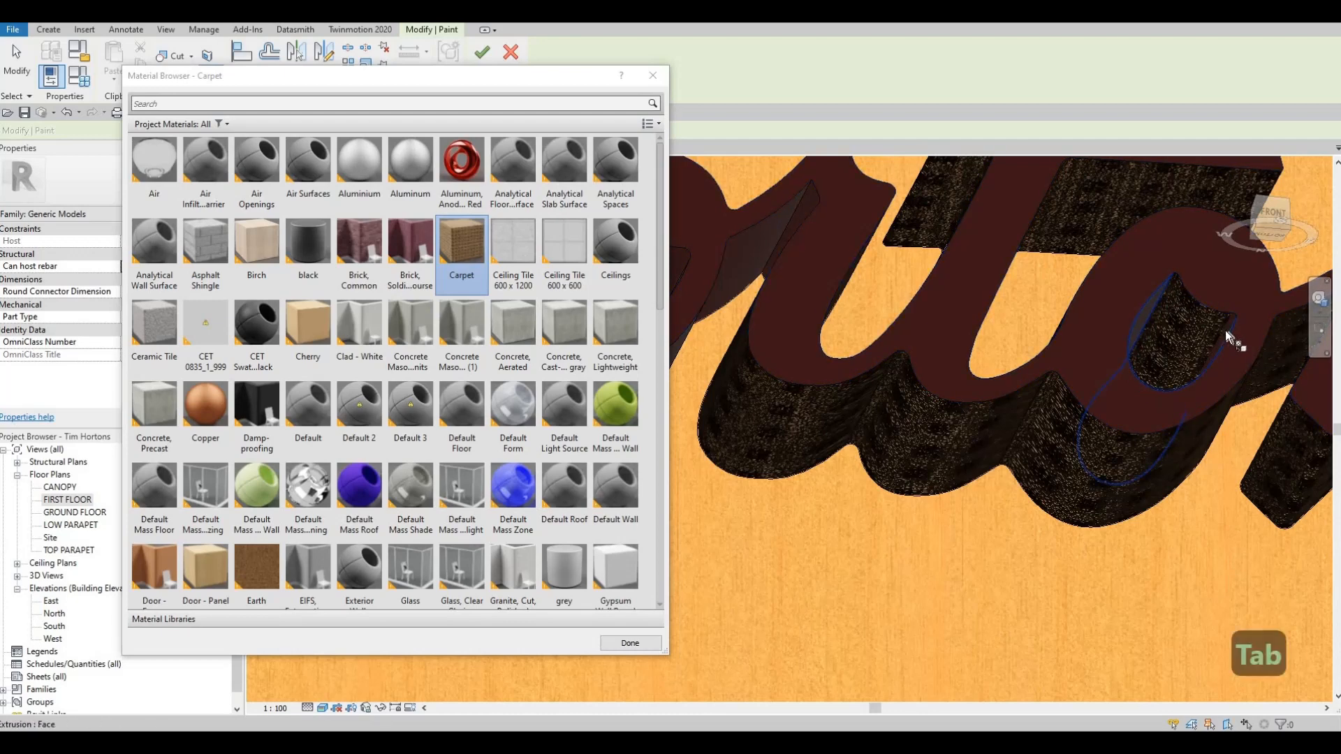
{"action": "key", "text": "Tab"}
{"action": "middle_click_drag", "start_coordinate": [1101, 503], "coordinate": [1029, 317], "text": "shift"}
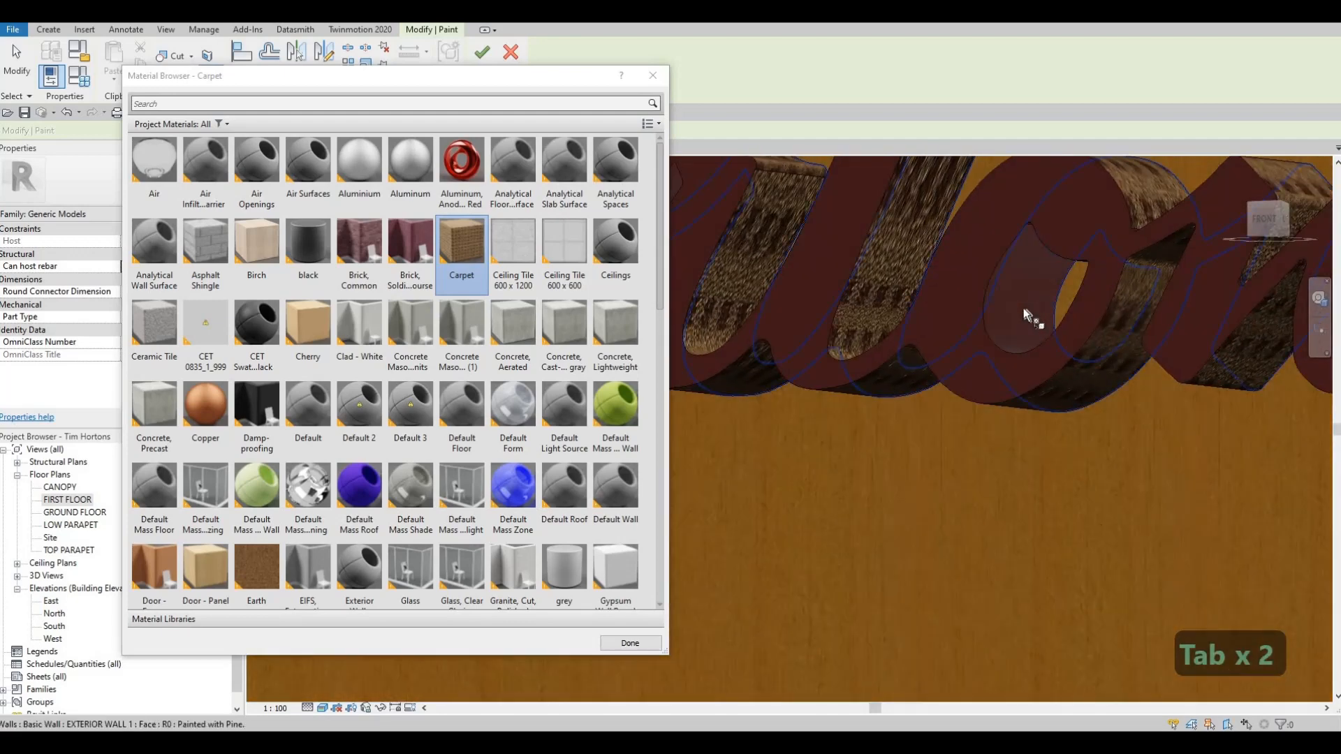
- Paint Carpet onto the underside of the stroke connecting the first o to the r
{"action": "middle_click_drag", "start_coordinate": [1185, 440], "coordinate": [849, 277], "text": "shift"}
{"action": "scroll", "coordinate": [891, 254], "scroll_direction": "up", "scroll_amount": 2}
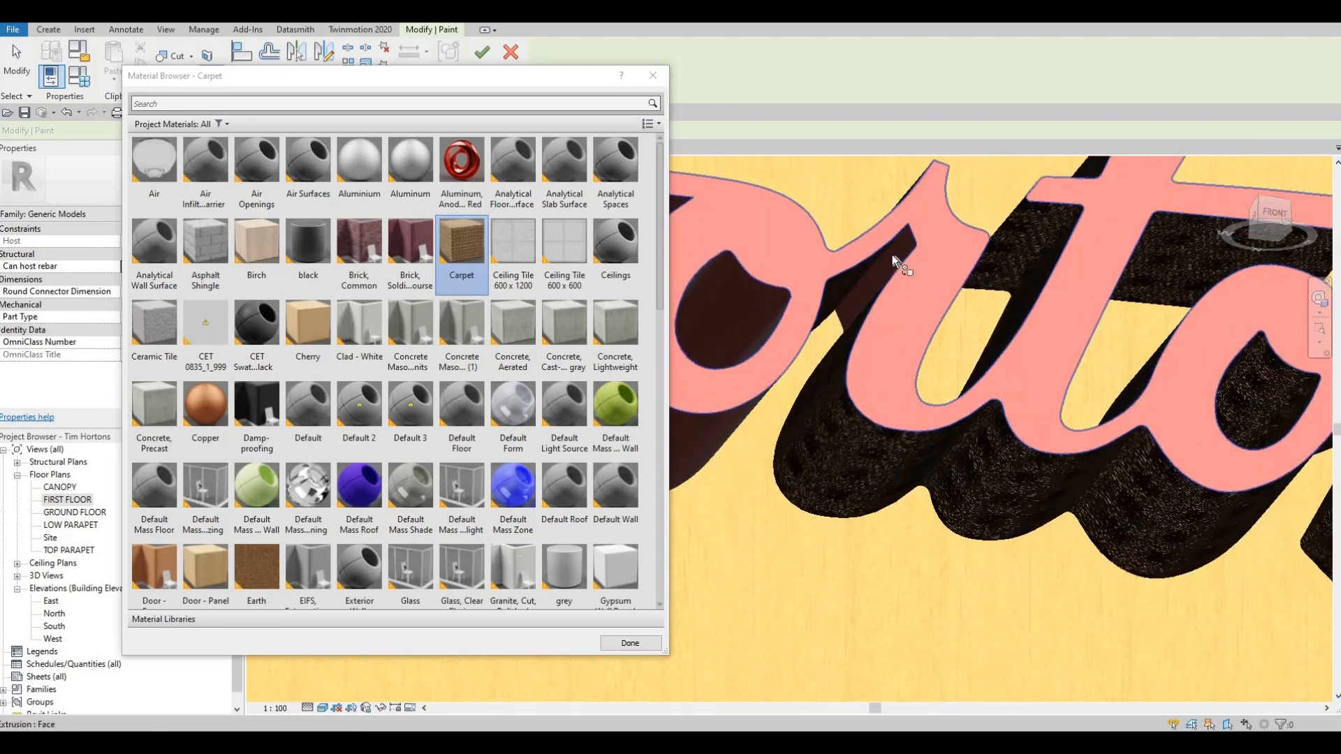
{"action": "left_click", "coordinate": [892, 254]}
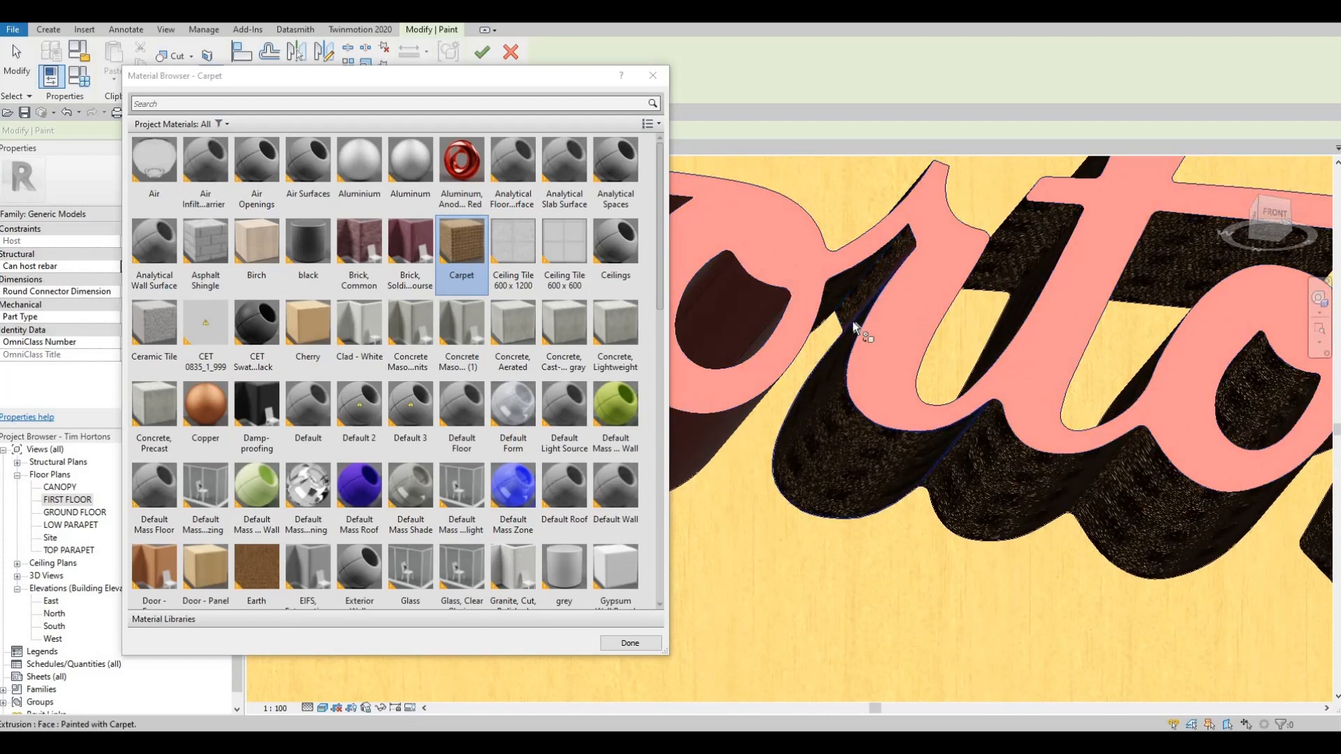
- Paint Carpet onto the first o's outer lower curve and the upper inner face of its opening
{"action": "middle_click_drag", "start_coordinate": [856, 328], "coordinate": [857, 200], "text": "shift"}
{"action": "scroll", "coordinate": [859, 202], "scroll_direction": "up", "scroll_amount": 3}
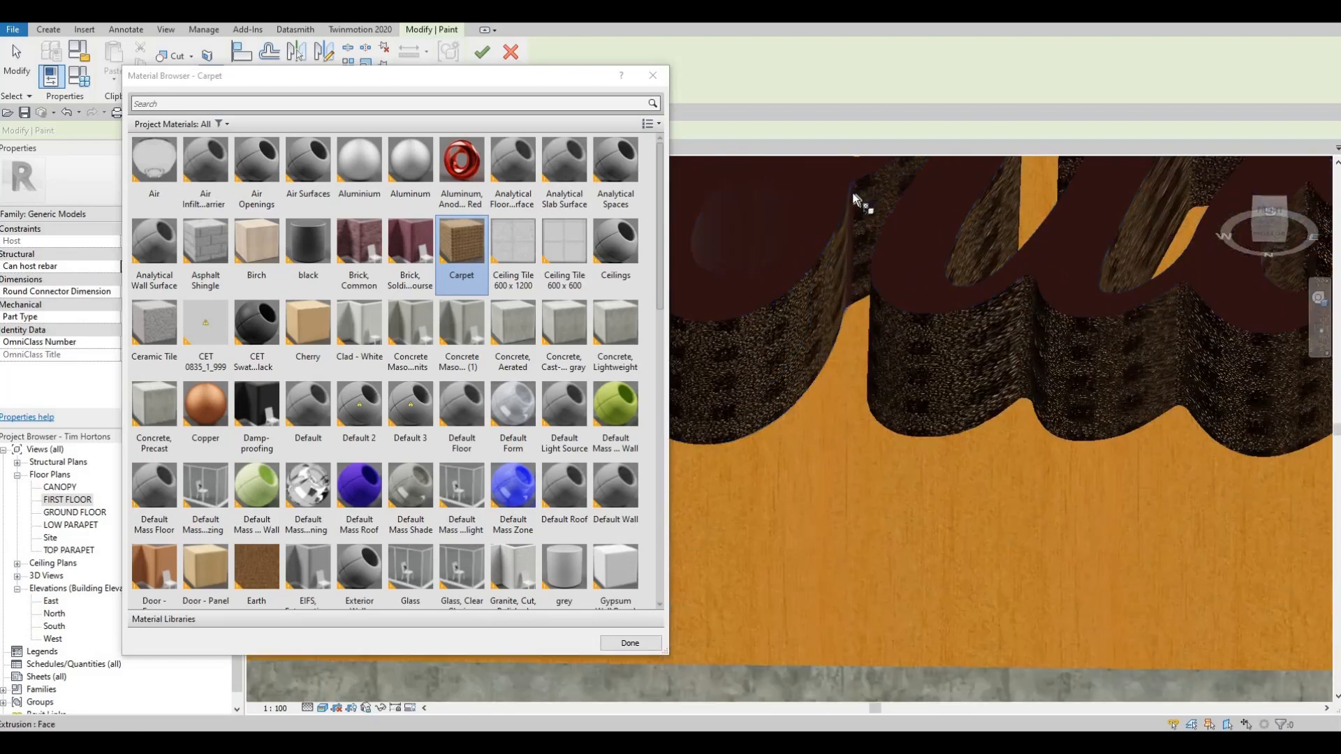
{"action": "scroll", "coordinate": [958, 369], "scroll_direction": "down", "scroll_amount": 2}
{"action": "mouse_move", "coordinate": [960, 373]}
{"action": "middle_mouse_down", "text": "shift"}
{"action": "mouse_move", "coordinate": [1004, 395]}
{"action": "mouse_move", "coordinate": [952, 353]}
{"action": "mouse_move", "coordinate": [943, 323]}
{"action": "mouse_move", "coordinate": [1027, 422]}
{"action": "mouse_move", "coordinate": [991, 443]}
{"action": "mouse_move", "coordinate": [984, 426]}
{"action": "middle_mouse_up", "text": "shift"}
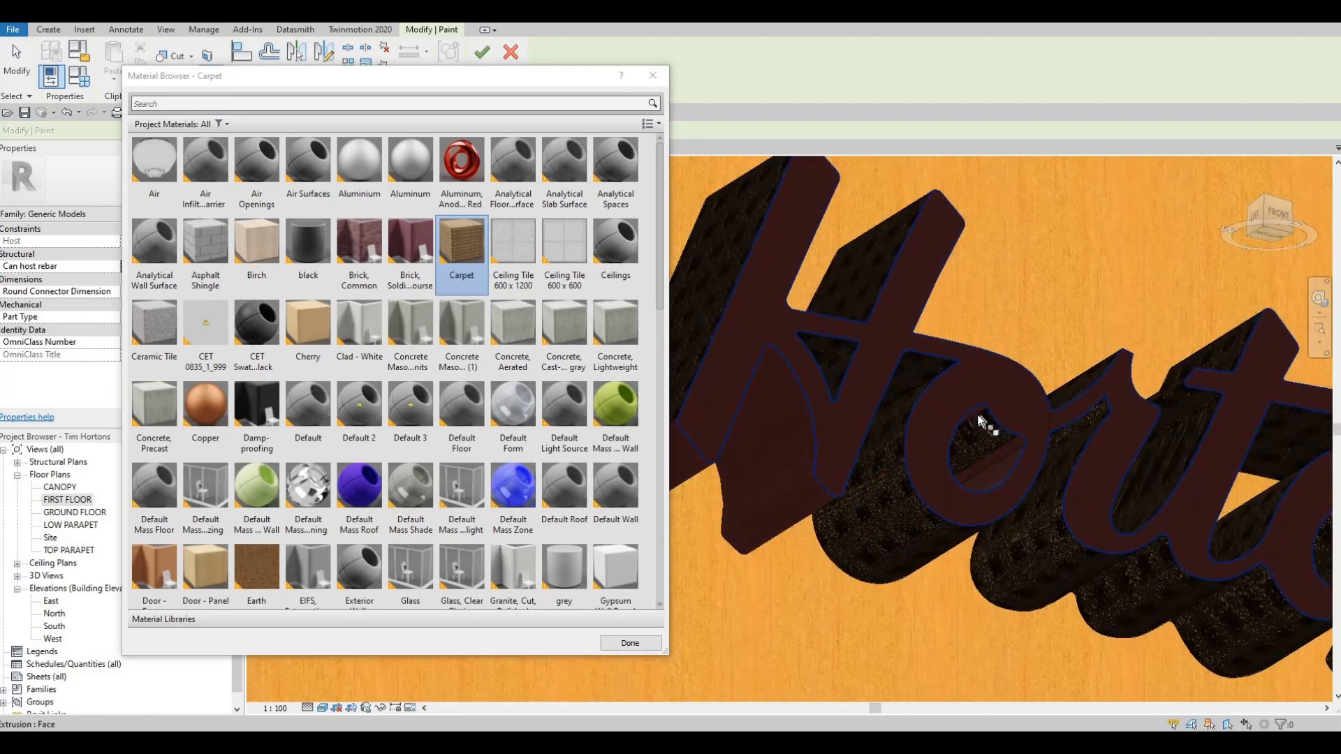
- Undo the last change inside the first o and paint Carpet onto the remaining inner faces of its opening
{"action": "left_click", "coordinate": [978, 414]}
{"action": "key", "text": "ctrl+z"}
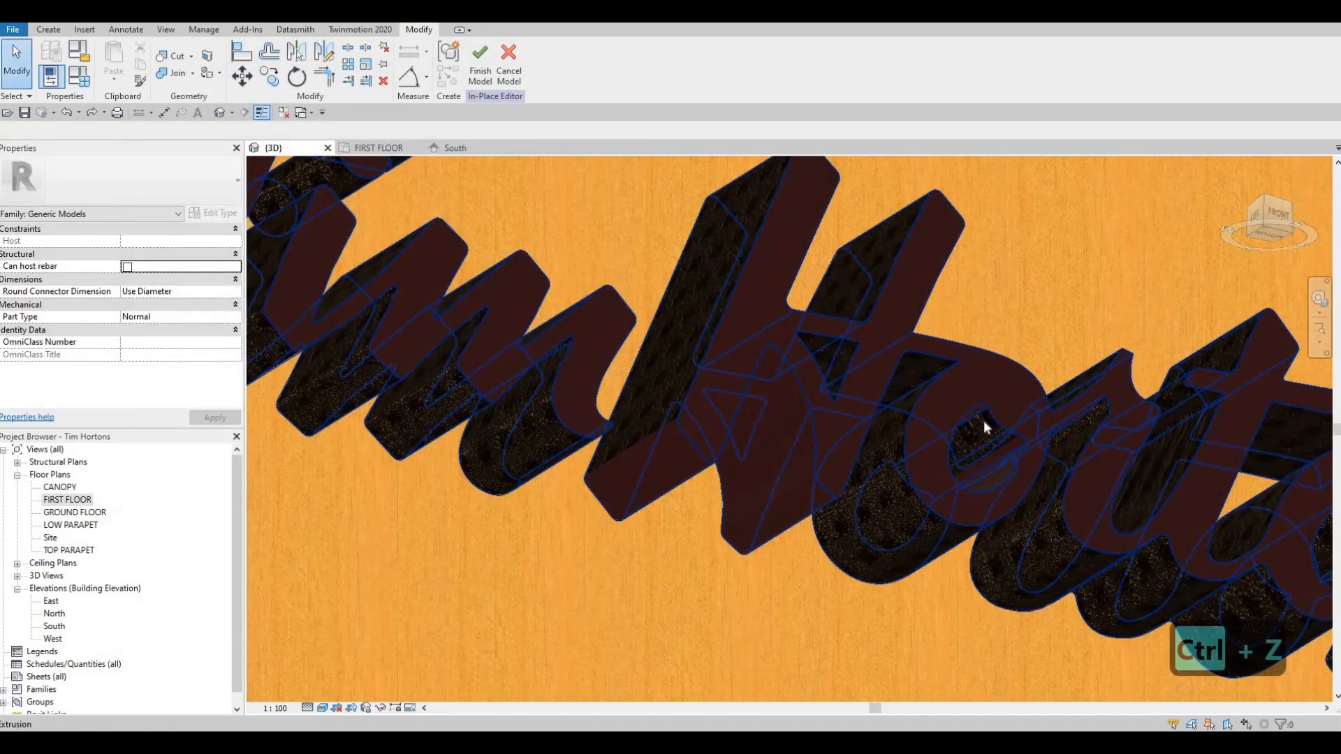
{"action": "mouse_move", "coordinate": [951, 398]}
{"action": "middle_mouse_down", "text": "shift"}
{"action": "mouse_move", "coordinate": [597, 203]}
{"action": "mouse_move", "coordinate": [307, 116]}
{"action": "middle_mouse_up", "text": "shift"}
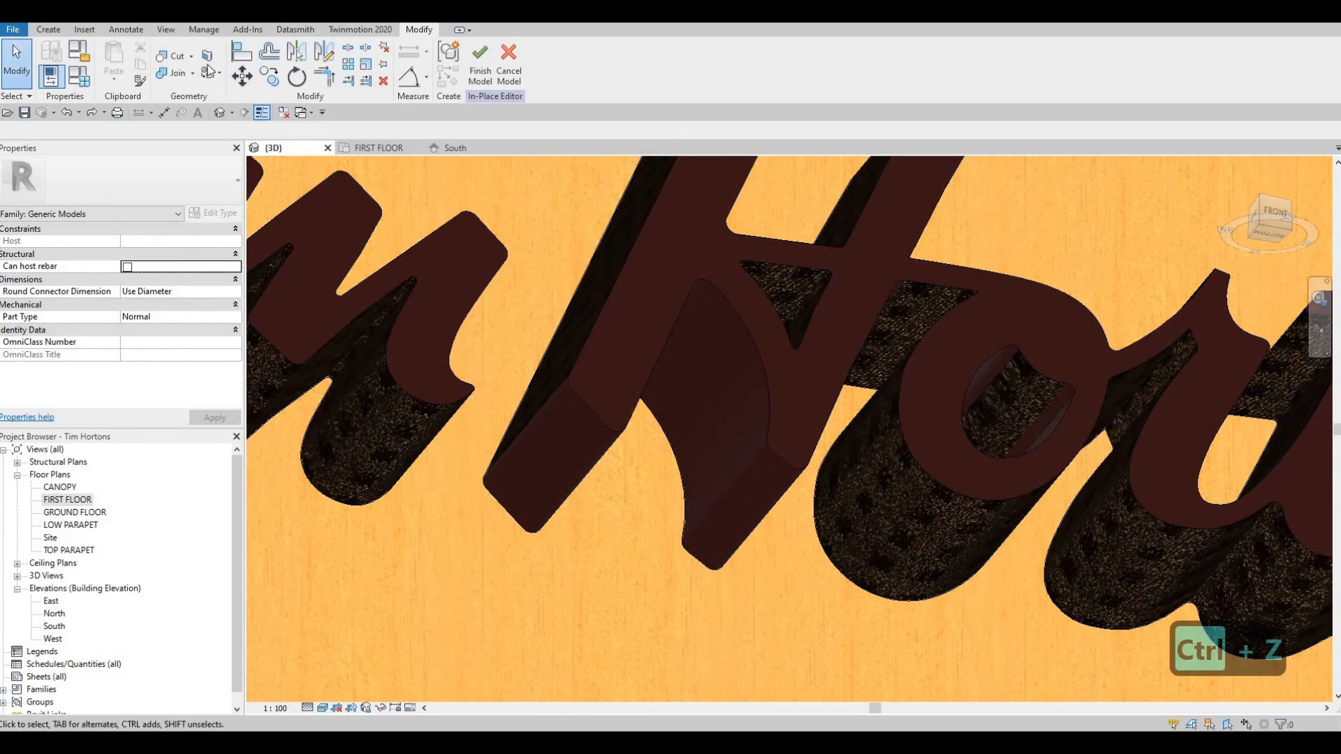
{"action": "key", "text": "p"}
{"action": "key", "text": "t"}
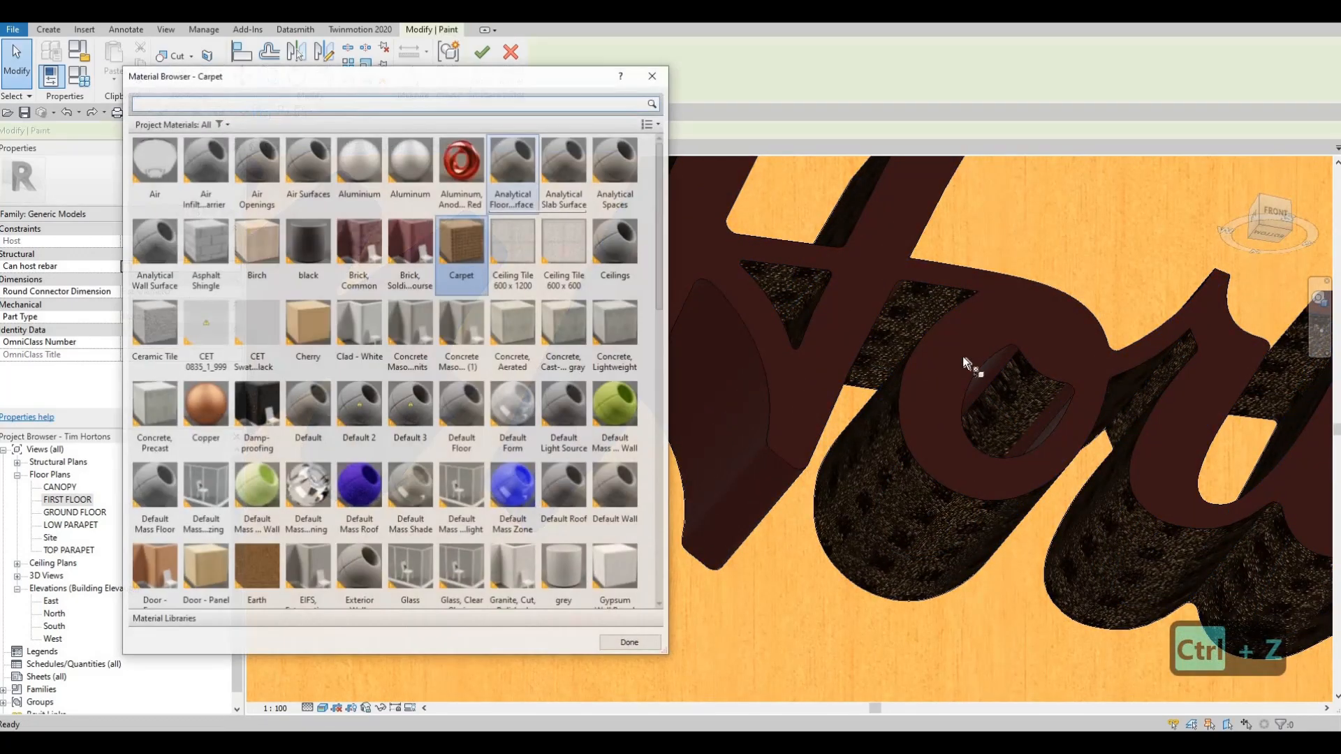
{"action": "left_click", "coordinate": [1007, 382]}
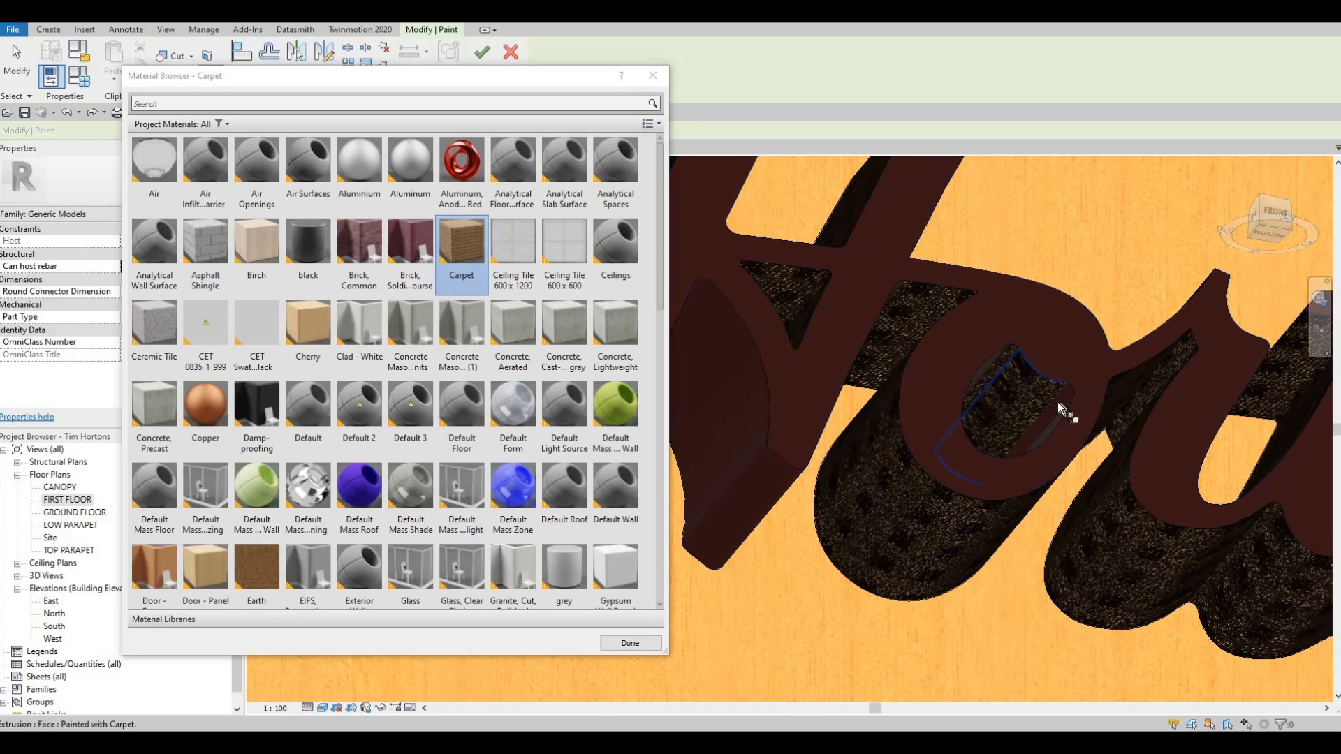
{"action": "middle_click_drag", "start_coordinate": [1058, 401], "coordinate": [1047, 430], "text": "shift"}
{"action": "left_click", "coordinate": [1045, 423]}
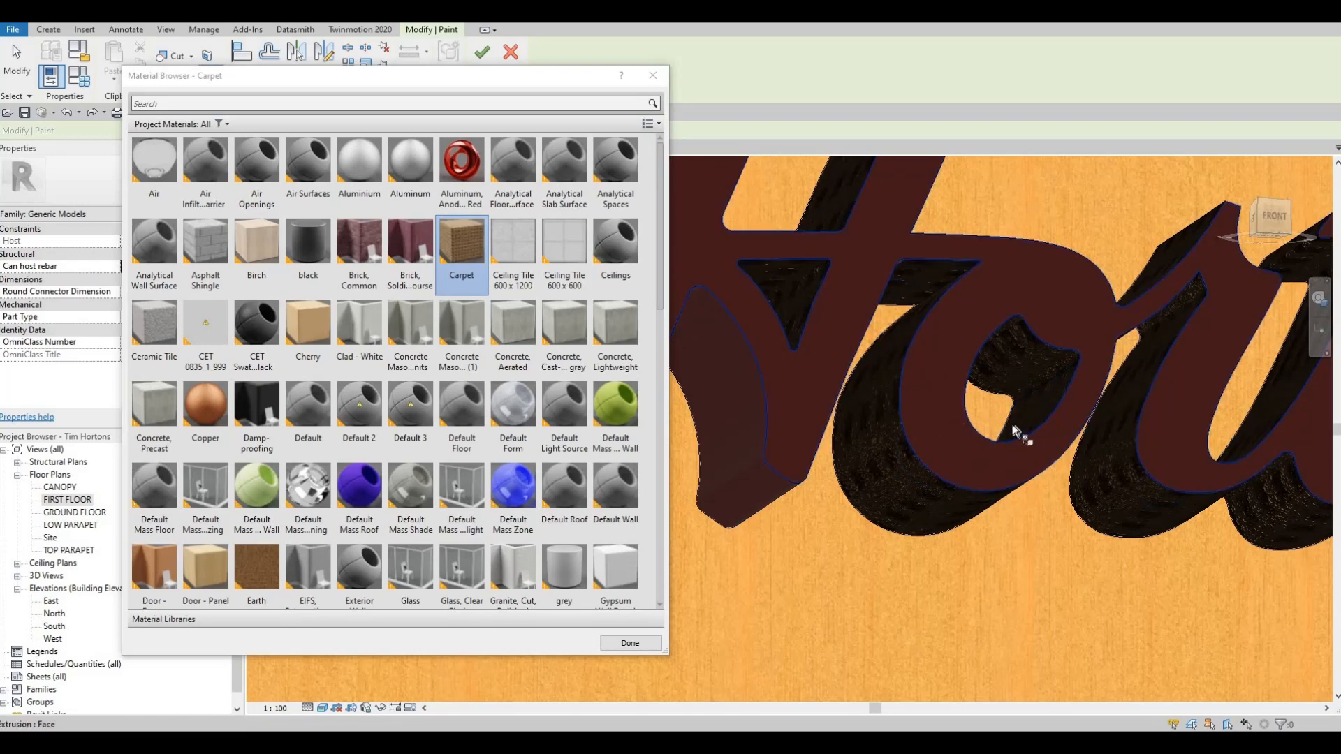
- Paint Carpet onto the undersides and remaining lower side faces of the H's two legs
{"action": "middle_click_drag", "start_coordinate": [1019, 434], "coordinate": [832, 384], "text": "shift"}
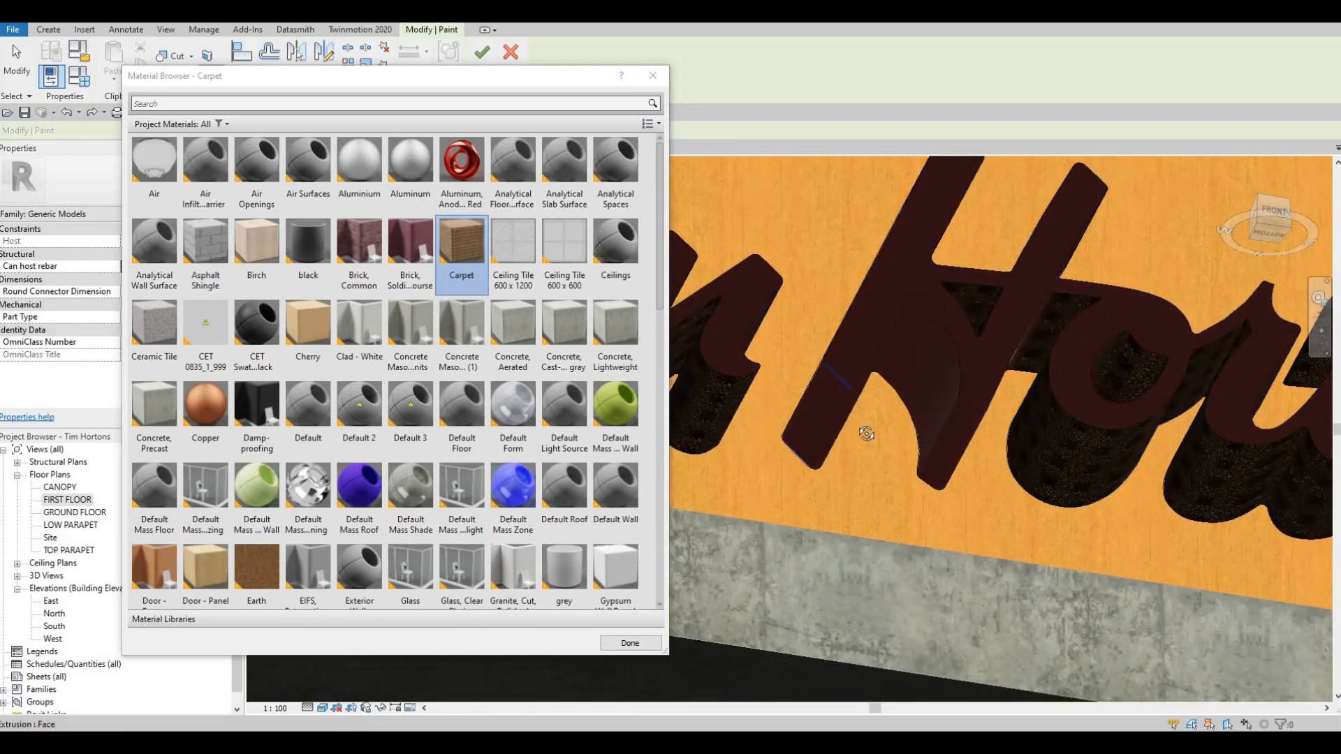
{"action": "mouse_move", "coordinate": [824, 438]}
{"action": "middle_mouse_down", "text": "shift"}
{"action": "mouse_move", "coordinate": [842, 379]}
{"action": "mouse_move", "coordinate": [836, 305]}
{"action": "middle_mouse_up", "text": "shift"}
{"action": "left_click", "coordinate": [862, 282]}
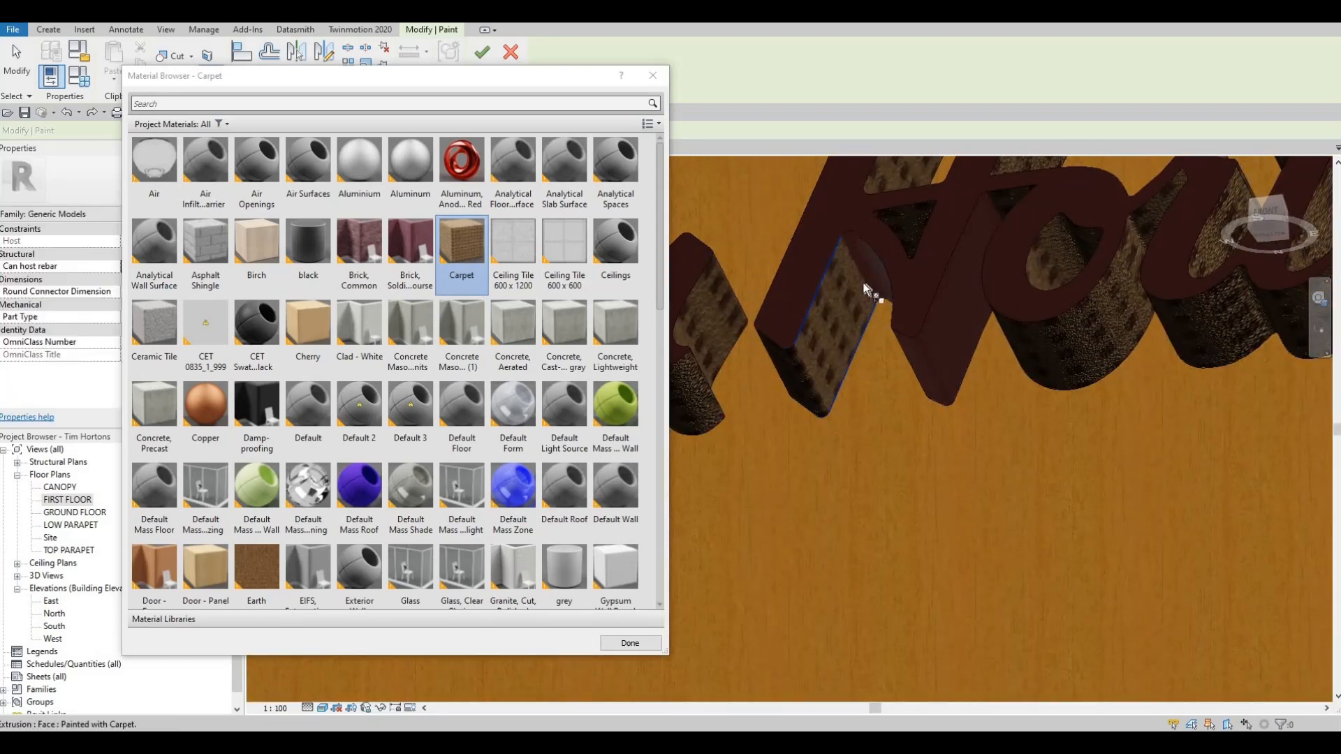
{"action": "middle_click_drag", "start_coordinate": [953, 369], "coordinate": [928, 329], "text": "shift"}
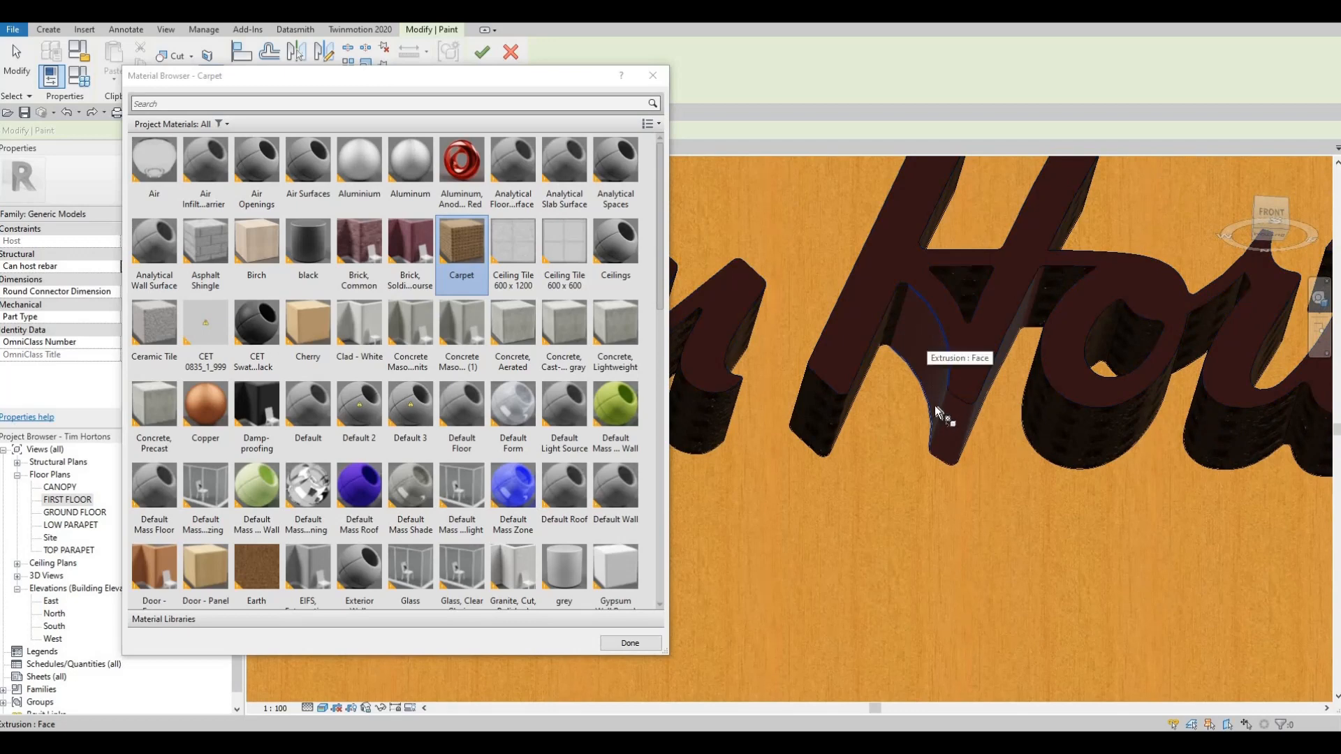
{"action": "mouse_move", "coordinate": [970, 447]}
{"action": "middle_mouse_down", "text": "shift"}
{"action": "mouse_move", "coordinate": [861, 408]}
{"action": "mouse_move", "coordinate": [924, 338]}
{"action": "middle_mouse_up", "text": "shift"}
{"action": "left_click", "coordinate": [970, 444]}
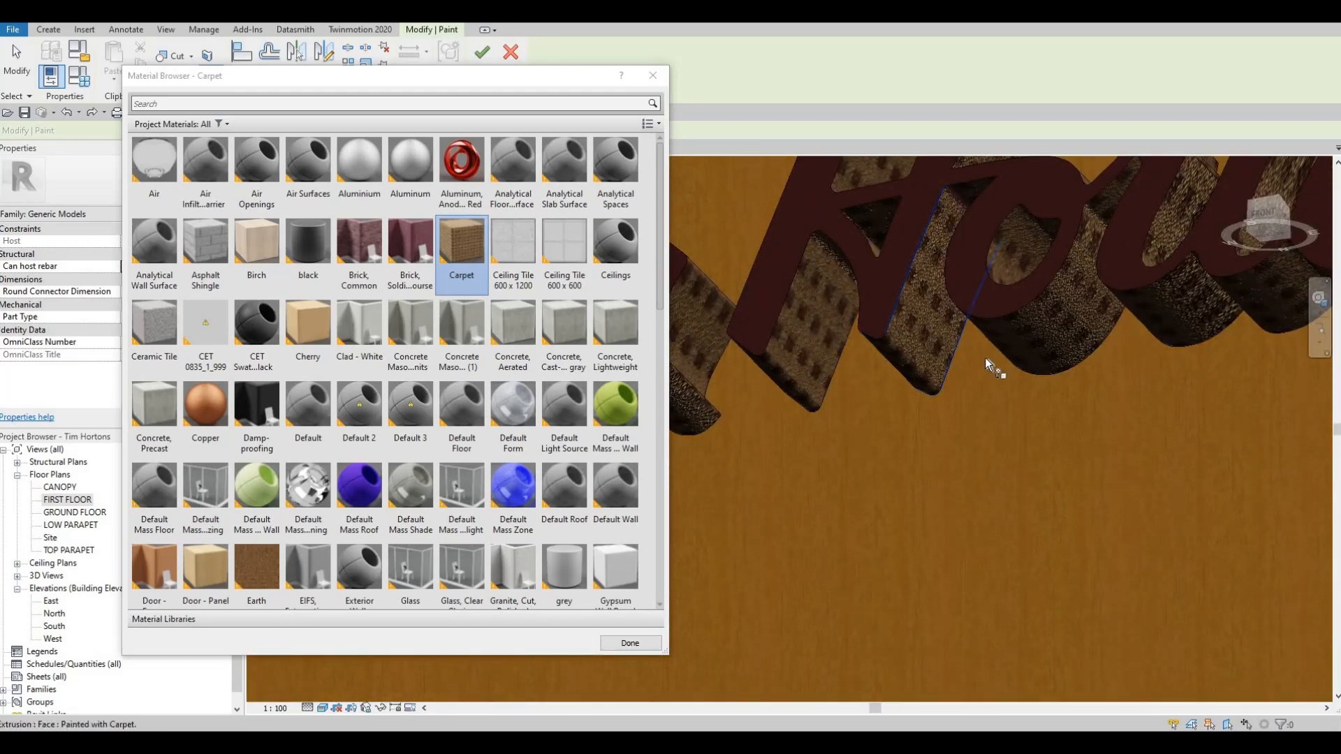
- Check the sign's painted sides, end painting, and finish the in-place model
{"action": "middle_click_drag", "start_coordinate": [992, 364], "coordinate": [813, 258], "text": "shift"}
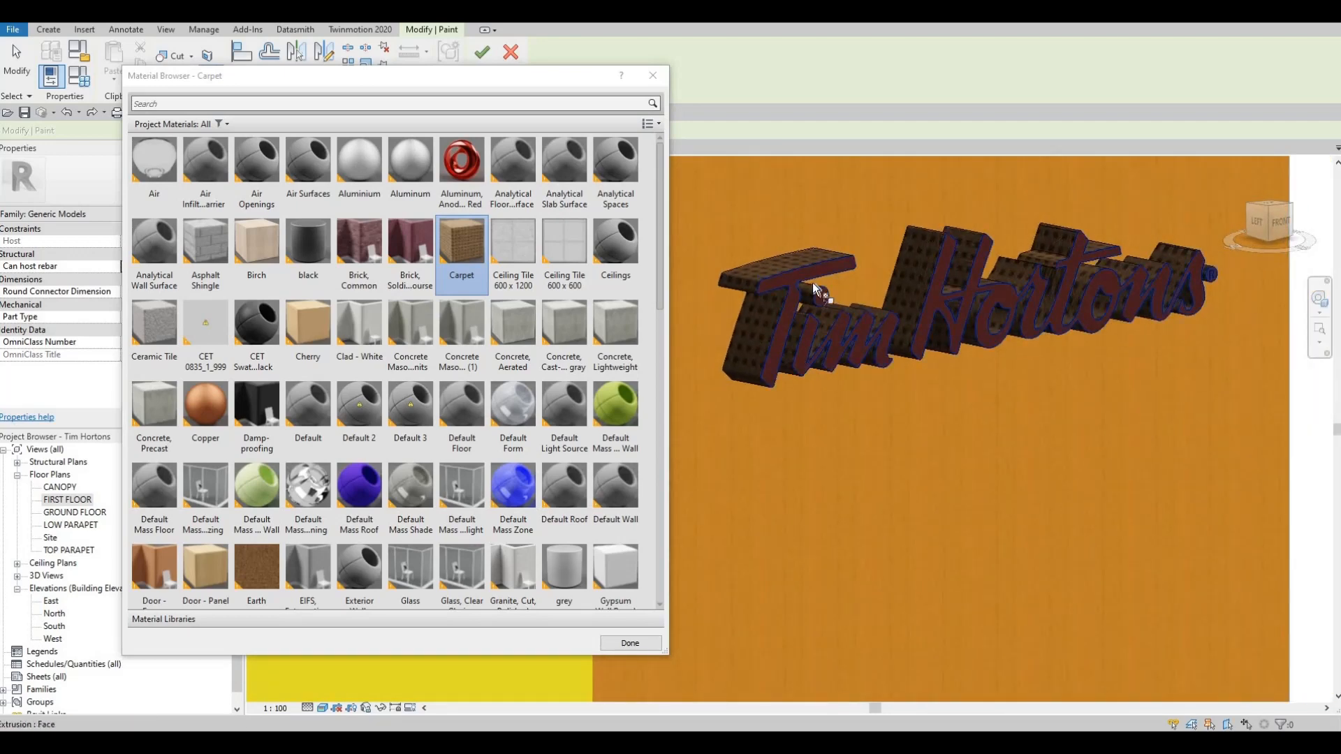
{"action": "scroll", "coordinate": [782, 278], "scroll_direction": "up", "scroll_amount": 2}
{"action": "scroll", "coordinate": [796, 323], "scroll_direction": "down", "scroll_amount": 4}
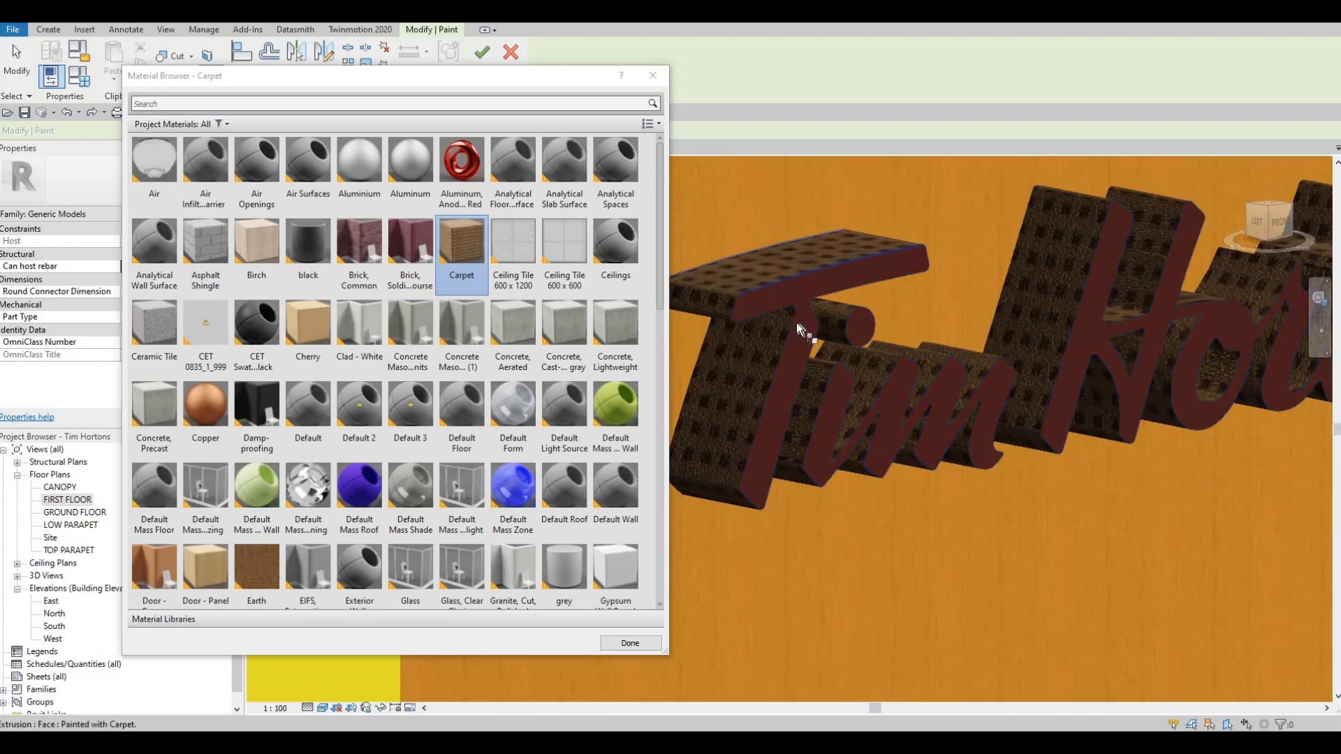
{"action": "middle_click_drag", "start_coordinate": [852, 368], "coordinate": [728, 321], "text": "shift"}
{"action": "scroll", "coordinate": [890, 349], "scroll_direction": "down", "scroll_amount": 4}
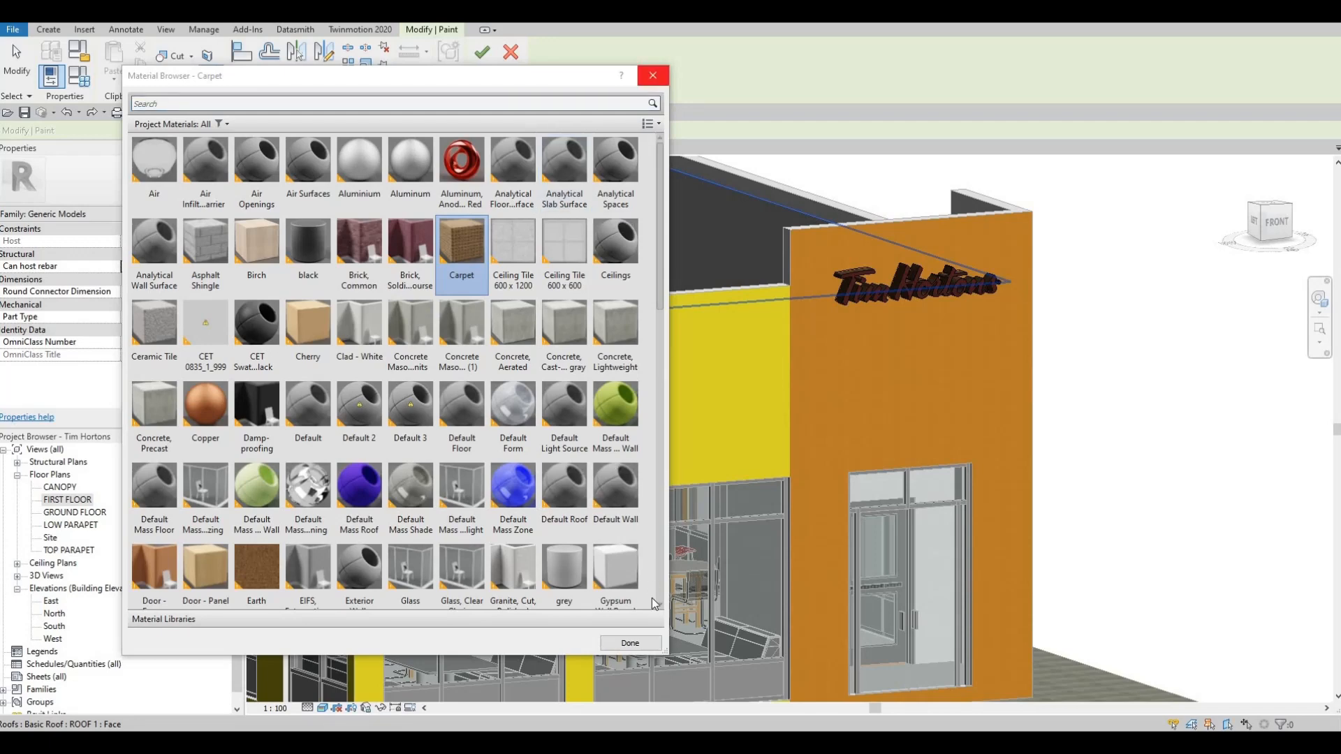
{"action": "left_click", "coordinate": [629, 641]}
{"action": "key", "text": "Escape"}
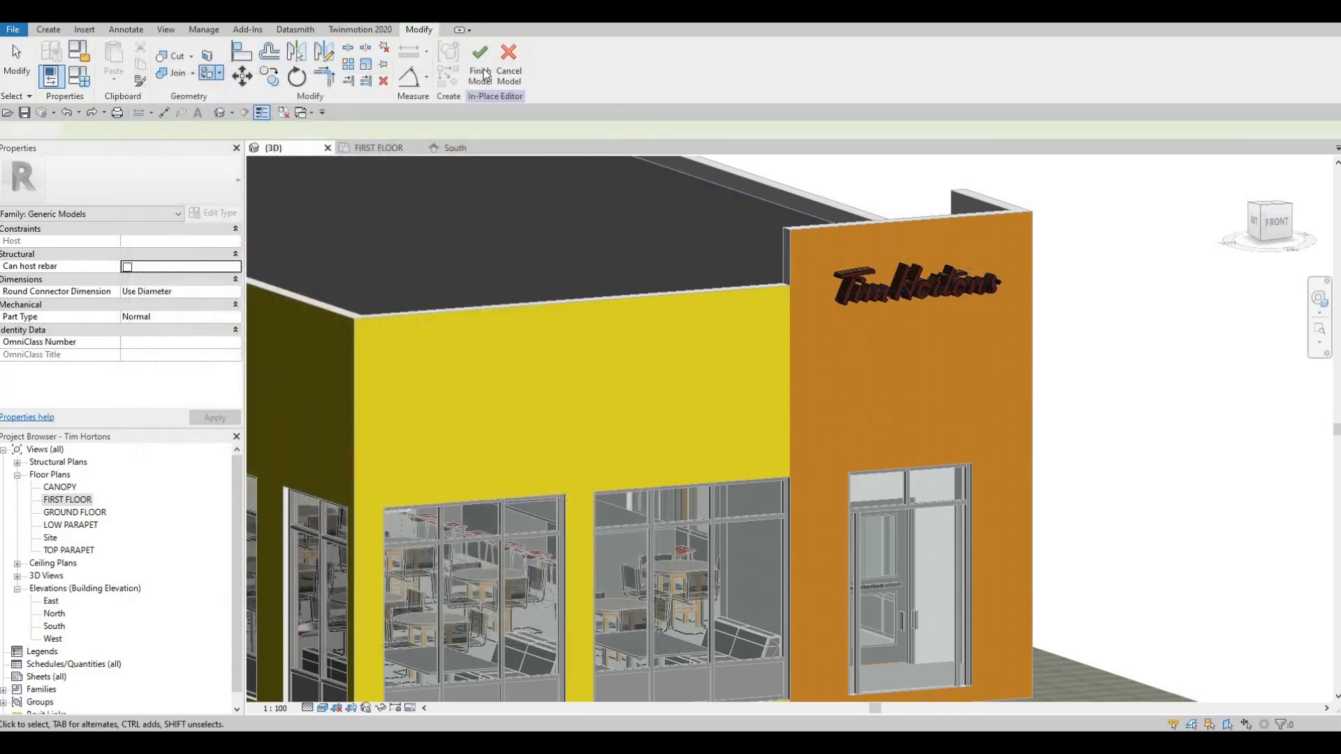
{"action": "key", "text": "Escape"}
{"action": "scroll", "coordinate": [797, 331], "scroll_direction": "down", "scroll_amount": 1}
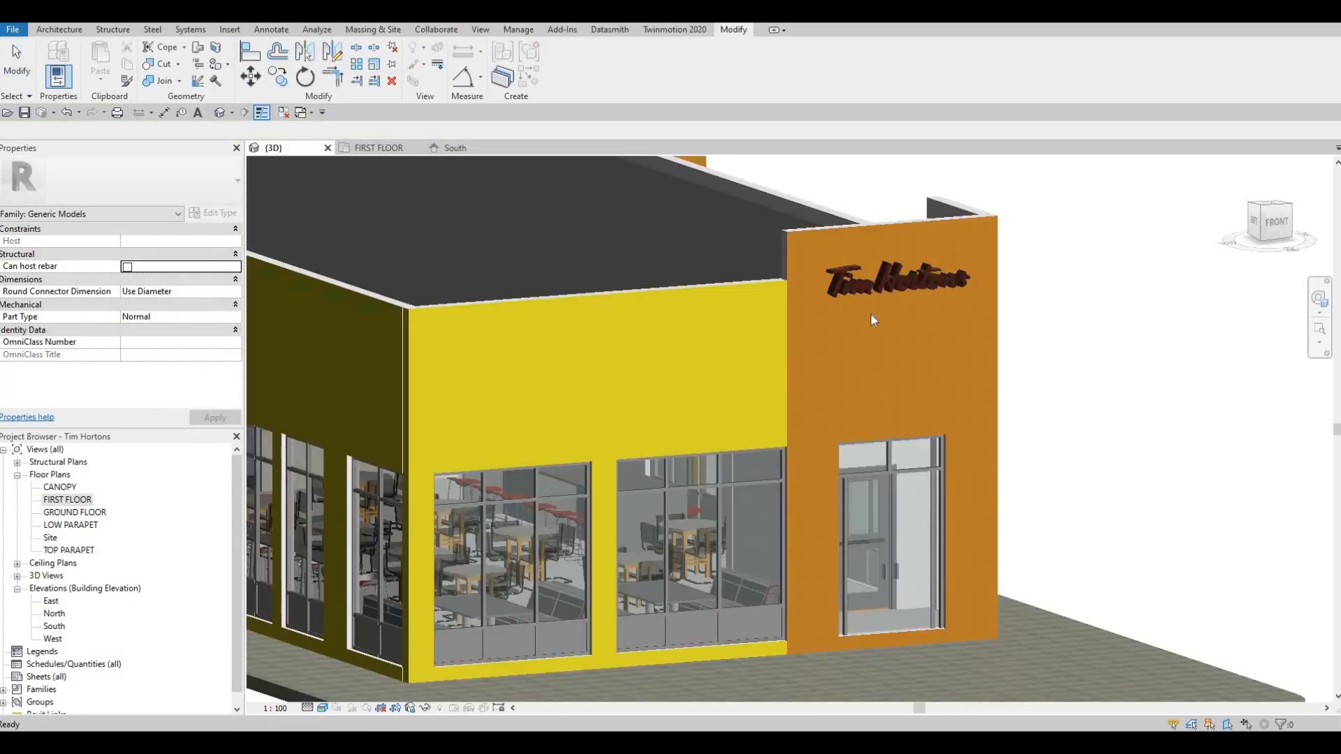
- Place a horizontal Cornice wall sweep across the orange front wall, between the Tim Hortons sign and the entrance door
{"action": "middle_click_drag", "start_coordinate": [787, 356], "coordinate": [840, 316]}
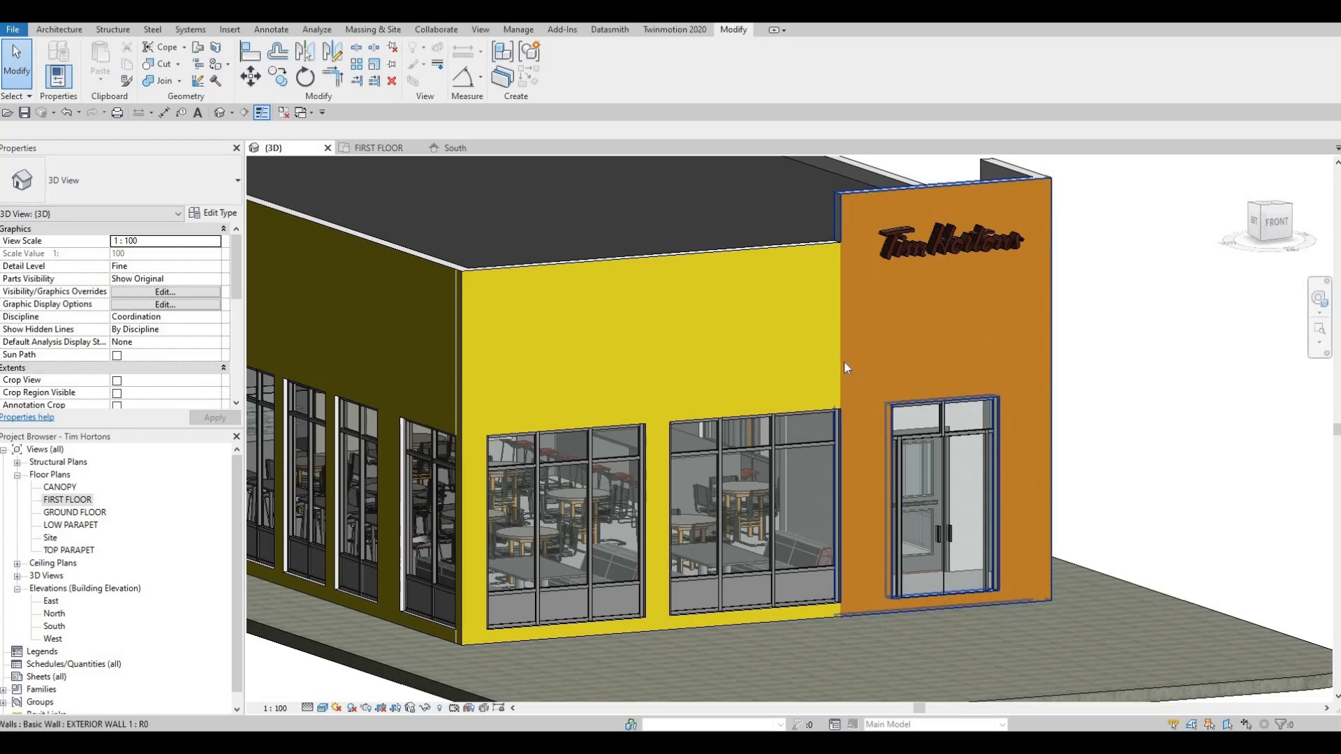
{"action": "middle_click_drag", "start_coordinate": [834, 364], "coordinate": [851, 355], "text": "shift"}
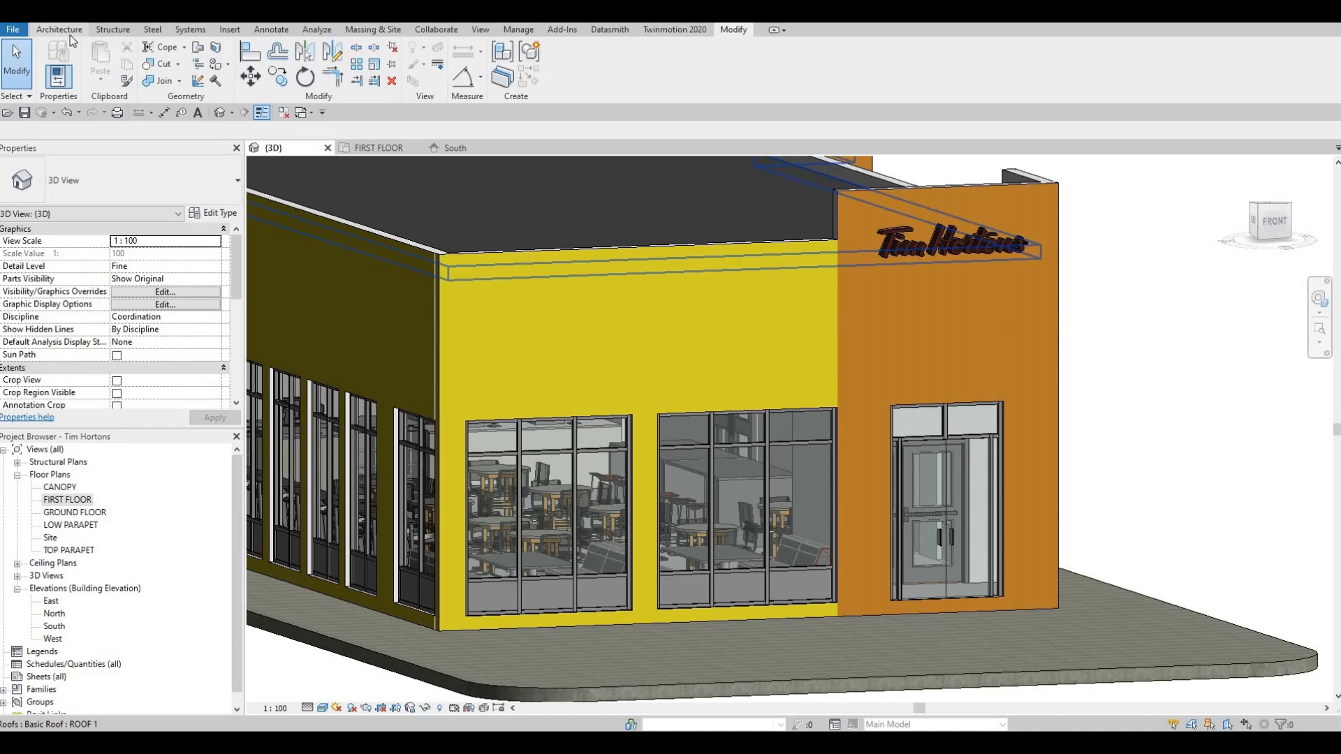
{"action": "middle_click_drag", "start_coordinate": [752, 324], "coordinate": [156, 361], "text": "shift"}
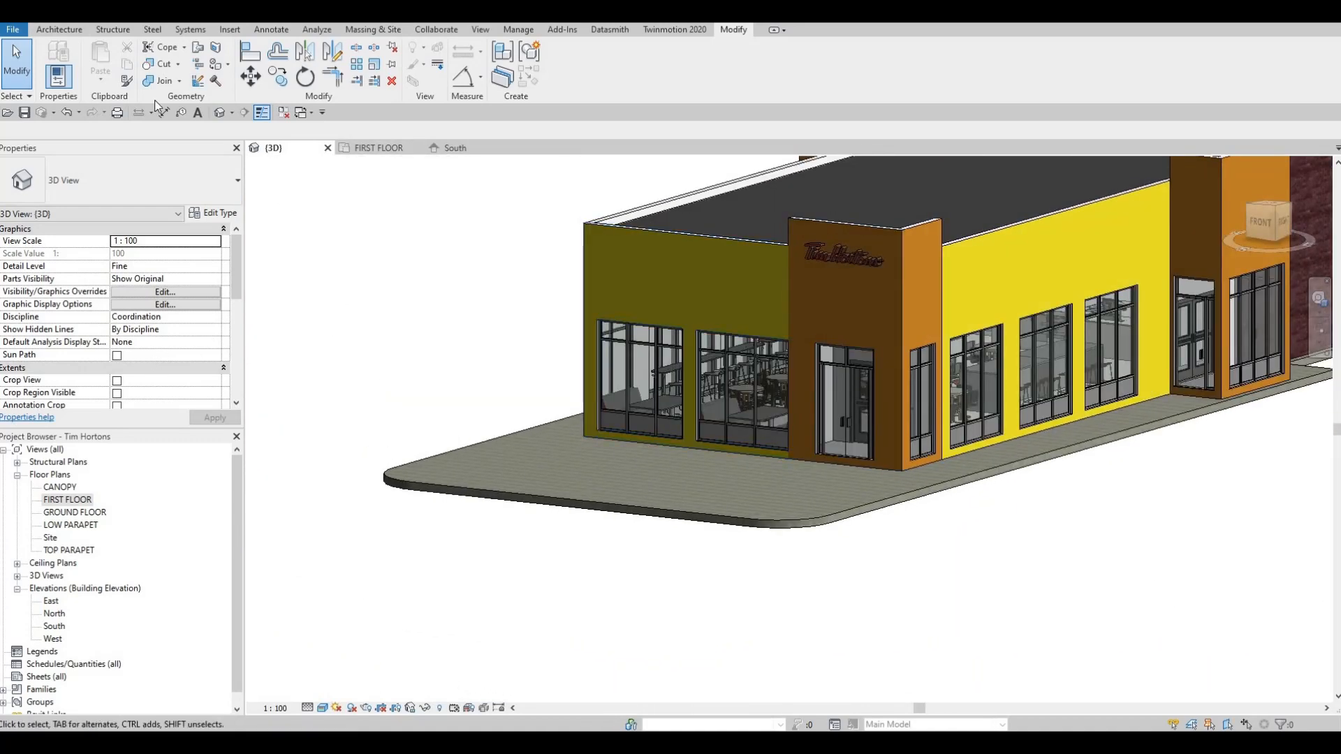
{"action": "left_click", "coordinate": [59, 34]}
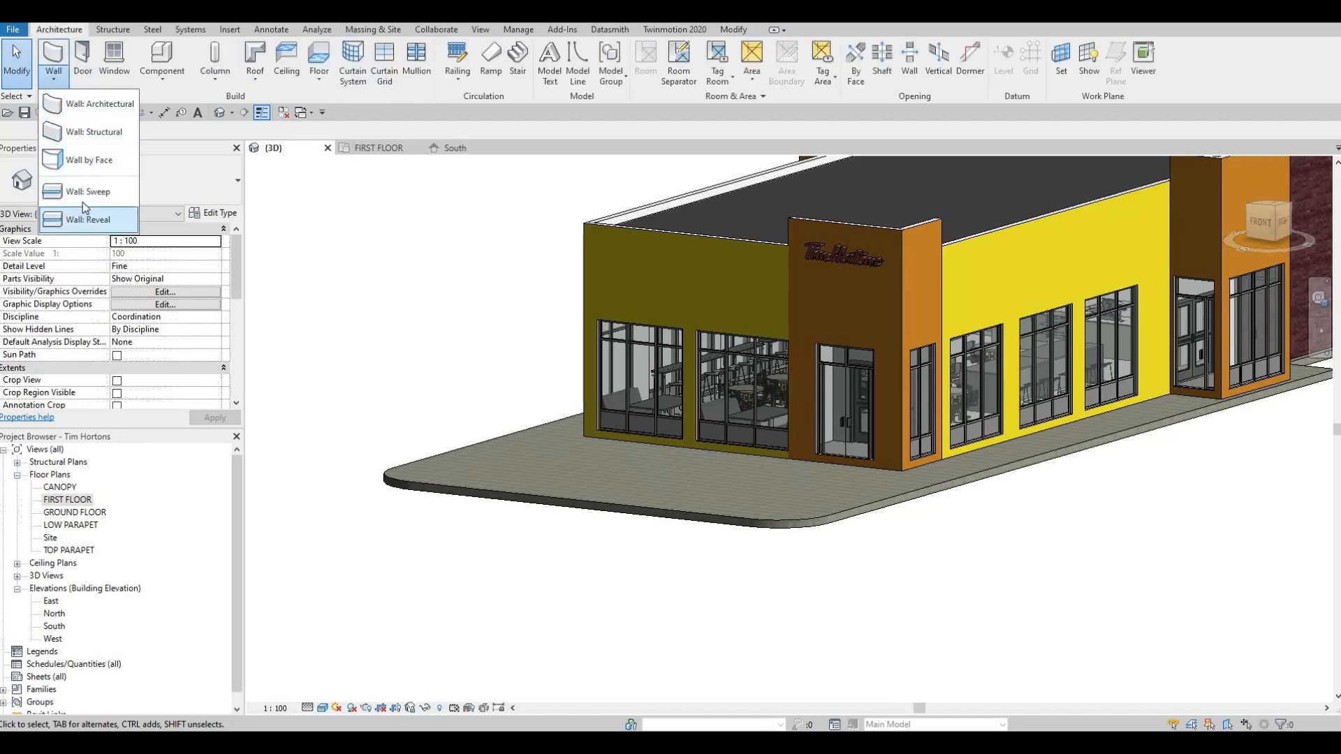
{"action": "left_click", "coordinate": [82, 199]}
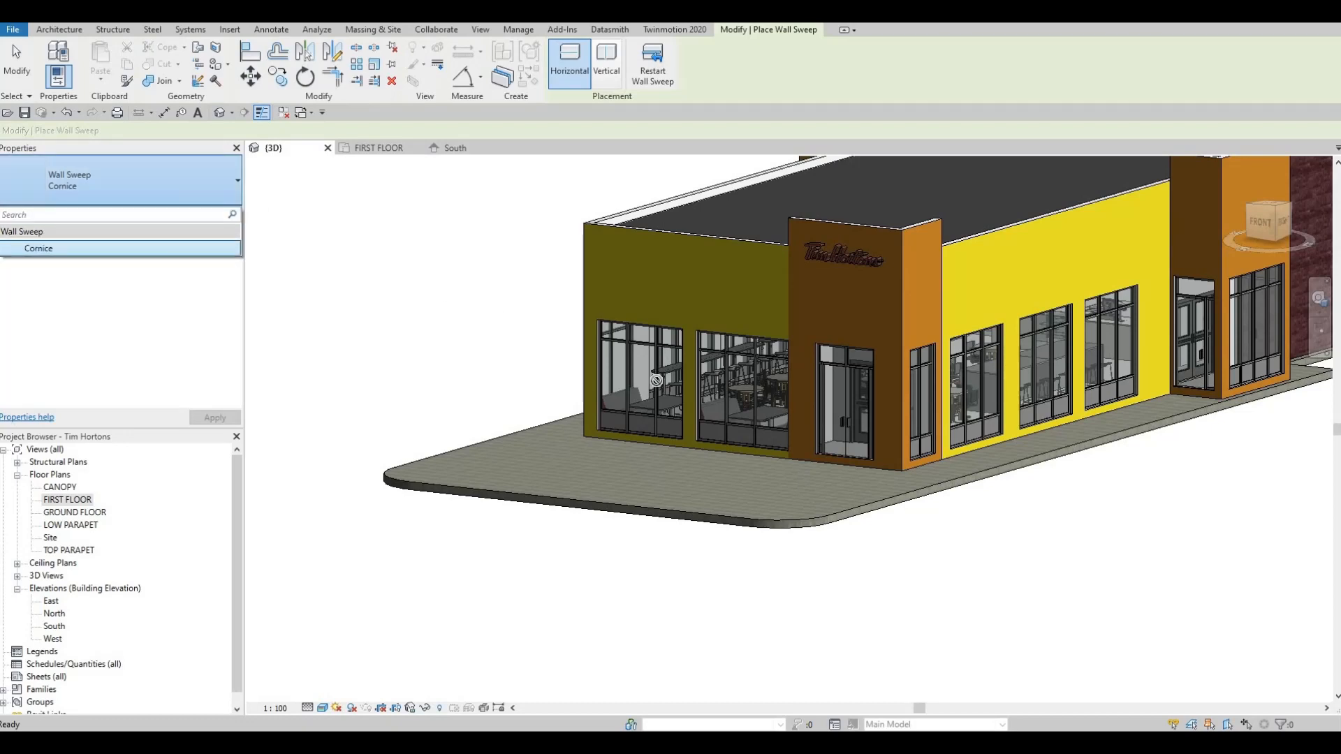
{"action": "key", "text": "Escape"}
{"action": "middle_click_drag", "start_coordinate": [643, 350], "coordinate": [827, 300], "text": "shift"}
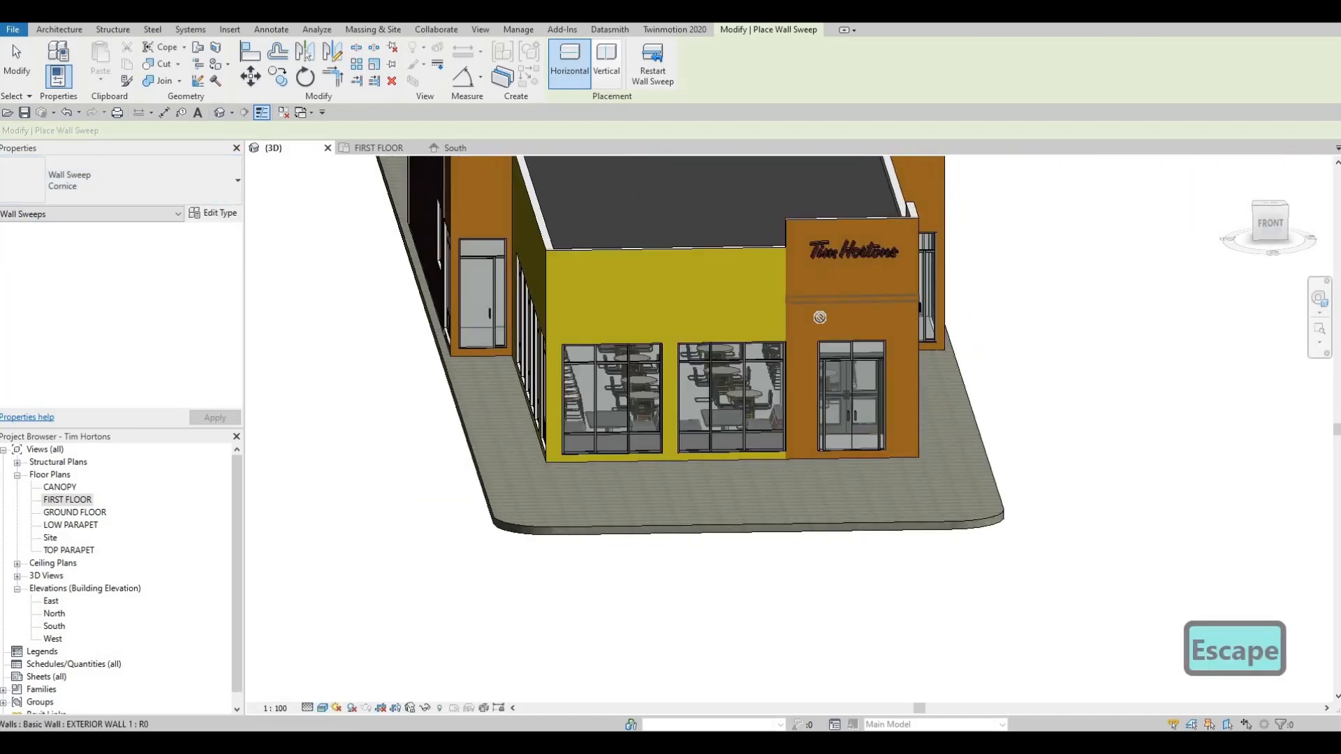
{"action": "left_click", "coordinate": [829, 297]}
{"action": "key", "text": "Escape"}
{"action": "key", "text": "Escape"}
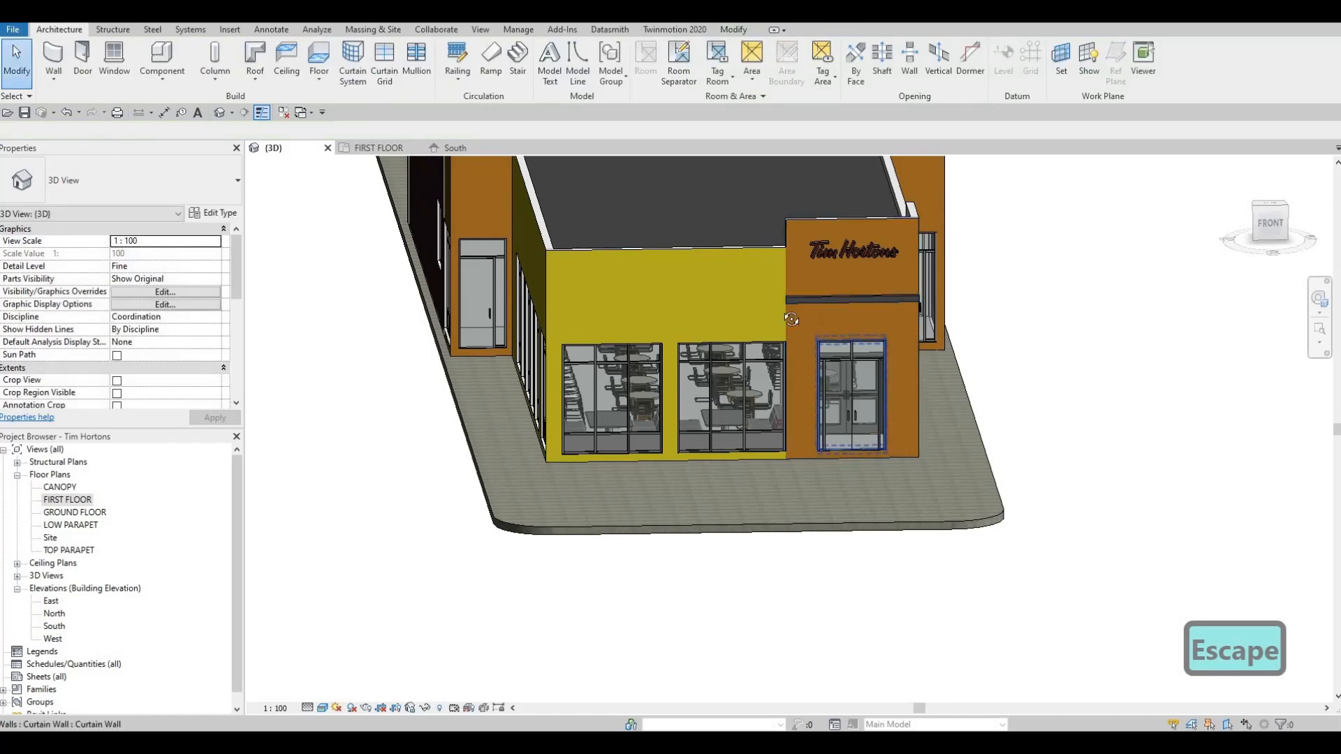
- Extend the front wall sweep's free end across the yellow front wall to the building's corner
{"action": "scroll", "coordinate": [856, 335], "scroll_direction": "up", "scroll_amount": 3}
{"action": "middle_click_drag", "start_coordinate": [855, 339], "coordinate": [803, 278], "text": "shift"}
{"action": "scroll", "coordinate": [780, 274], "scroll_direction": "up", "scroll_amount": 2}
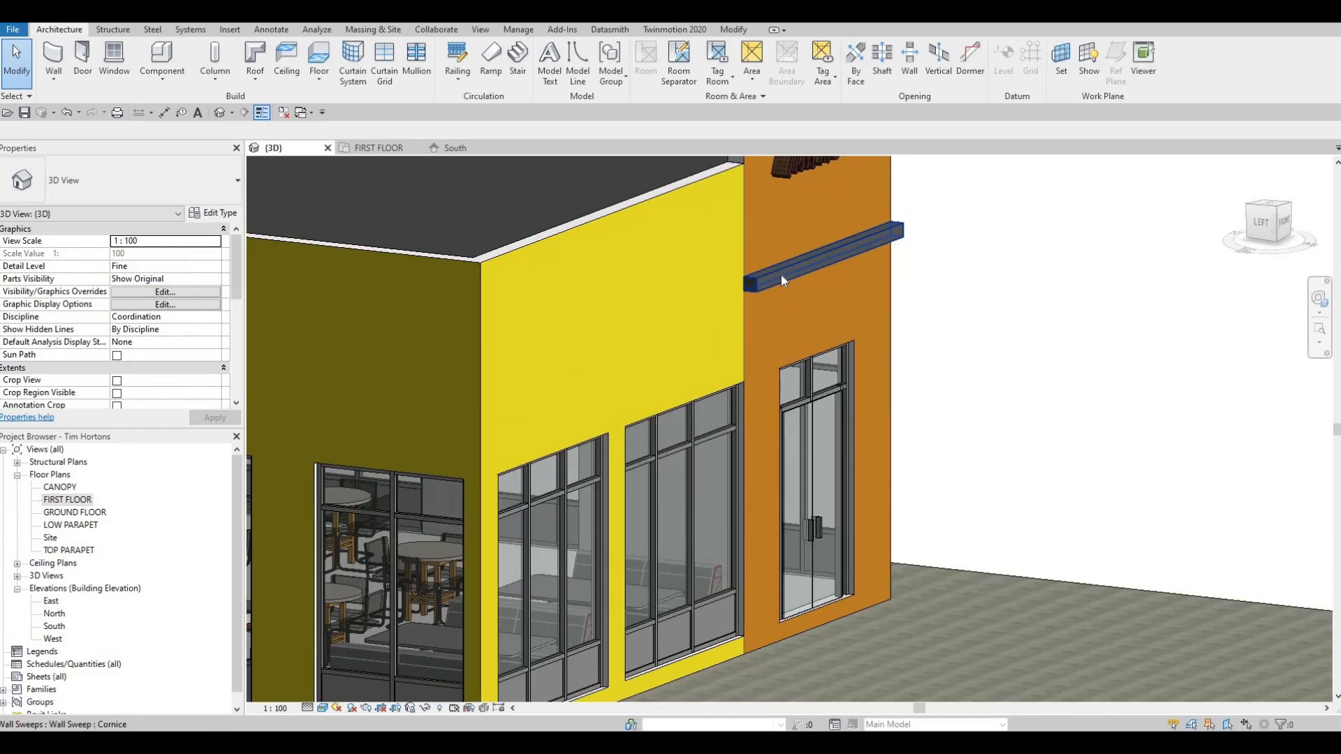
{"action": "left_click", "coordinate": [784, 283]}
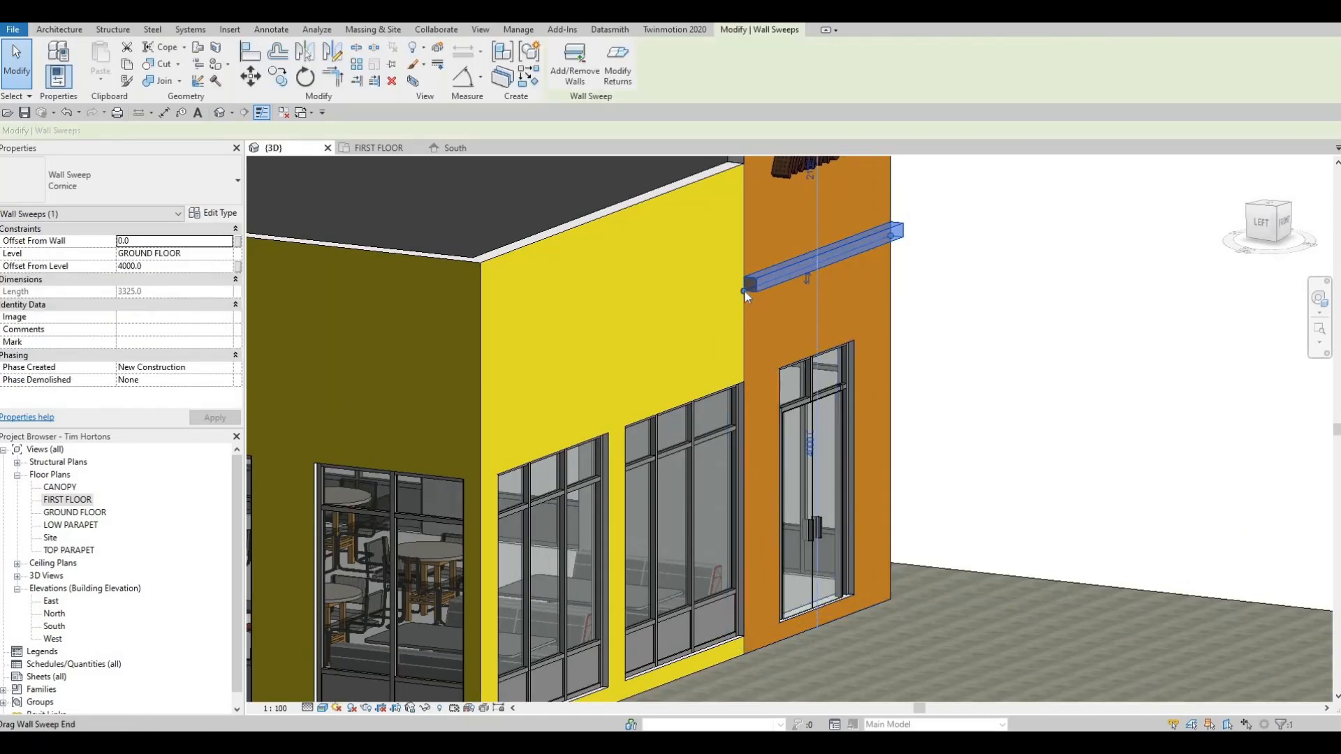
{"action": "left_click_drag", "start_coordinate": [744, 291], "coordinate": [481, 391]}
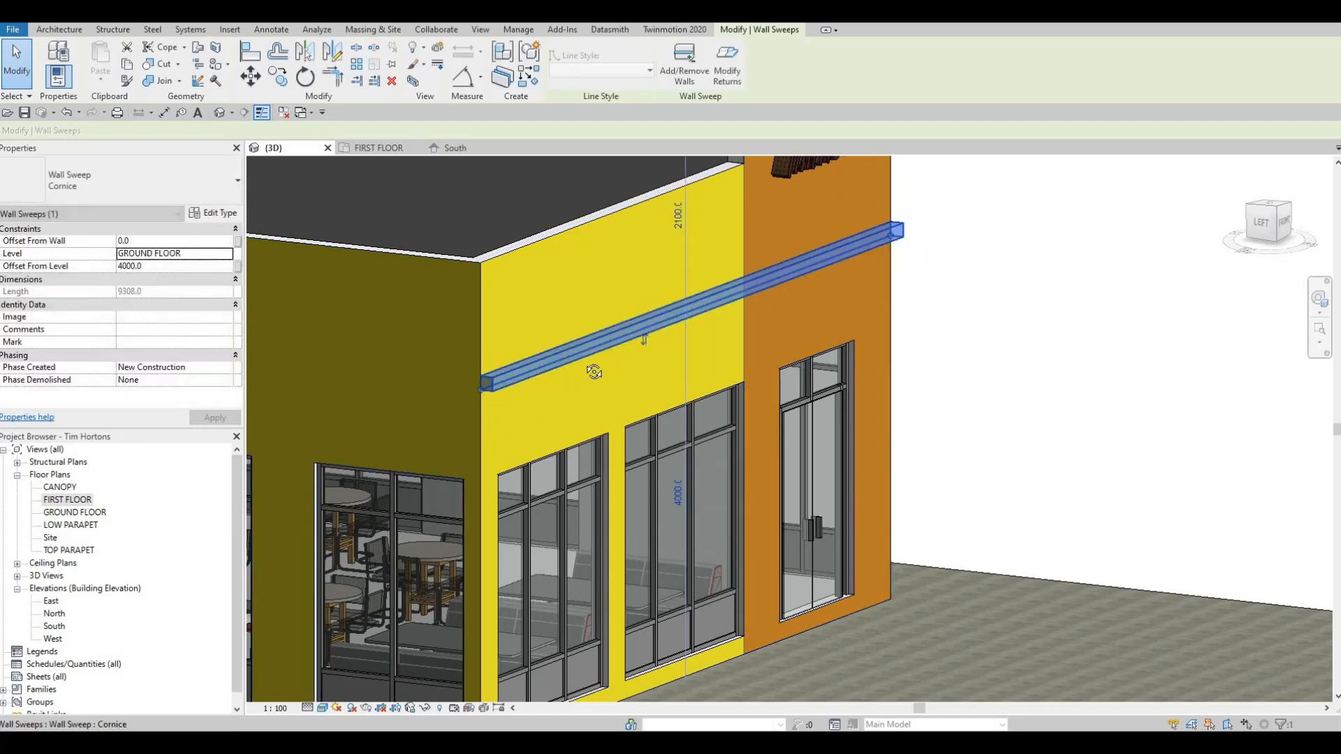
{"action": "key", "text": "Escape"}
- Place Cornice wall sweeps along the orange tower's side face and the adjoining long yellow wall
{"action": "scroll", "coordinate": [600, 363], "scroll_direction": "down", "scroll_amount": 2}
{"action": "middle_click_drag", "start_coordinate": [668, 345], "coordinate": [601, 168], "text": "shift"}
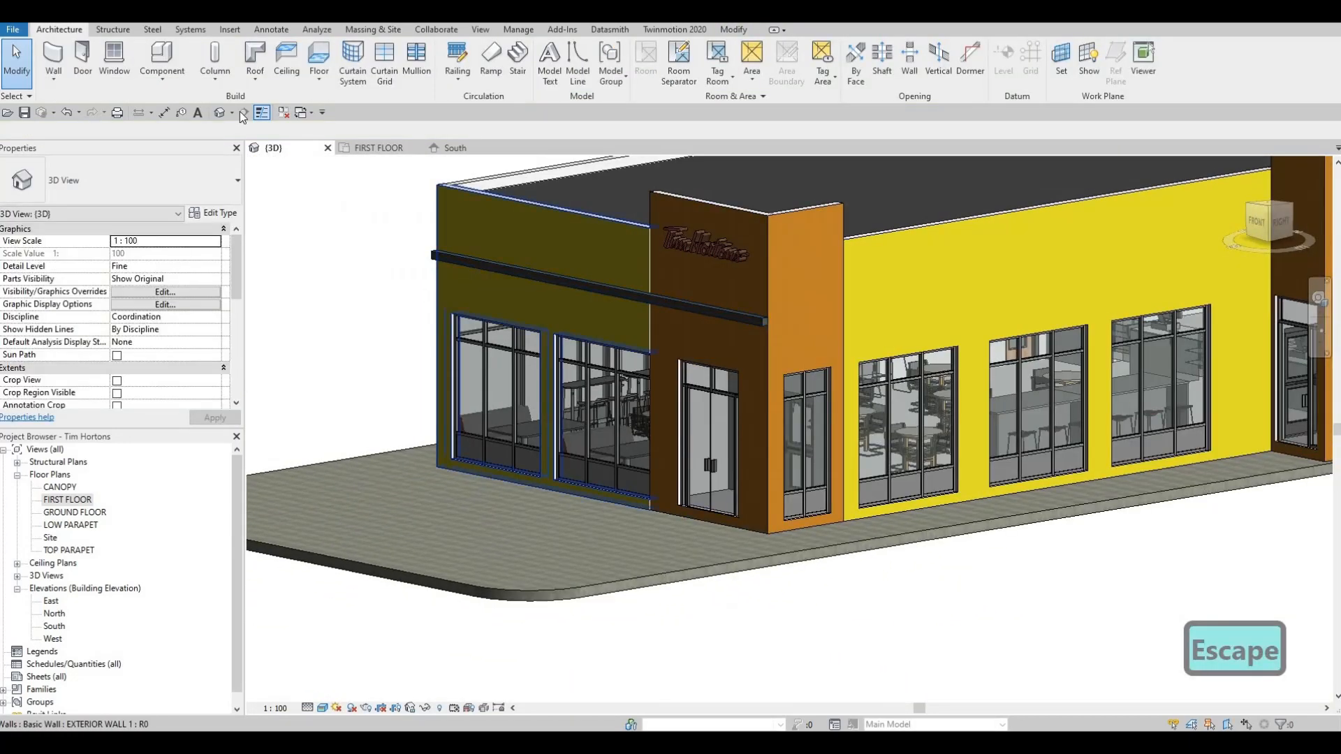
{"action": "left_click", "coordinate": [54, 78]}
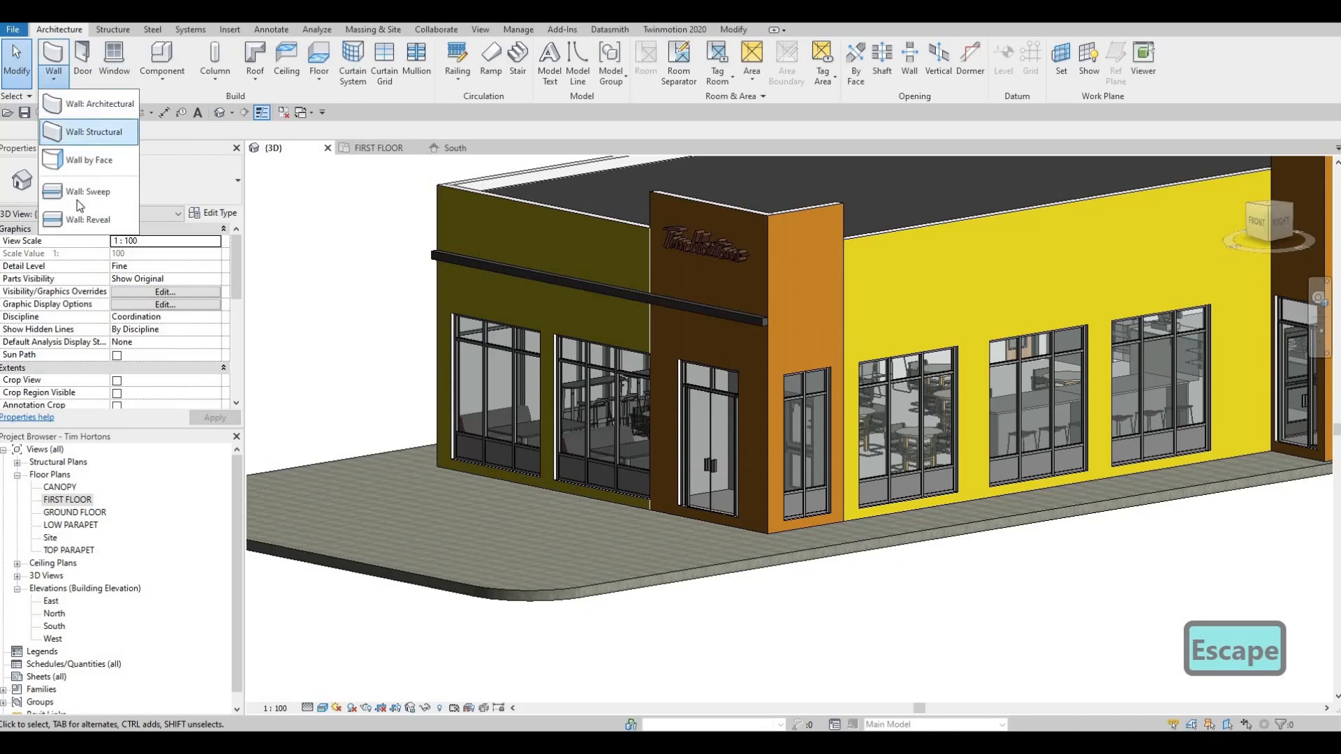
{"action": "left_click", "coordinate": [810, 317]}
{"action": "left_click", "coordinate": [946, 304]}
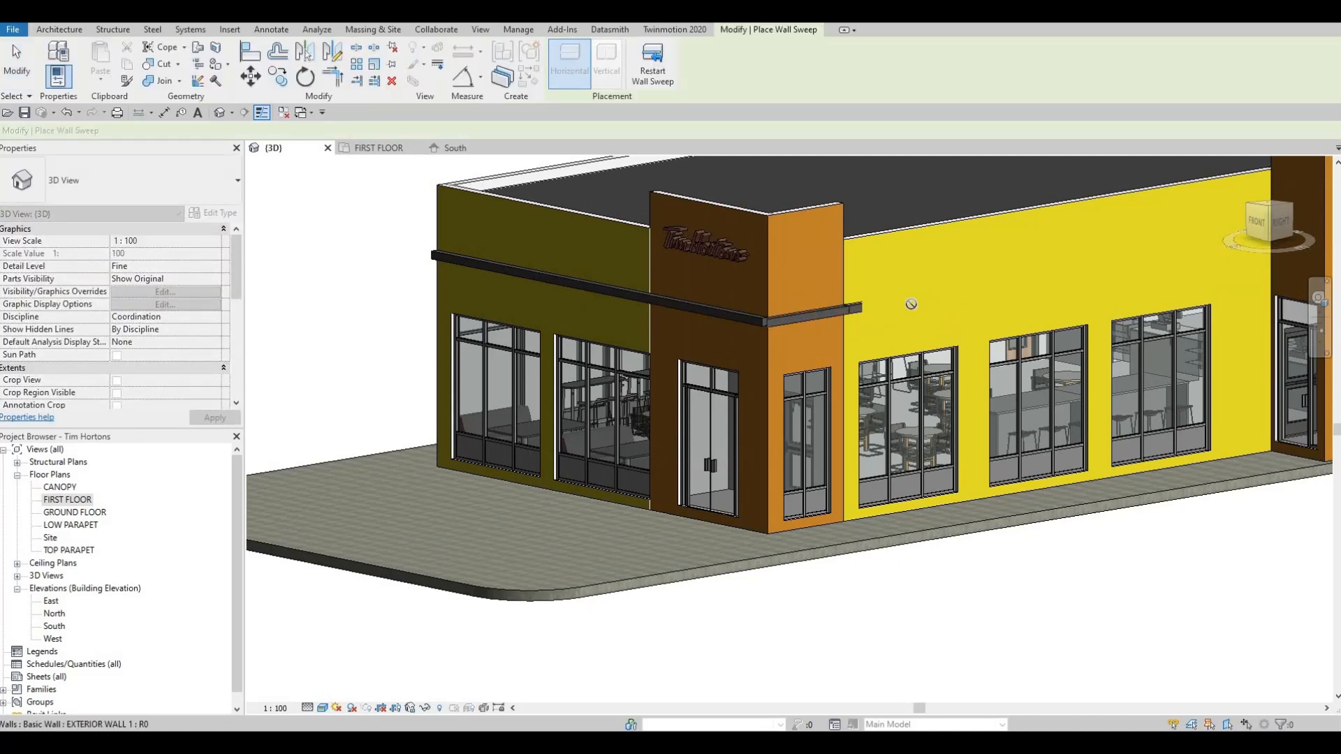
- Continue the wall sweep around the faces of the far orange tower and end the placement
{"action": "middle_click_drag", "start_coordinate": [816, 391], "coordinate": [844, 337], "text": "shift"}
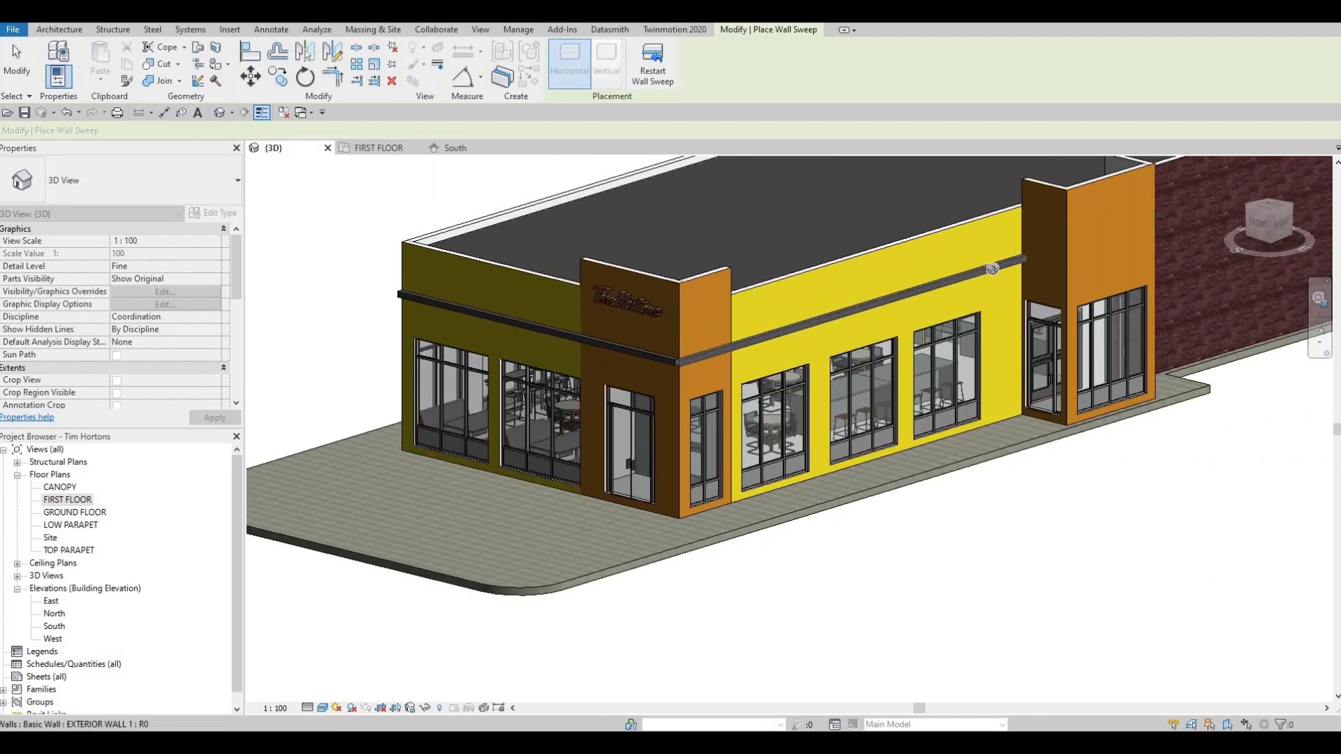
{"action": "scroll", "coordinate": [991, 269], "scroll_direction": "up", "scroll_amount": 3}
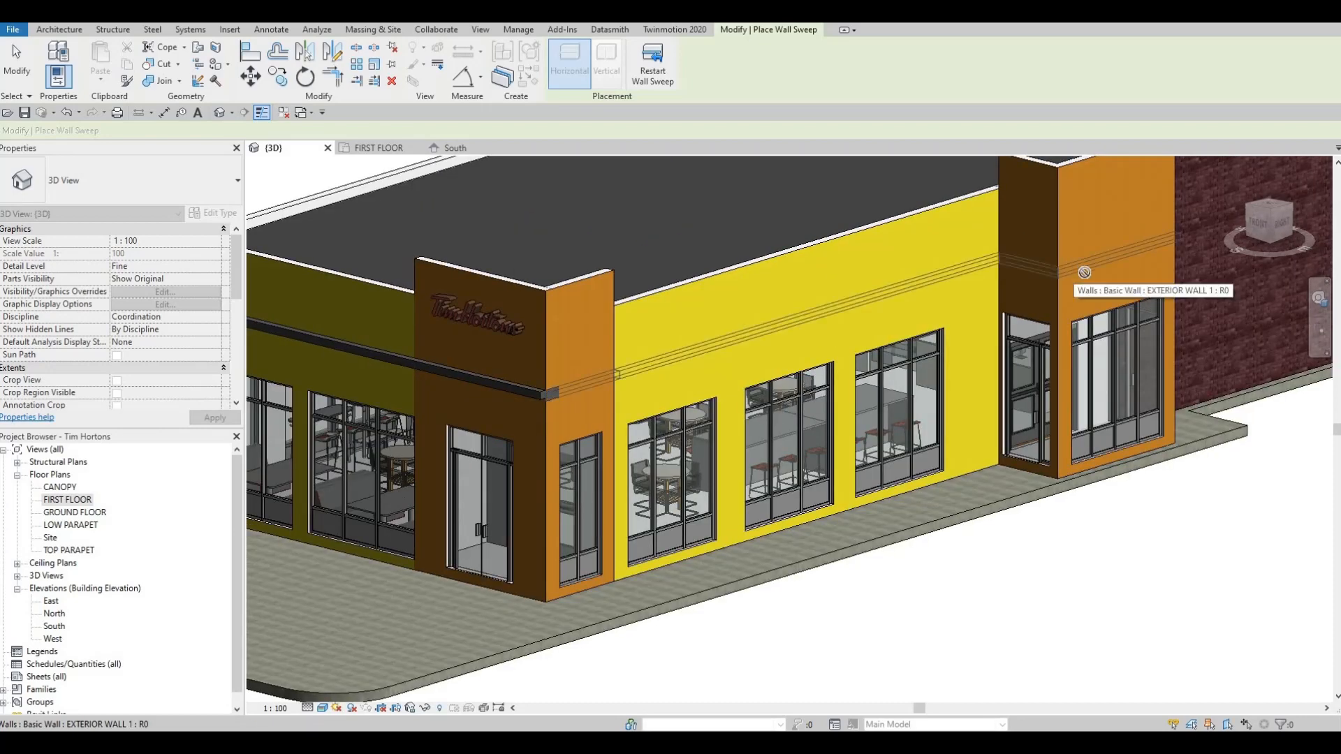
{"action": "left_click", "coordinate": [1084, 272]}
{"action": "middle_click_drag", "start_coordinate": [968, 343], "coordinate": [677, 505], "text": "shift"}
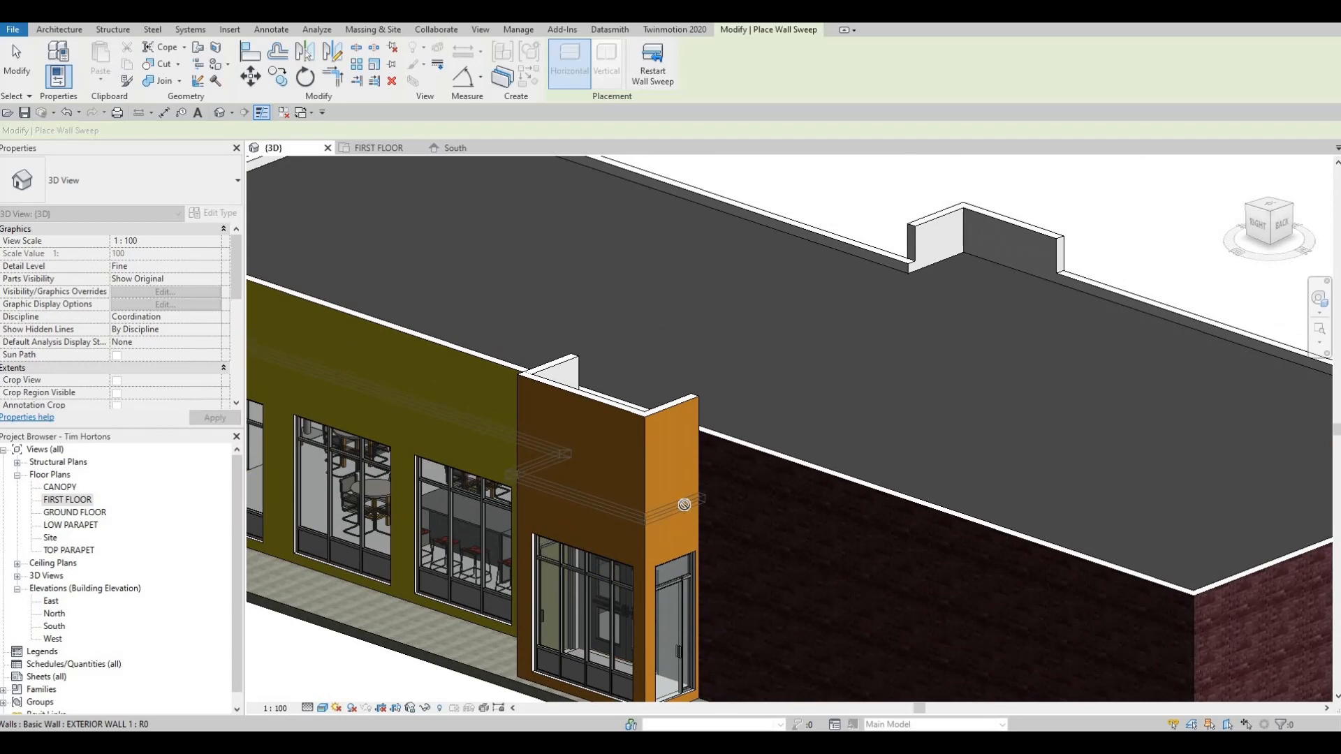
{"action": "key", "text": "Escape"}
{"action": "key", "text": "Escape"}
{"action": "scroll", "coordinate": [761, 482], "scroll_direction": "down", "scroll_amount": 3}
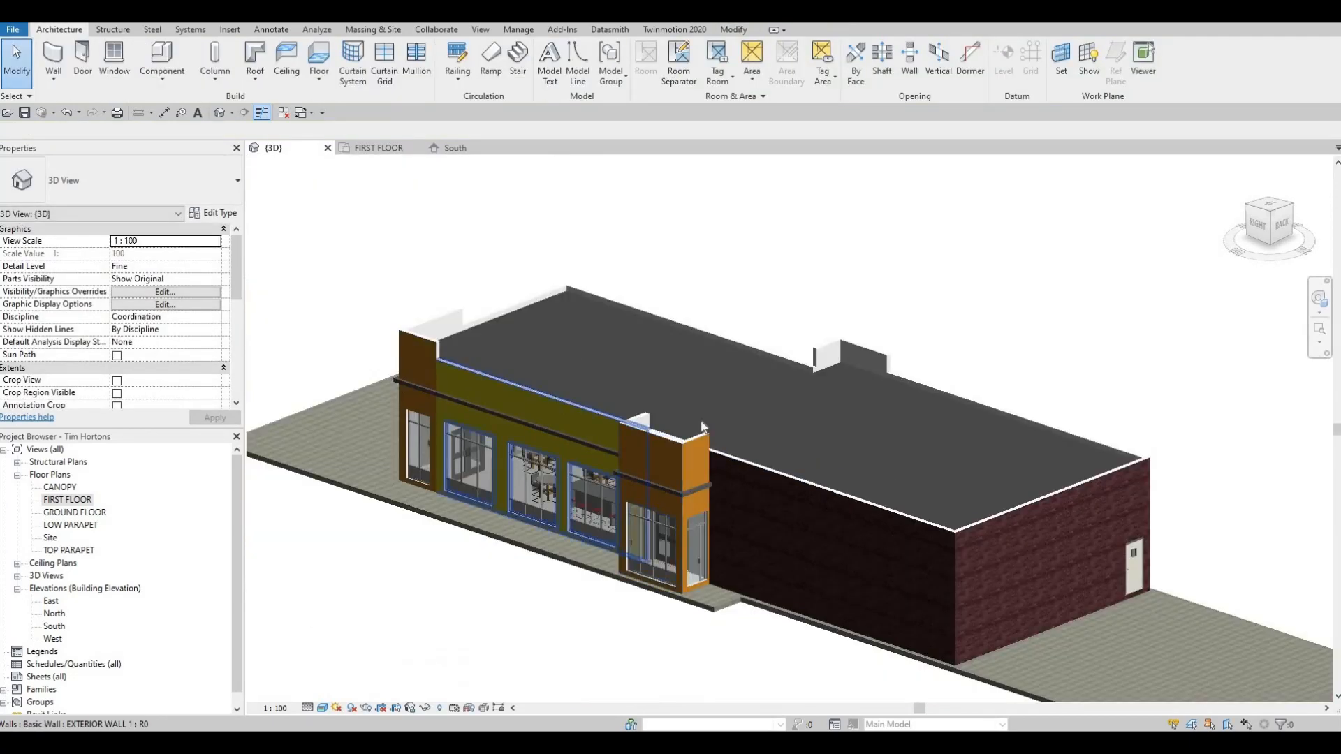
{"action": "middle_click_drag", "start_coordinate": [552, 461], "coordinate": [794, 406], "text": "shift"}
{"action": "middle_click_drag", "start_coordinate": [542, 389], "coordinate": [363, 259]}
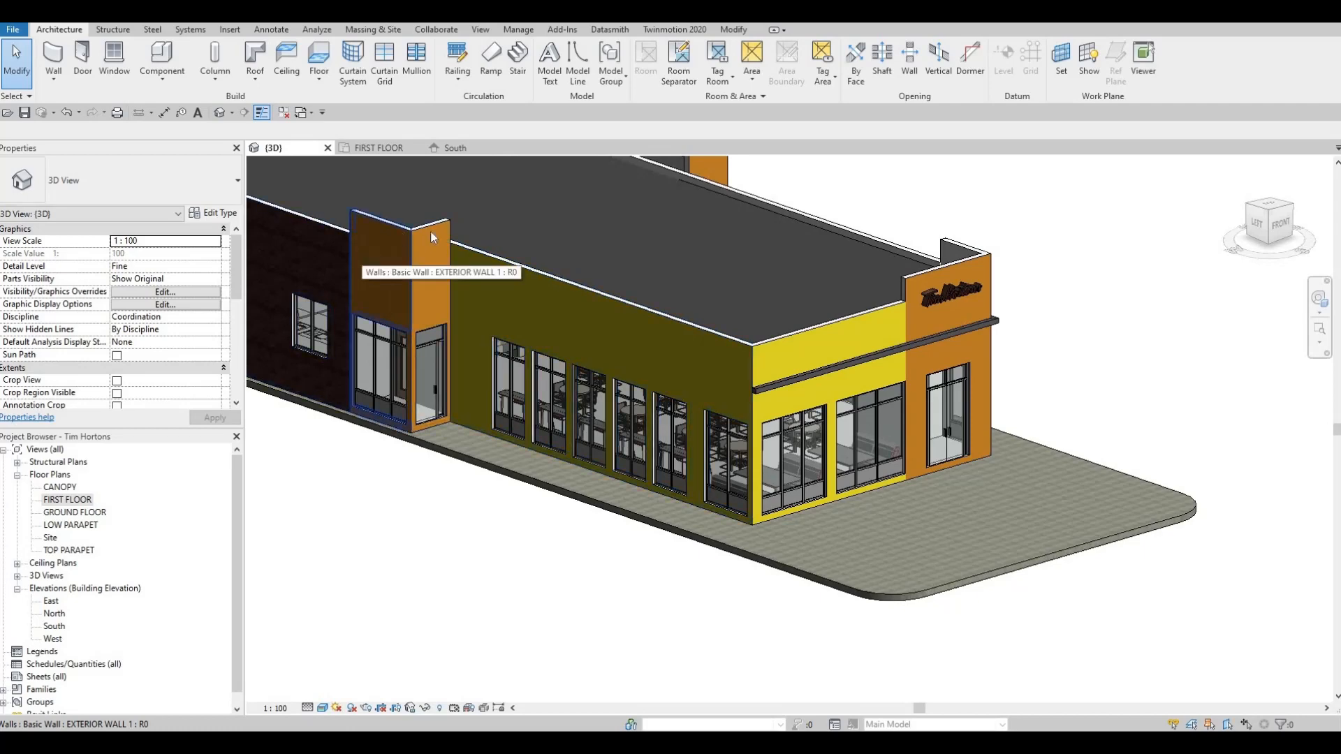
{"action": "left_click", "coordinate": [56, 63]}
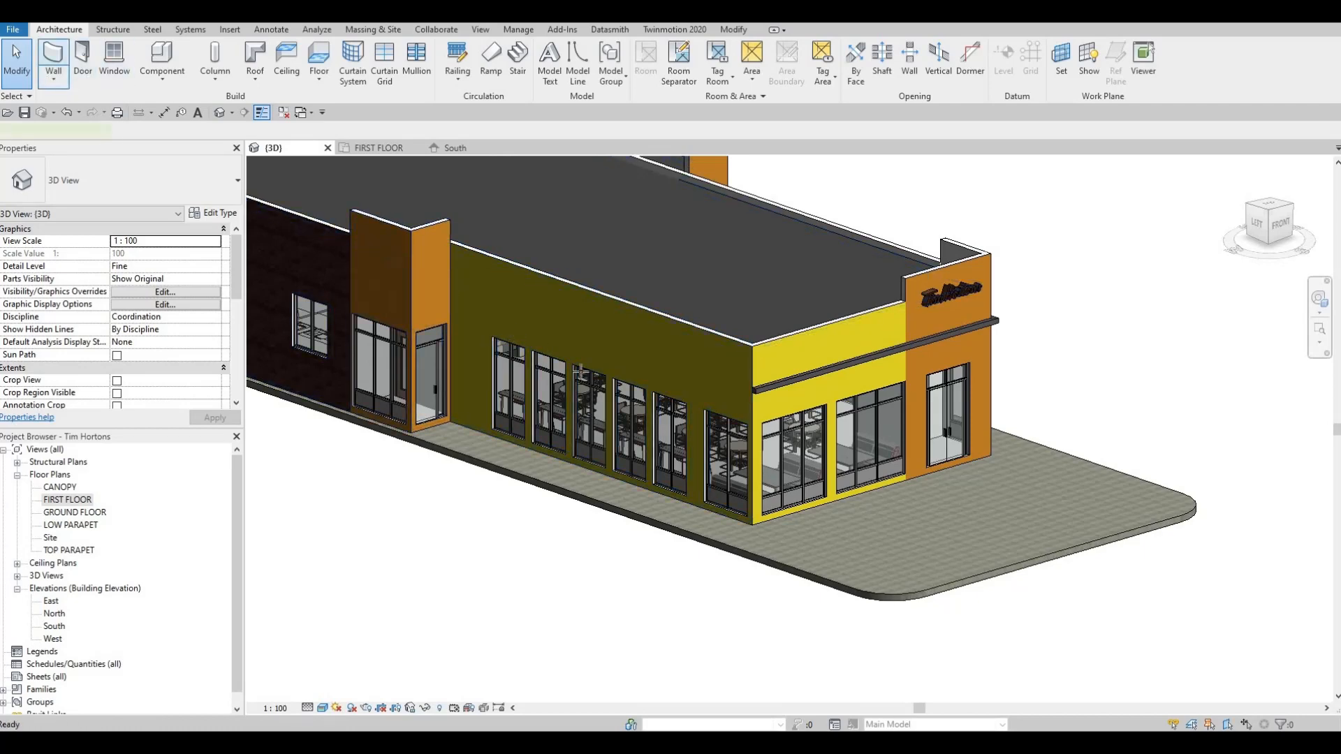
{"action": "key", "text": "Escape"}
{"action": "key", "text": "Escape"}
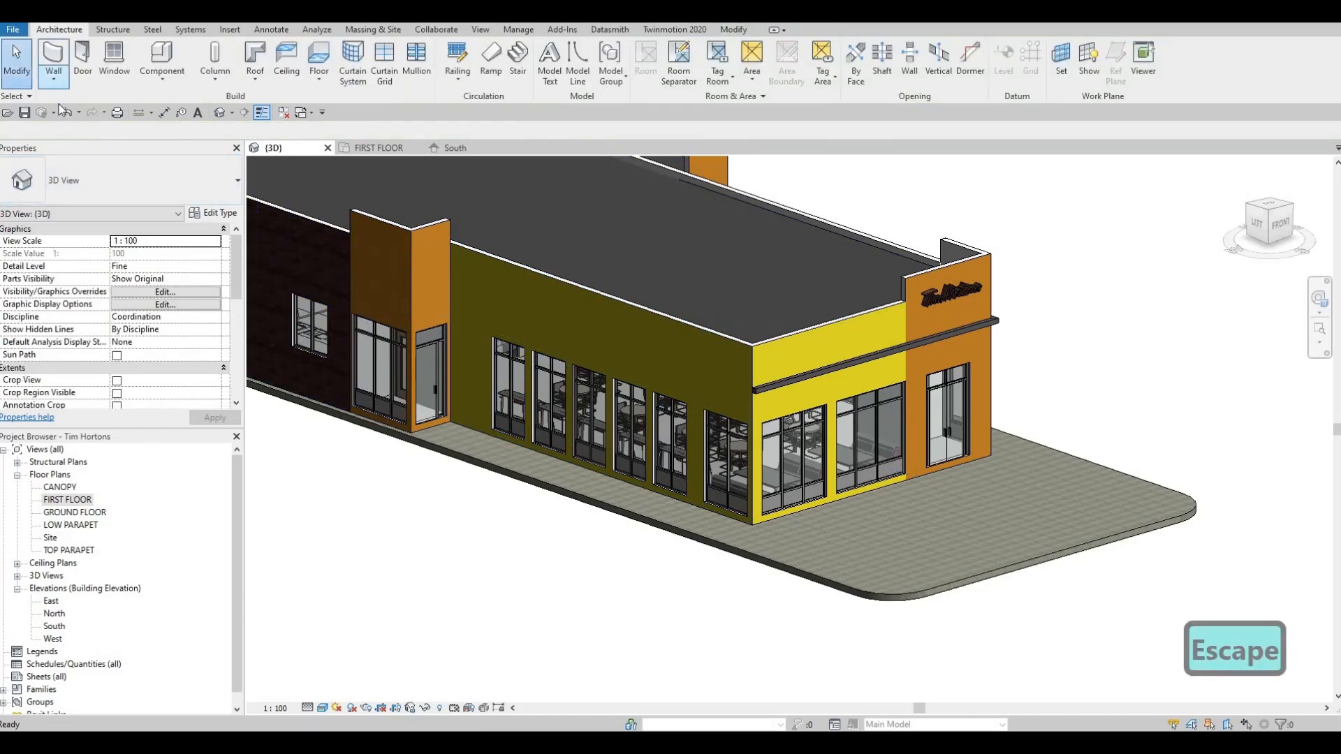
- Place a horizontal Cornice wall sweep along the long yellow side wall, in line with the front wall's sweep
{"action": "left_click", "coordinate": [54, 78]}
{"action": "left_click", "coordinate": [88, 192]}
{"action": "scroll", "coordinate": [657, 353], "scroll_direction": "up", "scroll_amount": 3}
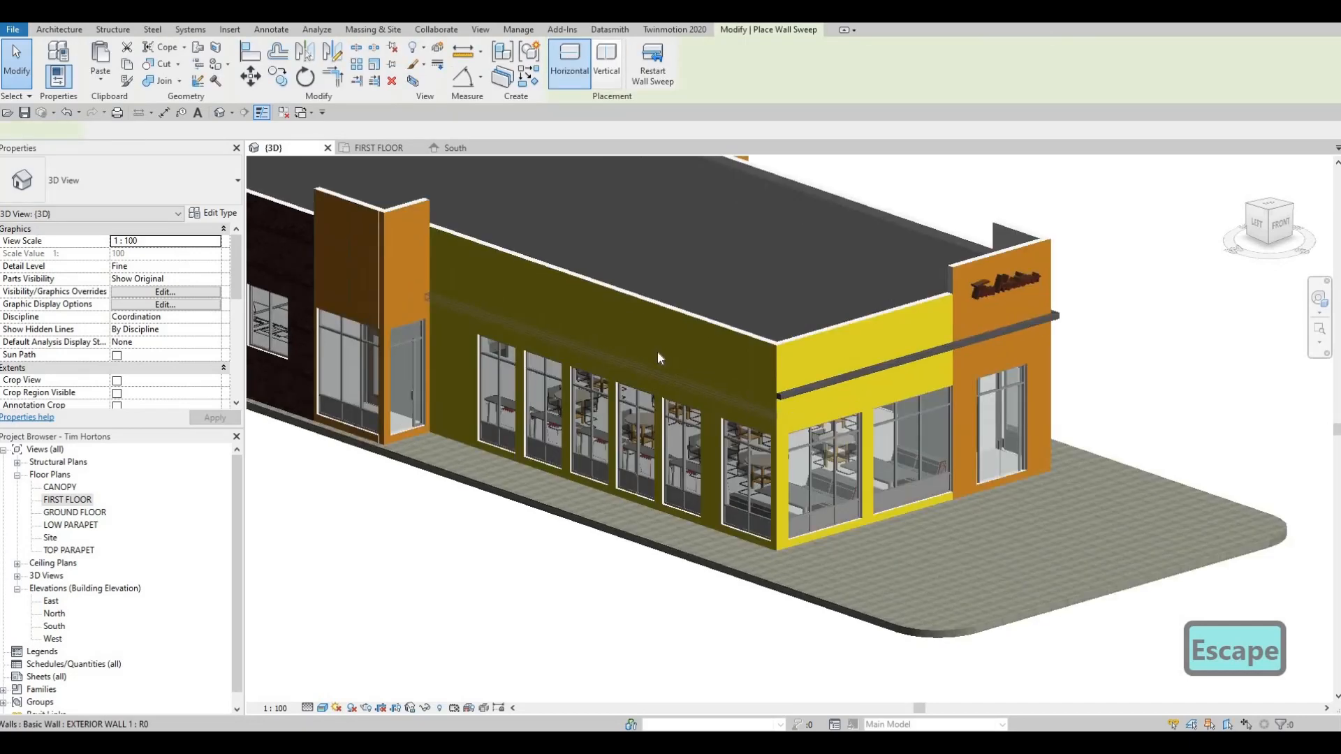
{"action": "left_click", "coordinate": [657, 355]}
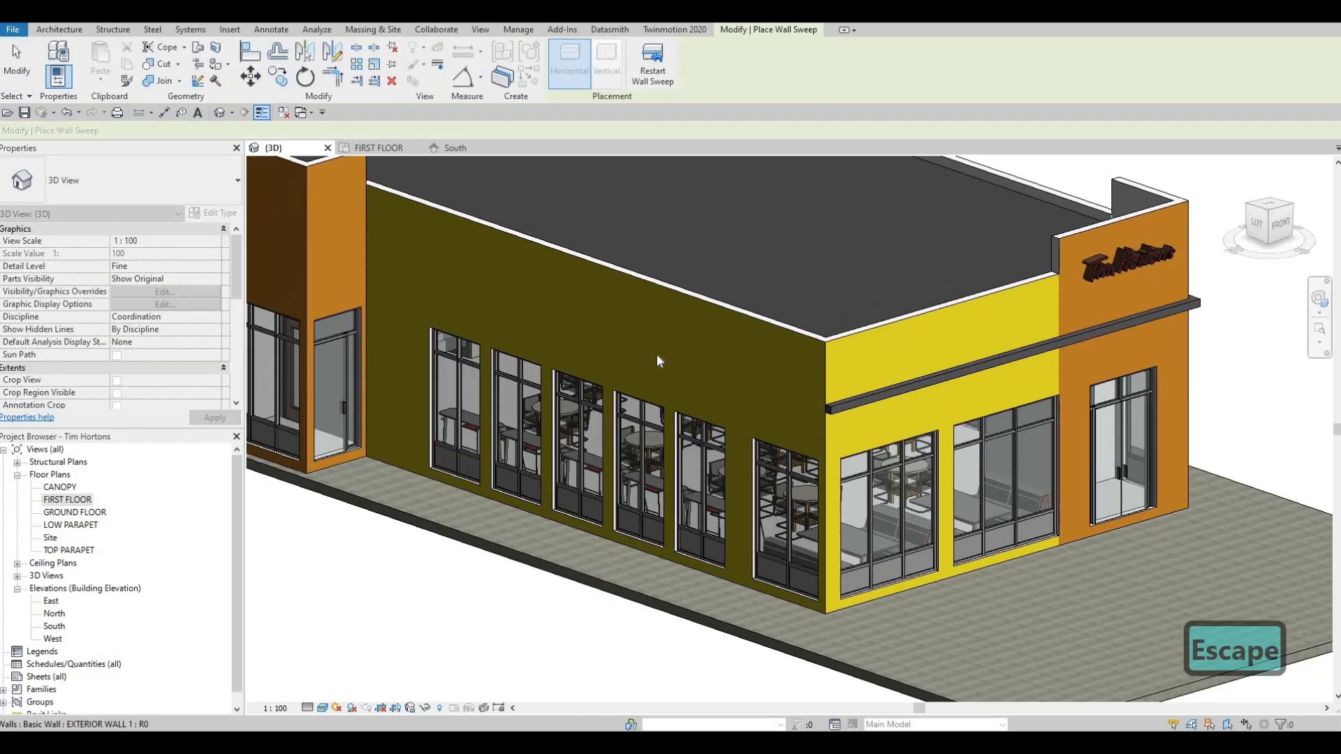
{"action": "key", "text": "Escape"}
{"action": "scroll", "coordinate": [558, 286], "scroll_direction": "up", "scroll_amount": 3}
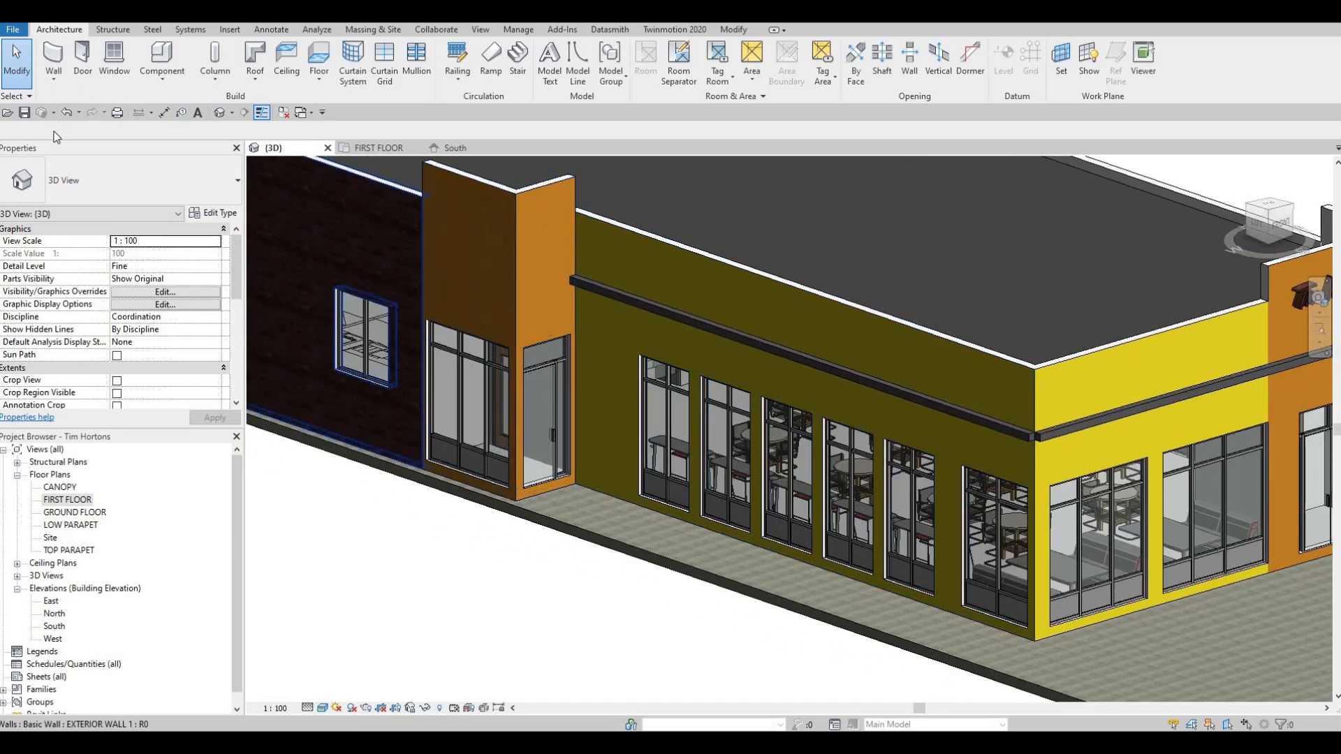
- Place Cornice wall sweeps on the two faces of the orange tower at the far end of the yellow side wall
{"action": "left_click", "coordinate": [53, 80]}
{"action": "left_click", "coordinate": [88, 191]}
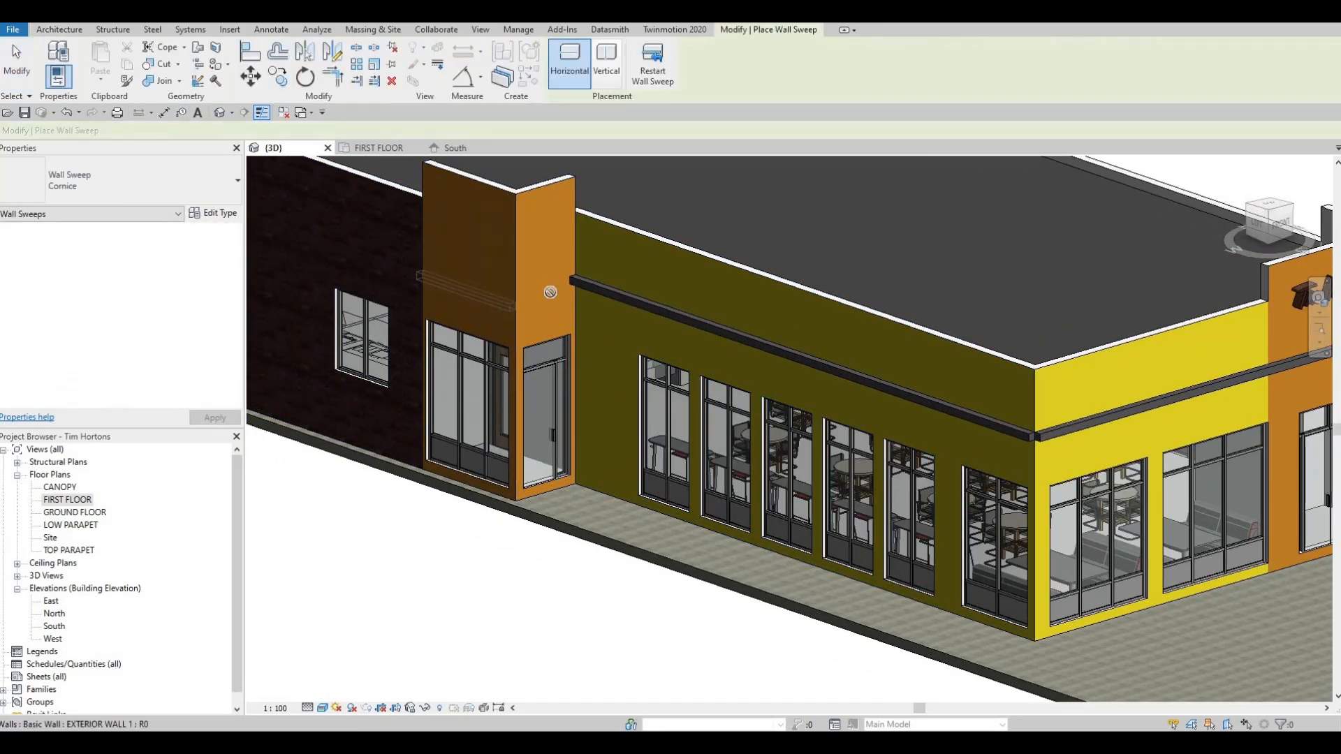
{"action": "left_click", "coordinate": [548, 292]}
{"action": "left_click", "coordinate": [499, 301]}
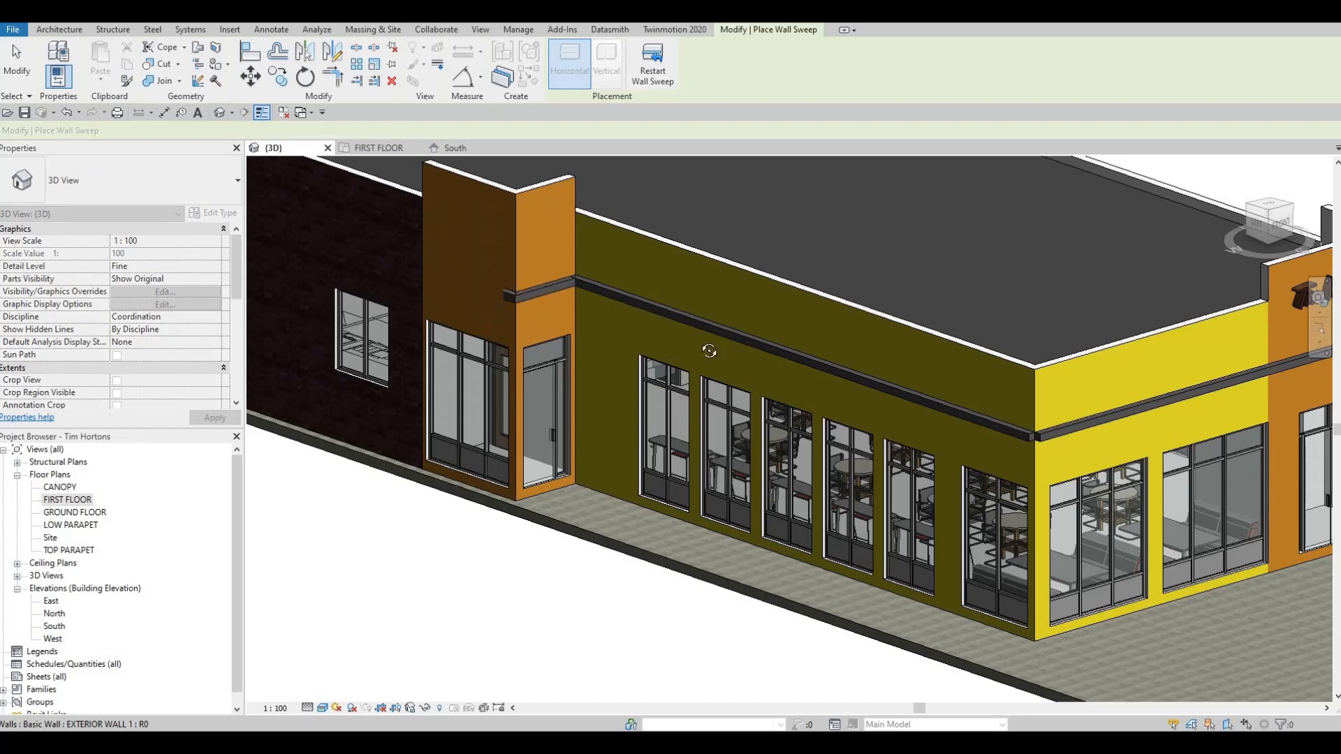
{"action": "middle_click_drag", "start_coordinate": [603, 211], "coordinate": [758, 217], "text": "shift"}
{"action": "middle_click_drag", "start_coordinate": [669, 387], "coordinate": [593, 181]}
{"action": "middle_click_drag", "start_coordinate": [789, 370], "coordinate": [606, 249], "text": "shift"}
{"action": "key", "text": "Escape"}
{"action": "scroll", "coordinate": [606, 249], "scroll_direction": "up", "scroll_amount": 6}
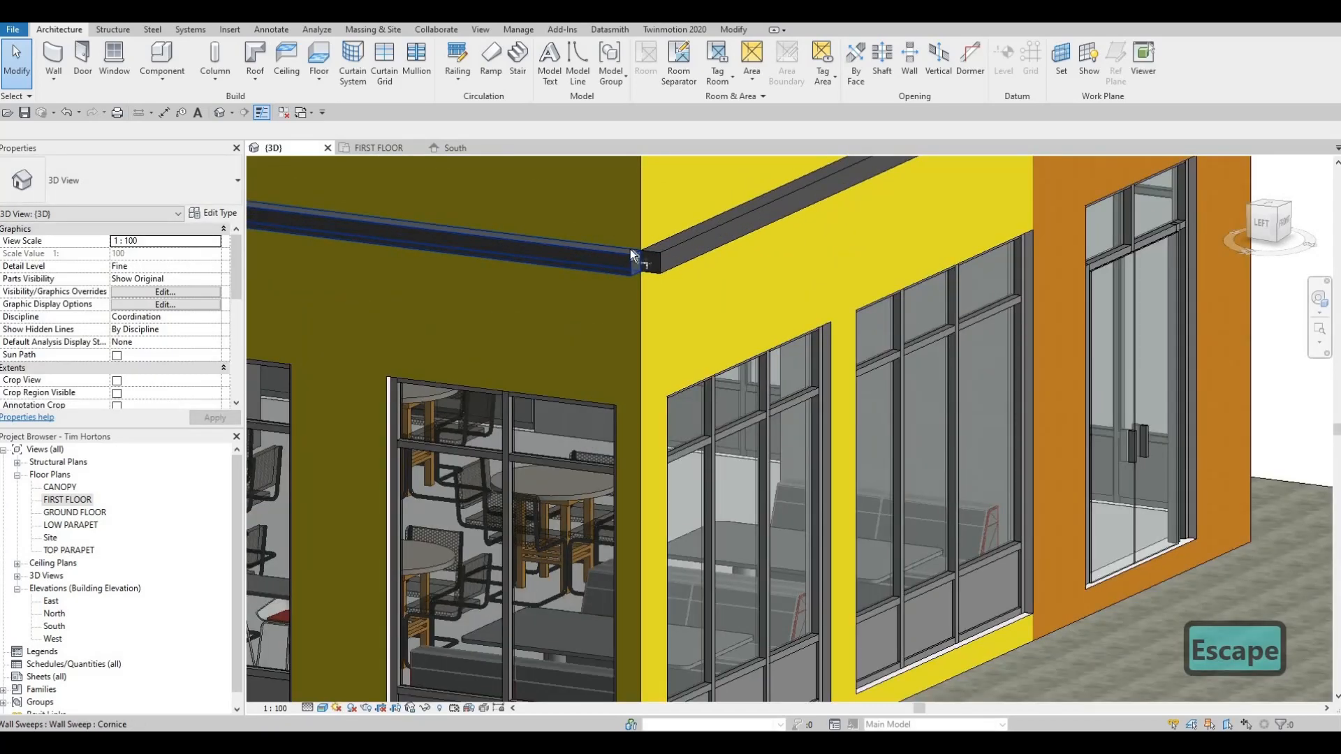
{"action": "key", "text": "t"}
{"action": "key", "text": "r"}
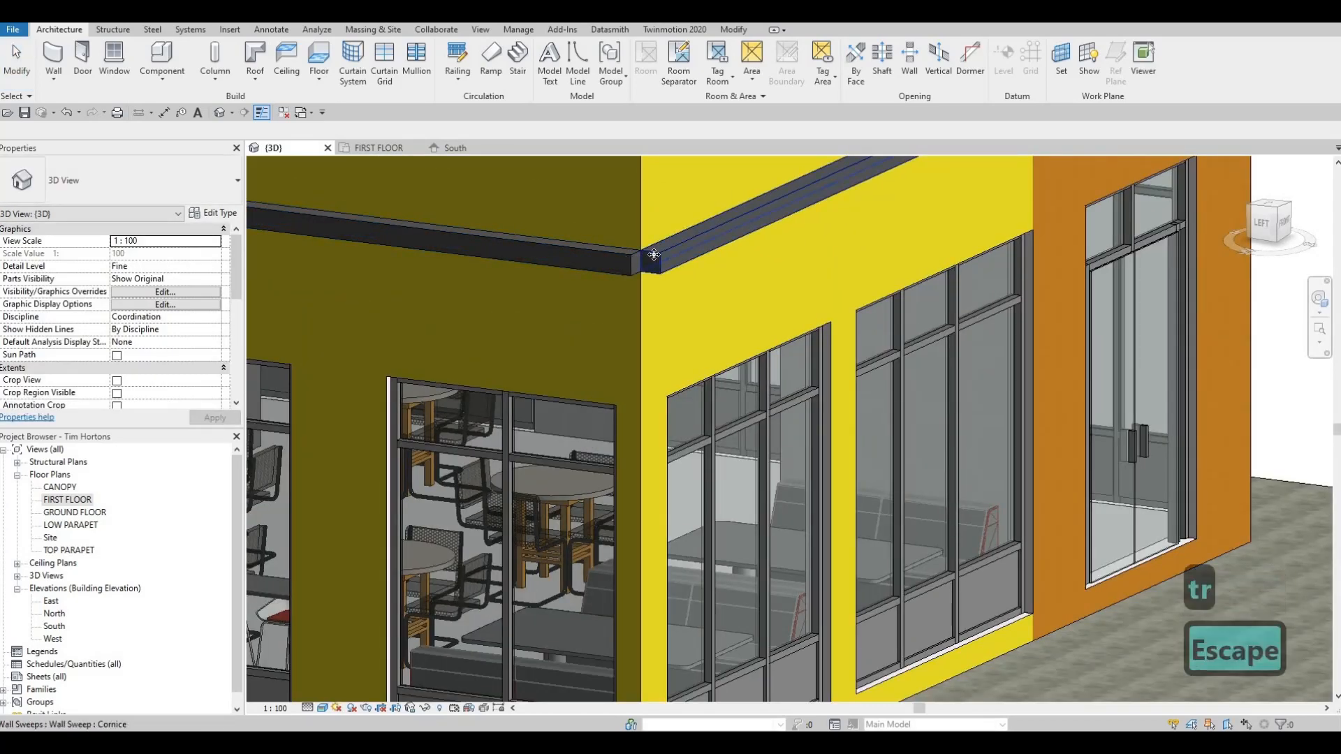
{"action": "key", "text": "Escape"}
- Pull the ends of the front and side wall sweeps toward each other at the corner of the yellow walls
{"action": "left_click", "coordinate": [645, 274]}
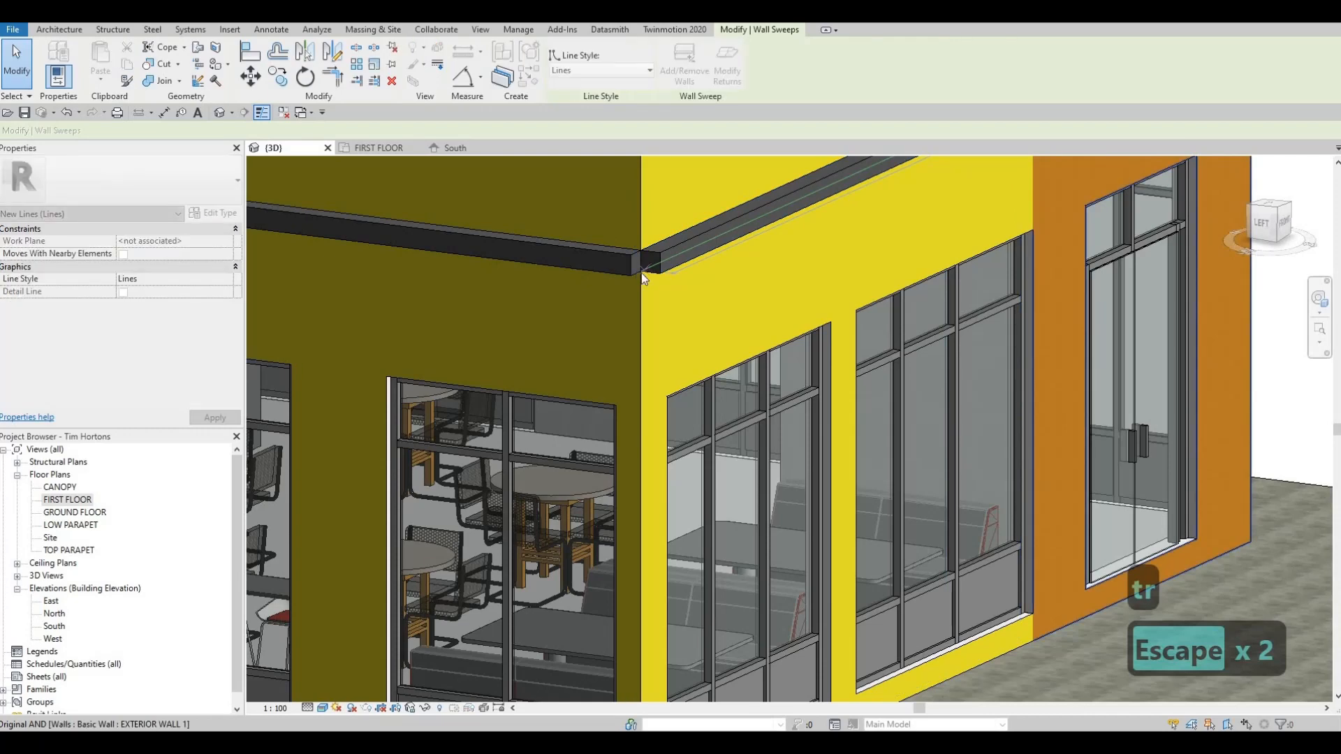
{"action": "key", "text": "F1"}
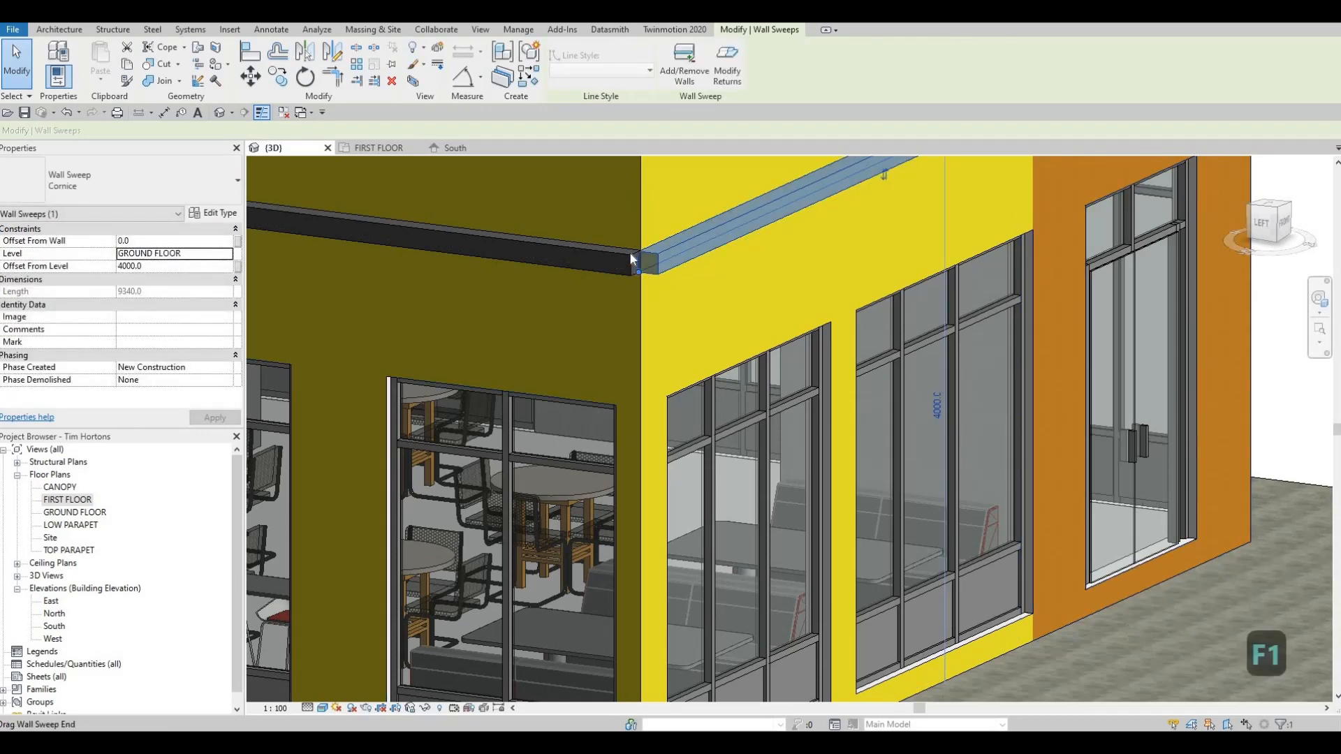
{"action": "scroll", "coordinate": [633, 266], "scroll_direction": "up", "scroll_amount": 2}
{"action": "left_click", "coordinate": [631, 266]}
{"action": "left_click_drag", "start_coordinate": [645, 276], "coordinate": [665, 274]}
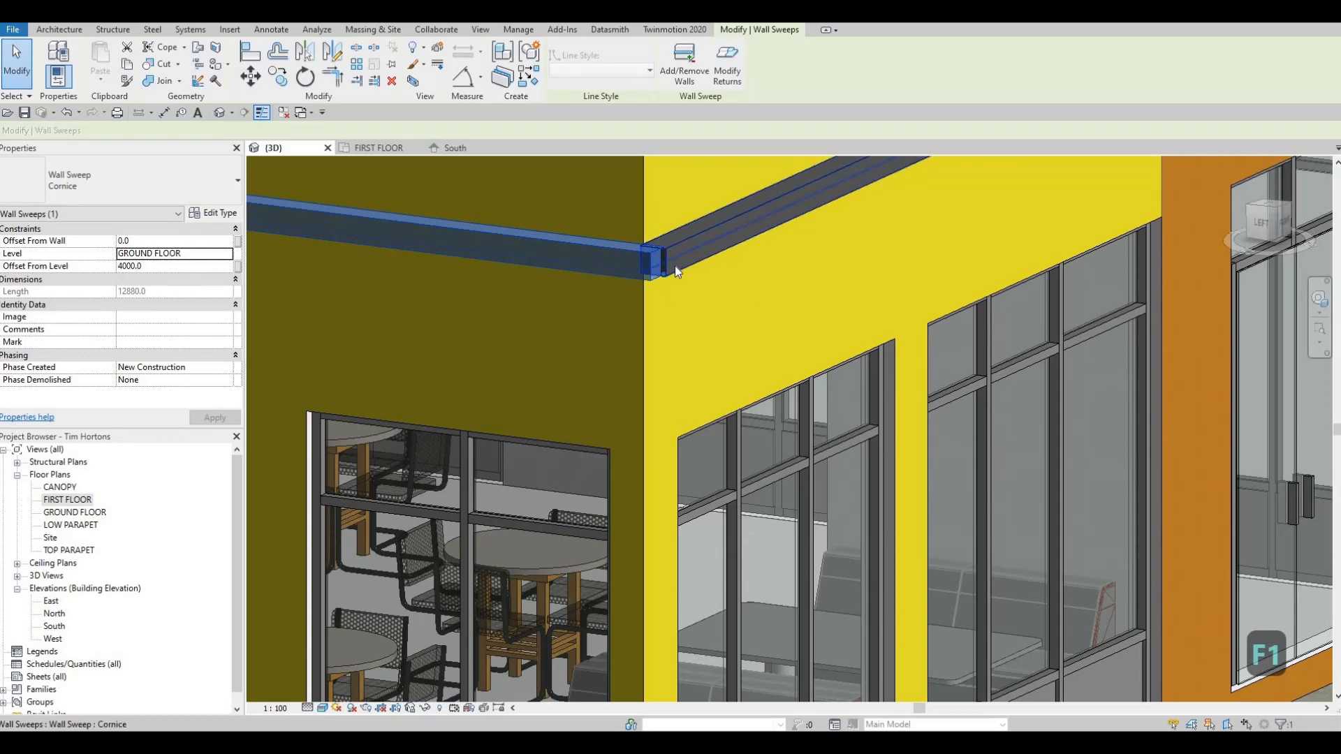
{"action": "key", "text": "t"}
{"action": "key", "text": "r"}
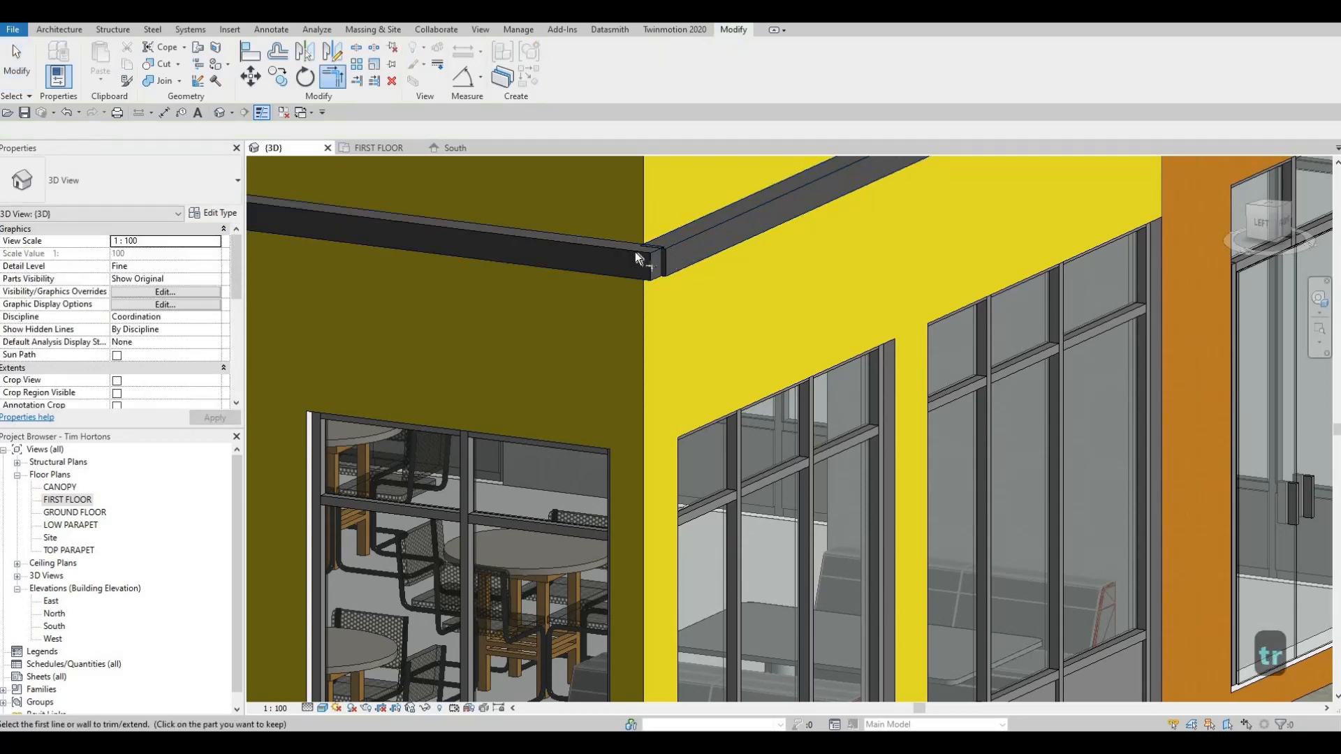
{"action": "scroll", "coordinate": [673, 257], "scroll_direction": "up", "scroll_amount": 5}
{"action": "key", "text": "Escape"}
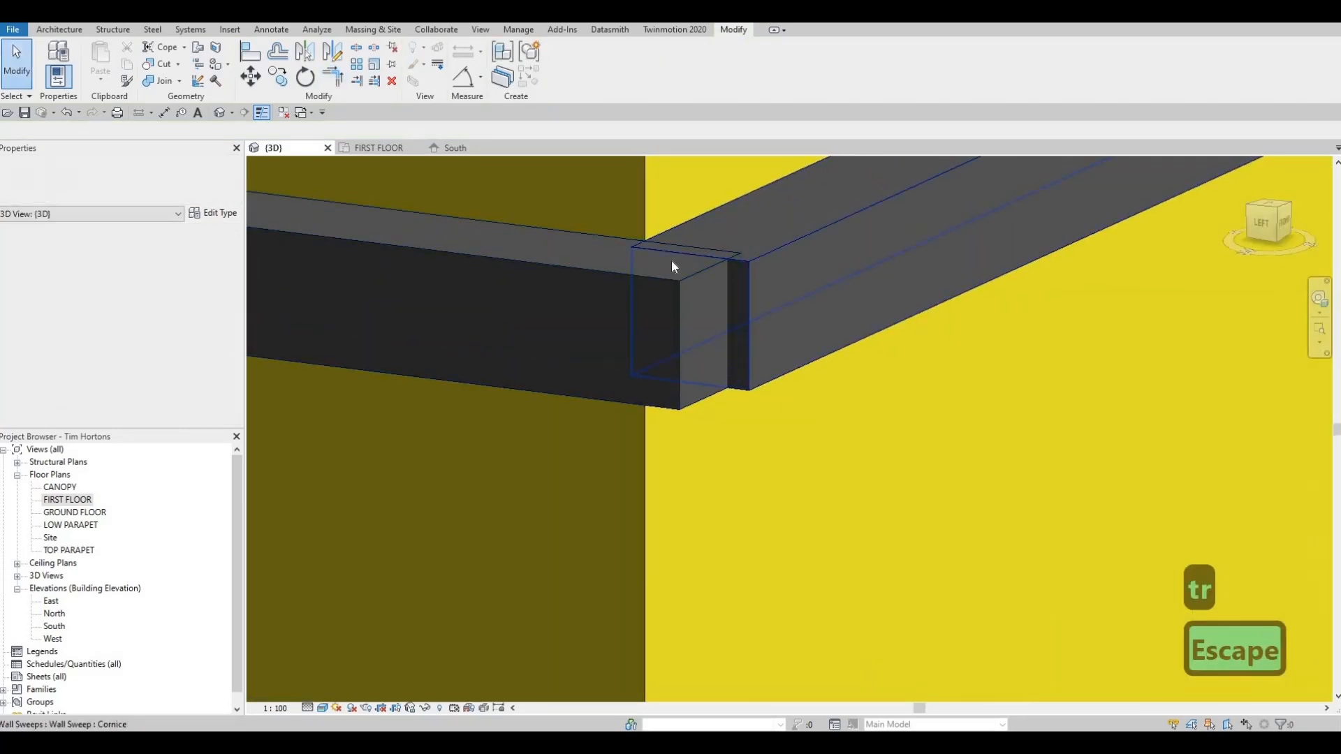
{"action": "key", "text": "a"}
{"action": "key", "text": "l"}
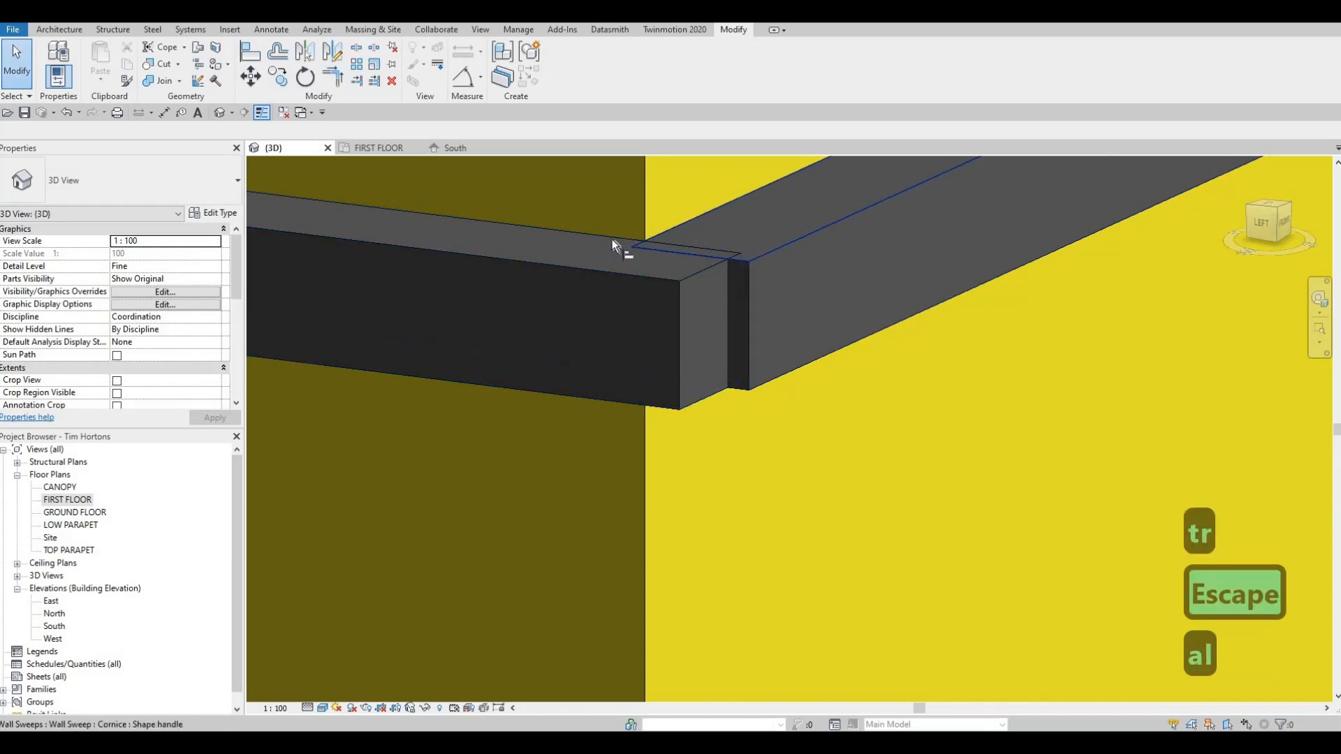
{"action": "key", "text": "Escape"}
{"action": "key", "text": "Escape"}
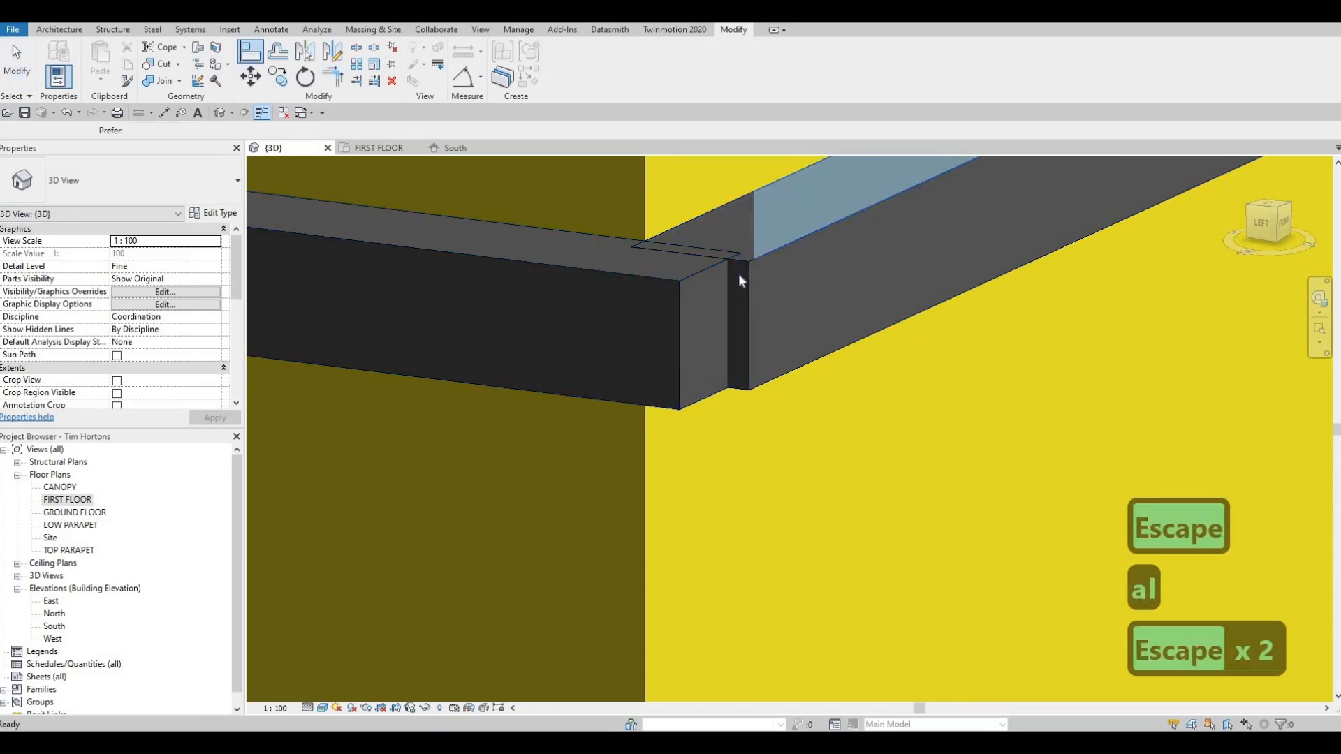
{"action": "scroll", "coordinate": [739, 273], "scroll_direction": "down", "scroll_amount": 2}
{"action": "left_click", "coordinate": [739, 277]}
{"action": "key", "text": "Escape"}
{"action": "key", "text": "Escape"}
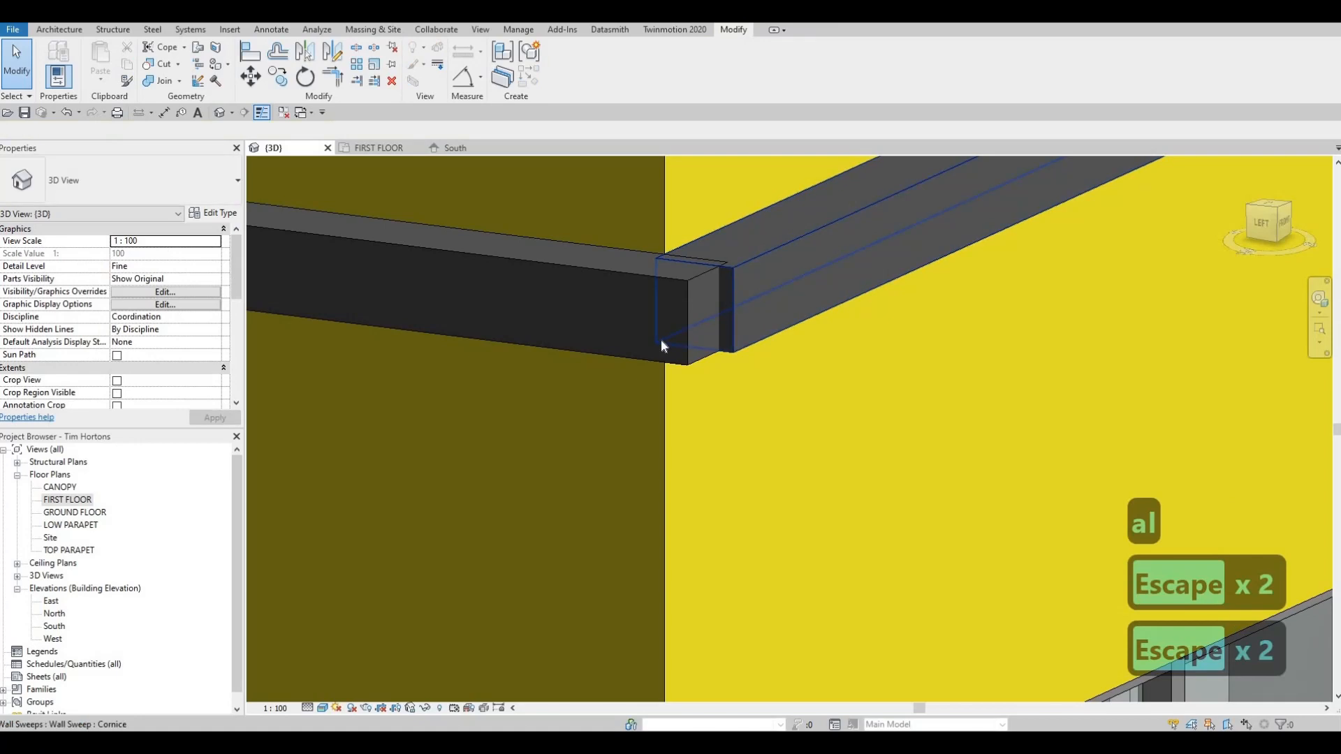
- Shorten the front wall sweep so its free end stops where the yellow front wall meets the orange entrance wall
{"action": "left_click", "coordinate": [661, 342]}
{"action": "left_click_drag", "start_coordinate": [656, 341], "coordinate": [687, 328]}
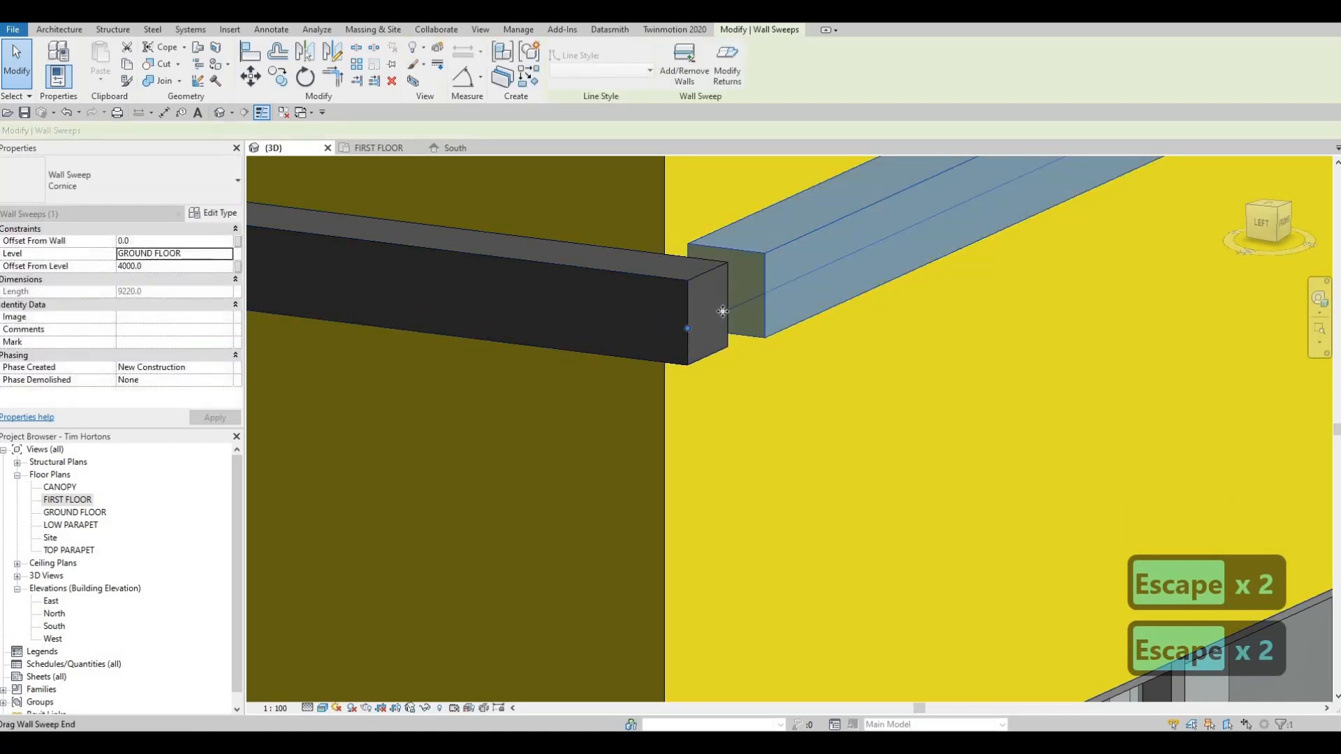
{"action": "scroll", "coordinate": [723, 311], "scroll_direction": "down", "scroll_amount": 4}
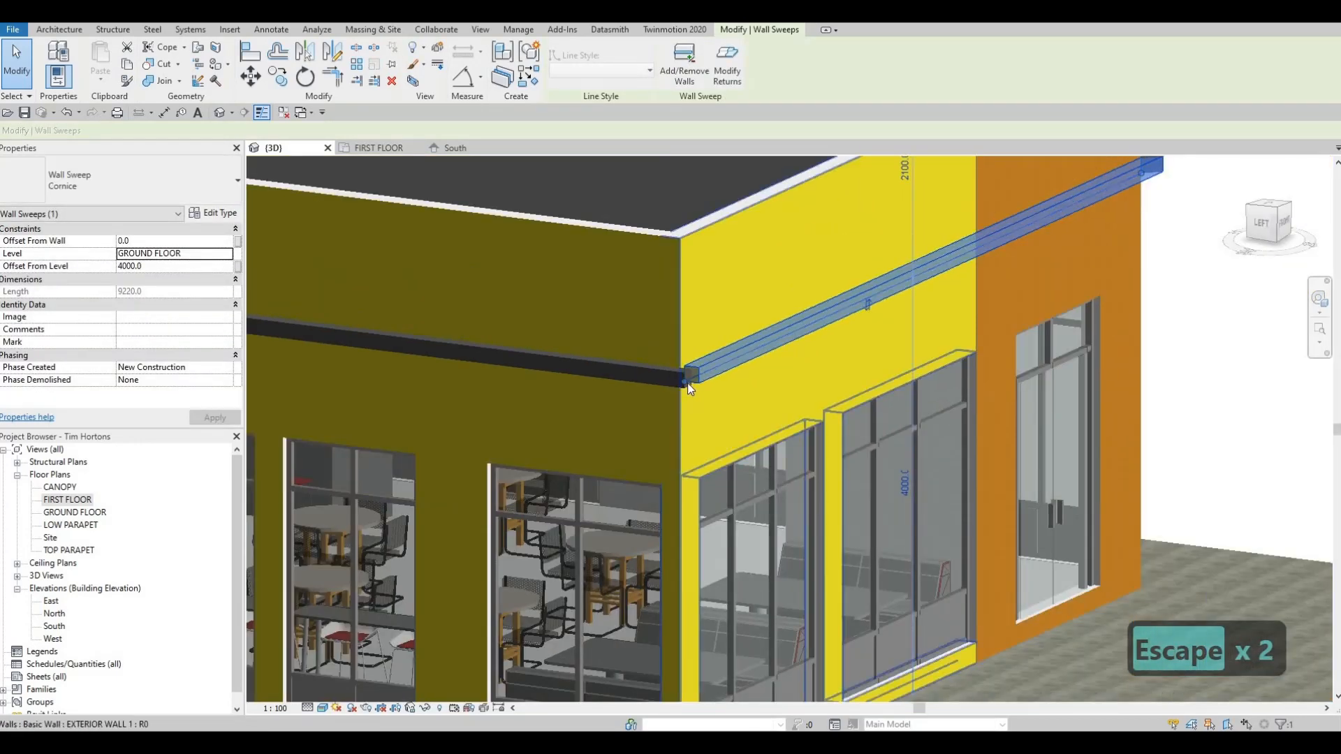
{"action": "left_click_drag", "start_coordinate": [686, 382], "coordinate": [986, 245]}
{"action": "key", "text": "Escape"}
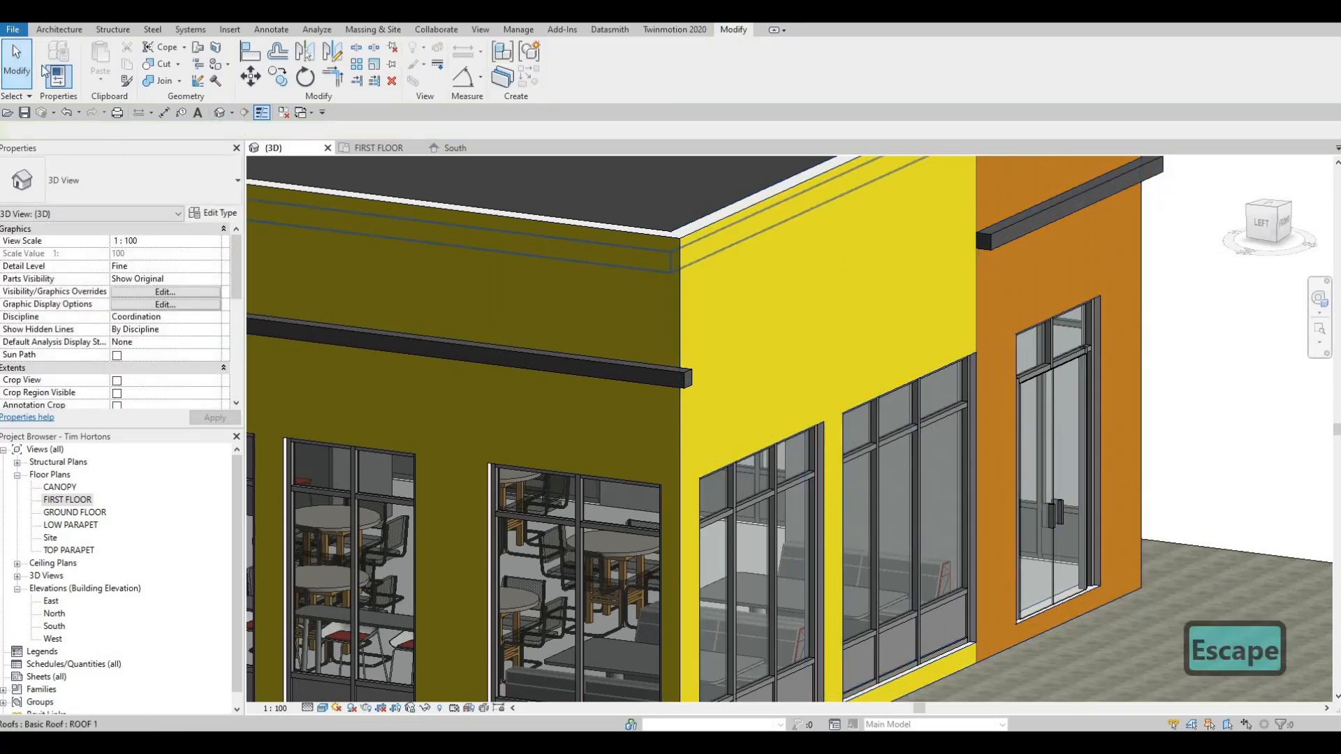
{"action": "key", "text": "Escape"}
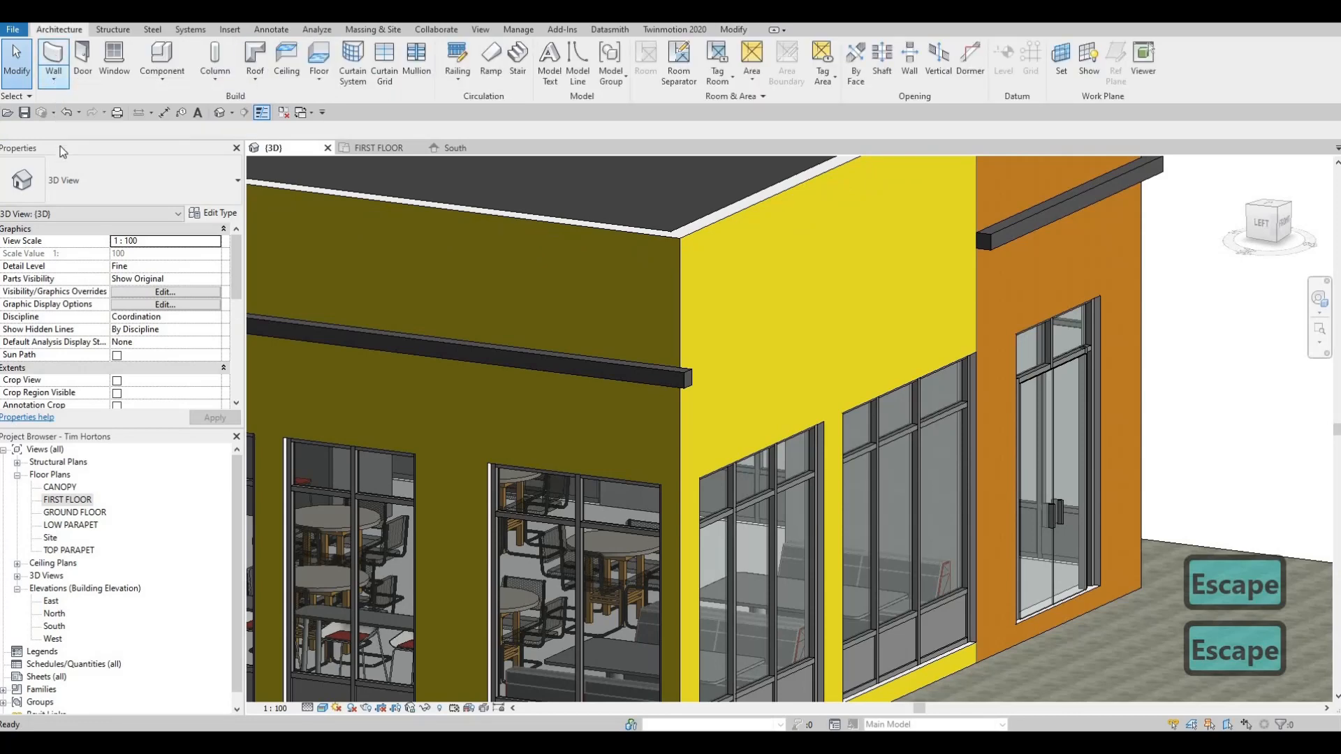
- Place a separate horizontal Cornice wall sweep across the yellow front wall, in line with the orange wall's sweep
{"action": "left_click", "coordinate": [53, 79]}
{"action": "left_click", "coordinate": [69, 190]}
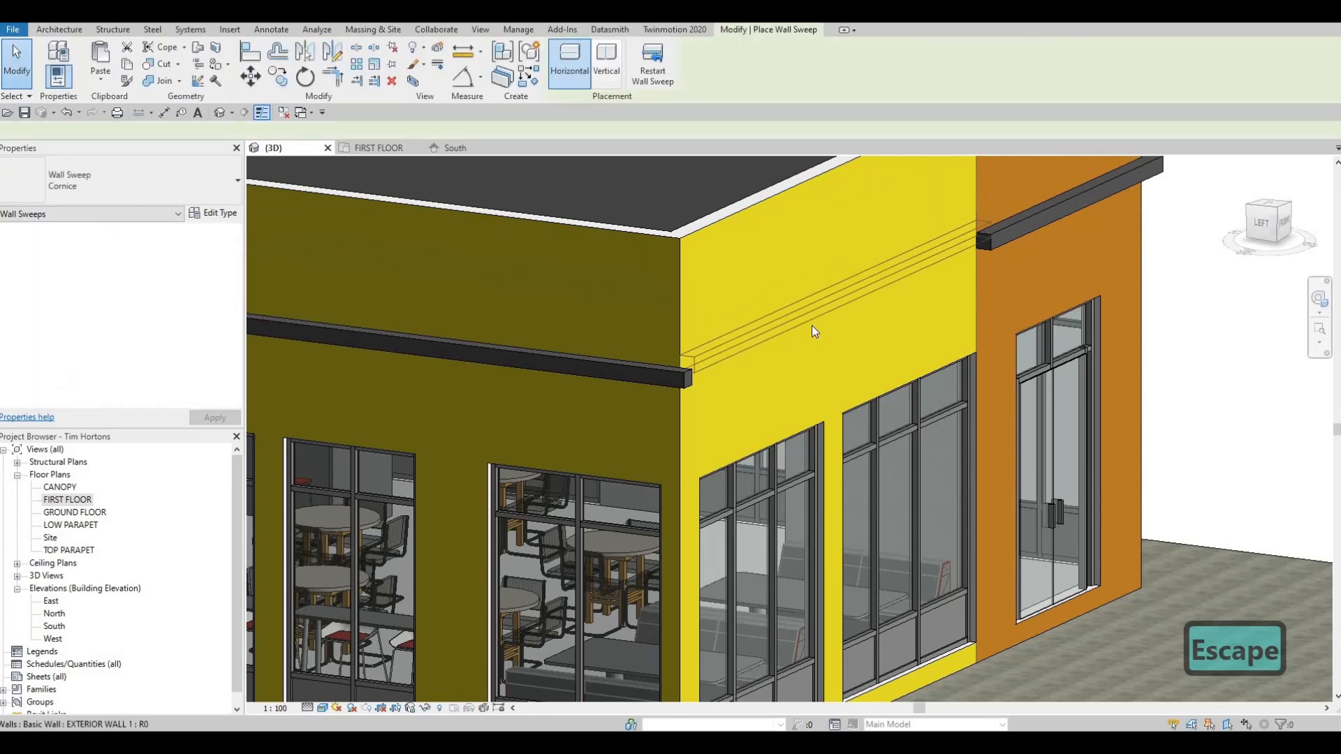
{"action": "left_click", "coordinate": [812, 326]}
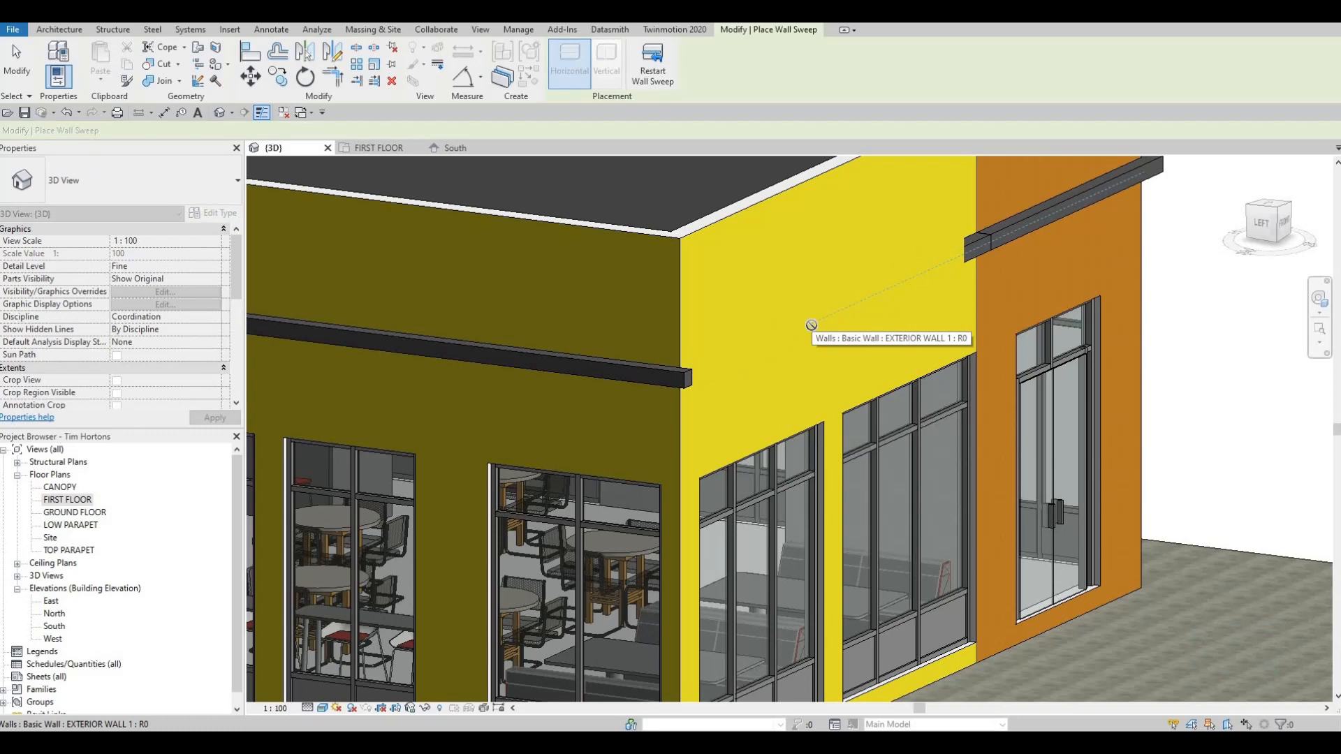
{"action": "key", "text": "Escape"}
{"action": "key", "text": "Escape"}
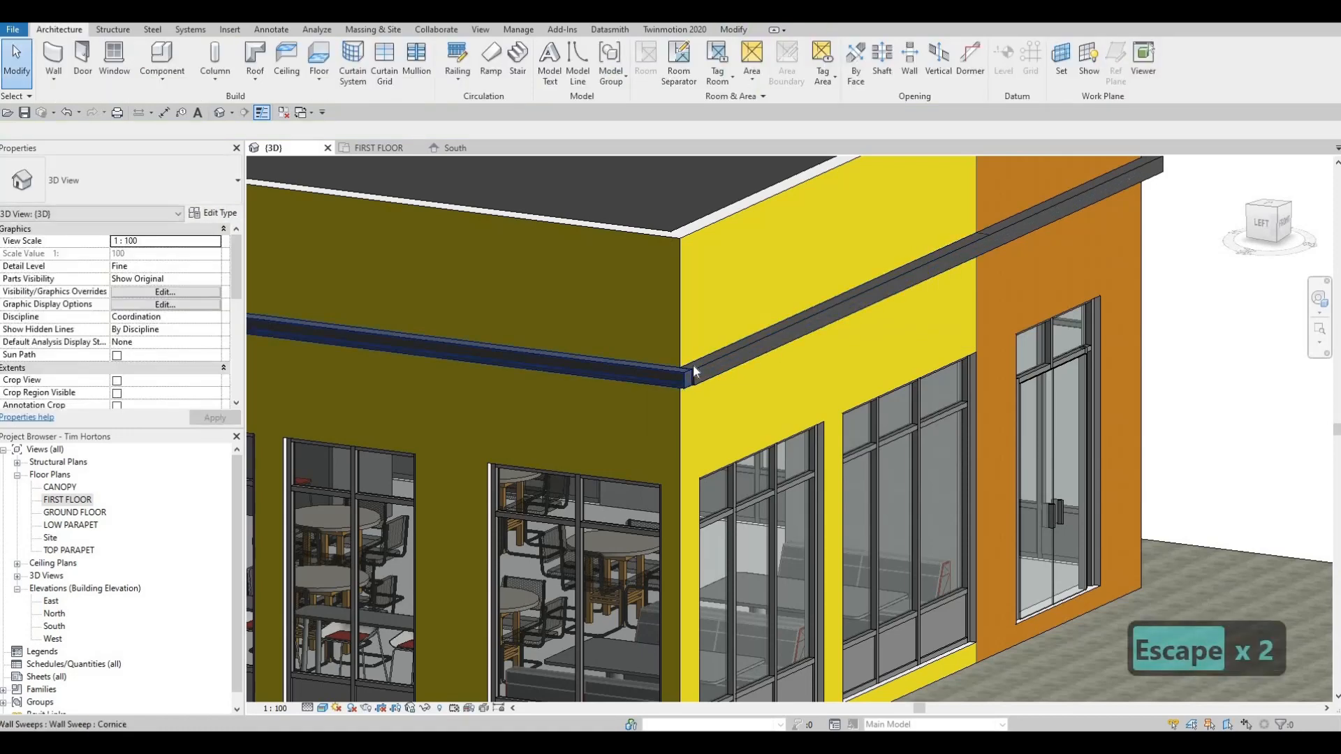
- Adjust the side wall sweep's end at the yellow corner so it joins the front sweep cleanly
{"action": "scroll", "coordinate": [693, 363], "scroll_direction": "up", "scroll_amount": 3}
{"action": "left_click", "coordinate": [702, 388]}
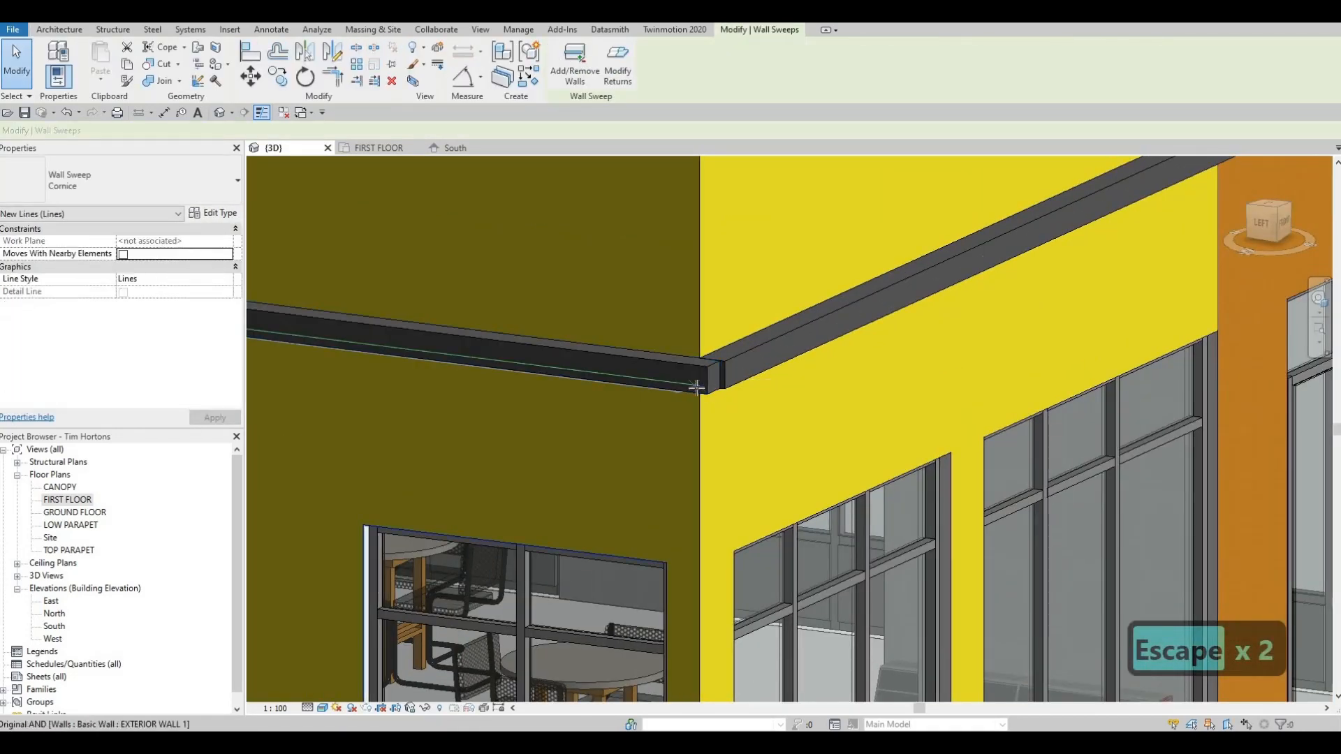
{"action": "key", "text": "Escape"}
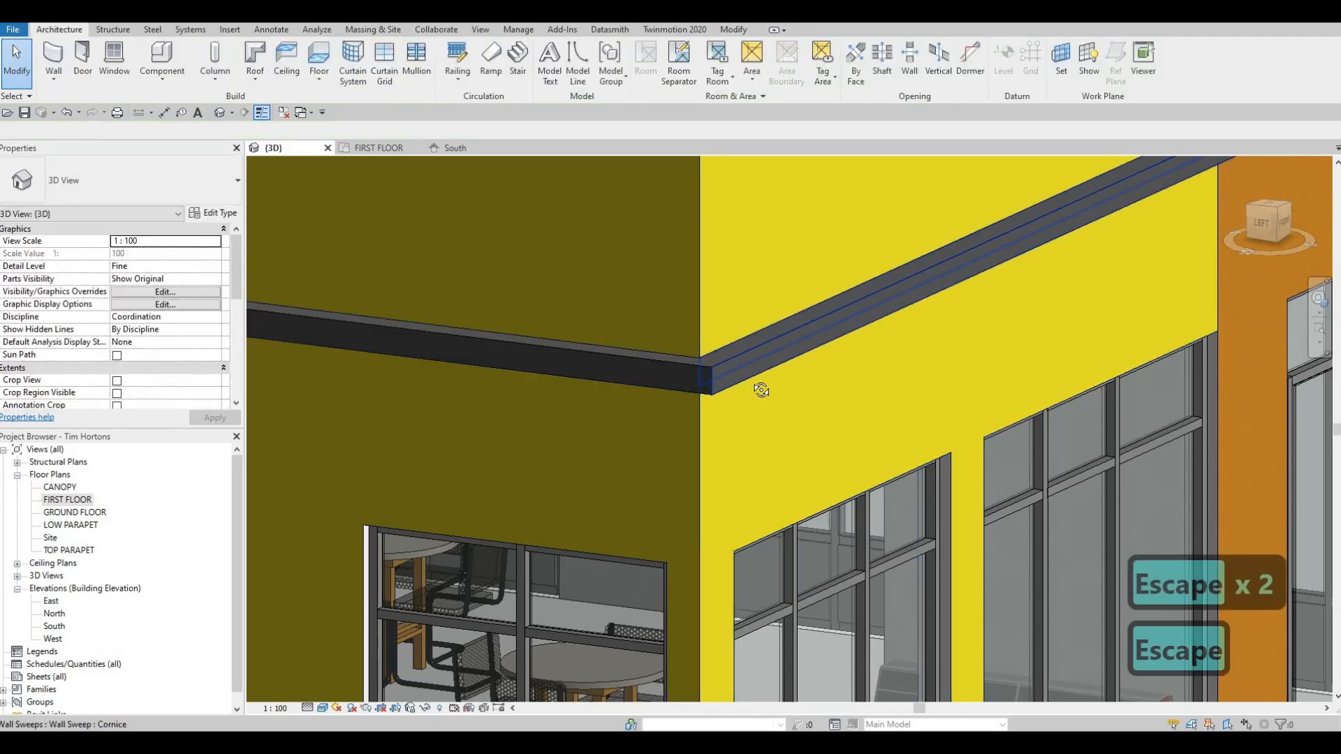
{"action": "scroll", "coordinate": [754, 389], "scroll_direction": "down", "scroll_amount": 5}
{"action": "key", "text": "Escape"}
{"action": "middle_click_drag", "start_coordinate": [580, 410], "coordinate": [907, 295], "text": "shift"}
{"action": "key", "text": "Escape"}
- Open the Cornice wall sweep's type properties and review its profile and subcategory settings
{"action": "left_click", "coordinate": [907, 293]}
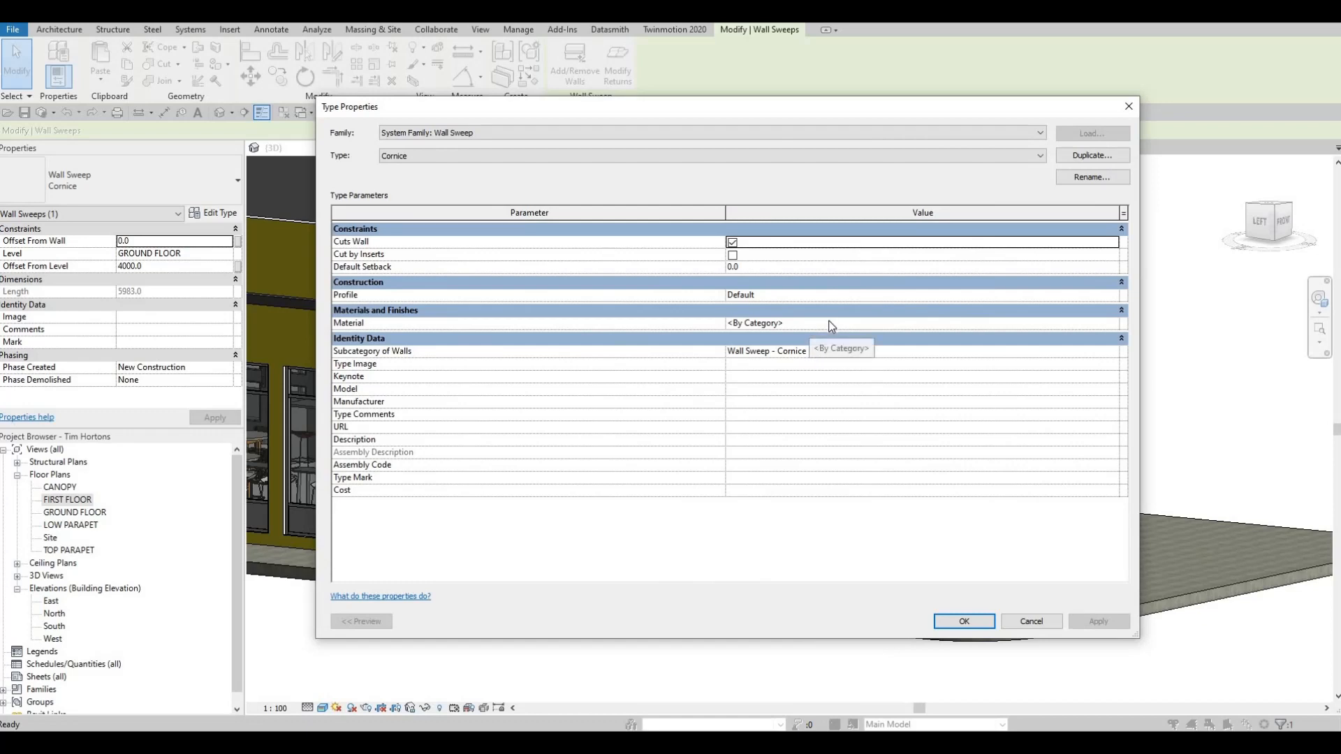
{"action": "left_click", "coordinate": [777, 294]}
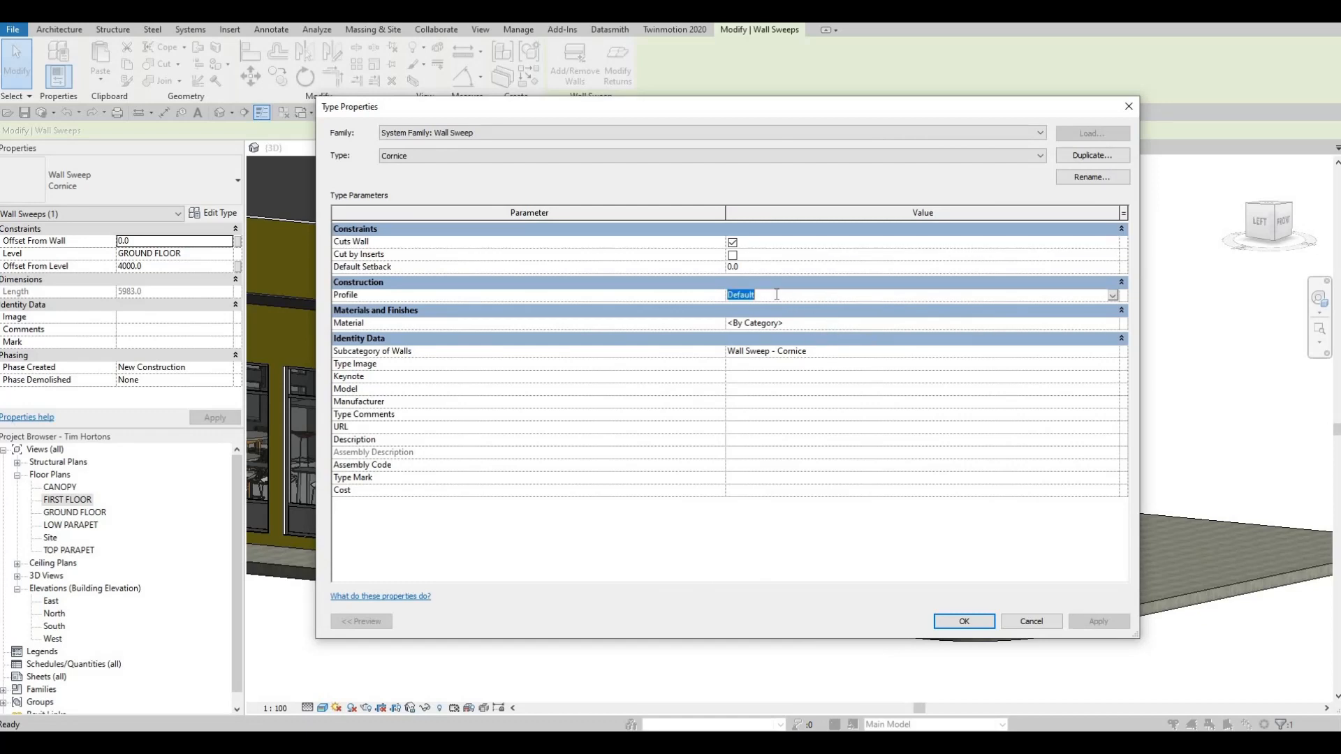
{"action": "left_click", "coordinate": [821, 350]}
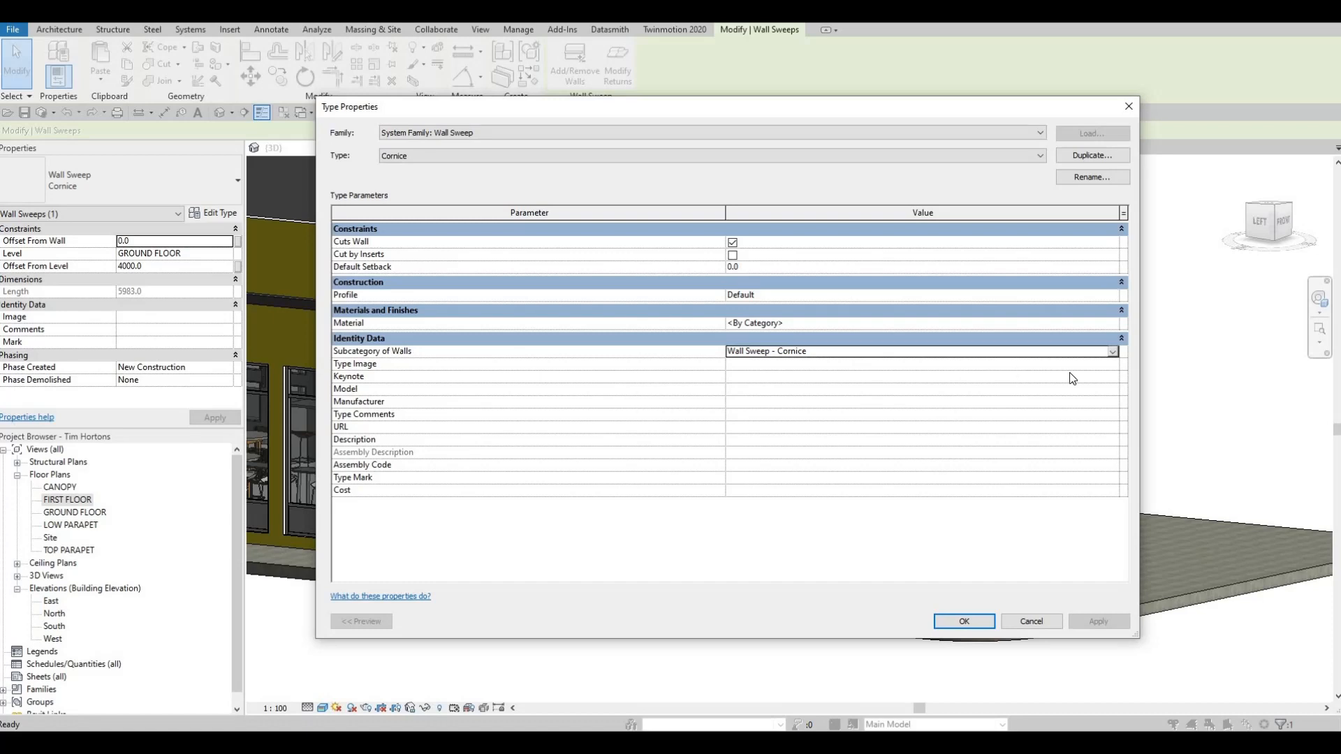
{"action": "left_click", "coordinate": [1113, 352]}
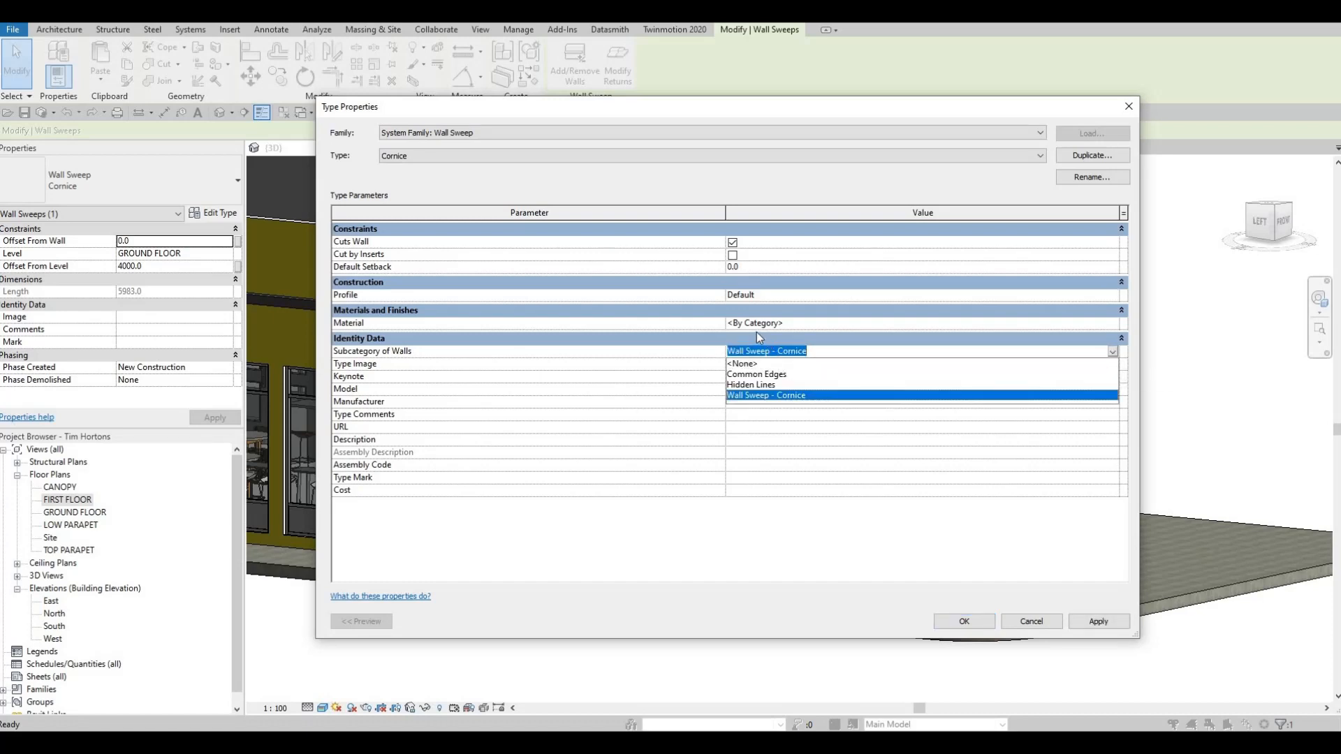
{"action": "key", "text": "Escape"}
{"action": "key", "text": "Escape"}
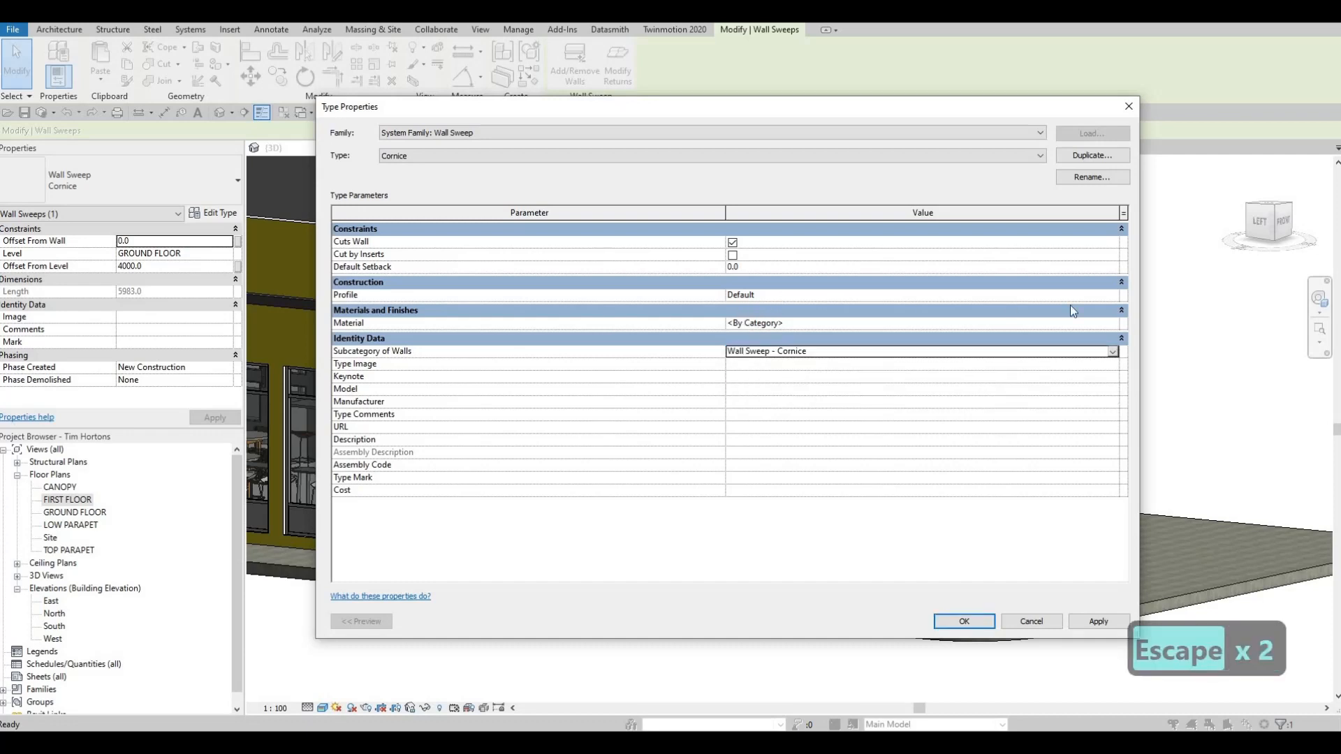
- Set the Cornice type's profile to M_Wall Sweep-Brick Soldier Course : 2 Bricks and apply it to the model
{"action": "left_click", "coordinate": [1110, 296]}
{"action": "left_click", "coordinate": [1112, 296]}
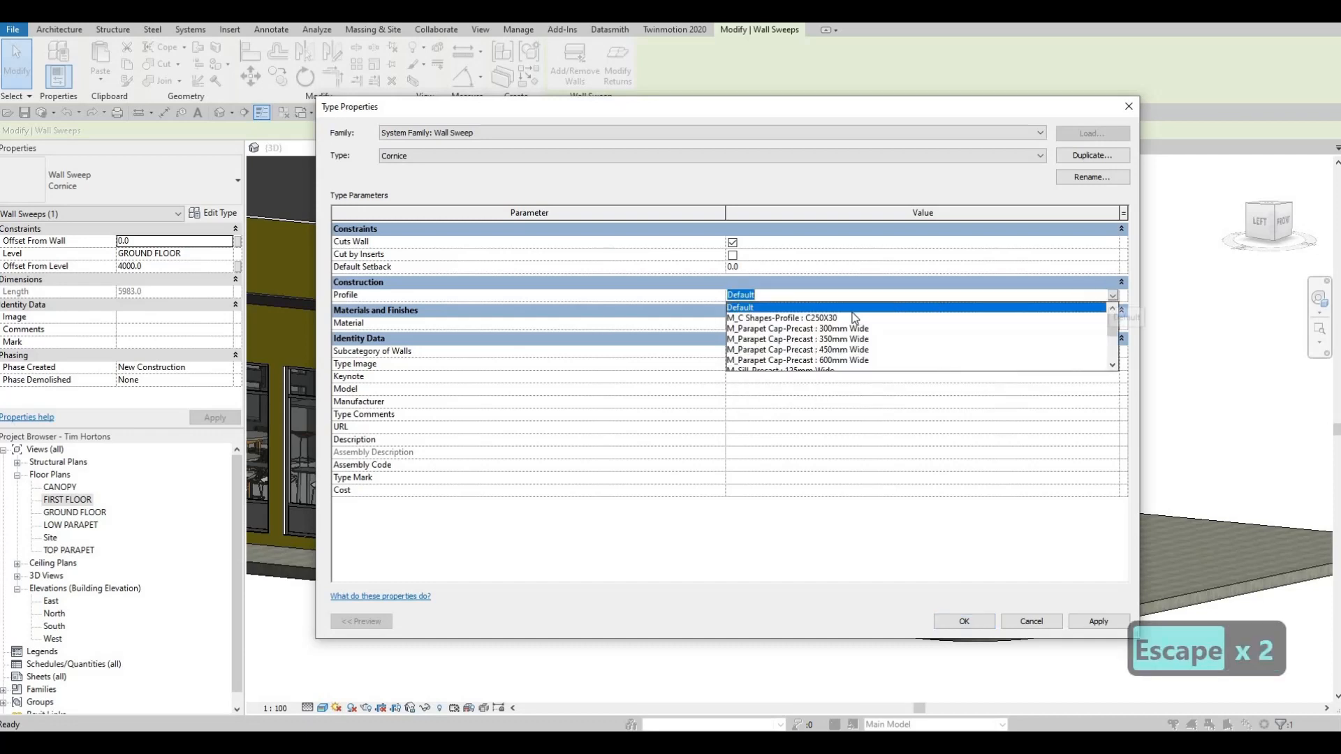
{"action": "scroll", "coordinate": [849, 343], "scroll_direction": "down", "scroll_amount": 2}
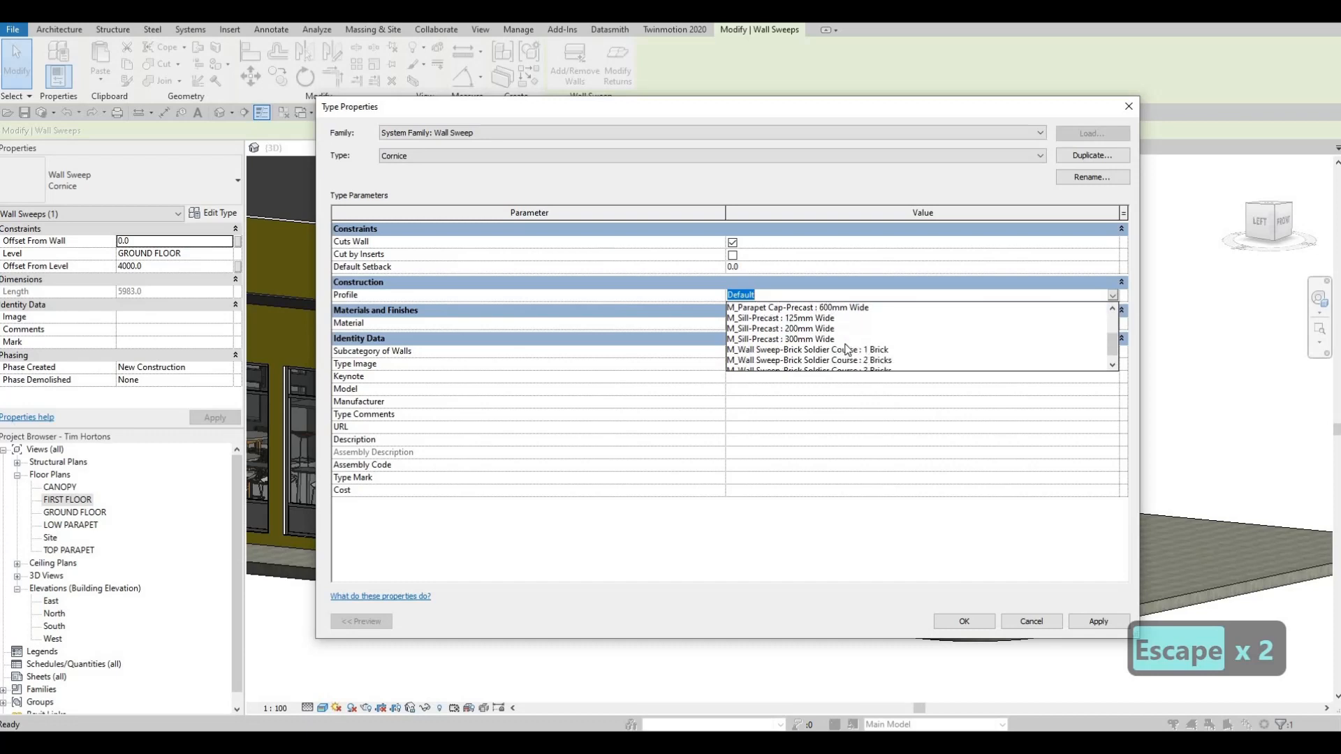
{"action": "scroll", "coordinate": [835, 356], "scroll_direction": "down", "scroll_amount": 1}
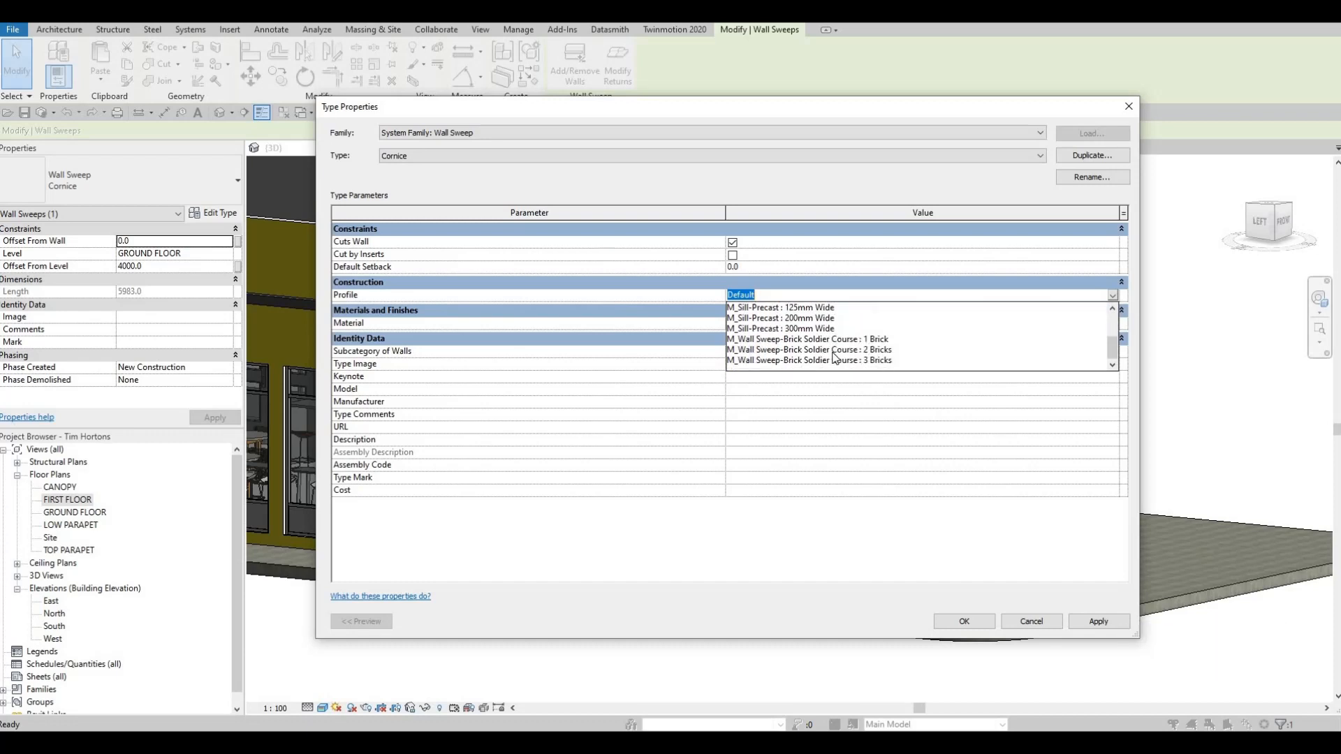
{"action": "left_click", "coordinate": [873, 349]}
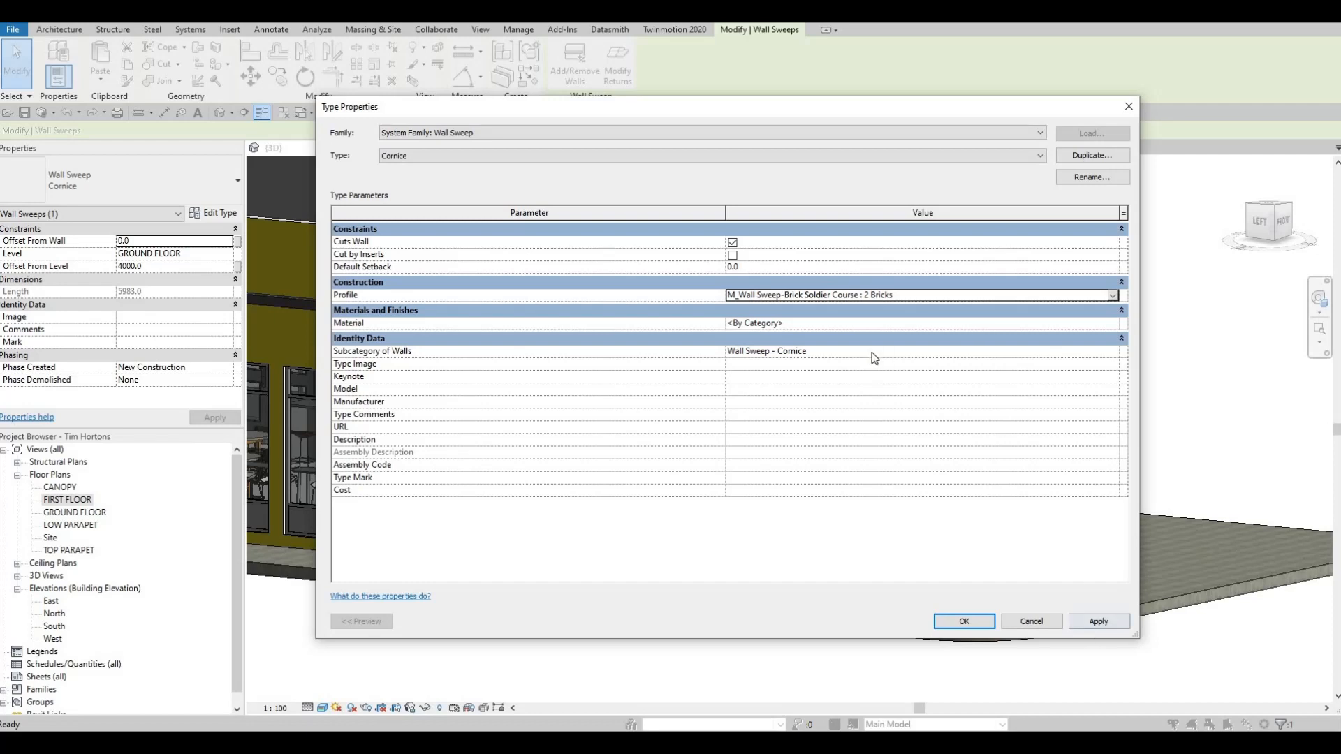
{"action": "left_click", "coordinate": [1099, 621]}
{"action": "left_click_drag", "start_coordinate": [593, 106], "coordinate": [1147, 154]}
{"action": "left_click_drag", "start_coordinate": [1278, 137], "coordinate": [881, 110]}
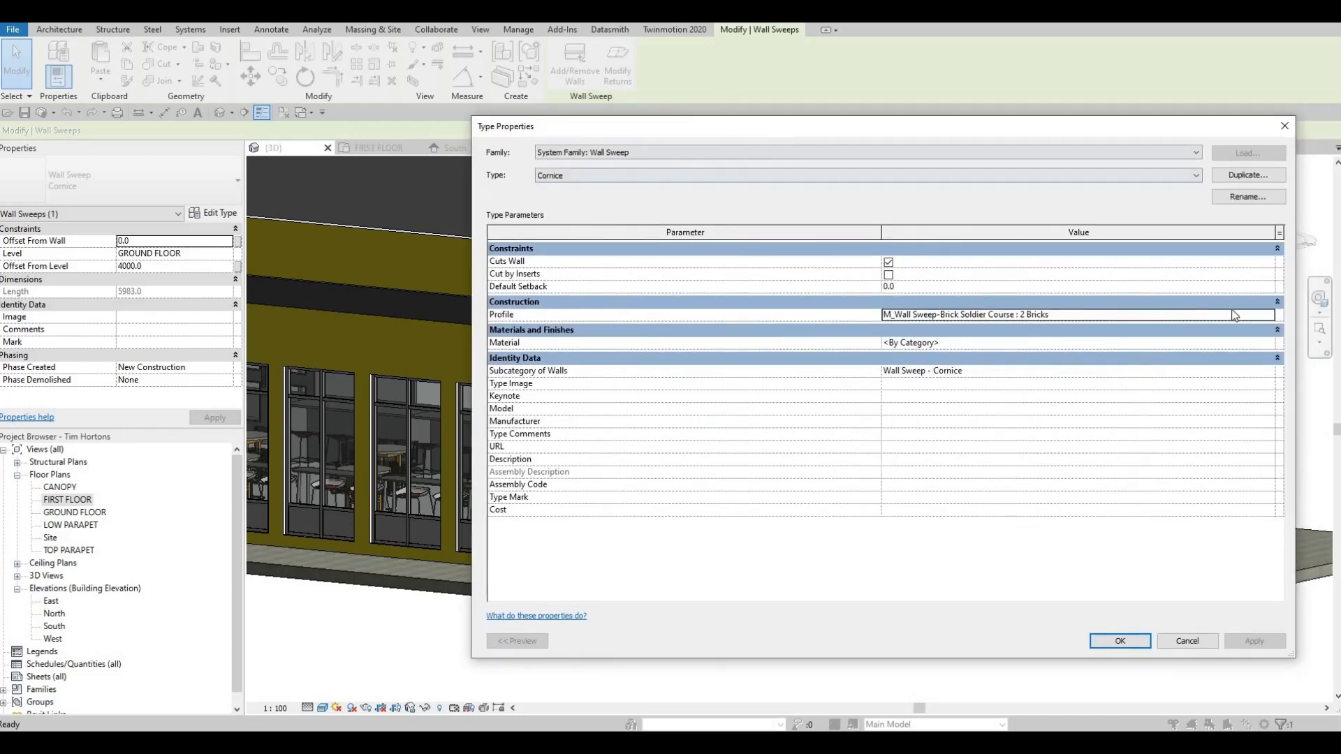
- Change the Cornice type's profile to M_Wall Sweep-Brick Soldier Course : 1 Brick and apply it
{"action": "left_click", "coordinate": [1090, 315]}
{"action": "key", "text": "Up"}
{"action": "key", "text": "Return"}
{"action": "left_click", "coordinate": [1255, 642]}
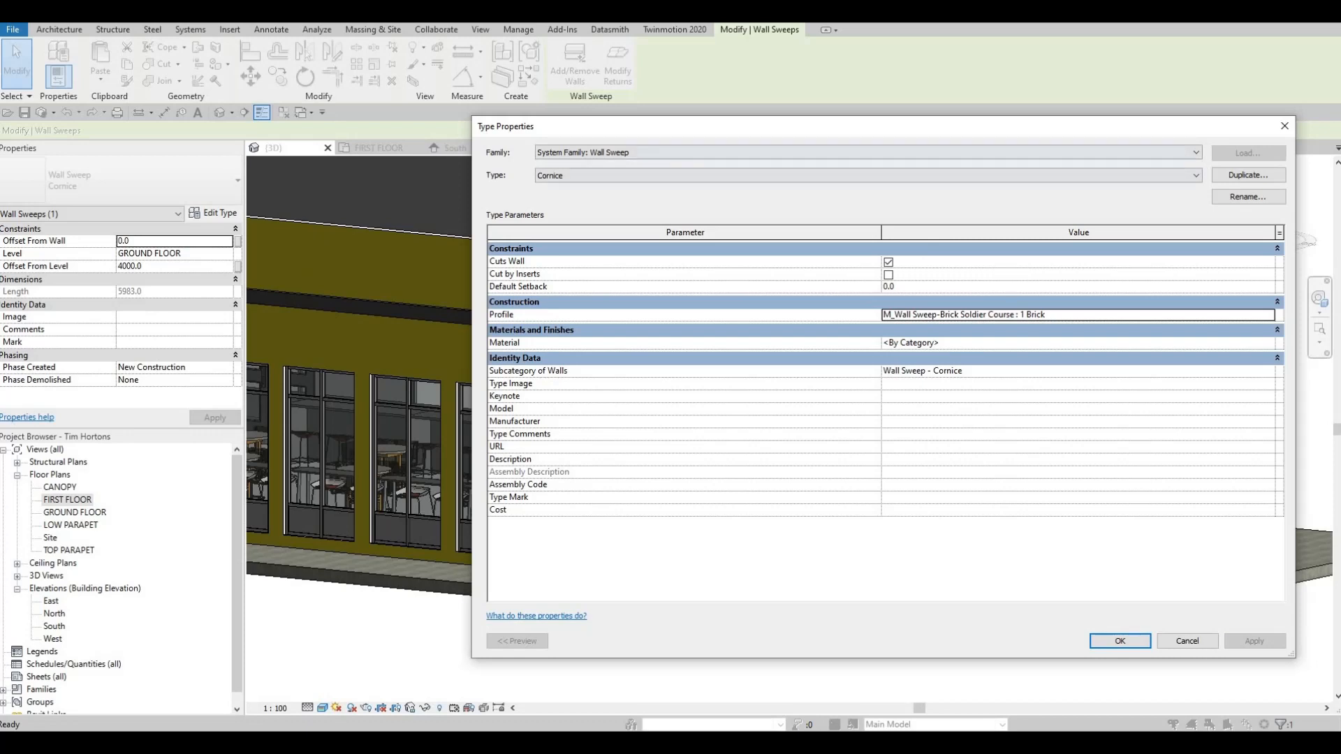
- Check the applied one-brick Cornice profile on the building's front, and close the type properties
{"action": "left_click_drag", "start_coordinate": [699, 126], "coordinate": [1320, 148]}
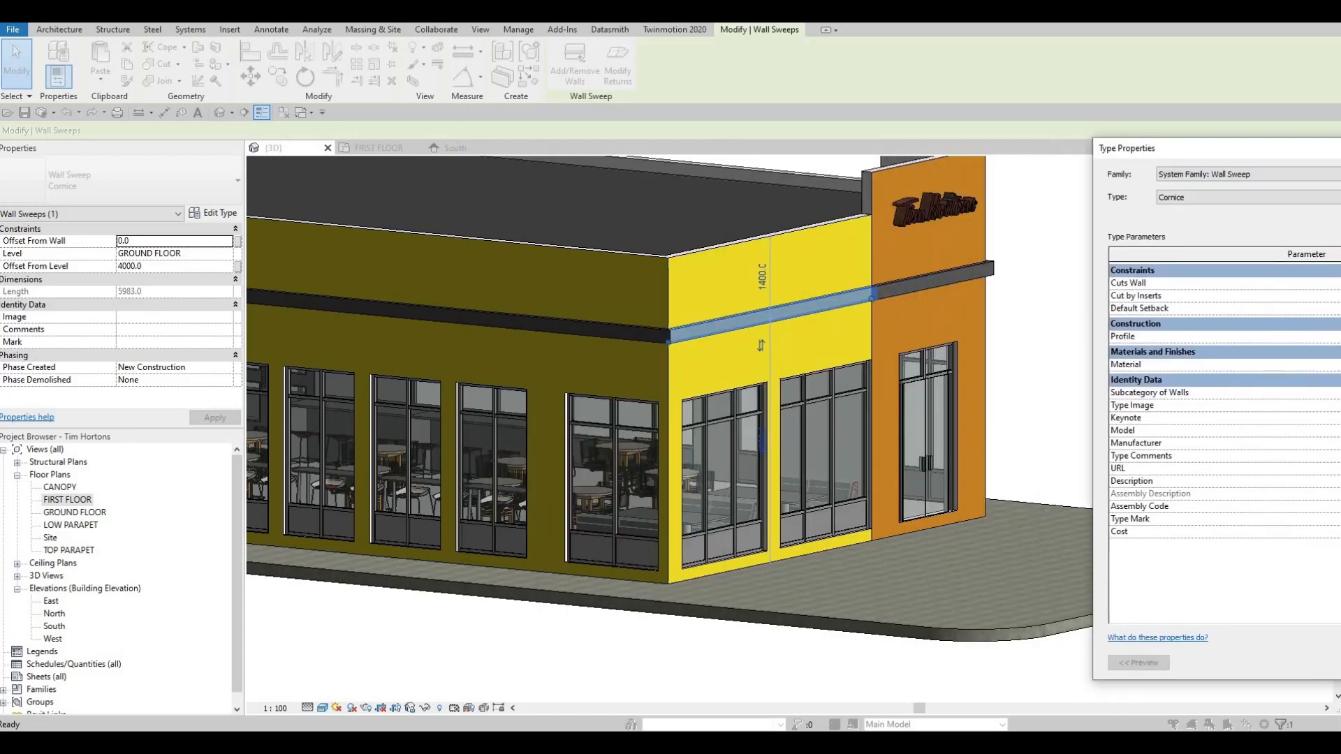
{"action": "key", "text": "Escape"}
{"action": "key", "text": "Escape"}
{"action": "middle_click_drag", "start_coordinate": [1005, 325], "coordinate": [866, 298], "text": "shift"}
{"action": "middle_click_drag", "start_coordinate": [781, 281], "coordinate": [863, 271], "text": "shift"}
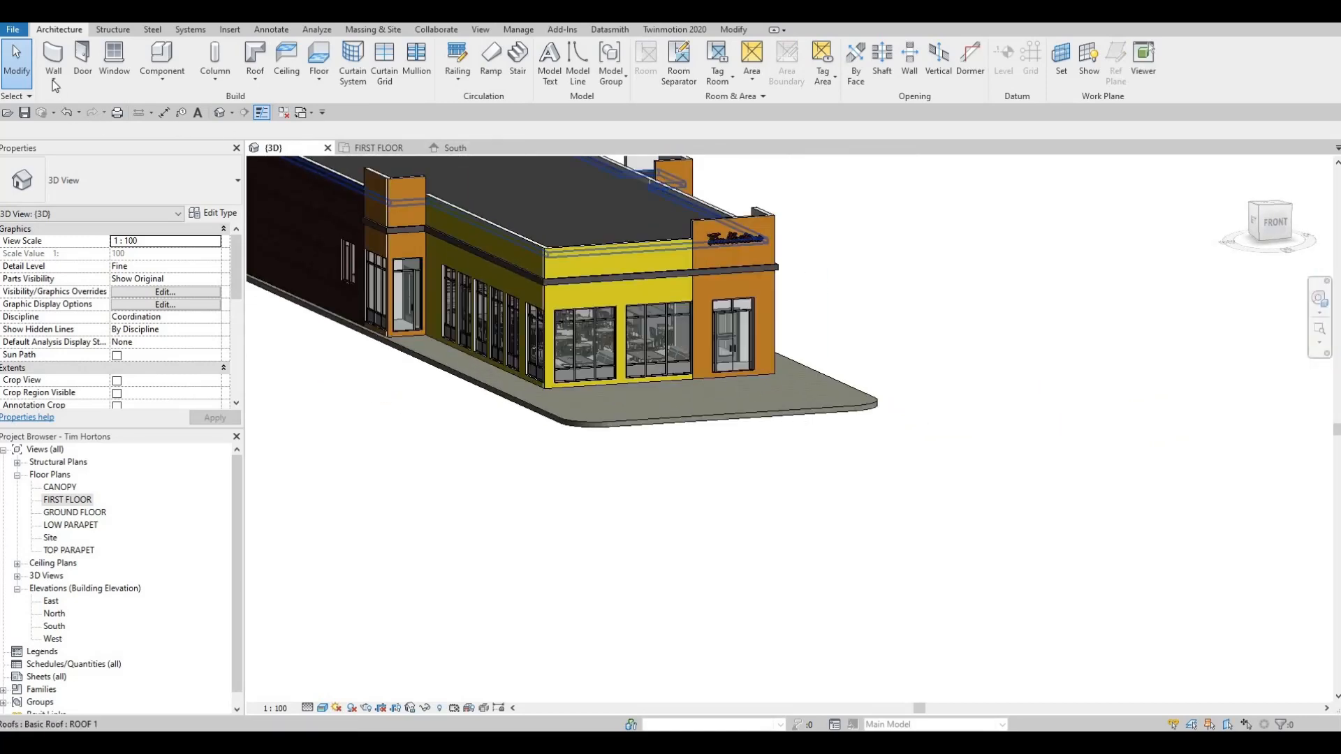
- Start a horizontal wall sweep and duplicate the Cornice type as Cornice 2
{"action": "left_click", "coordinate": [53, 77]}
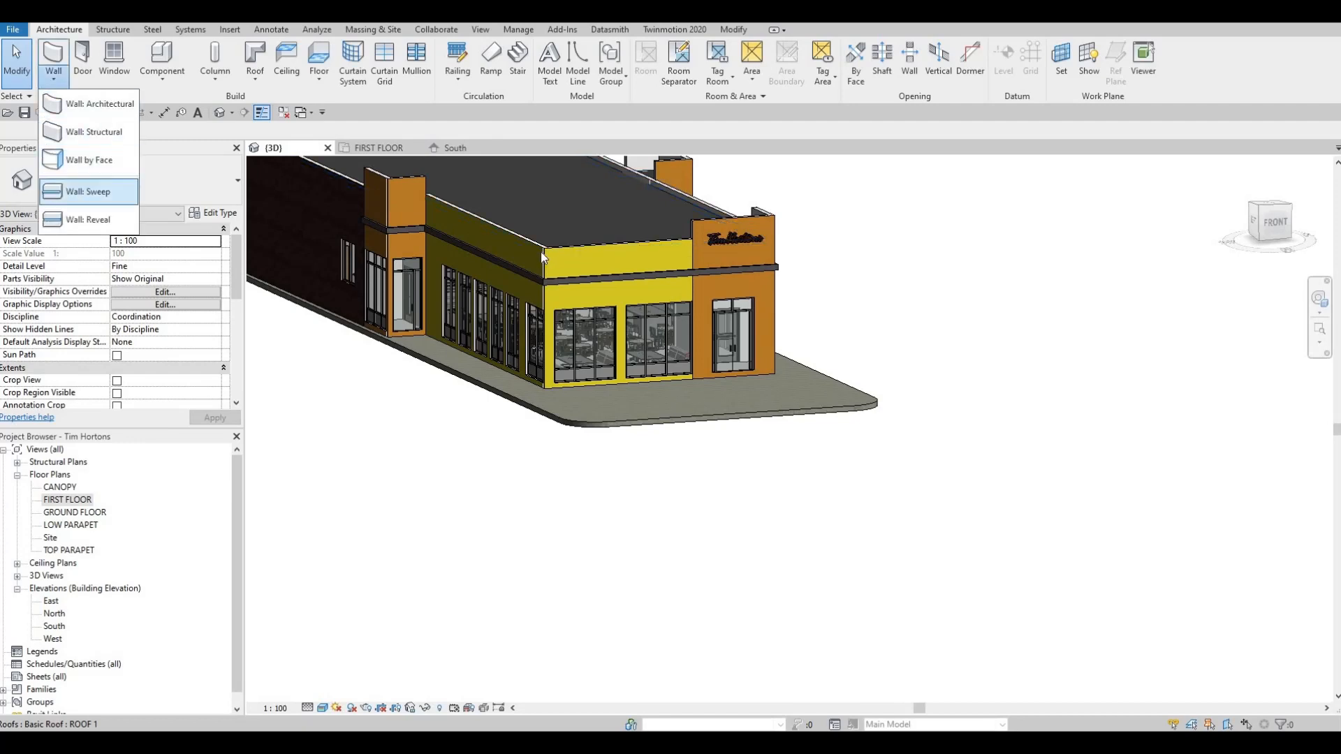
{"action": "left_click", "coordinate": [90, 192]}
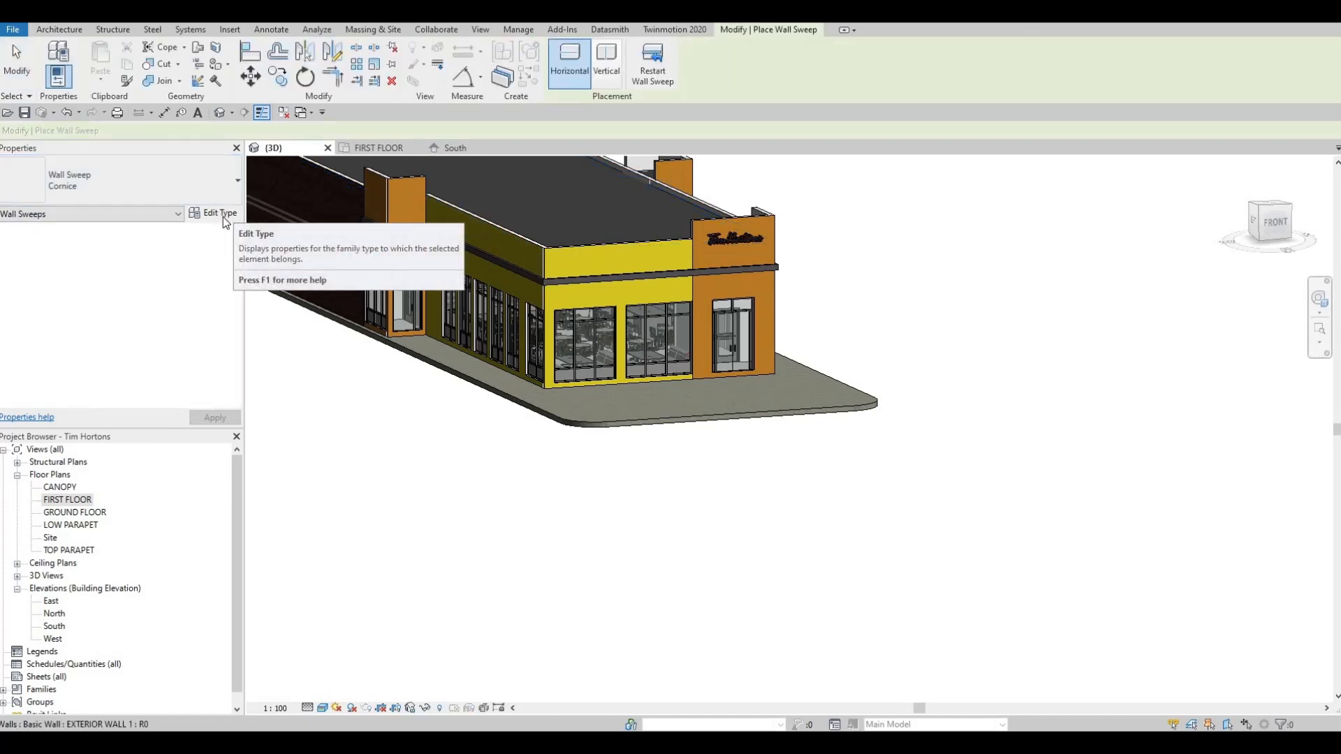
{"action": "left_click", "coordinate": [224, 218]}
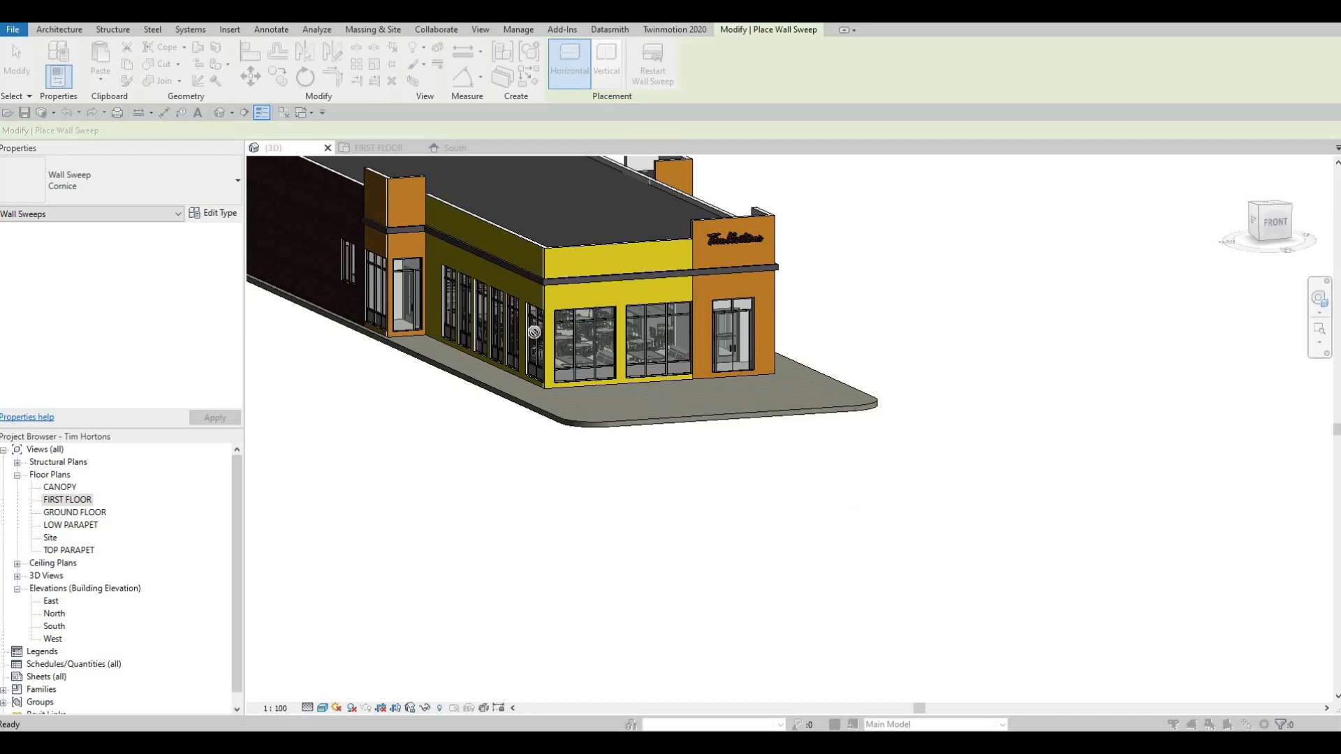
{"action": "key", "text": "Return"}
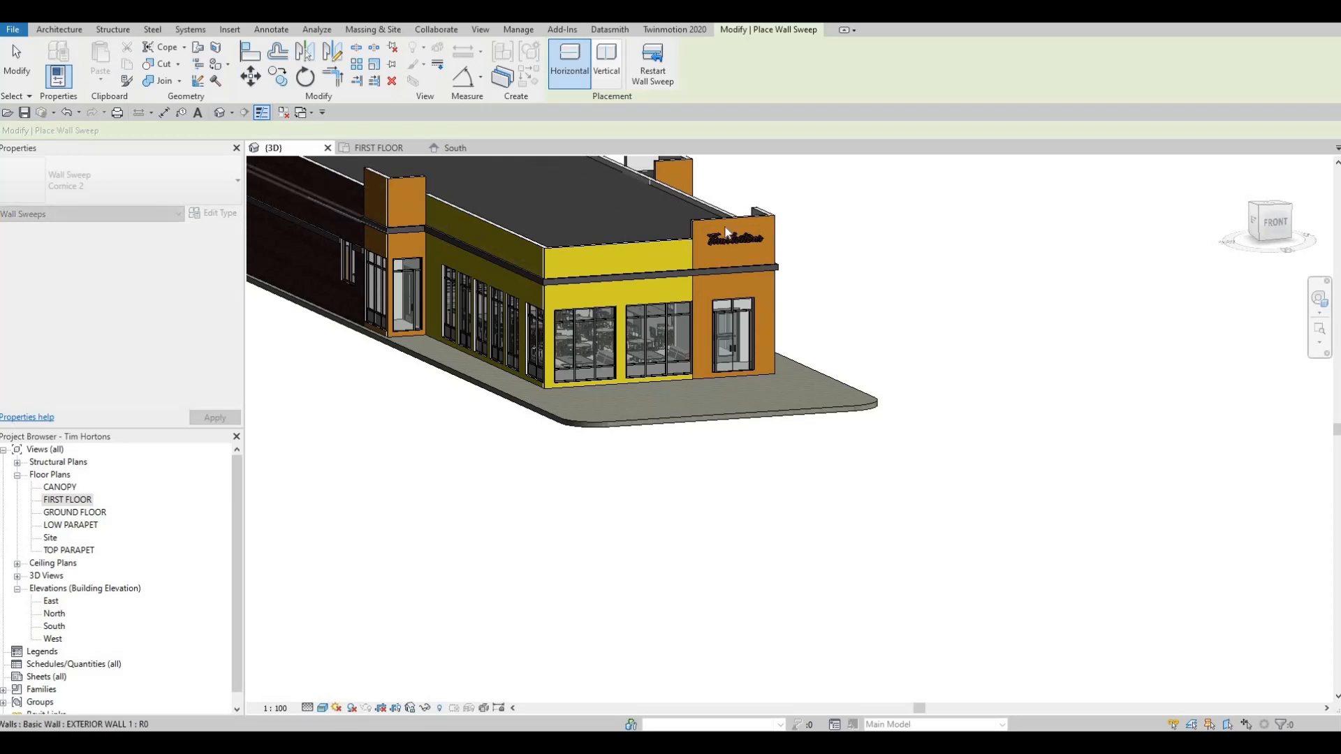
- Place a Cornice 2 wall sweep along the upper part of the orange Tim Hortons sign wall
{"action": "scroll", "coordinate": [732, 218], "scroll_direction": "up", "scroll_amount": 4}
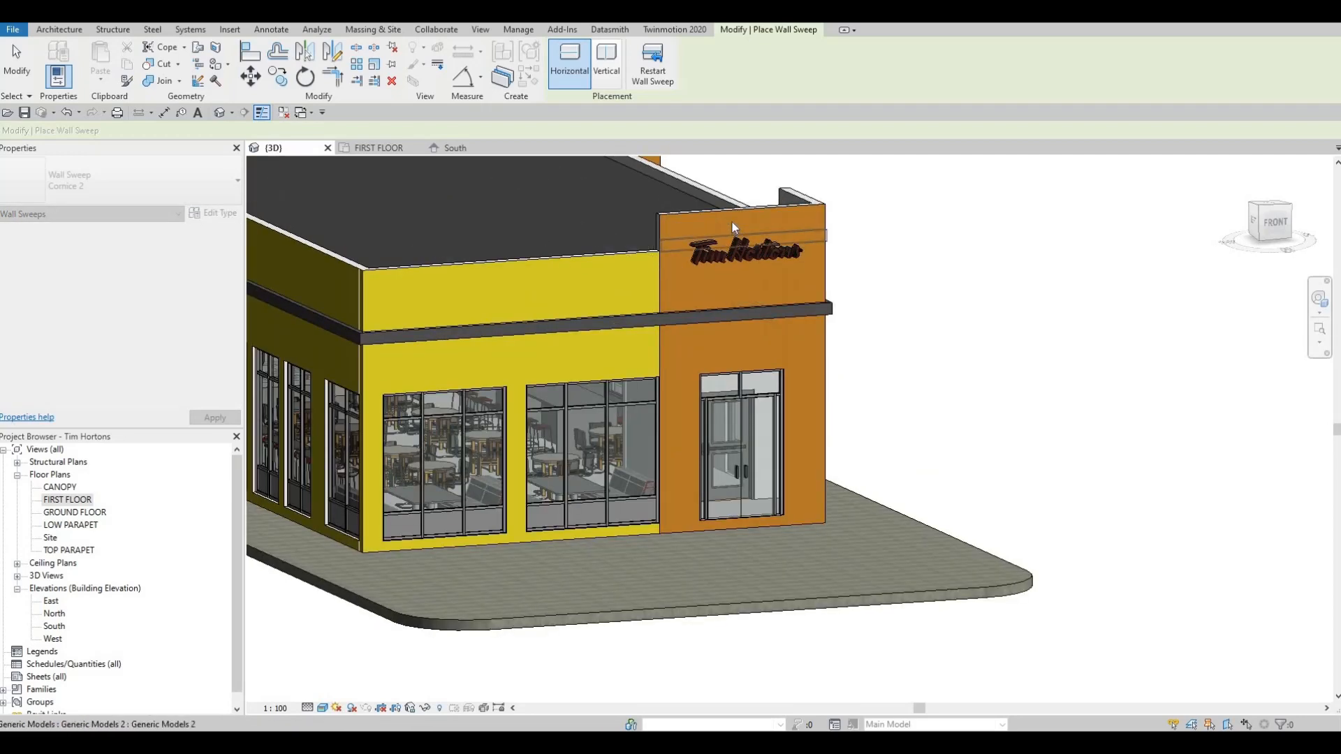
{"action": "scroll", "coordinate": [729, 225], "scroll_direction": "up", "scroll_amount": 3}
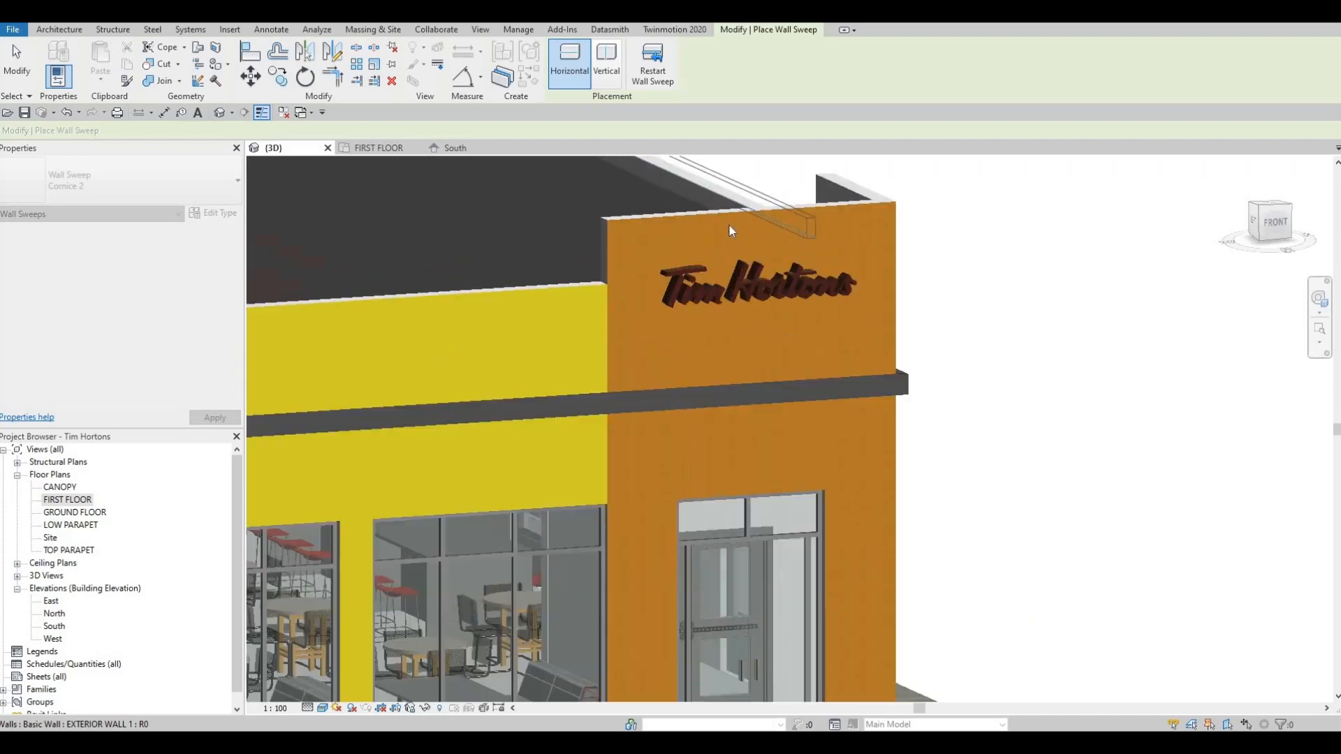
{"action": "left_click", "coordinate": [636, 228]}
{"action": "key", "text": "Escape"}
{"action": "key", "text": "Escape"}
{"action": "key", "text": "Escape"}
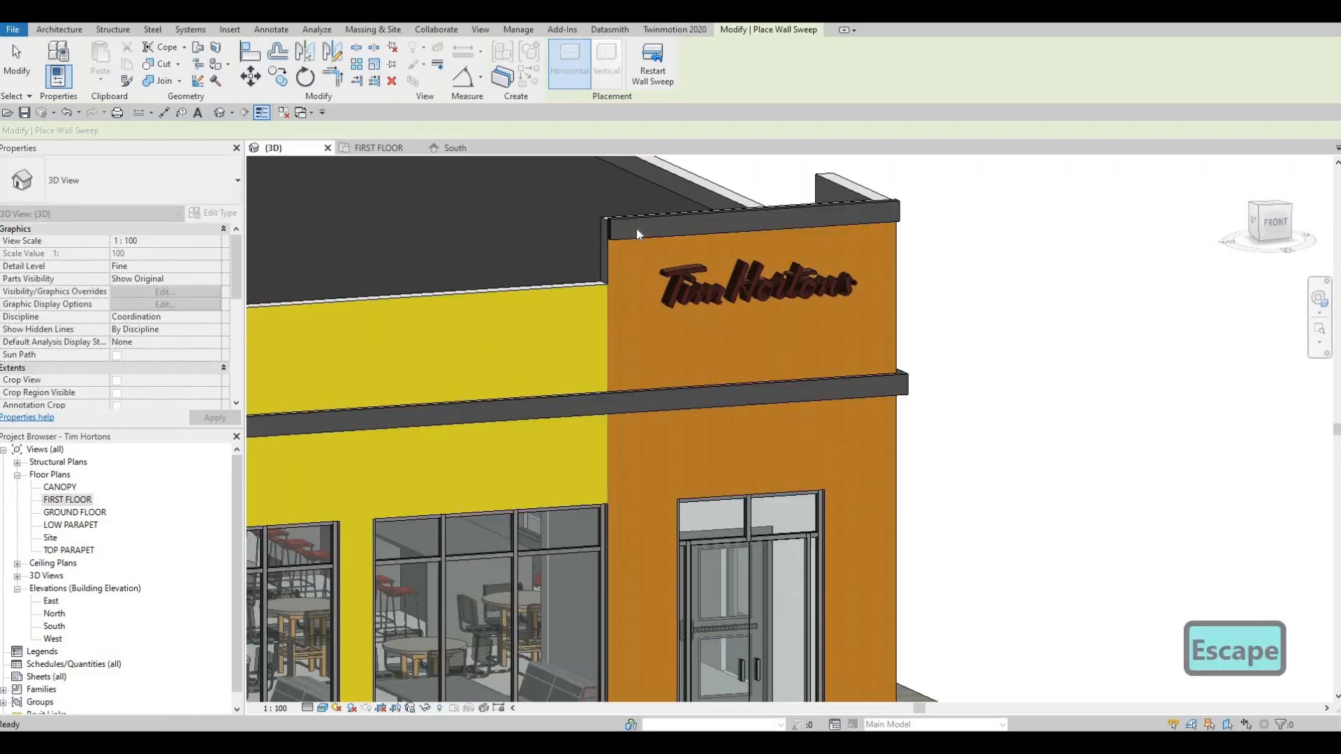
- Change the profile in the Cornice 2 type properties for the sweep above the Tim Hortons sign
{"action": "left_click", "coordinate": [699, 225]}
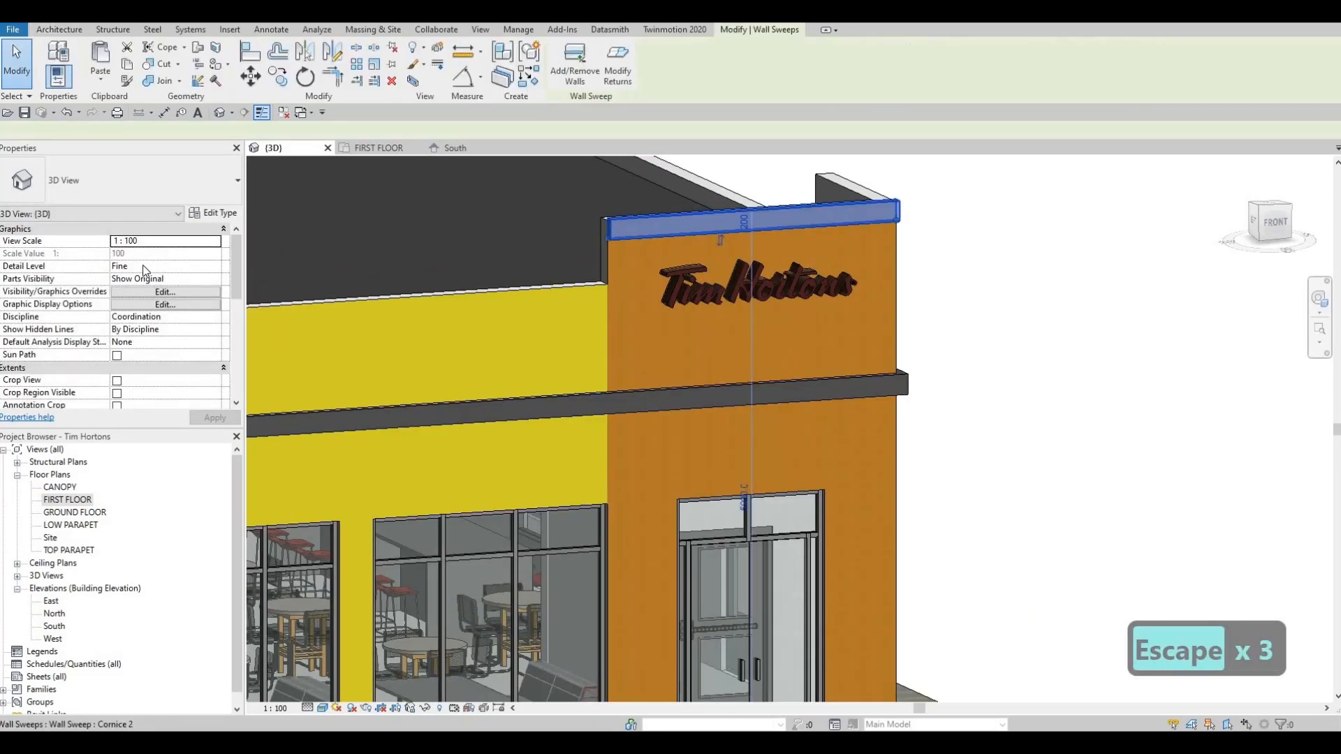
{"action": "left_click", "coordinate": [214, 212]}
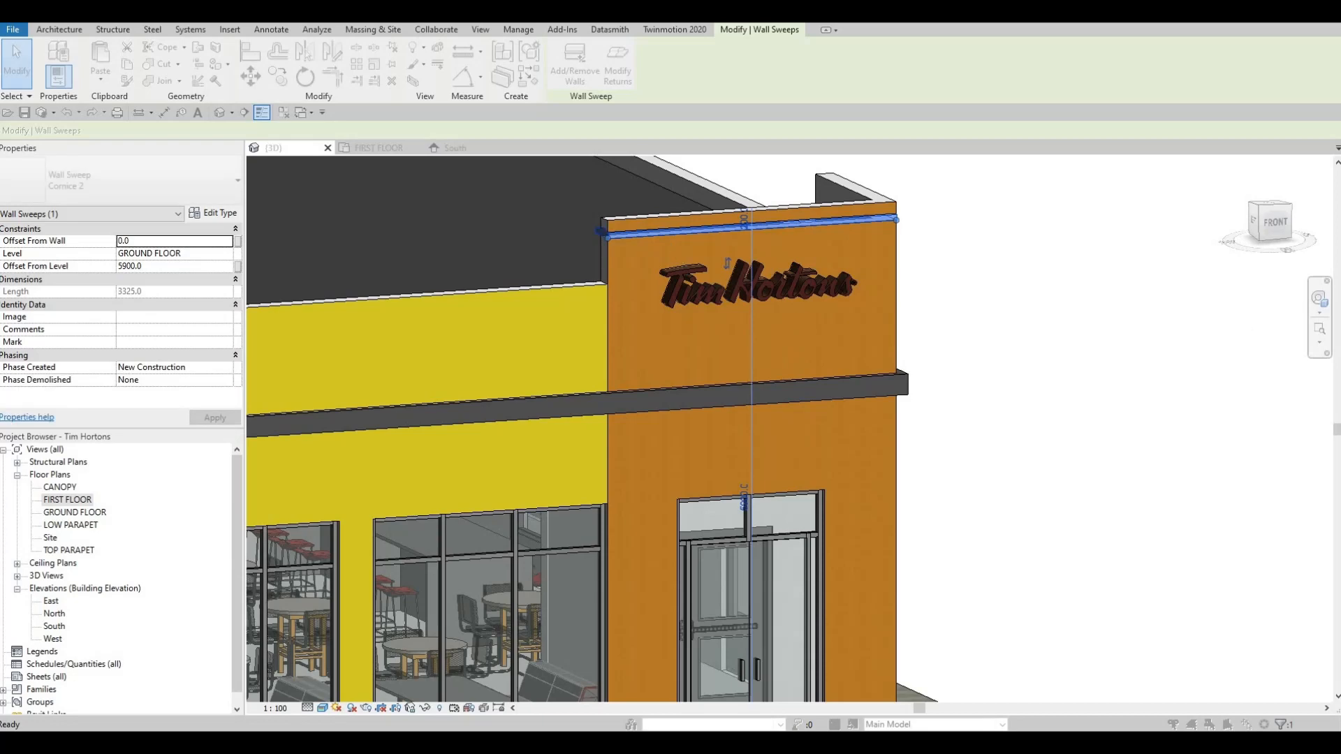
{"action": "key", "text": "Escape"}
{"action": "scroll", "coordinate": [587, 208], "scroll_direction": "up", "scroll_amount": 5}
{"action": "key", "text": "Escape"}
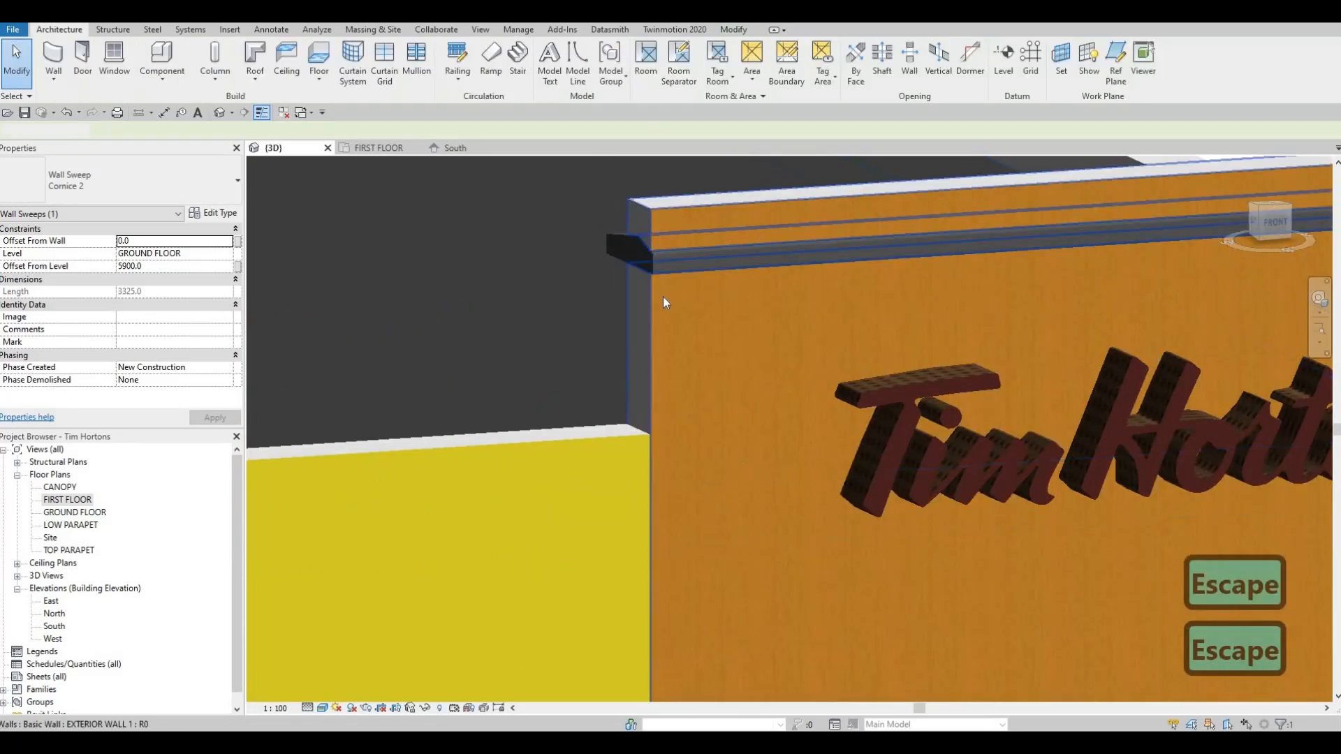
- Move the Cornice 2 sweep up onto the sign wall's top edge, about 6076 mm from the ground floor
{"action": "left_click", "coordinate": [675, 299]}
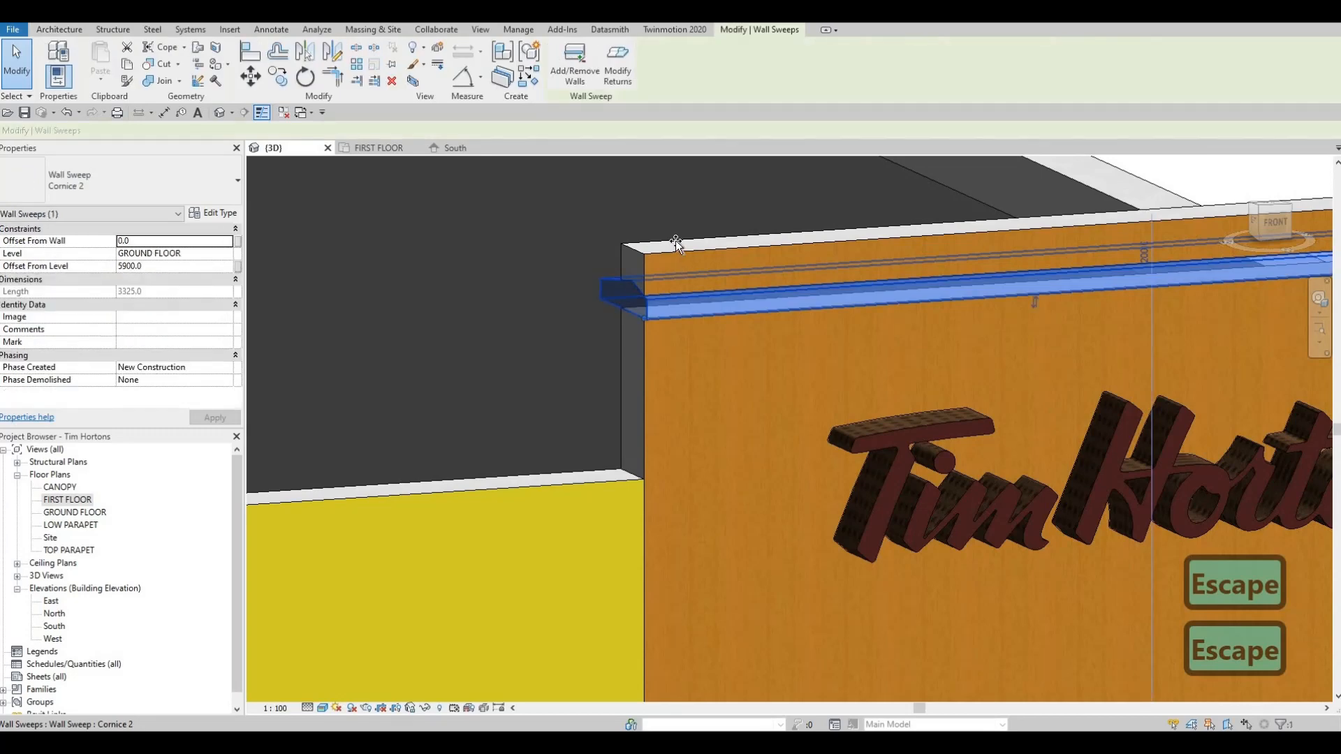
{"action": "left_click_drag", "start_coordinate": [676, 243], "coordinate": [692, 220]}
{"action": "key", "text": "Escape"}
{"action": "middle_click_drag", "start_coordinate": [860, 286], "coordinate": [763, 306], "text": "shift"}
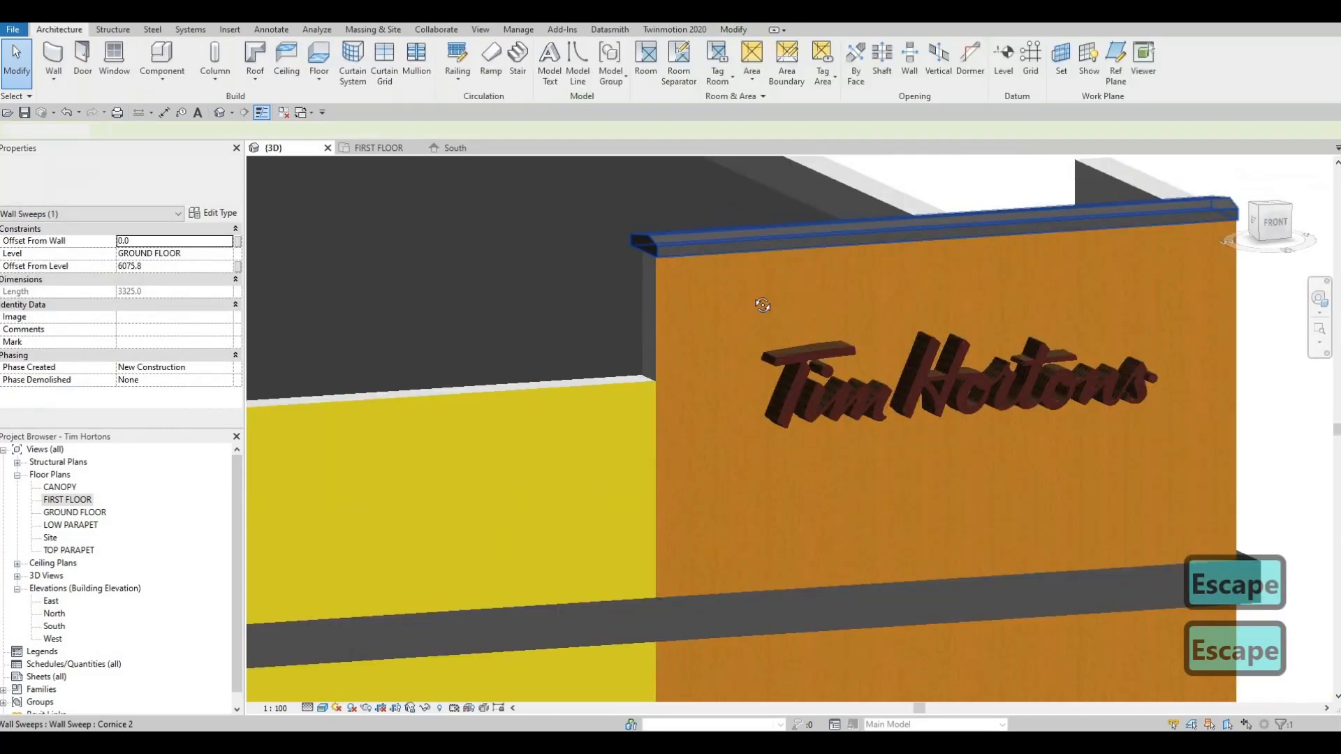
- Try modifying the type properties of the Cornice 2 sweep above the sign, and undo the modification
{"action": "scroll", "coordinate": [630, 305], "scroll_direction": "down", "scroll_amount": 3}
{"action": "middle_click_drag", "start_coordinate": [630, 304], "coordinate": [1020, 314], "text": "shift"}
{"action": "scroll", "coordinate": [901, 305], "scroll_direction": "down", "scroll_amount": 1}
{"action": "left_click", "coordinate": [803, 254]}
{"action": "middle_click_drag", "start_coordinate": [803, 253], "coordinate": [859, 268], "text": "shift"}
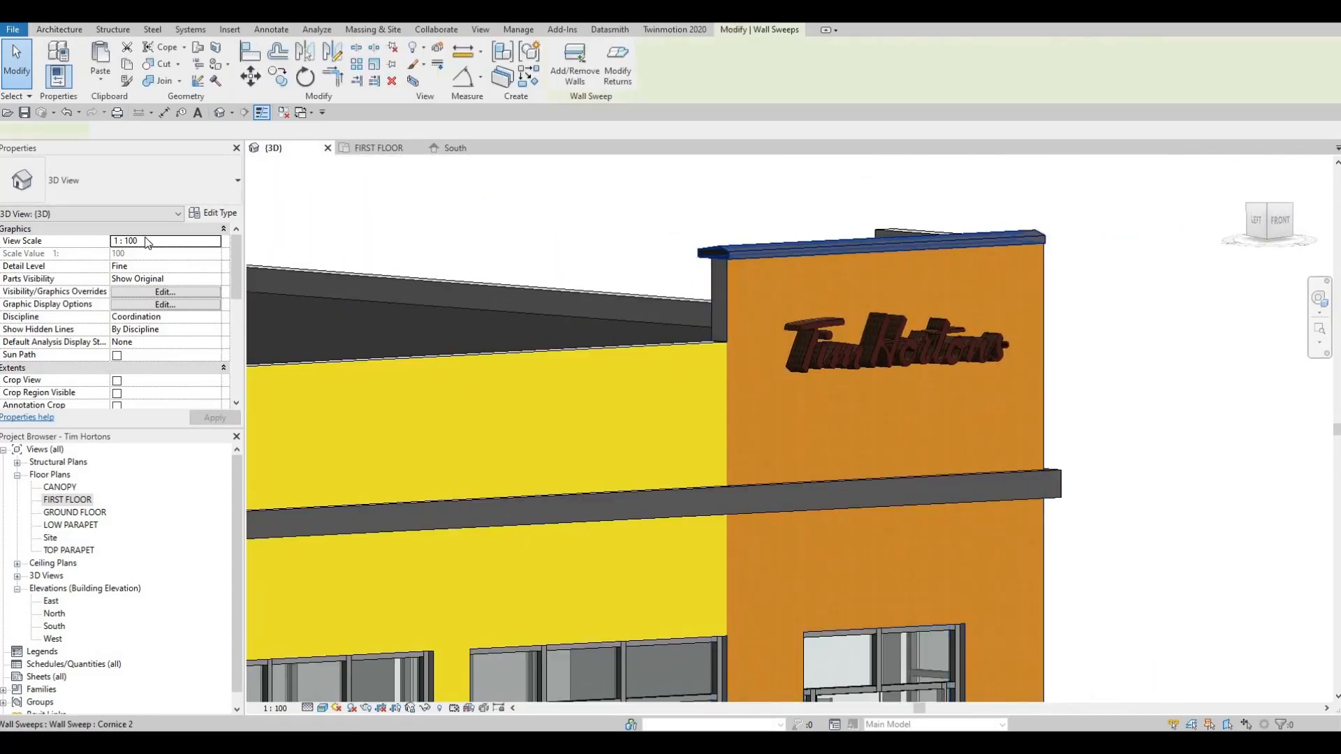
{"action": "left_click", "coordinate": [213, 213]}
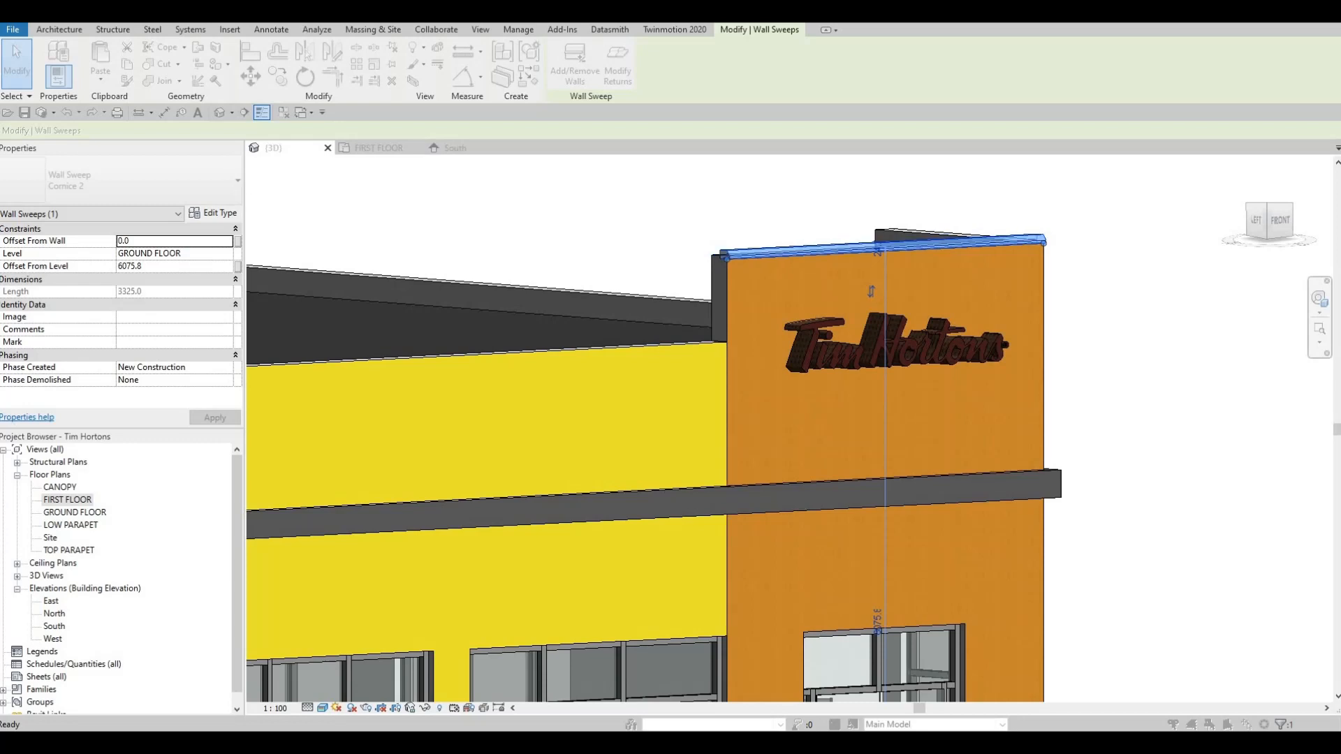
{"action": "key", "text": "ctrl+z"}
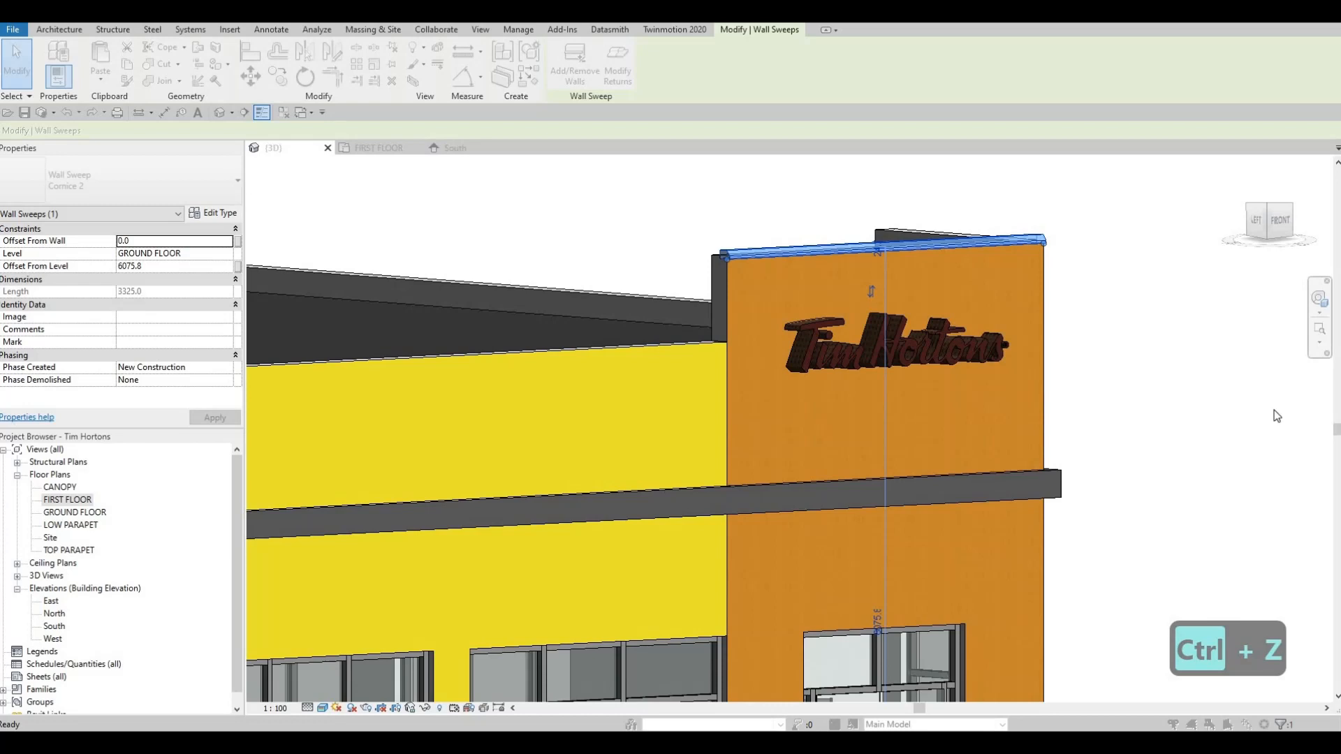
{"action": "key", "text": "Escape"}
{"action": "key", "text": "Escape"}
{"action": "key", "text": "ctrl+z"}
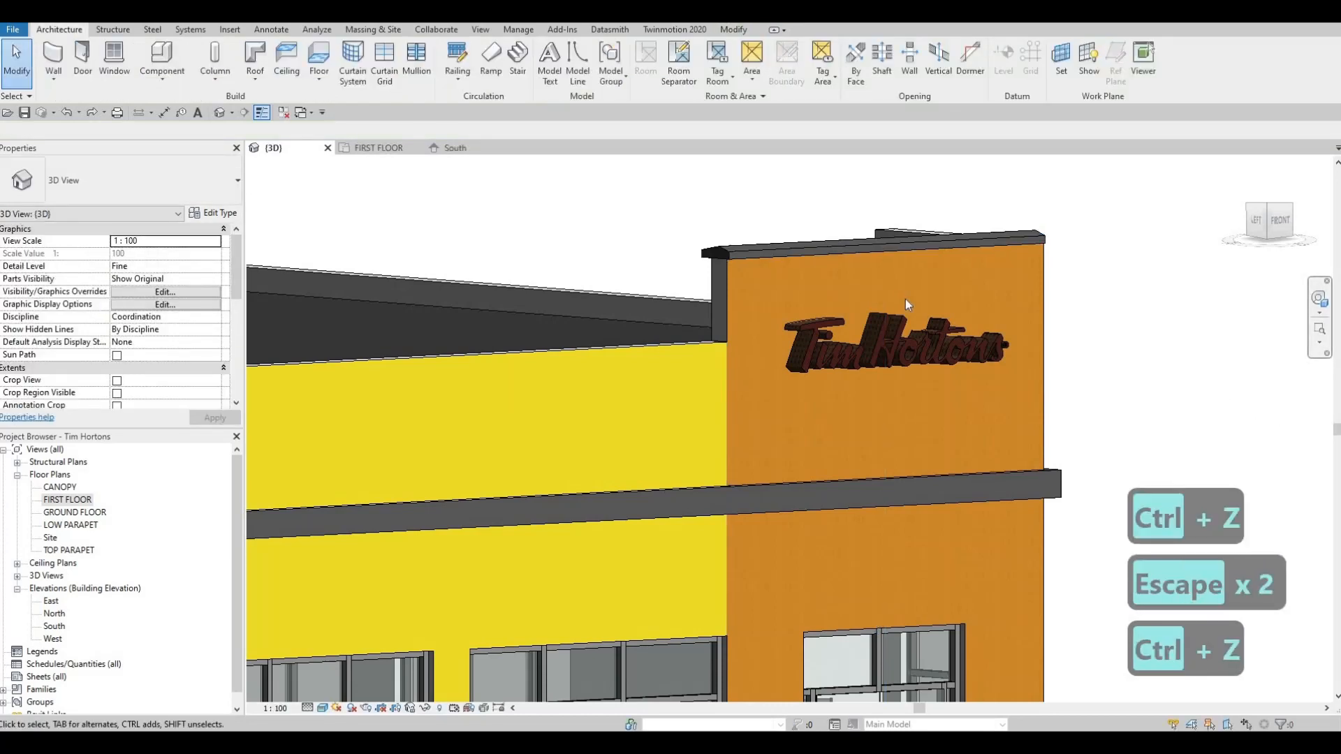
- Create a similar Cornice 2 sweep along the top of the orange return wall beside the sign wall
{"action": "key", "text": "F1"}
{"action": "mouse_move", "coordinate": [865, 262]}
{"action": "middle_mouse_down", "text": "shift"}
{"action": "mouse_move", "coordinate": [915, 274]}
{"action": "mouse_move", "coordinate": [885, 303]}
{"action": "mouse_move", "coordinate": [872, 250]}
{"action": "middle_mouse_up", "text": "shift"}
{"action": "left_click", "coordinate": [871, 250]}
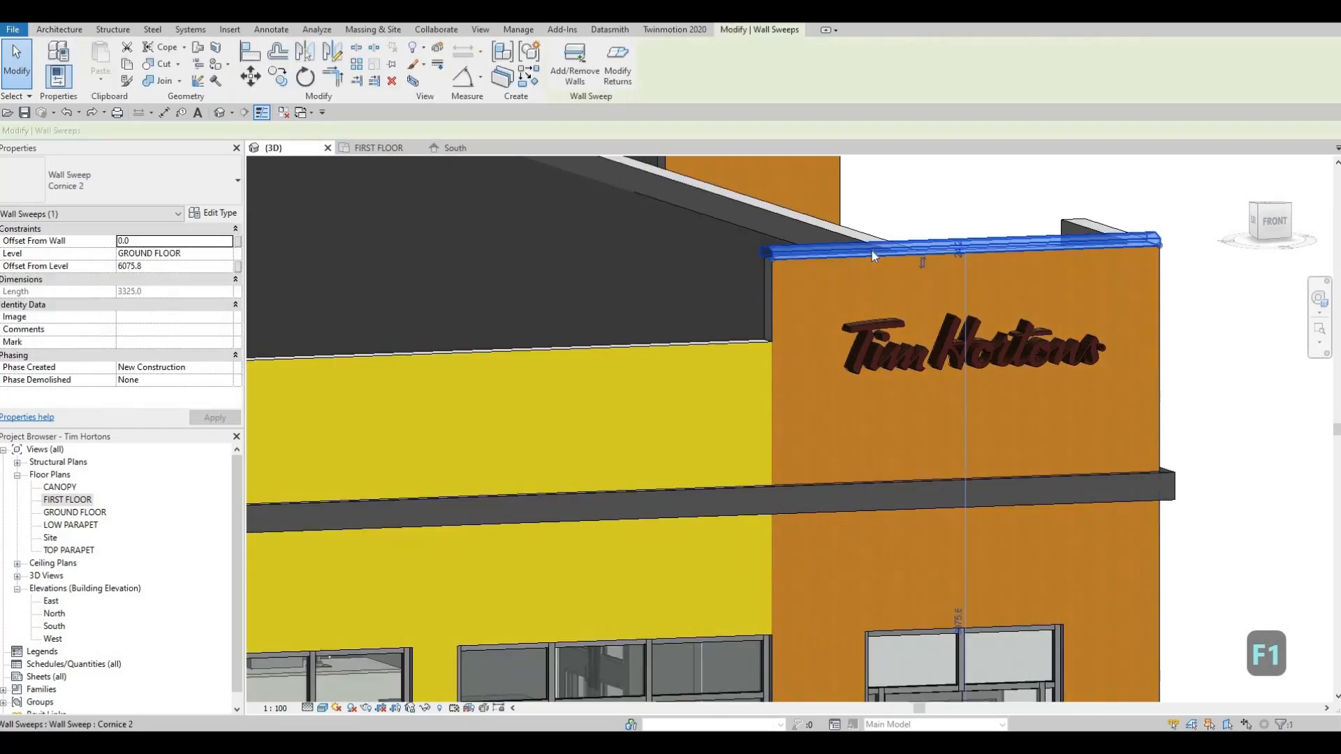
{"action": "key", "text": "c"}
{"action": "key", "text": "s"}
{"action": "middle_click_drag", "start_coordinate": [871, 250], "coordinate": [882, 406], "text": "shift"}
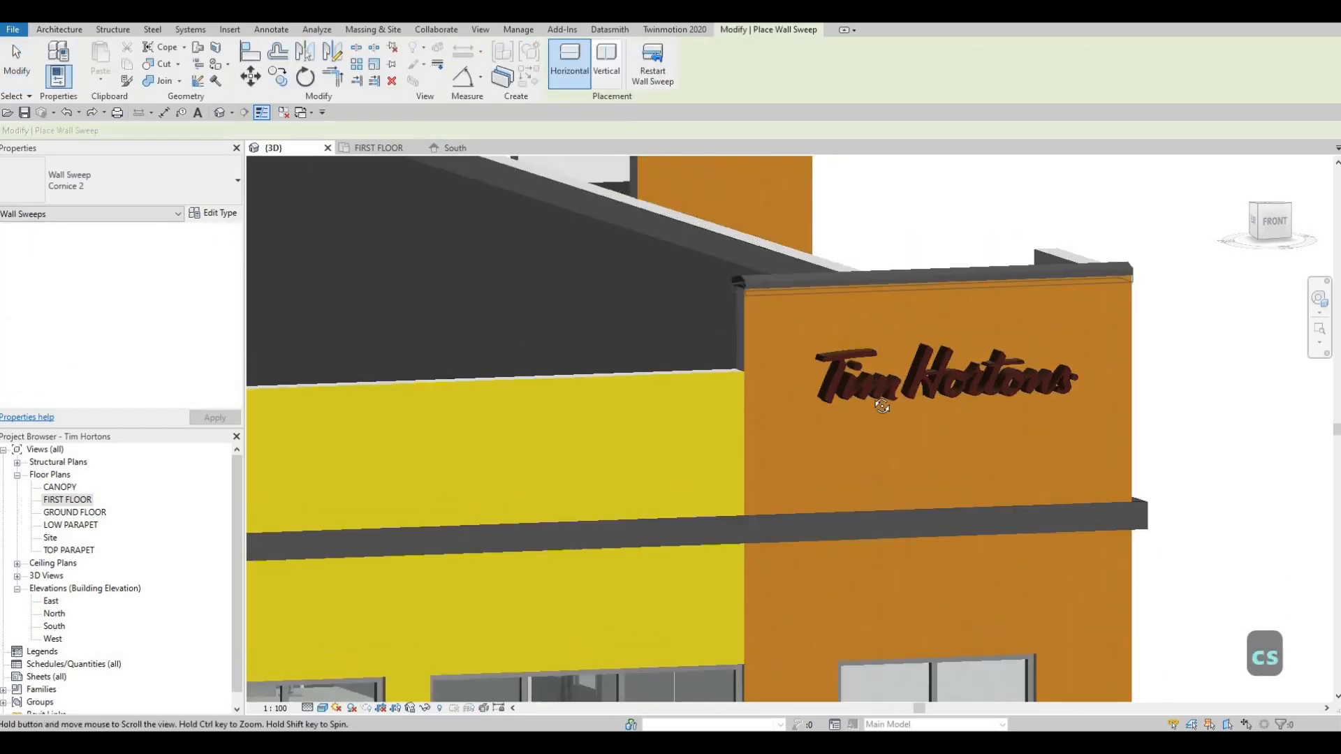
{"action": "scroll", "coordinate": [883, 406], "scroll_direction": "down", "scroll_amount": 2}
{"action": "middle_click_drag", "start_coordinate": [1013, 308], "coordinate": [1049, 314], "text": "shift"}
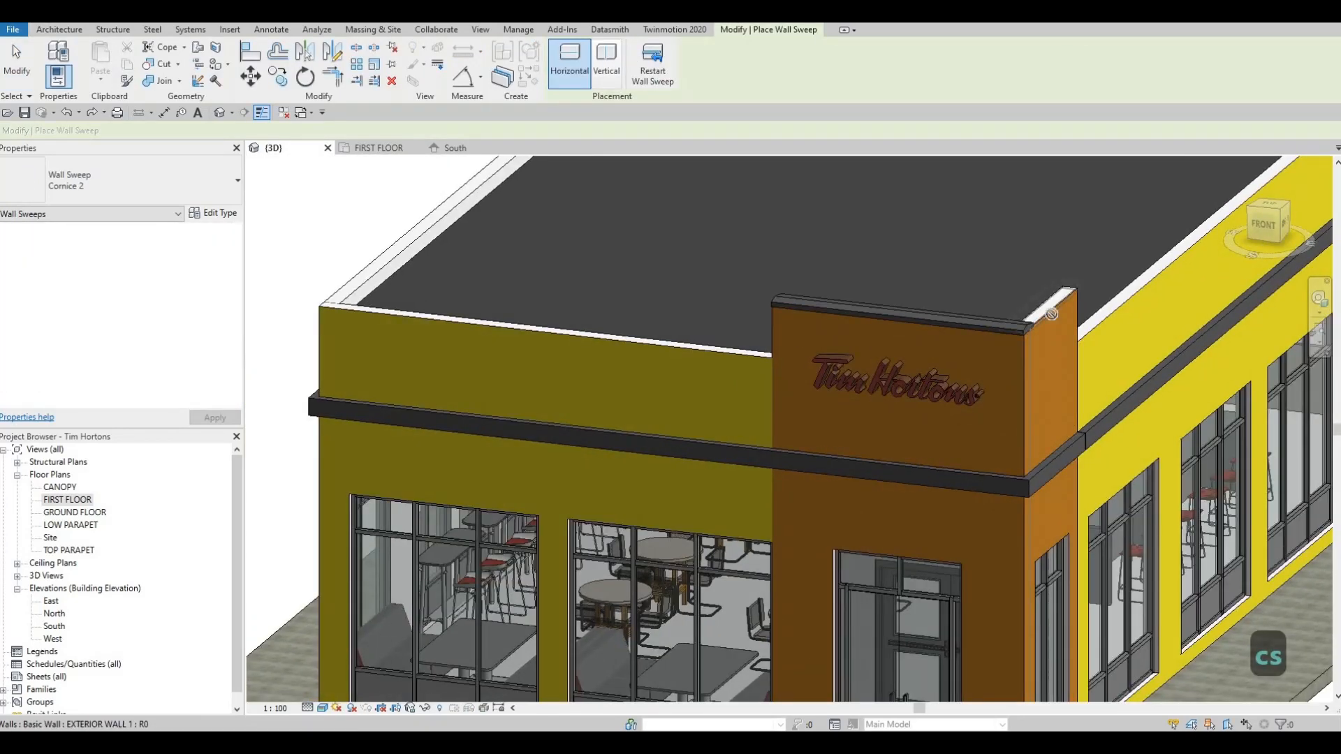
{"action": "left_click", "coordinate": [1052, 314]}
{"action": "key", "text": "Escape"}
{"action": "scroll", "coordinate": [1058, 332], "scroll_direction": "up", "scroll_amount": 3}
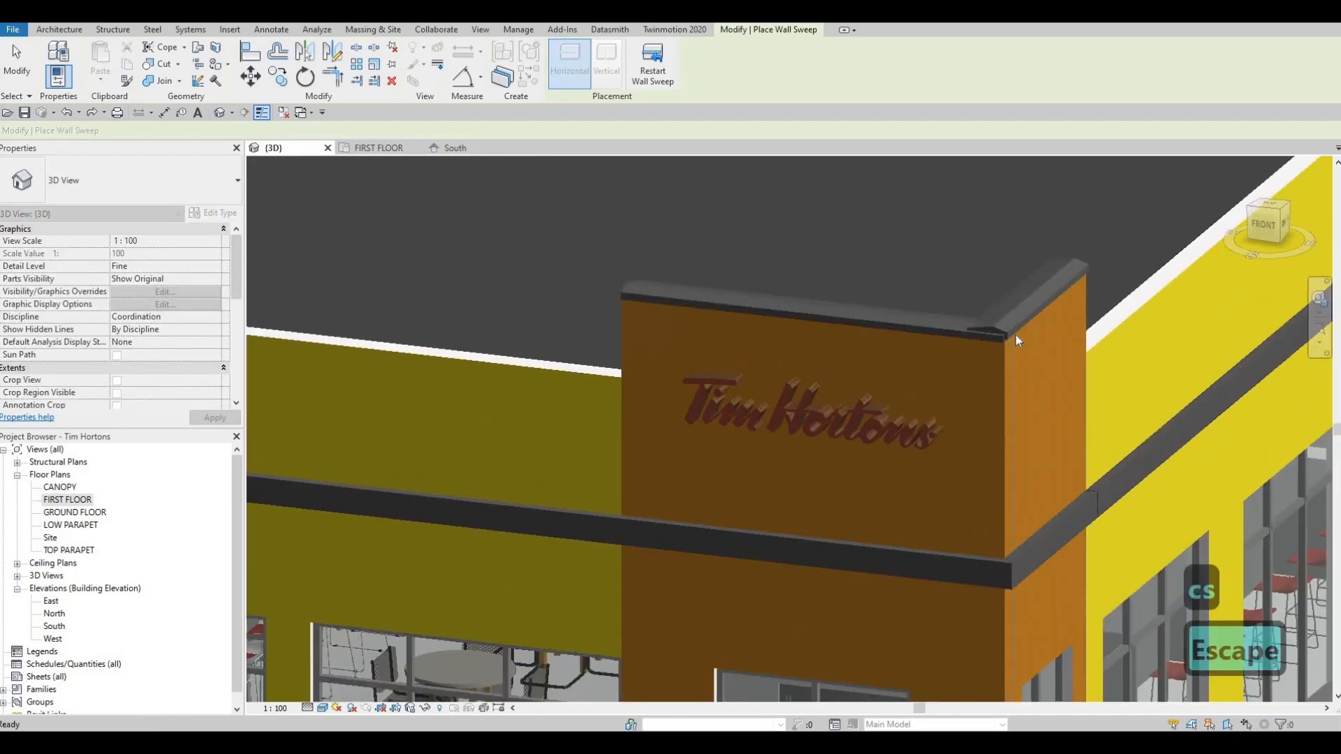
{"action": "middle_click_drag", "start_coordinate": [969, 306], "coordinate": [962, 337], "text": "shift"}
{"action": "key", "text": "Escape"}
{"action": "key", "text": "Escape"}
{"action": "key", "text": "Escape"}
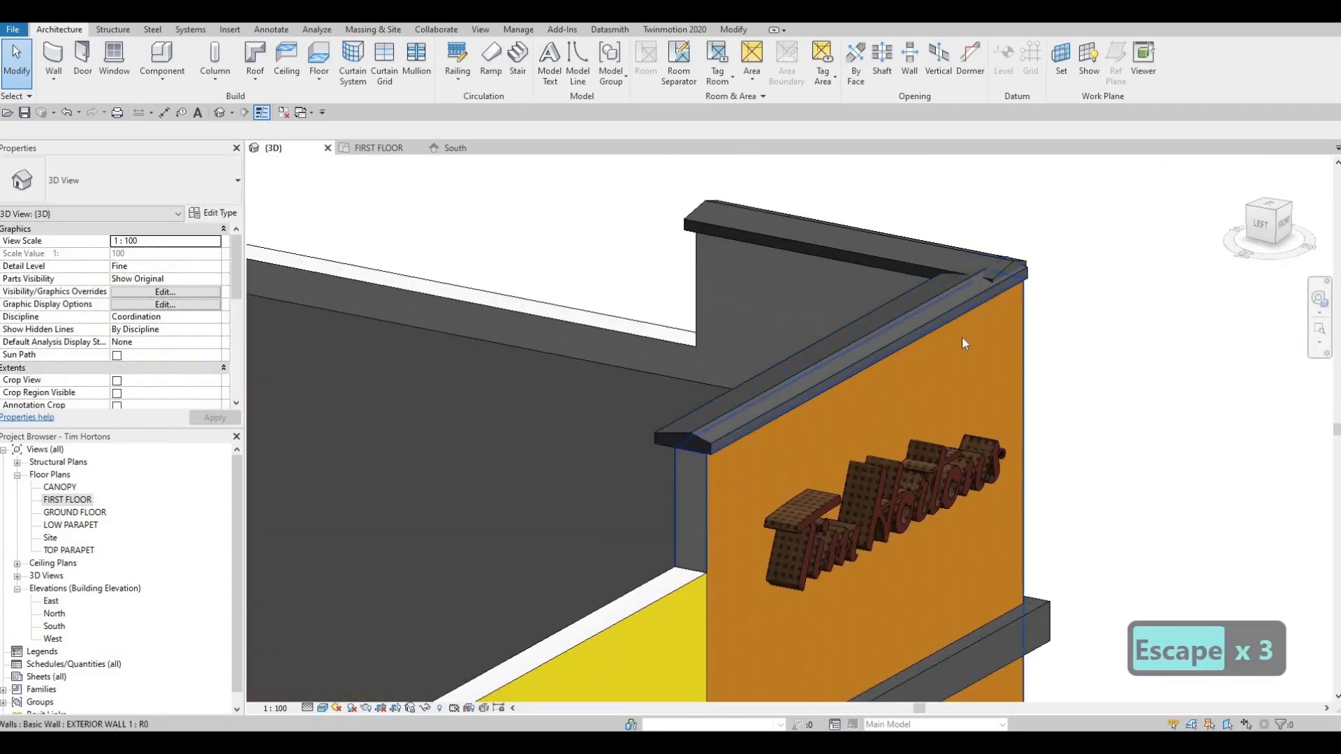
{"action": "key", "text": "a"}
{"action": "key", "text": "l"}
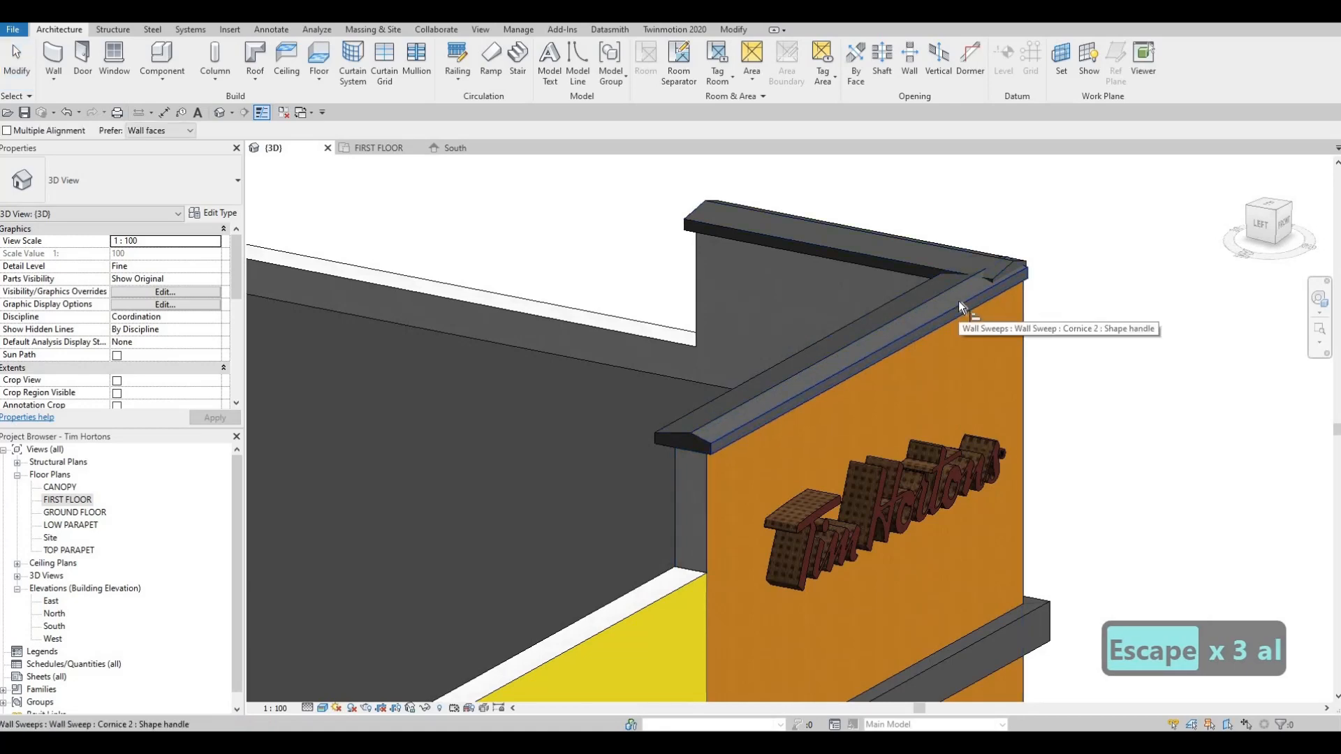
{"action": "middle_click_drag", "start_coordinate": [974, 345], "coordinate": [1104, 465], "text": "shift"}
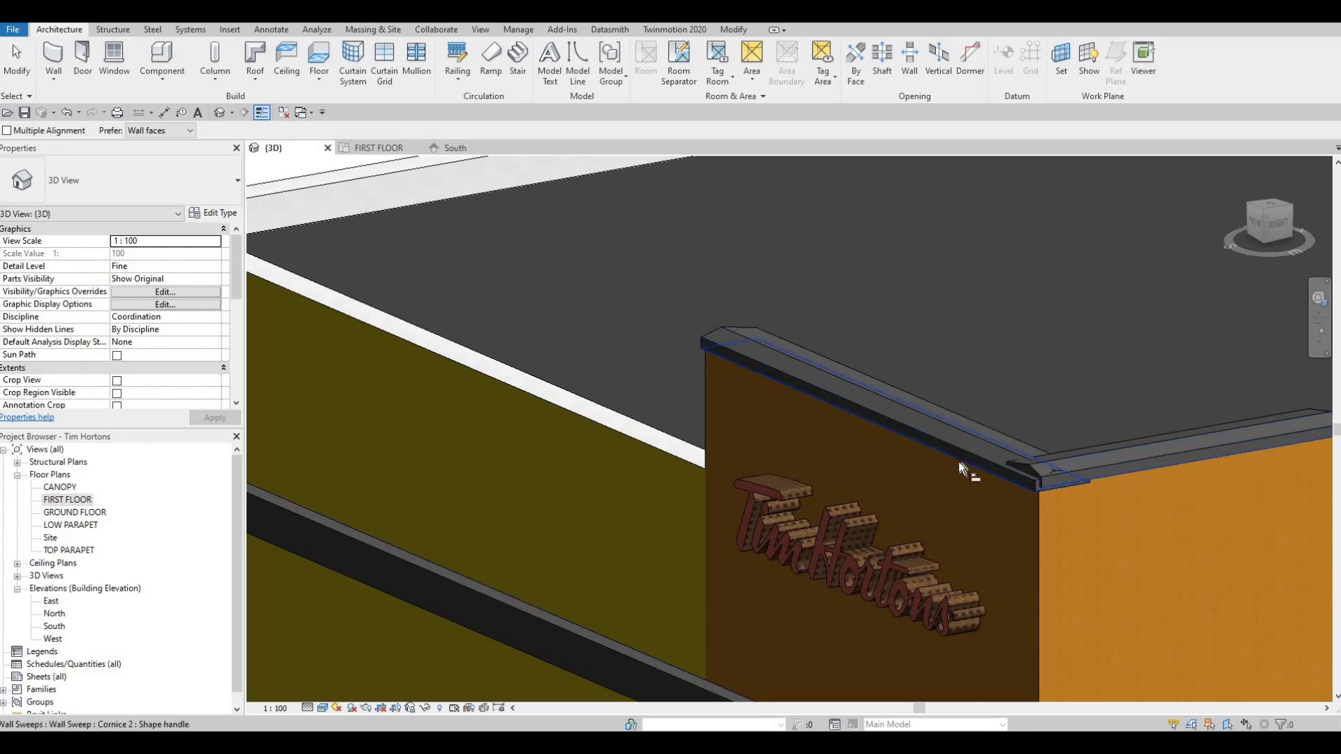
{"action": "key", "text": "Escape"}
{"action": "key", "text": "Escape"}
- Create similar Cornice 2 sweeps along both wall tops of the orange tower between the brick and yellow side walls
{"action": "middle_click_drag", "start_coordinate": [1150, 518], "coordinate": [1095, 426], "text": "shift"}
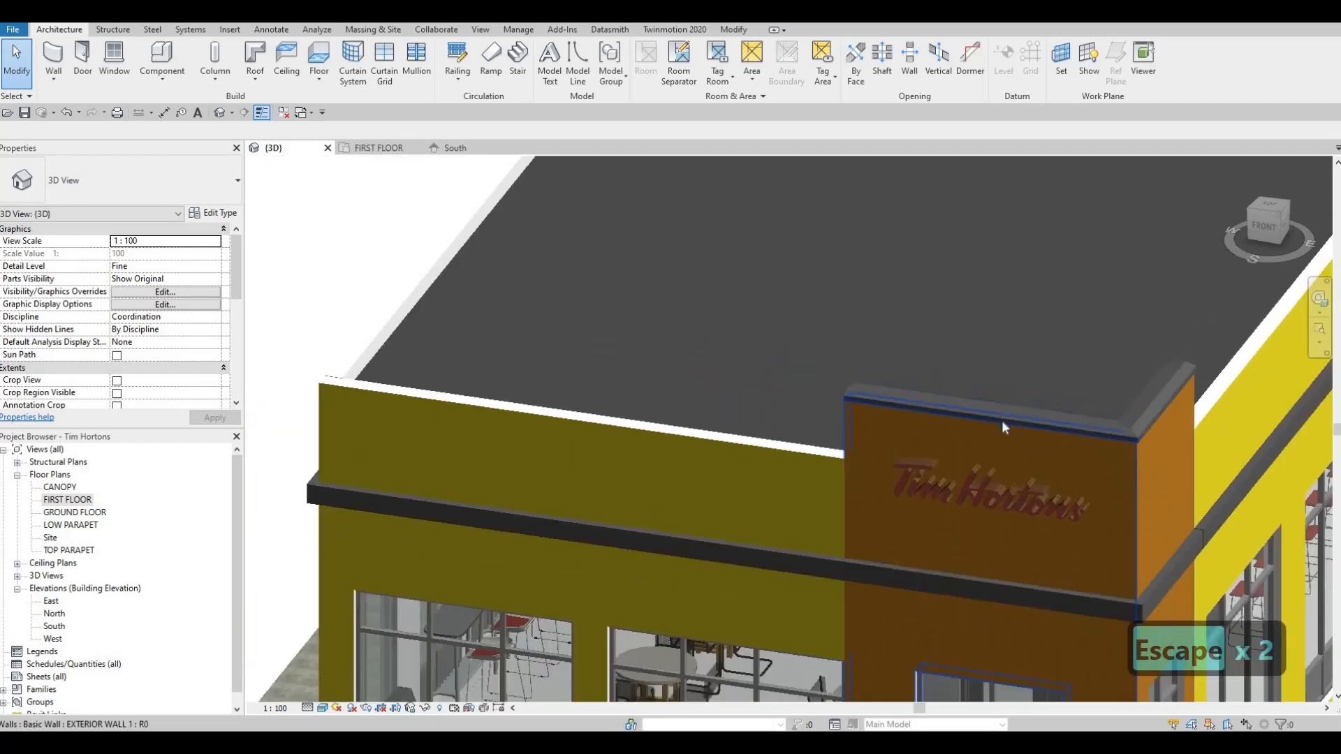
{"action": "middle_click_drag", "start_coordinate": [914, 423], "coordinate": [889, 410], "text": "shift"}
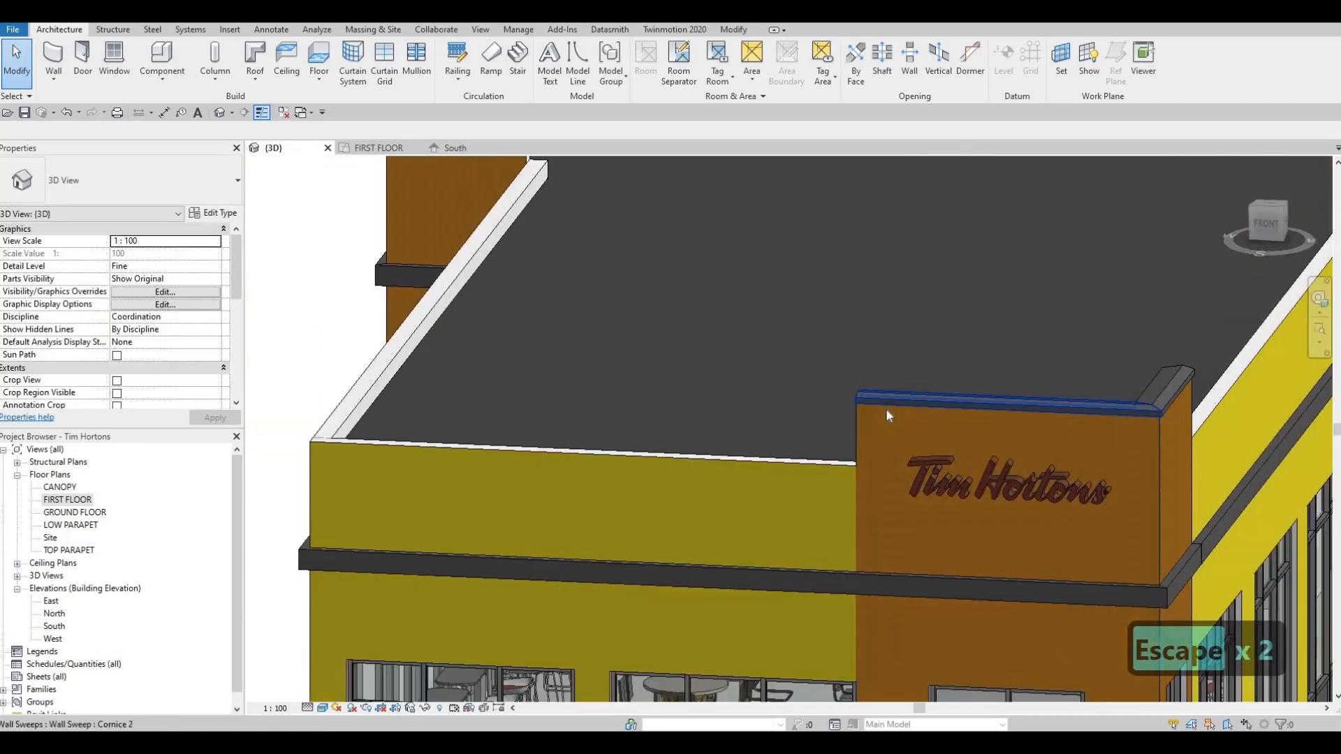
{"action": "scroll", "coordinate": [881, 413], "scroll_direction": "down", "scroll_amount": 5}
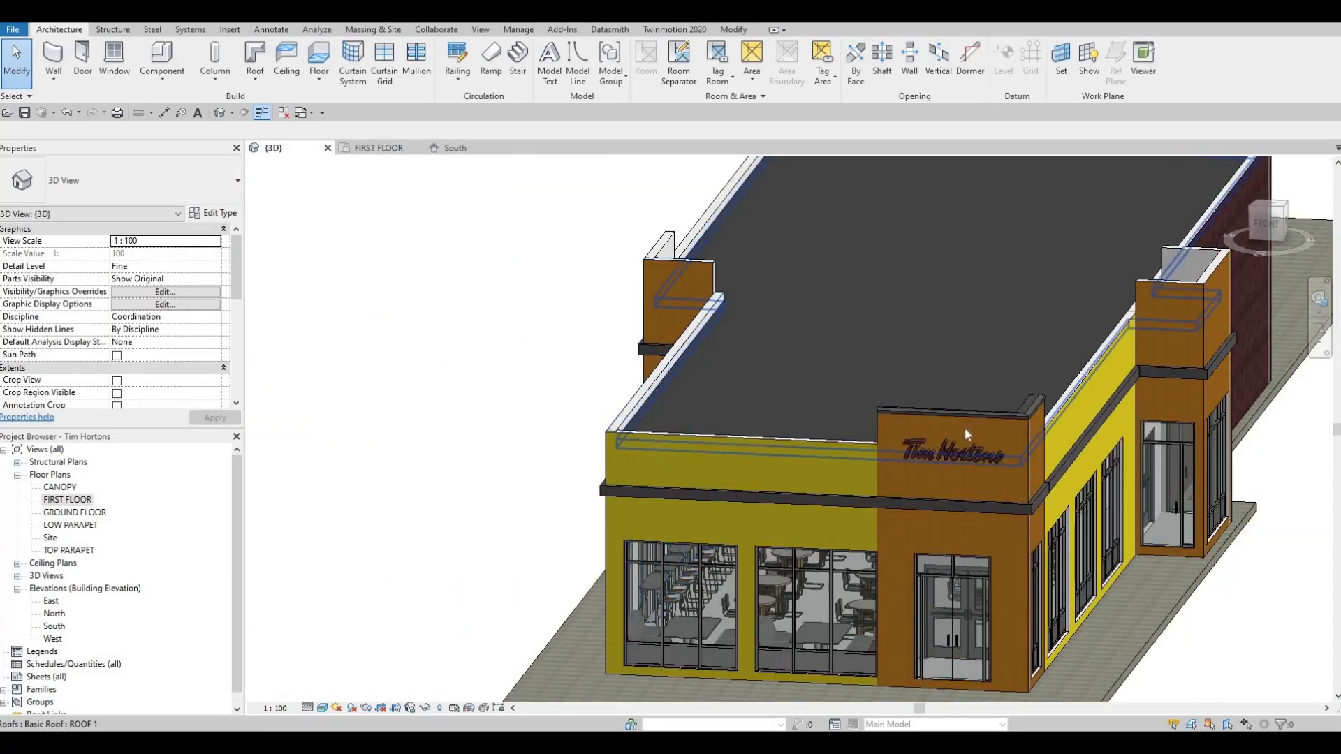
{"action": "middle_click_drag", "start_coordinate": [966, 433], "coordinate": [506, 245], "text": "shift"}
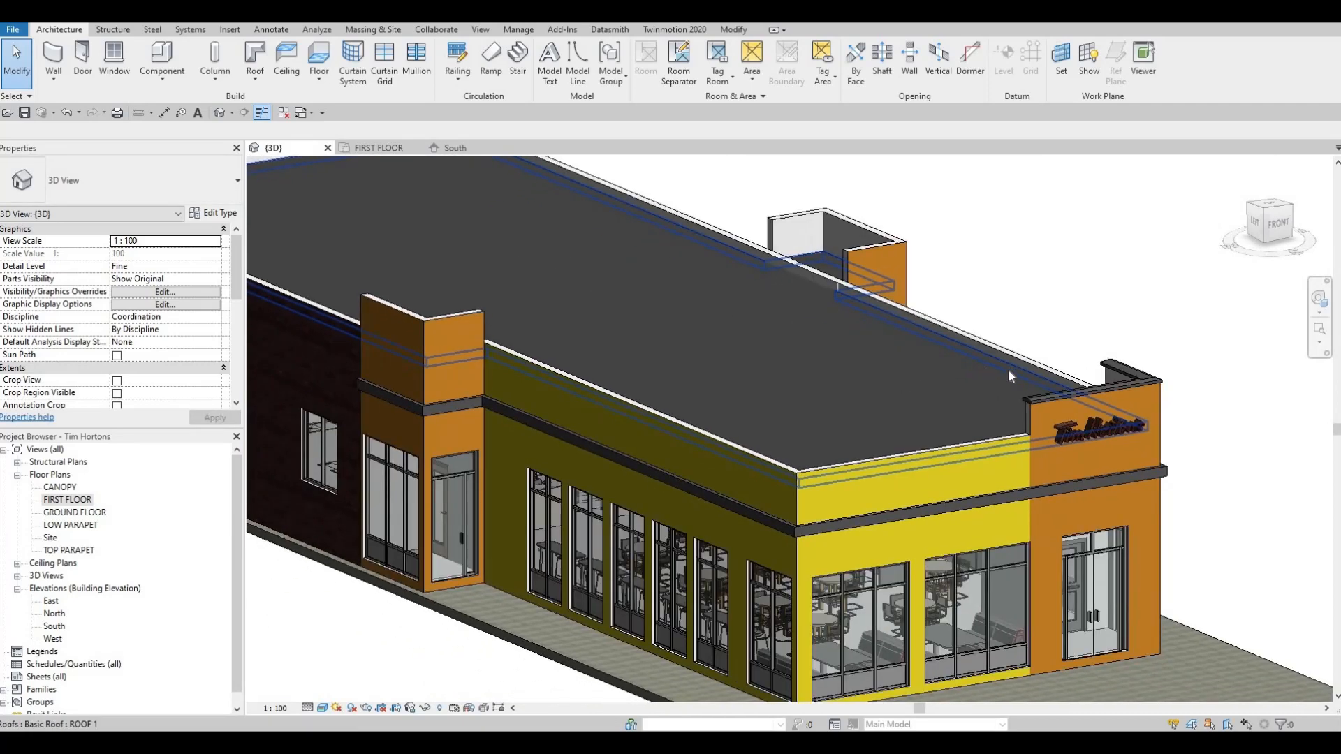
{"action": "left_click", "coordinate": [1044, 398]}
{"action": "scroll", "coordinate": [454, 311], "scroll_direction": "up", "scroll_amount": 5}
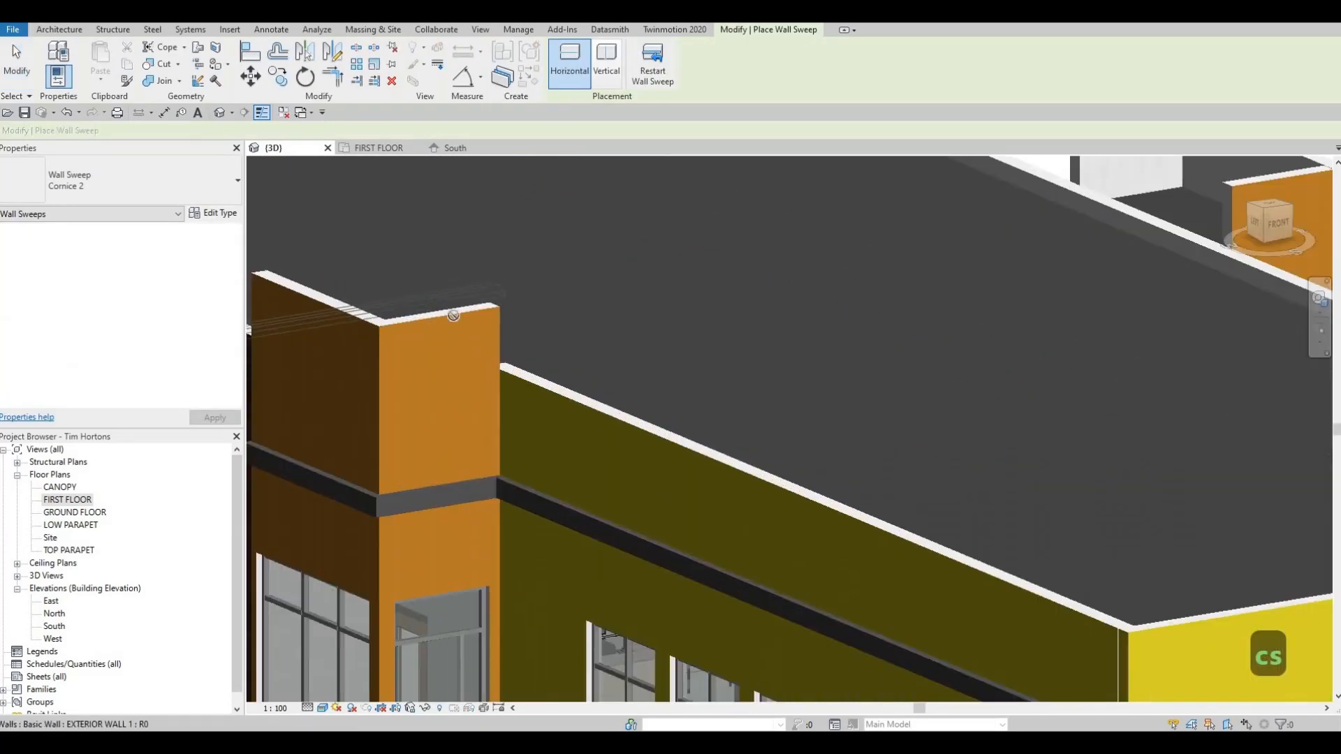
{"action": "middle_click_drag", "start_coordinate": [598, 396], "coordinate": [627, 594], "text": "shift"}
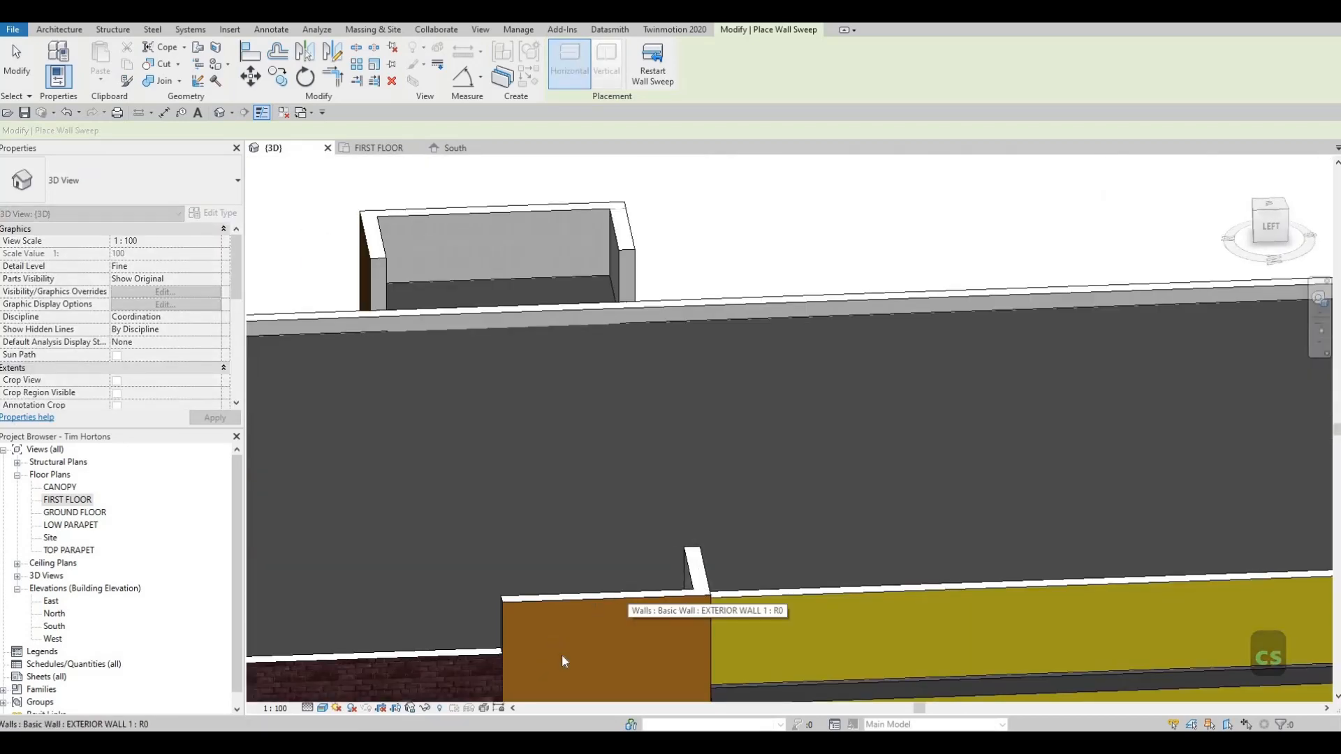
{"action": "scroll", "coordinate": [602, 602], "scroll_direction": "up", "scroll_amount": 3}
{"action": "left_click", "coordinate": [605, 603]}
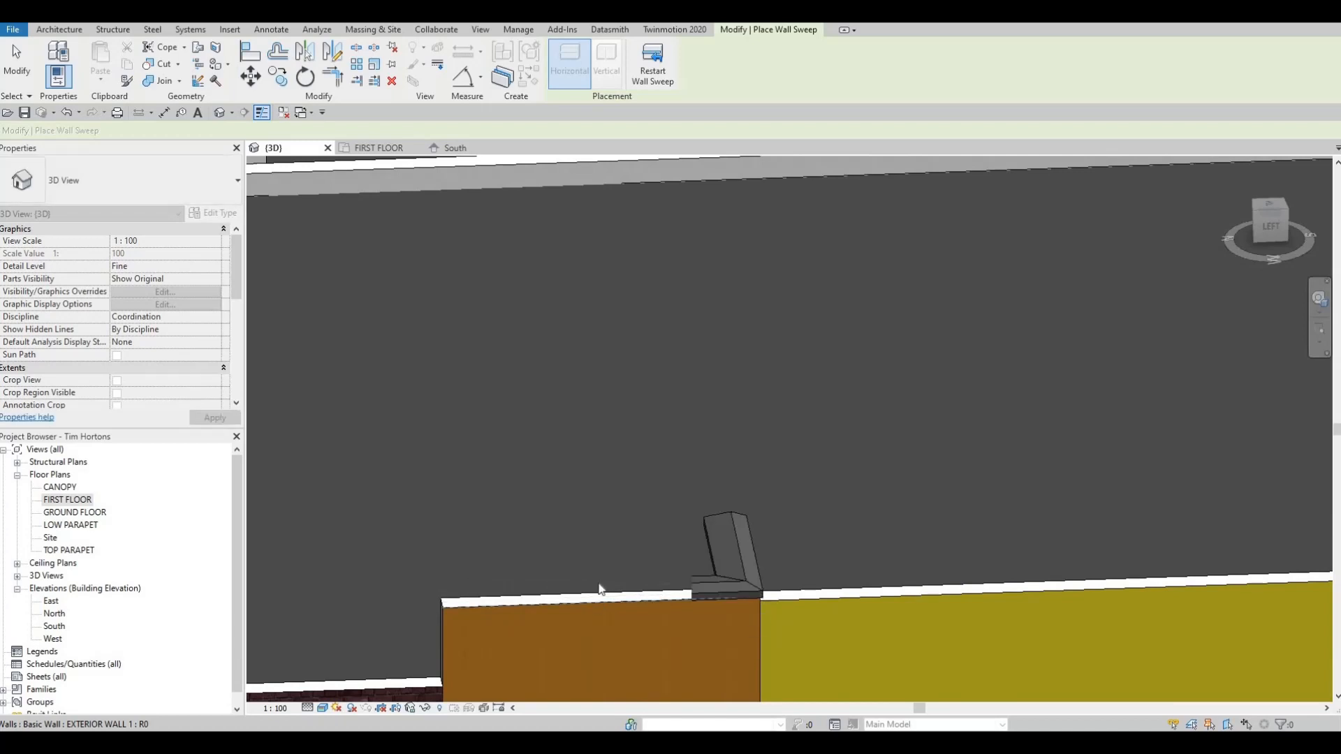
{"action": "scroll", "coordinate": [637, 581], "scroll_direction": "down", "scroll_amount": 4}
{"action": "key", "text": "Escape"}
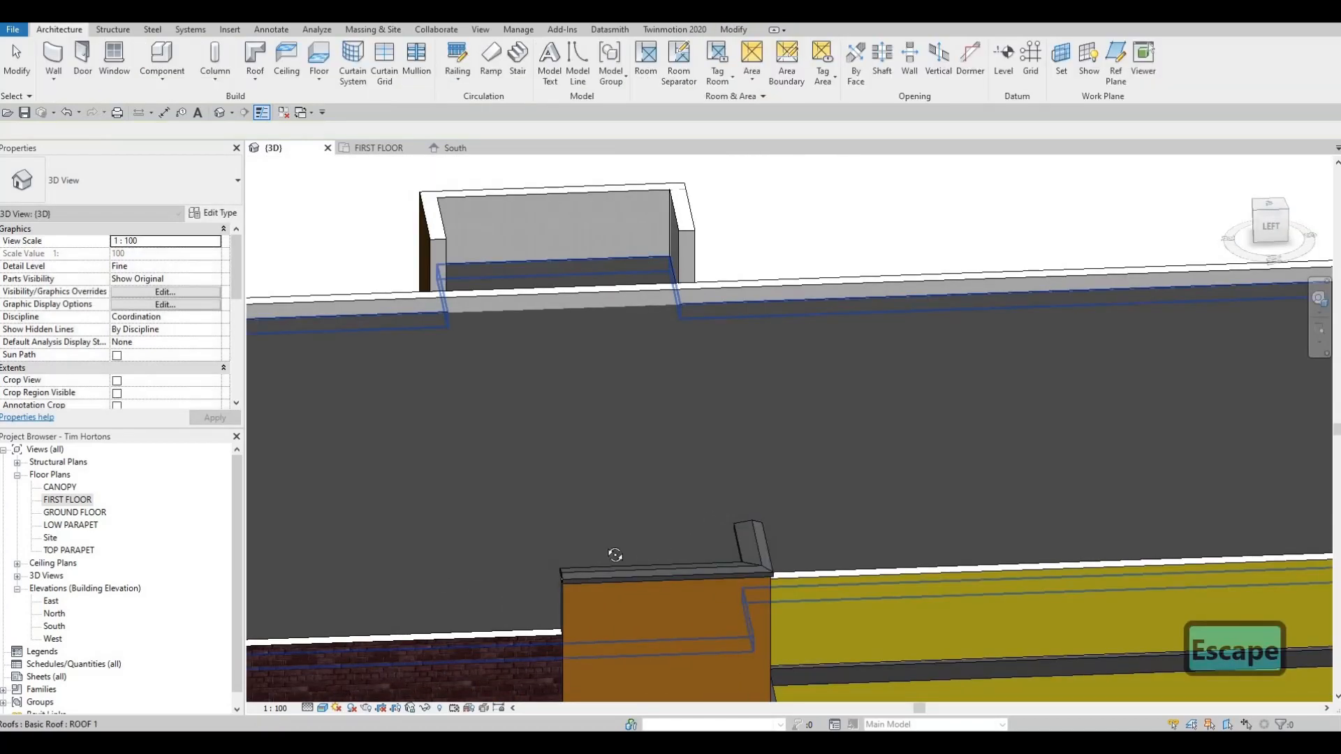
- Create a similar Cornice 2 sweep along the top of the opposite orange tower's return wall on the yellow wall side
{"action": "middle_click_drag", "start_coordinate": [651, 477], "coordinate": [704, 399], "text": "shift"}
{"action": "middle_click_drag", "start_coordinate": [869, 314], "coordinate": [714, 393]}
{"action": "middle_click_drag", "start_coordinate": [893, 227], "coordinate": [726, 392]}
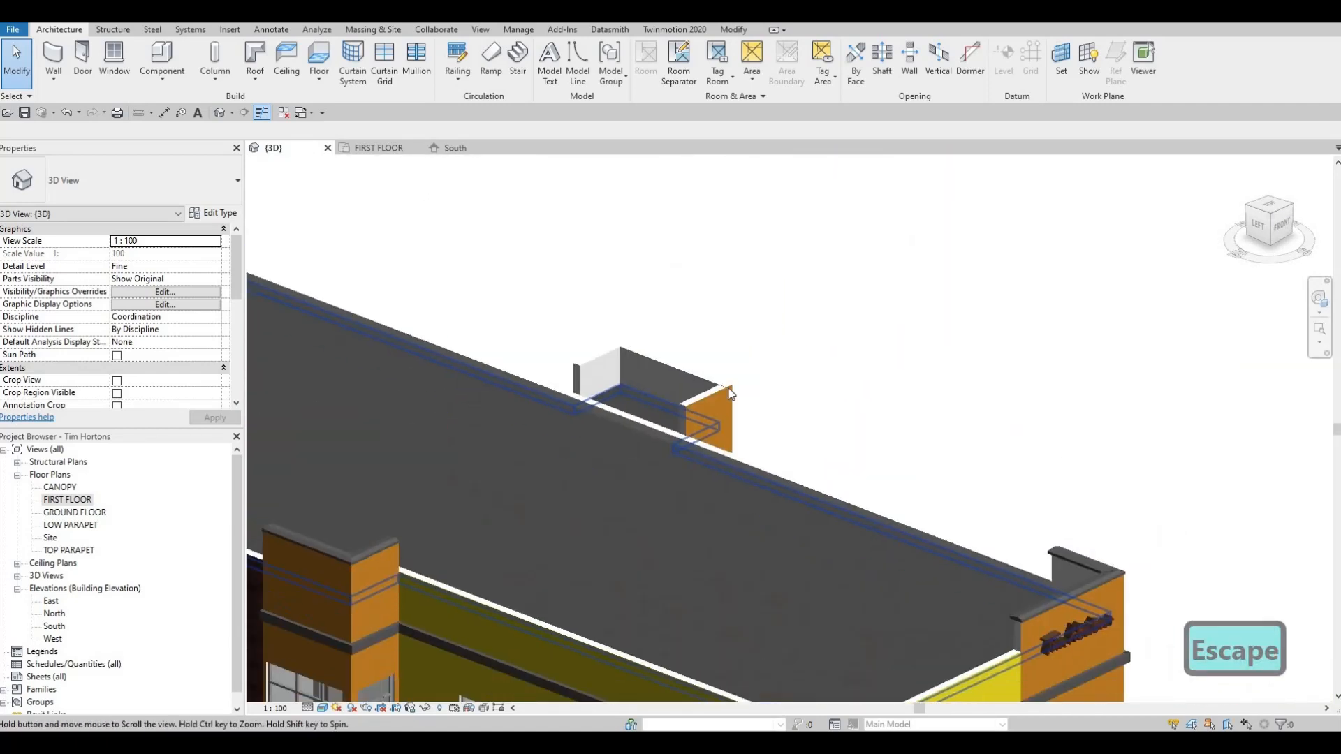
{"action": "scroll", "coordinate": [719, 393], "scroll_direction": "up", "scroll_amount": 3}
{"action": "scroll", "coordinate": [524, 336], "scroll_direction": "down", "scroll_amount": 2}
{"action": "middle_click_drag", "start_coordinate": [536, 342], "coordinate": [688, 338]}
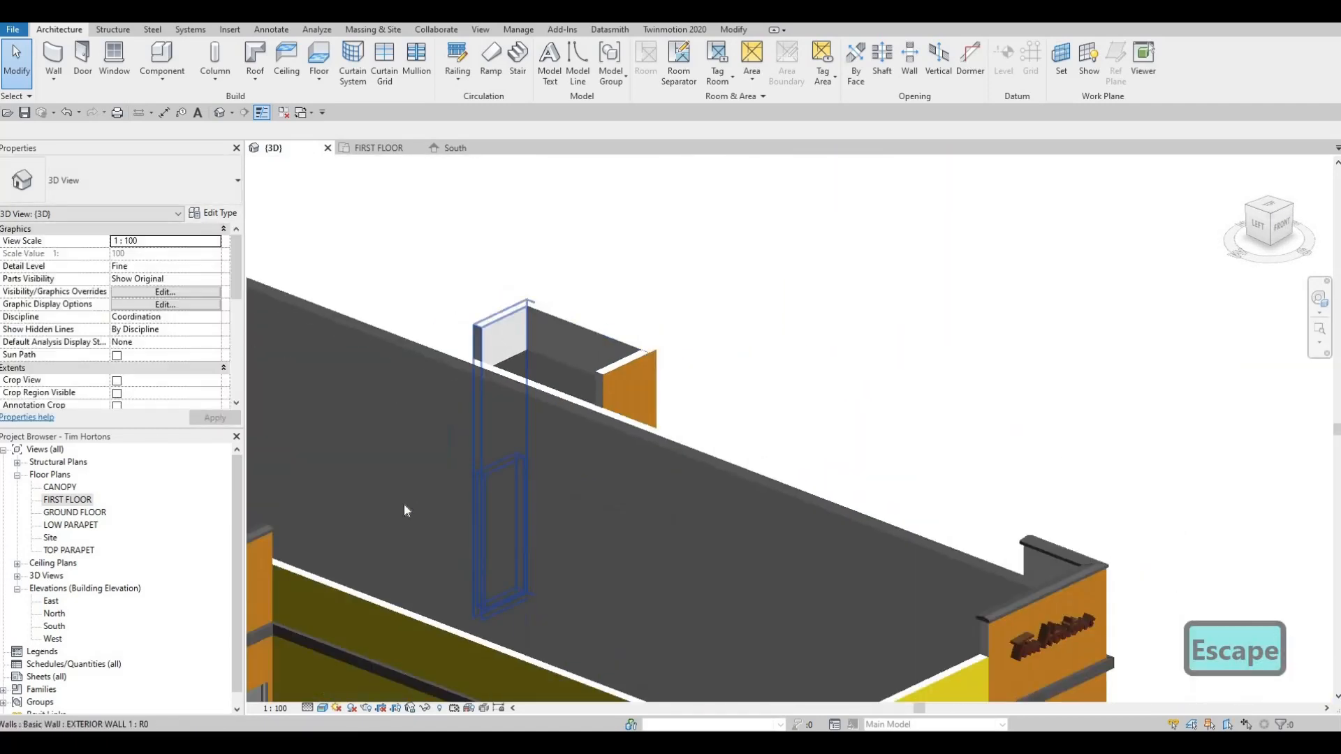
{"action": "key", "text": "Escape"}
{"action": "left_click", "coordinate": [393, 535]}
{"action": "key", "text": "c"}
{"action": "key", "text": "s"}
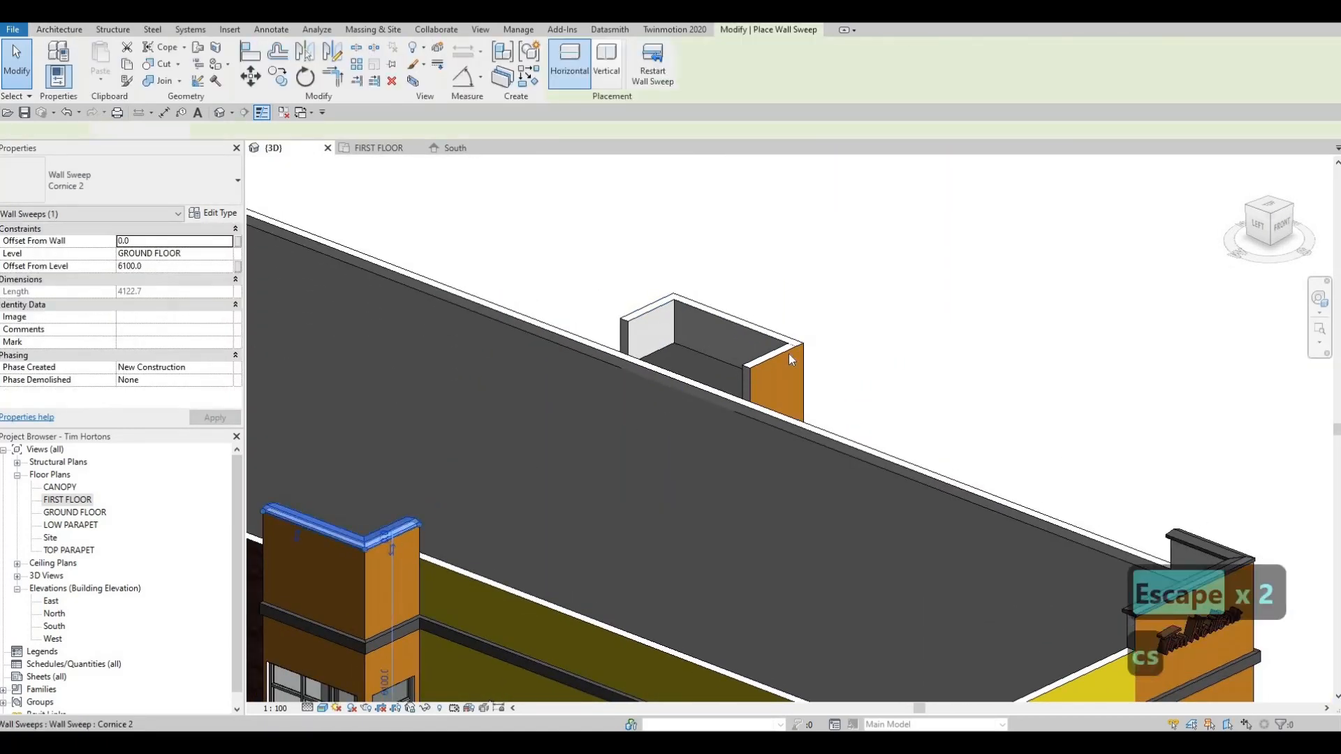
{"action": "scroll", "coordinate": [763, 353], "scroll_direction": "up", "scroll_amount": 3}
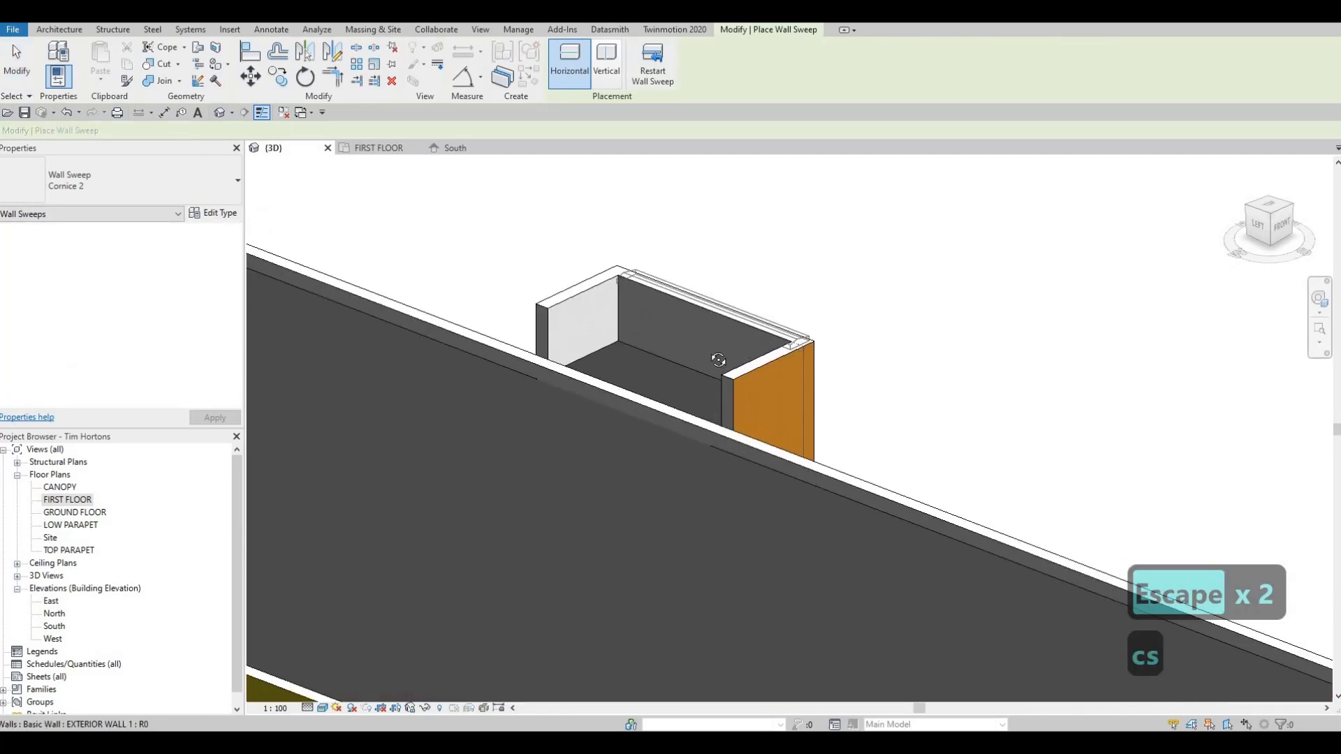
{"action": "middle_click_drag", "start_coordinate": [824, 372], "coordinate": [730, 198], "text": "shift"}
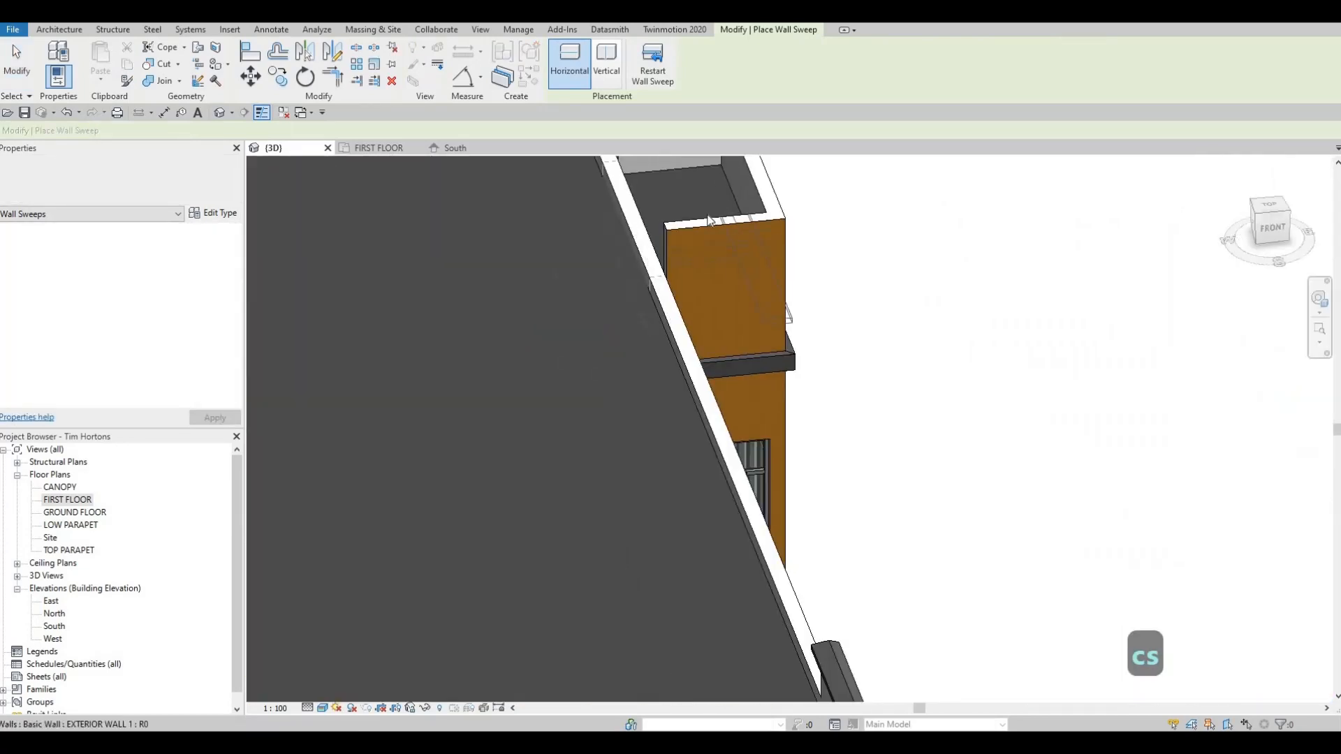
{"action": "left_click", "coordinate": [757, 226]}
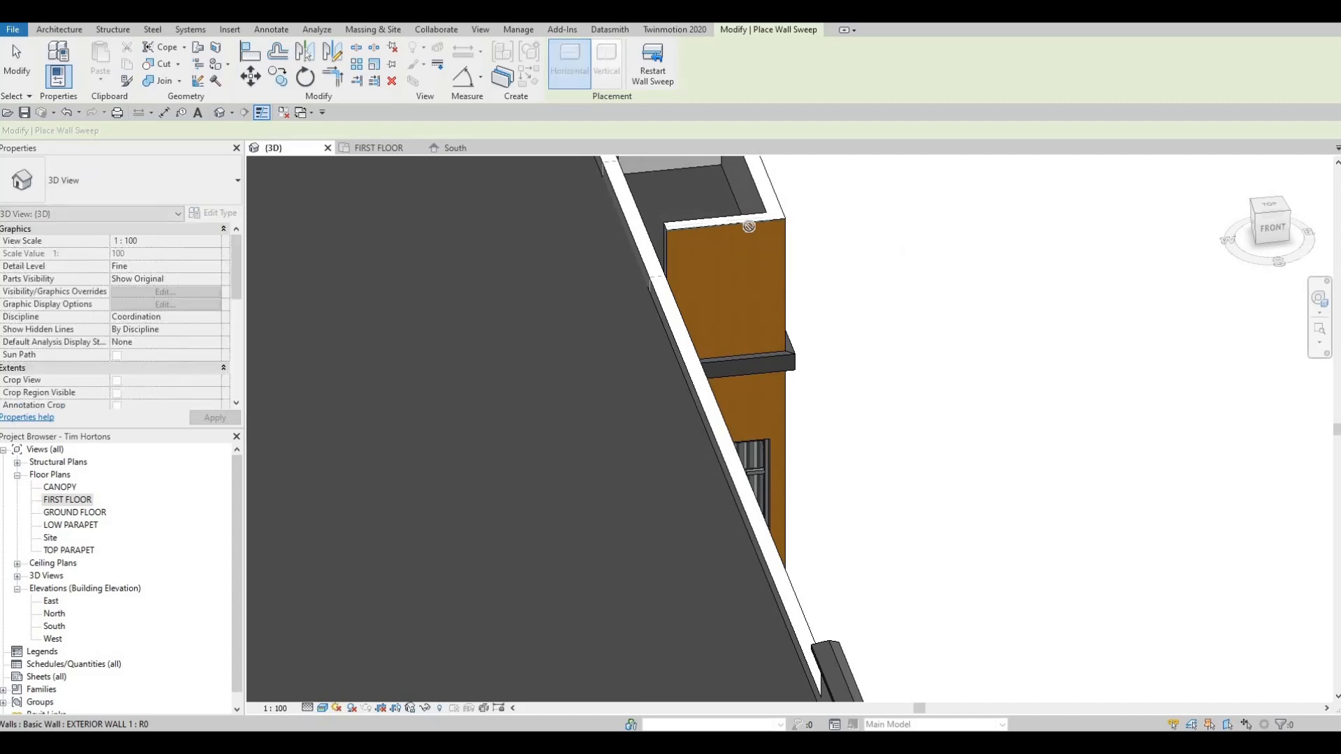
{"action": "key", "text": "Escape"}
- Create a similar Cornice 2 sweep along the top of that orange tower's long outer wall
{"action": "middle_click_drag", "start_coordinate": [622, 293], "coordinate": [643, 388], "text": "shift"}
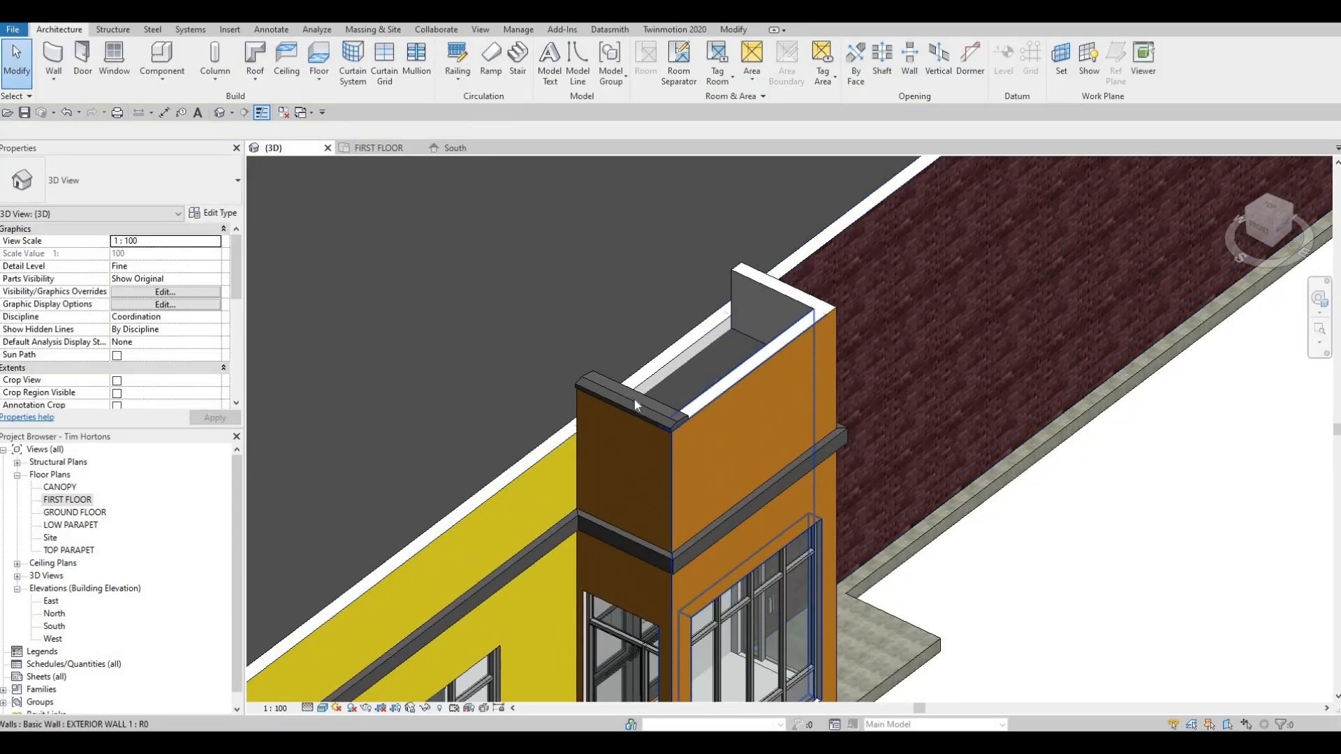
{"action": "left_click", "coordinate": [639, 400]}
{"action": "key", "text": "c"}
{"action": "key", "text": "s"}
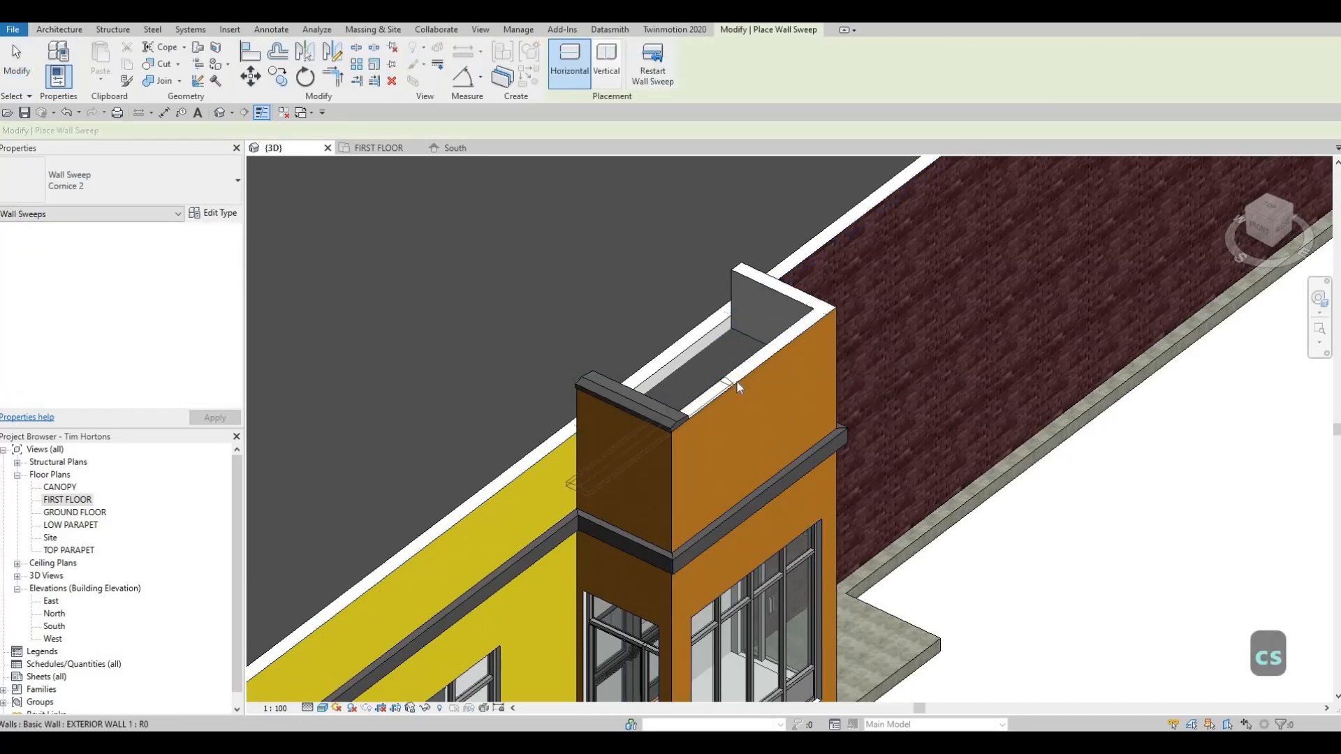
{"action": "scroll", "coordinate": [728, 407], "scroll_direction": "up", "scroll_amount": 3}
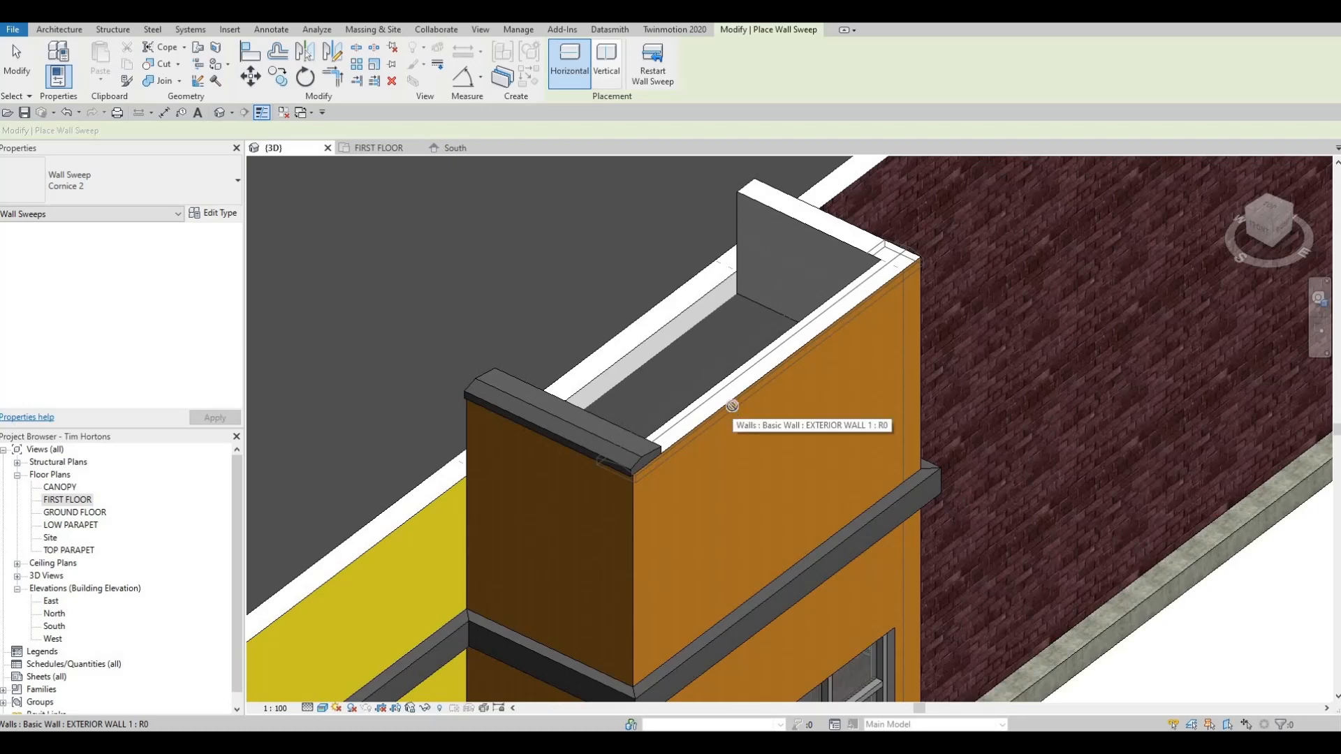
{"action": "key", "text": "Escape"}
{"action": "key", "text": "Escape"}
- Create a similar Cornice 2 sweep along the top of the tower's remaining return wall beside the brick wall
{"action": "middle_click_drag", "start_coordinate": [703, 419], "coordinate": [793, 500], "text": "shift"}
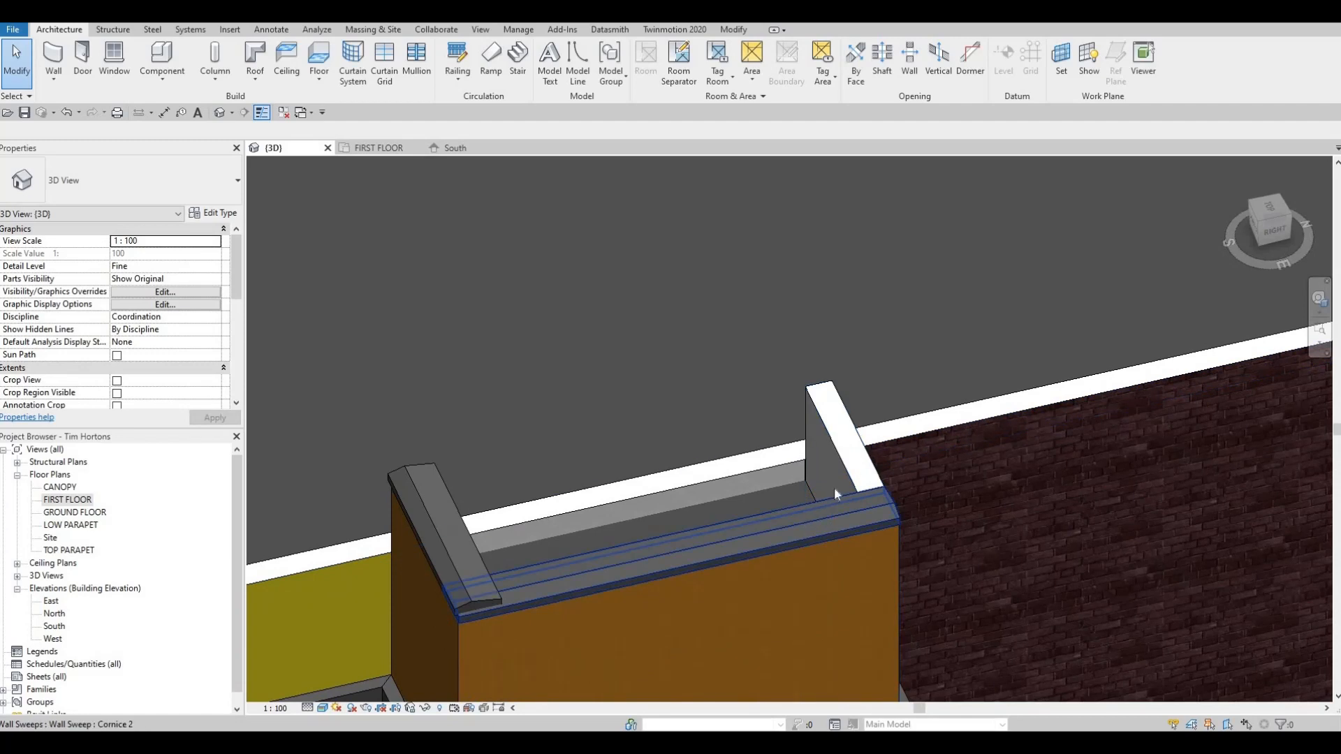
{"action": "left_click", "coordinate": [807, 519]}
{"action": "key", "text": "c"}
{"action": "key", "text": "s"}
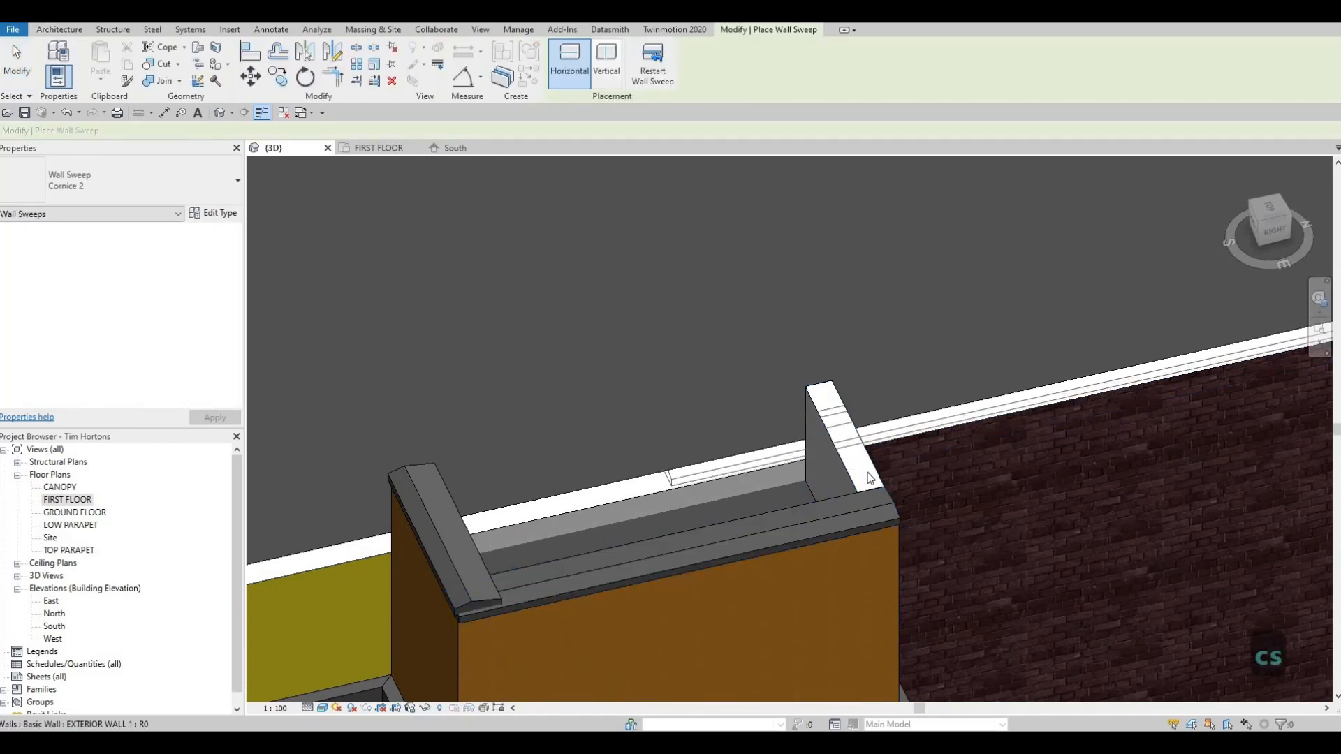
{"action": "middle_click_drag", "start_coordinate": [635, 360], "coordinate": [615, 425], "text": "shift"}
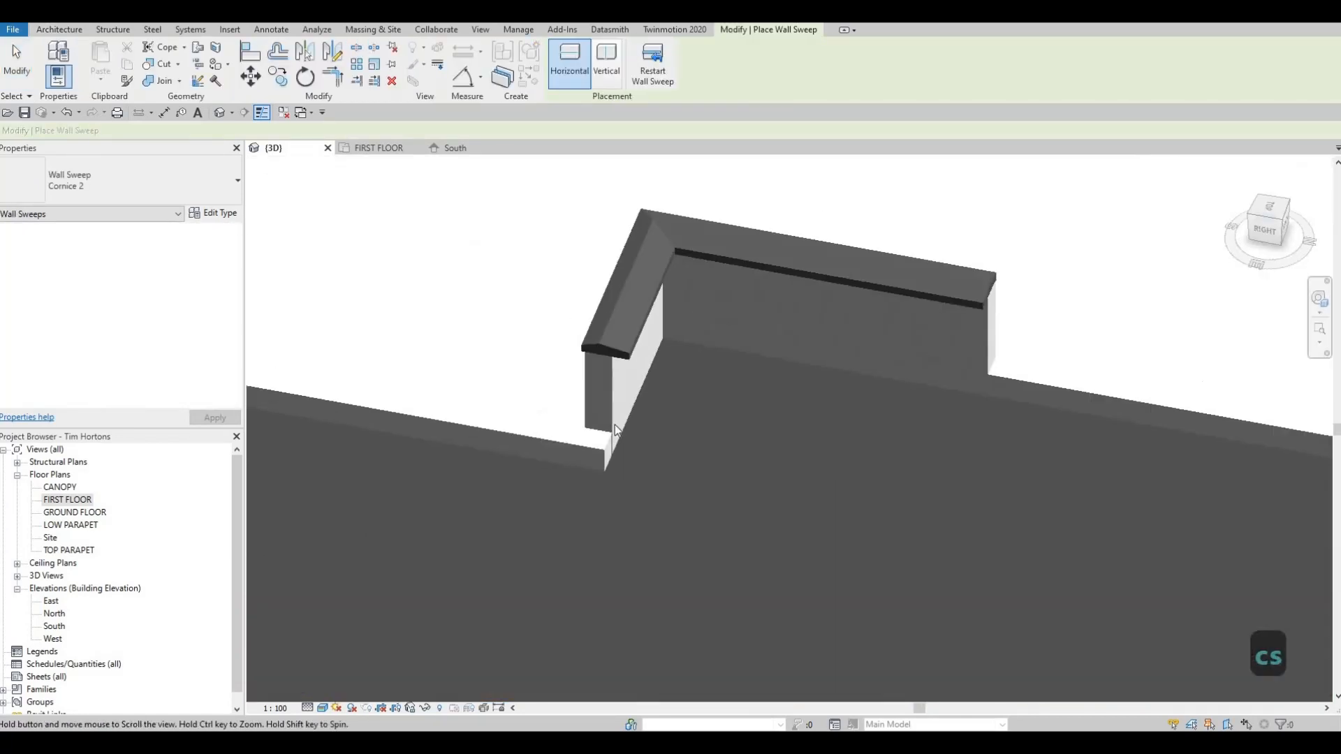
{"action": "scroll", "coordinate": [661, 345], "scroll_direction": "down", "scroll_amount": 6}
{"action": "scroll", "coordinate": [636, 429], "scroll_direction": "up", "scroll_amount": 8}
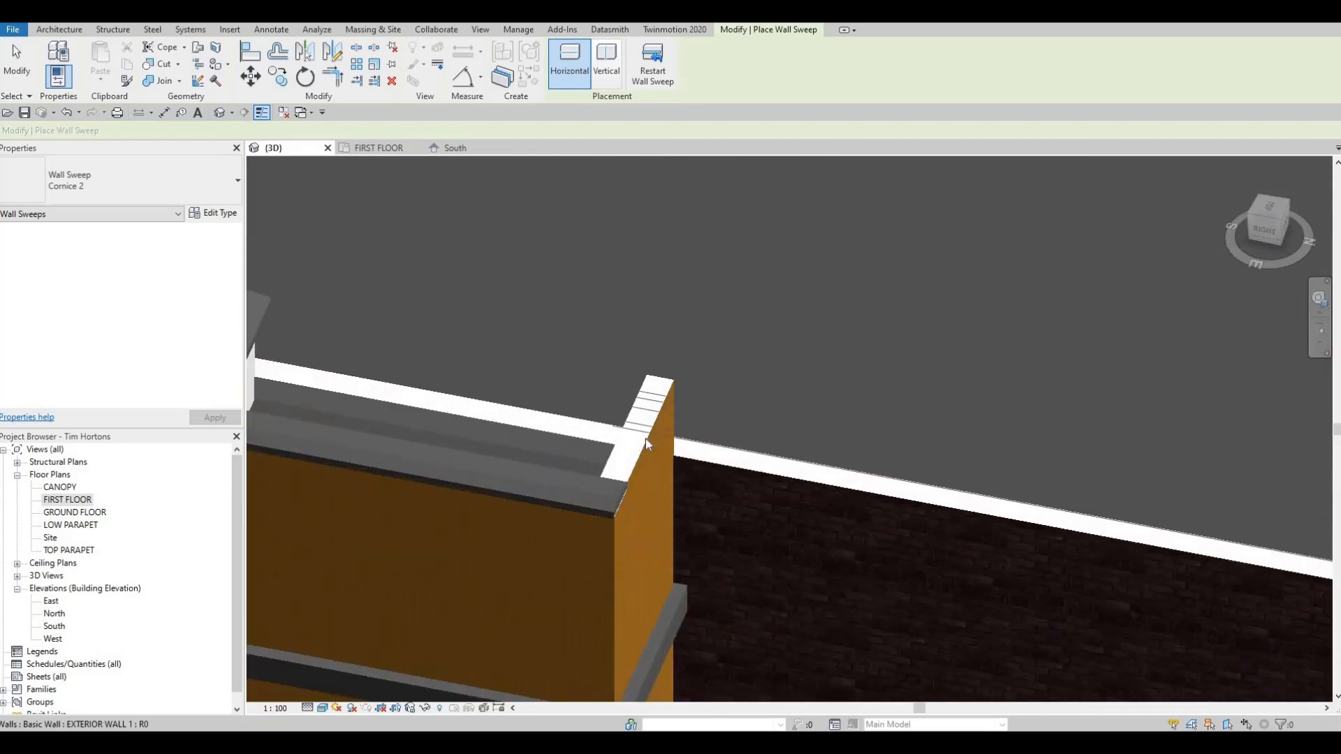
{"action": "left_click", "coordinate": [654, 437]}
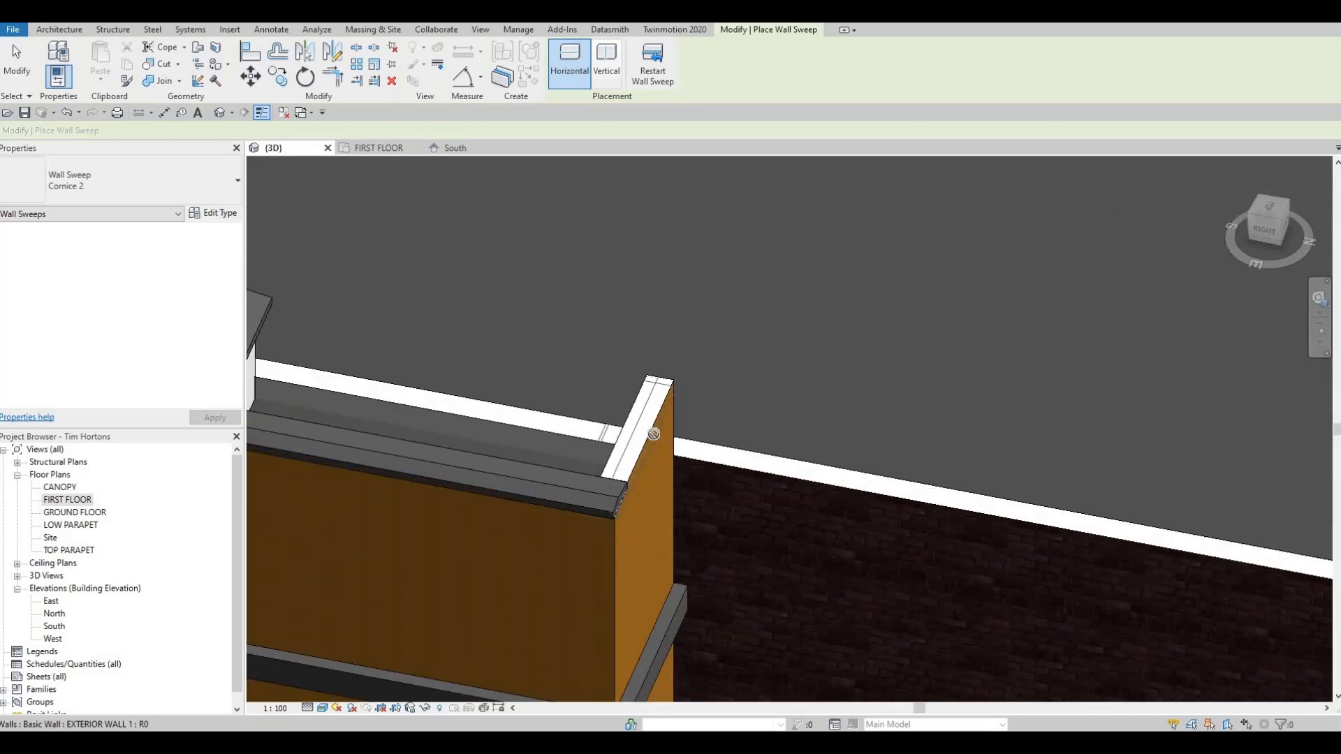
{"action": "key", "text": "Escape"}
{"action": "middle_click_drag", "start_coordinate": [657, 419], "coordinate": [645, 468], "text": "shift"}
{"action": "key", "text": "Escape"}
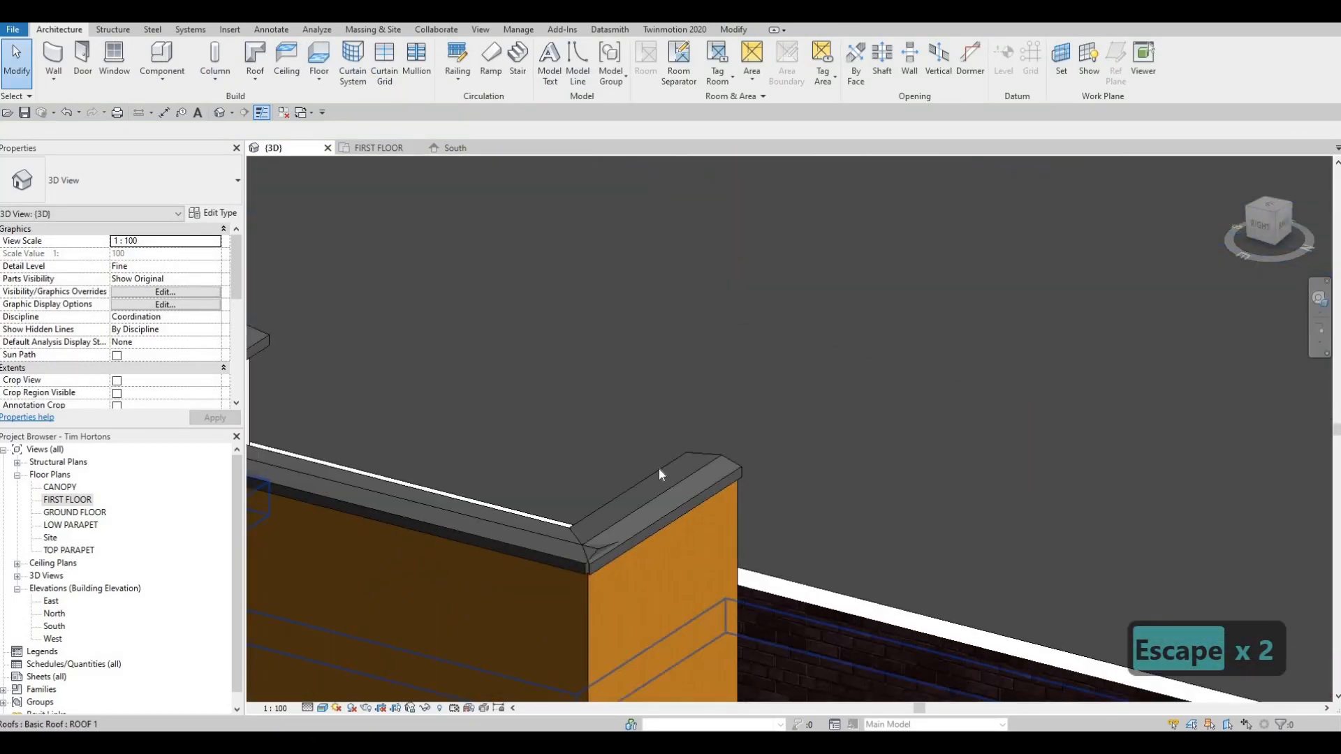
{"action": "key", "text": "a"}
{"action": "key", "text": "l"}
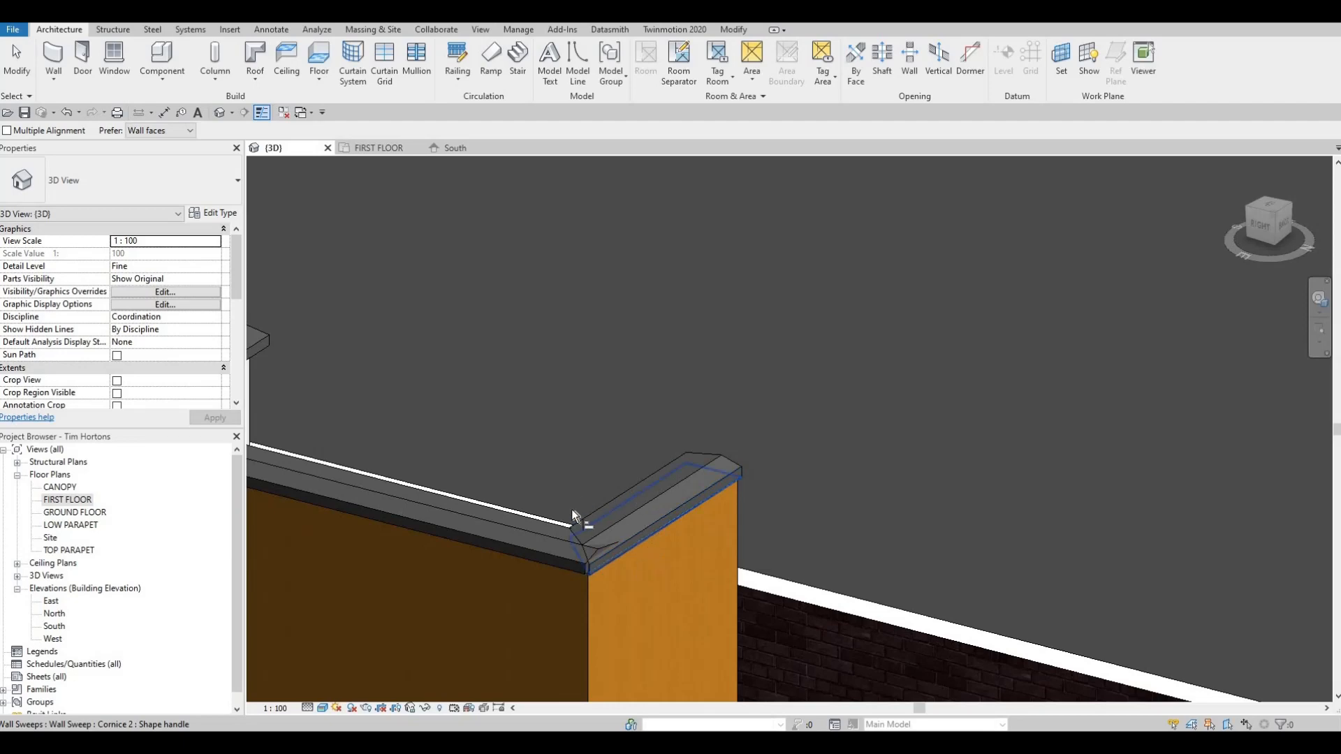
{"action": "middle_click_drag", "start_coordinate": [640, 533], "coordinate": [690, 398]}
{"action": "key", "text": "Escape"}
{"action": "key", "text": "Escape"}
{"action": "middle_click_drag", "start_coordinate": [676, 290], "coordinate": [686, 332], "text": "shift"}
{"action": "key", "text": "Escape"}
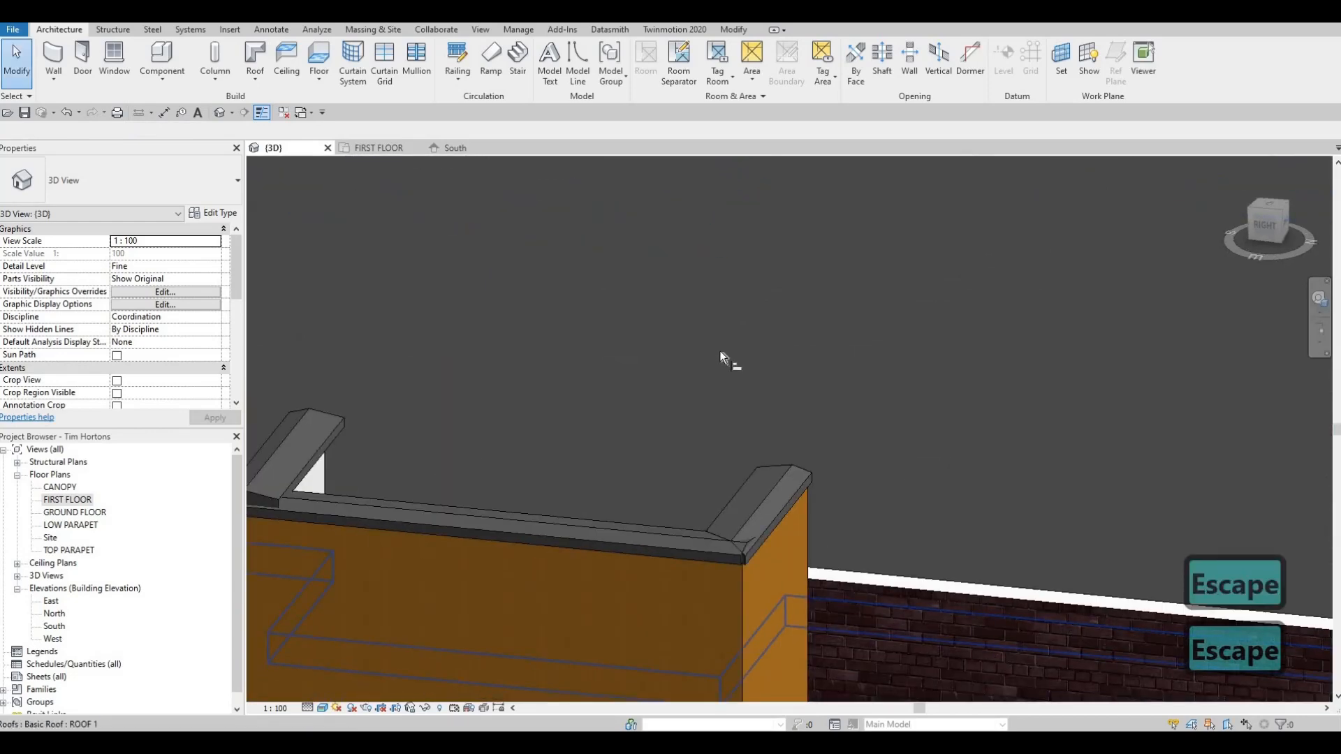
- Try to align the yellow-side return sweep with the face of the brick-side return sweep, and undo the alignment
{"action": "key", "text": "a"}
{"action": "key", "text": "l"}
{"action": "left_click", "coordinate": [780, 521]}
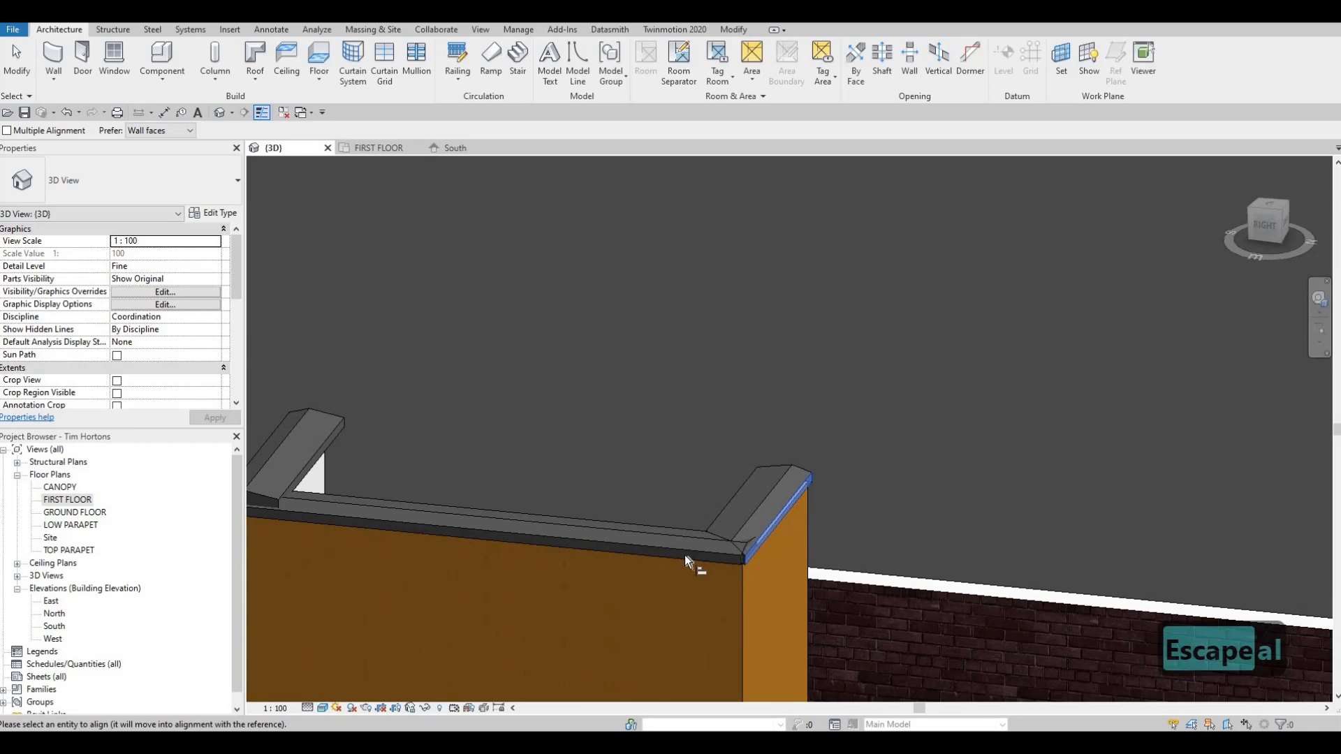
{"action": "key", "text": "Tab"}
{"action": "middle_click_drag", "start_coordinate": [603, 525], "coordinate": [712, 440]}
{"action": "middle_click_drag", "start_coordinate": [880, 422], "coordinate": [787, 410], "text": "shift"}
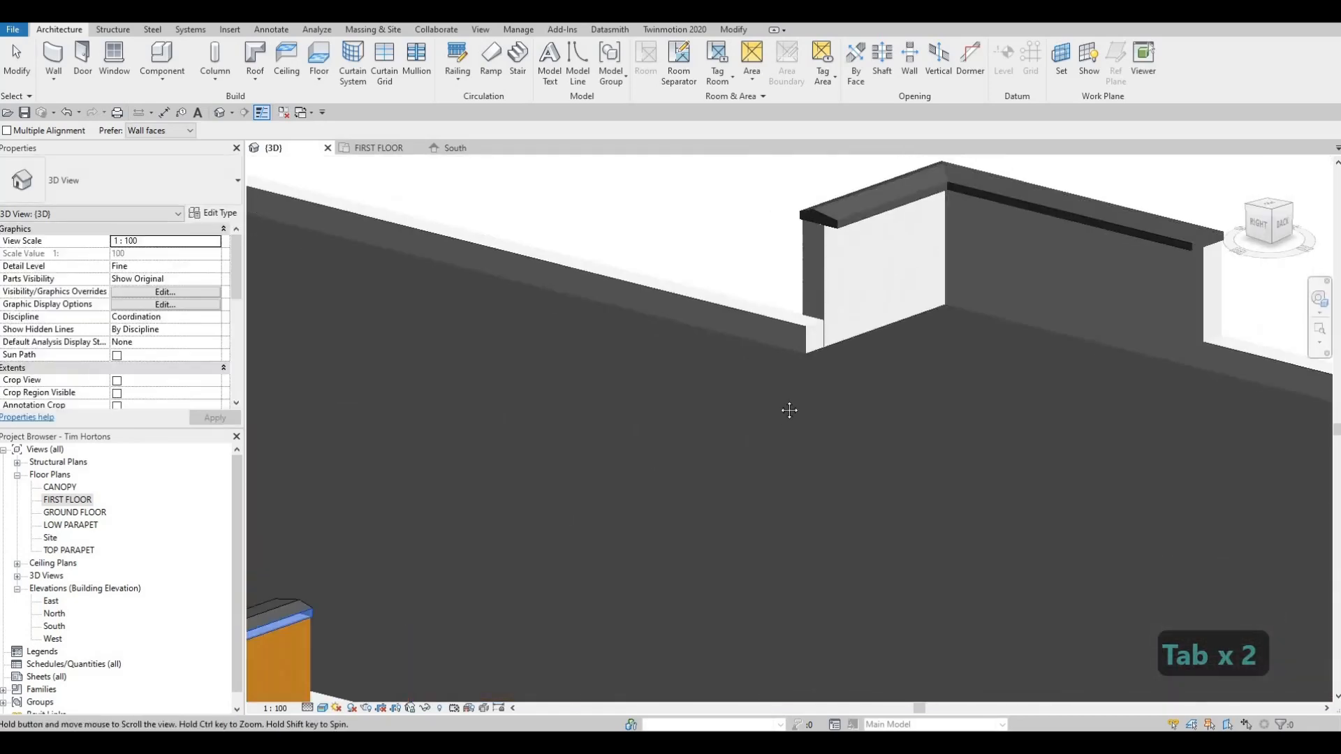
{"action": "middle_click_drag", "start_coordinate": [280, 508], "coordinate": [674, 429]}
{"action": "middle_click_drag", "start_coordinate": [427, 551], "coordinate": [672, 445]}
{"action": "scroll", "coordinate": [672, 446], "scroll_direction": "up", "scroll_amount": 2}
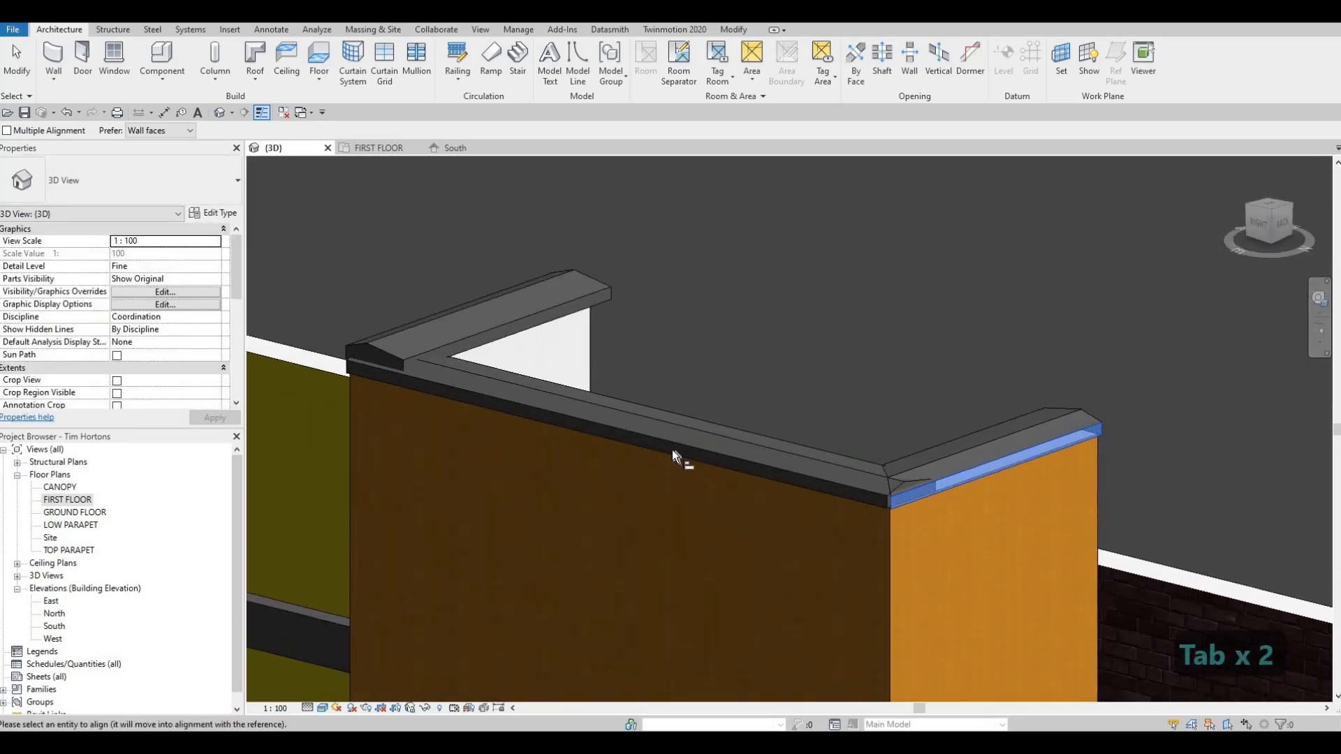
{"action": "left_click", "coordinate": [441, 354]}
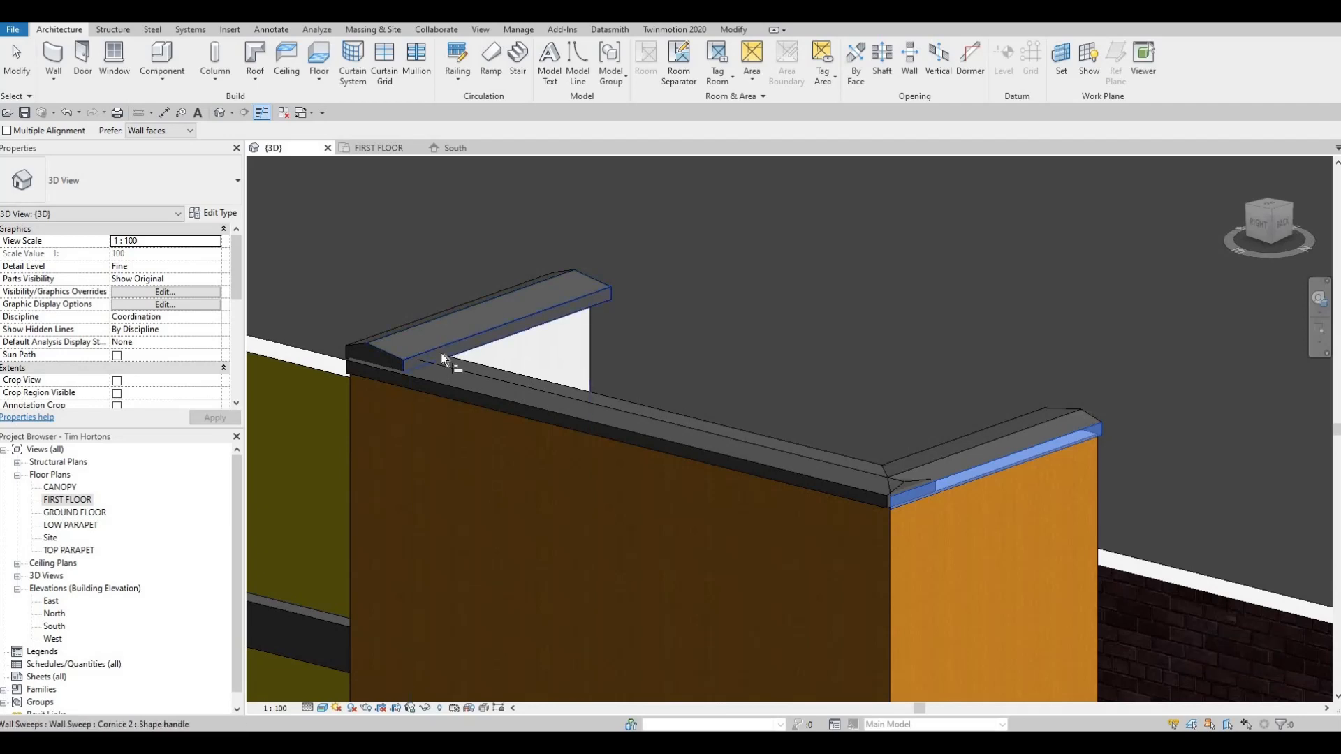
{"action": "key", "text": "Escape"}
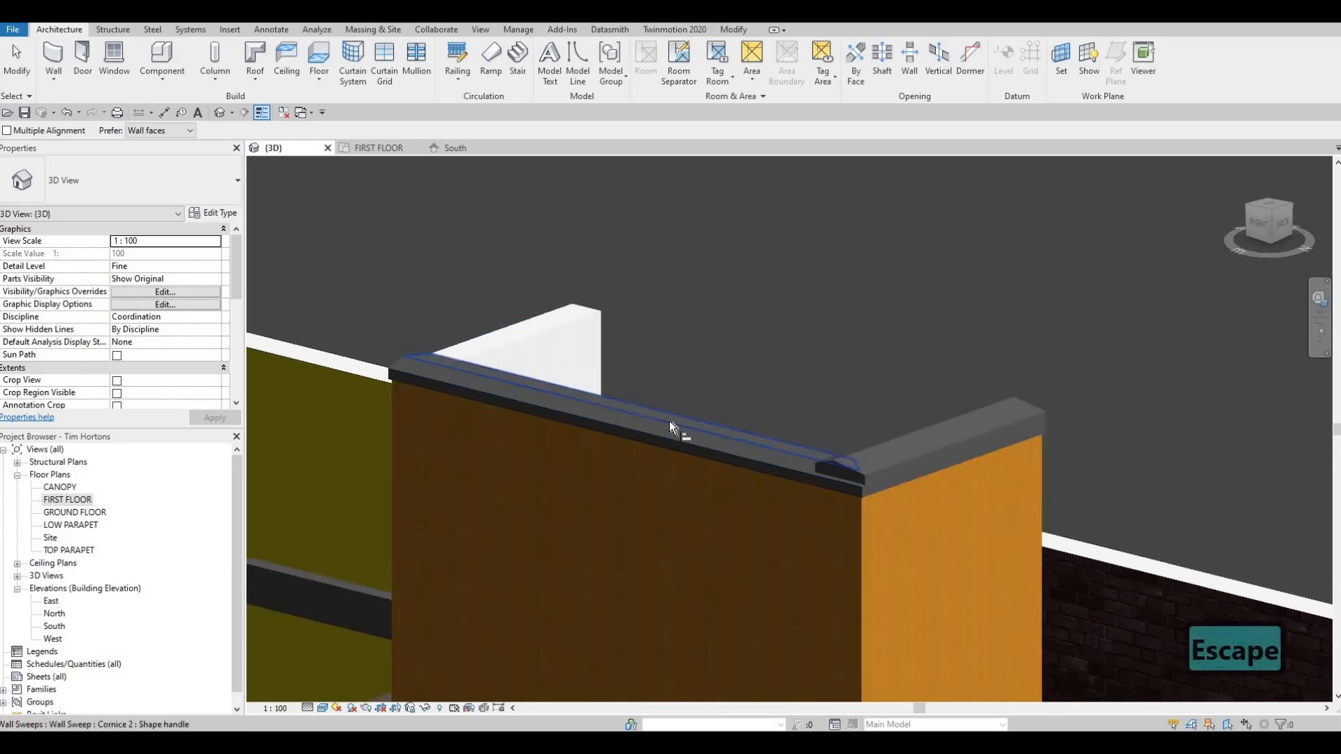
{"action": "key", "text": "ctrl+z"}
{"action": "key", "text": "Escape"}
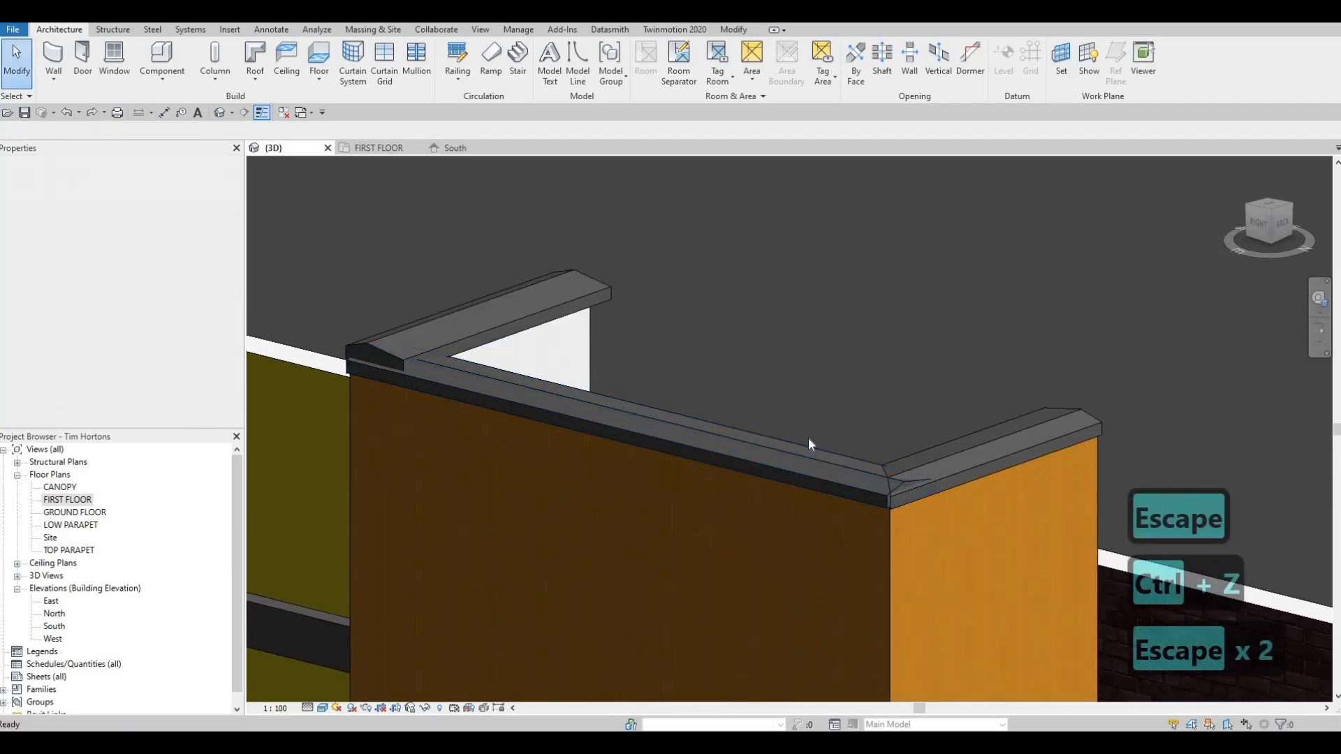
{"action": "key", "text": "Escape"}
- Align the tower's long outer sweep and yellow-side return sweep to the lower edge of the brick-side return sweep
{"action": "key", "text": "a"}
{"action": "key", "text": "l"}
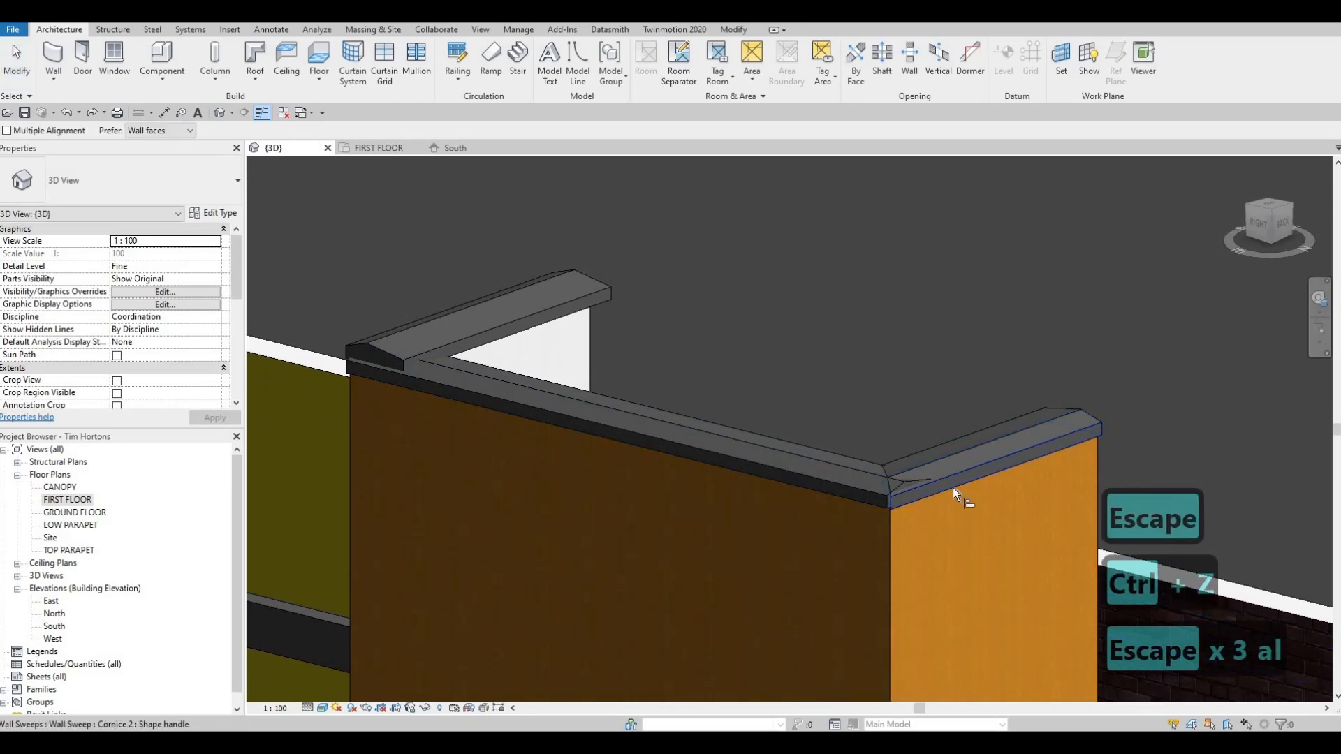
{"action": "key", "text": "Tab"}
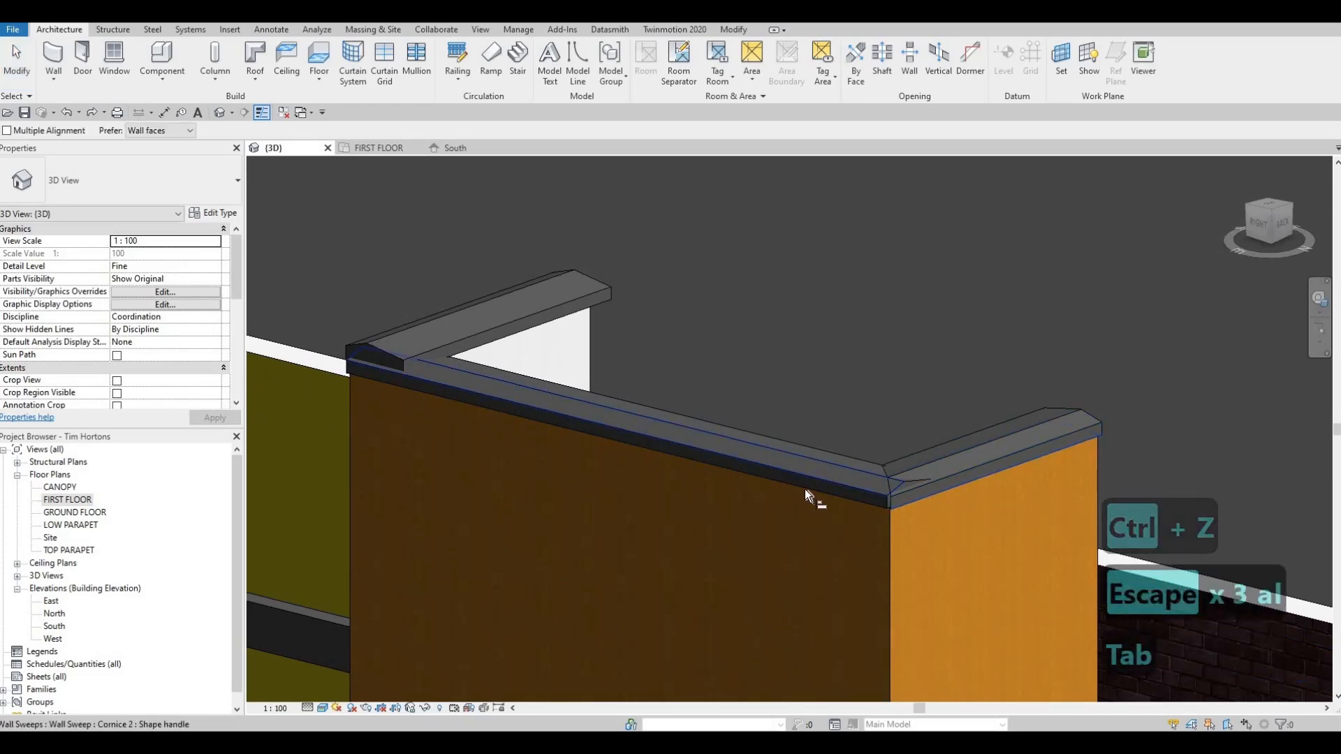
{"action": "left_click", "coordinate": [804, 494]}
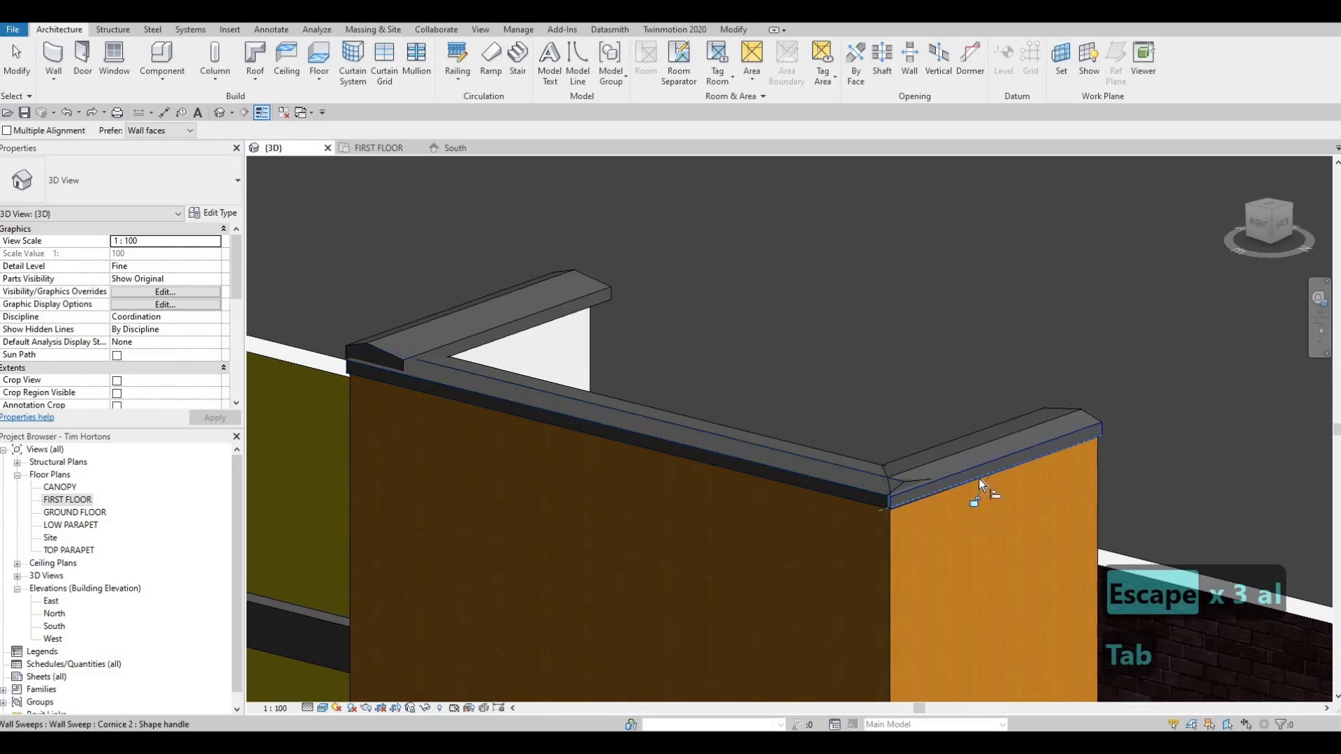
{"action": "key", "text": "Tab"}
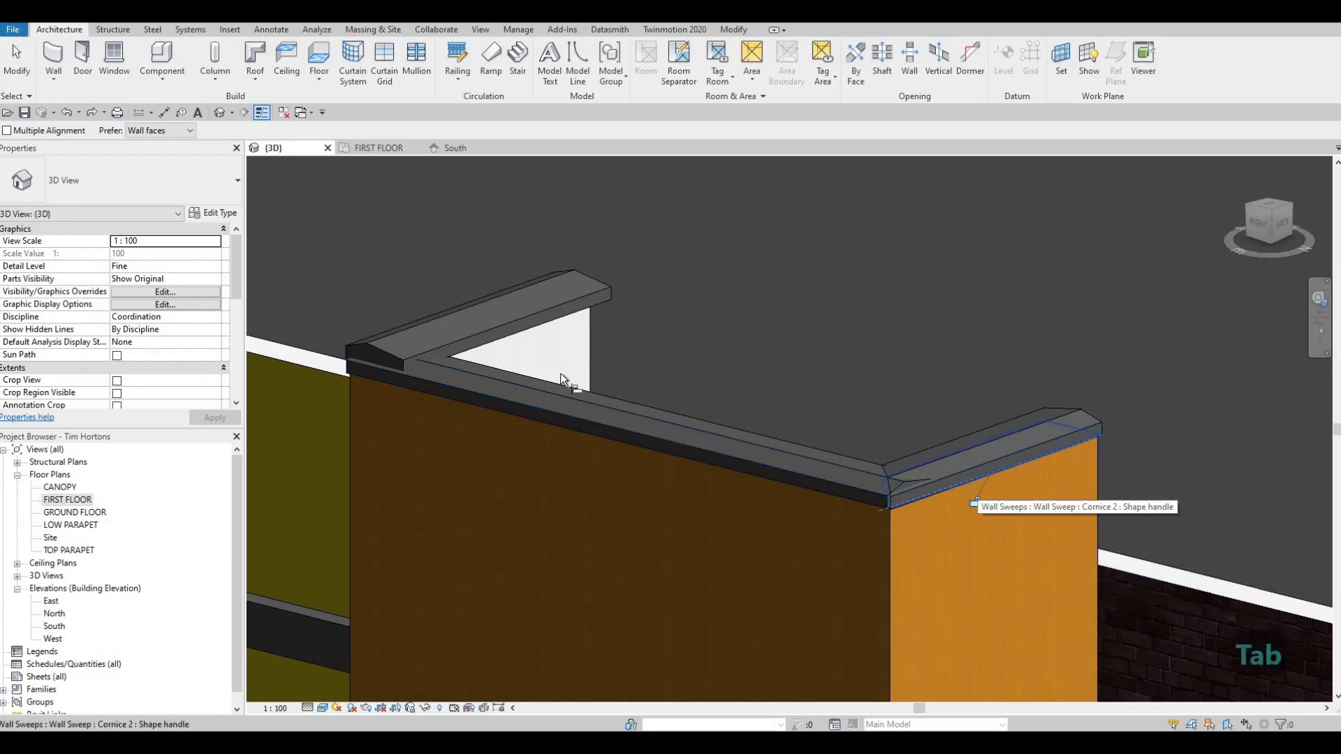
{"action": "left_click", "coordinate": [532, 334]}
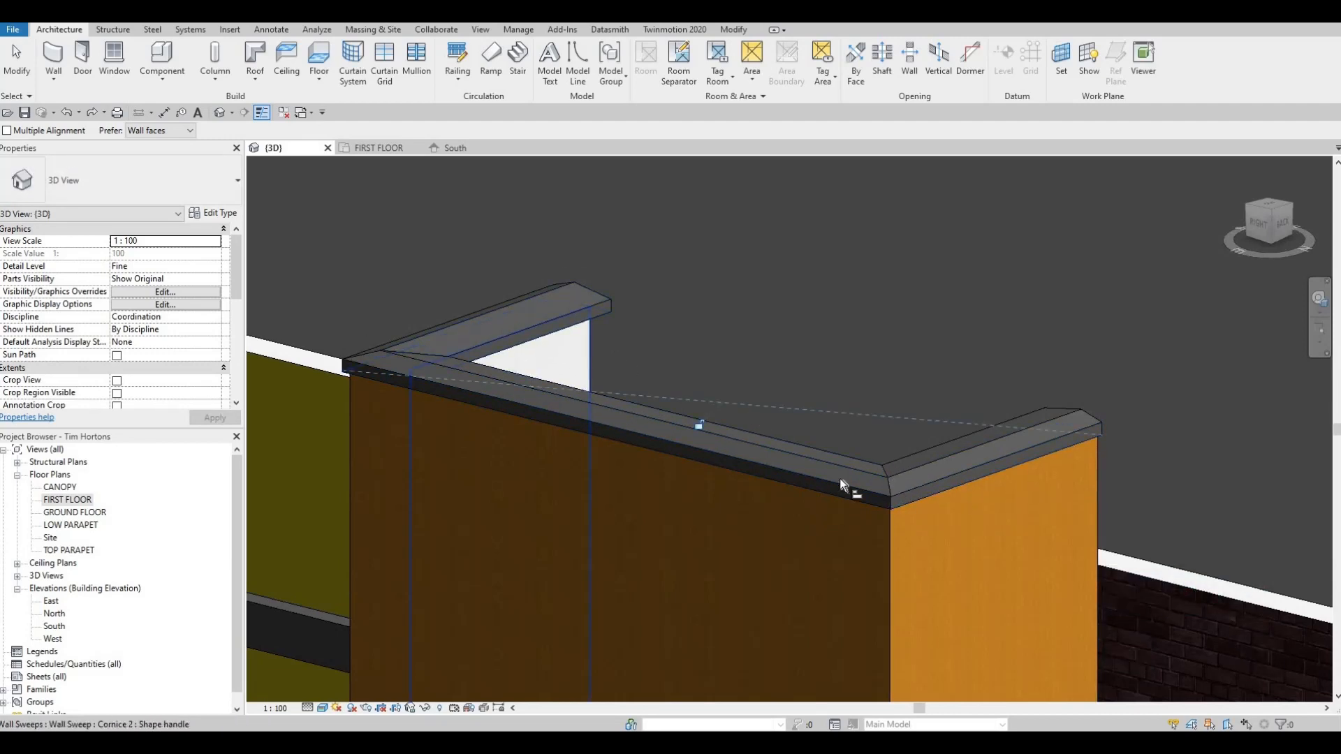
{"action": "key", "text": "Escape"}
{"action": "key", "text": "Escape"}
- Examine the finished cornices and tower parapets around the building from several sides
{"action": "scroll", "coordinate": [978, 441], "scroll_direction": "down", "scroll_amount": 5}
{"action": "scroll", "coordinate": [979, 442], "scroll_direction": "up", "scroll_amount": 3}
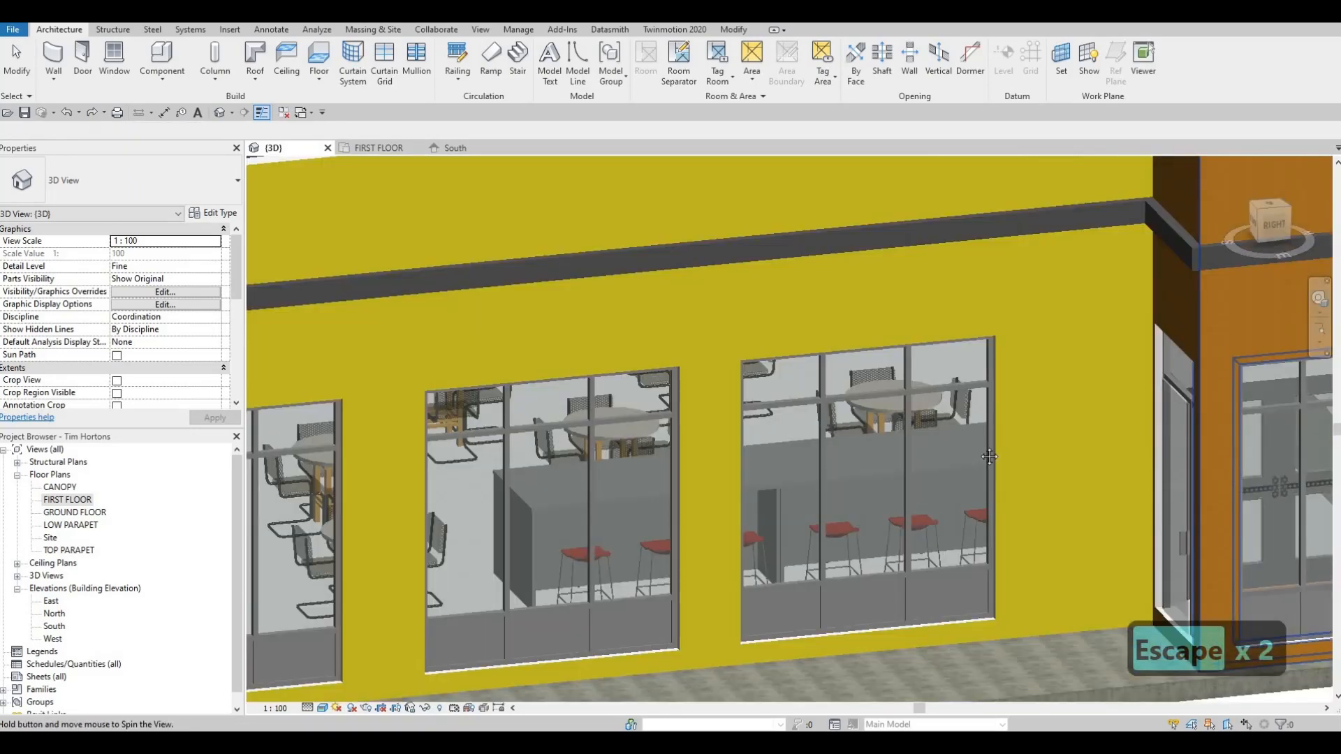
{"action": "scroll", "coordinate": [949, 489], "scroll_direction": "down", "scroll_amount": 2}
{"action": "scroll", "coordinate": [948, 489], "scroll_direction": "up", "scroll_amount": 1}
{"action": "scroll", "coordinate": [861, 445], "scroll_direction": "down", "scroll_amount": 3}
{"action": "middle_click_drag", "start_coordinate": [860, 445], "coordinate": [712, 394], "text": "shift"}
{"action": "scroll", "coordinate": [713, 389], "scroll_direction": "up", "scroll_amount": 3}
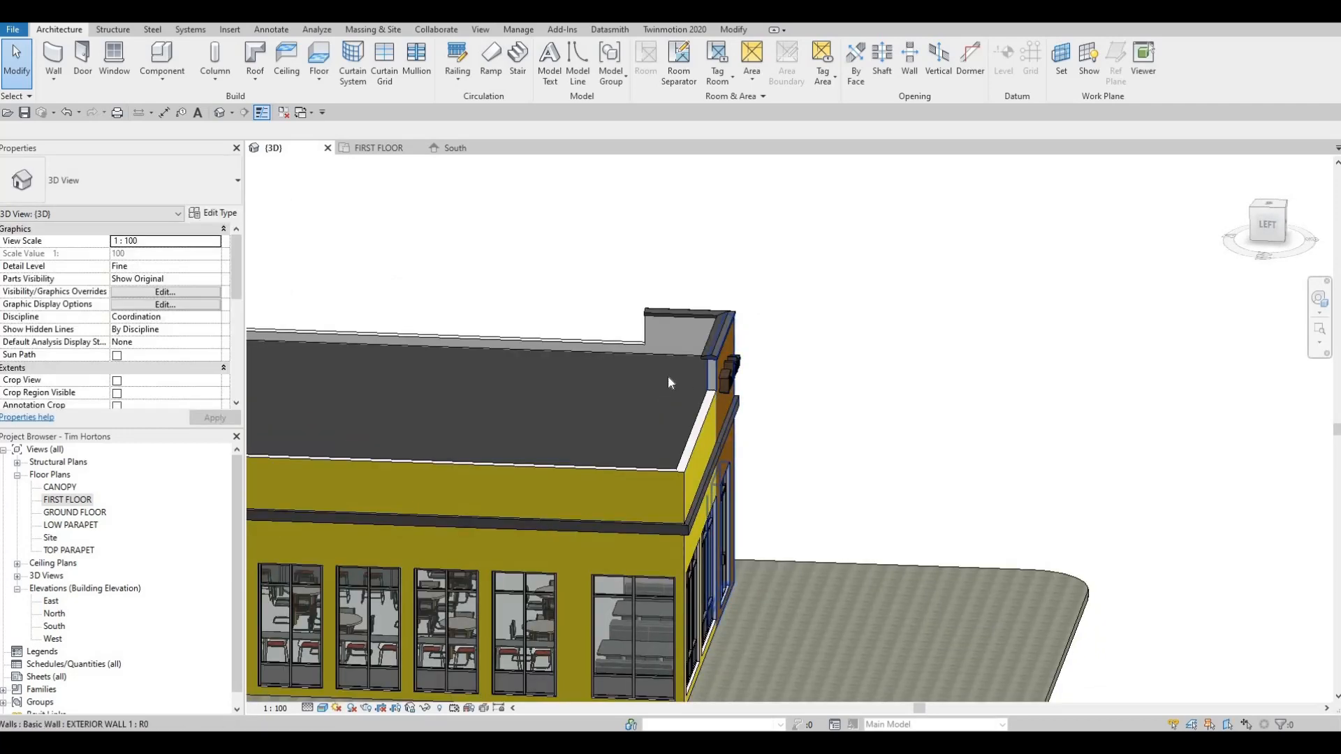
{"action": "scroll", "coordinate": [520, 418], "scroll_direction": "down", "scroll_amount": 3}
{"action": "middle_click_drag", "start_coordinate": [520, 418], "coordinate": [910, 405], "text": "shift"}
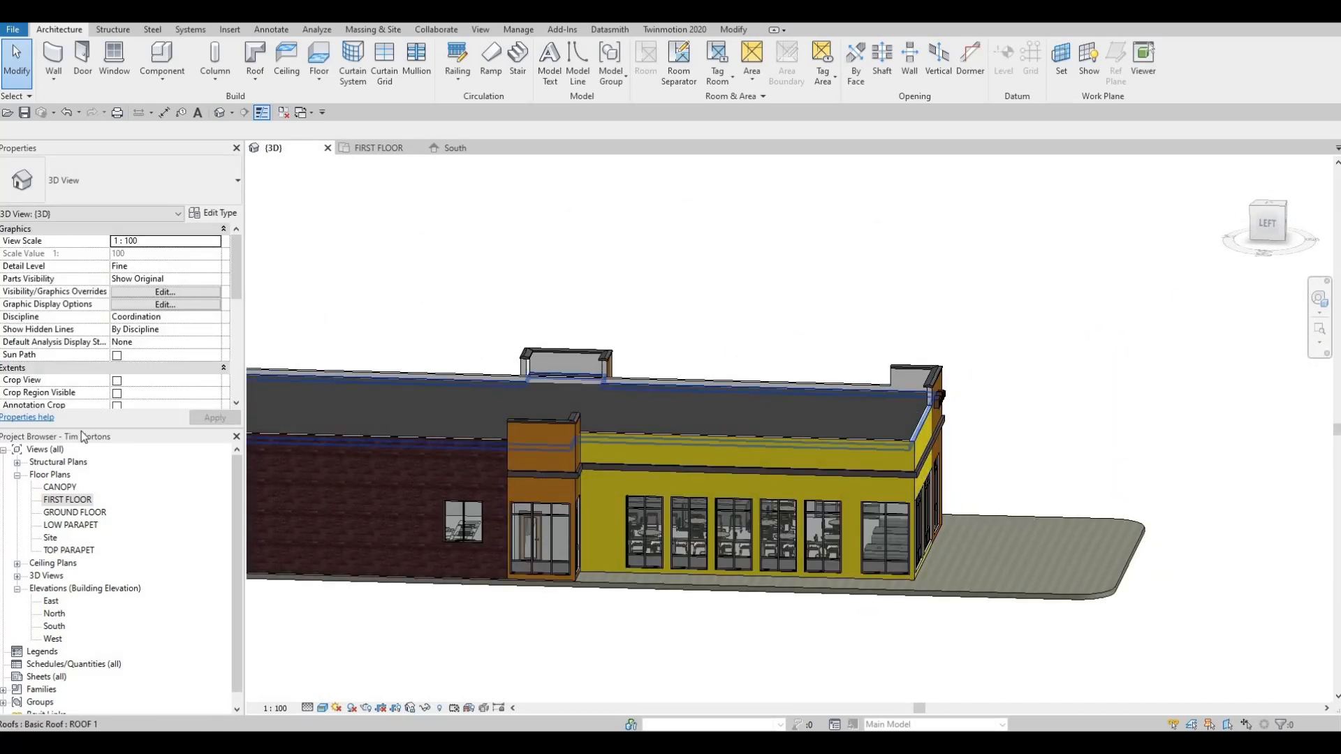
{"action": "double_click", "coordinate": [68, 500]}
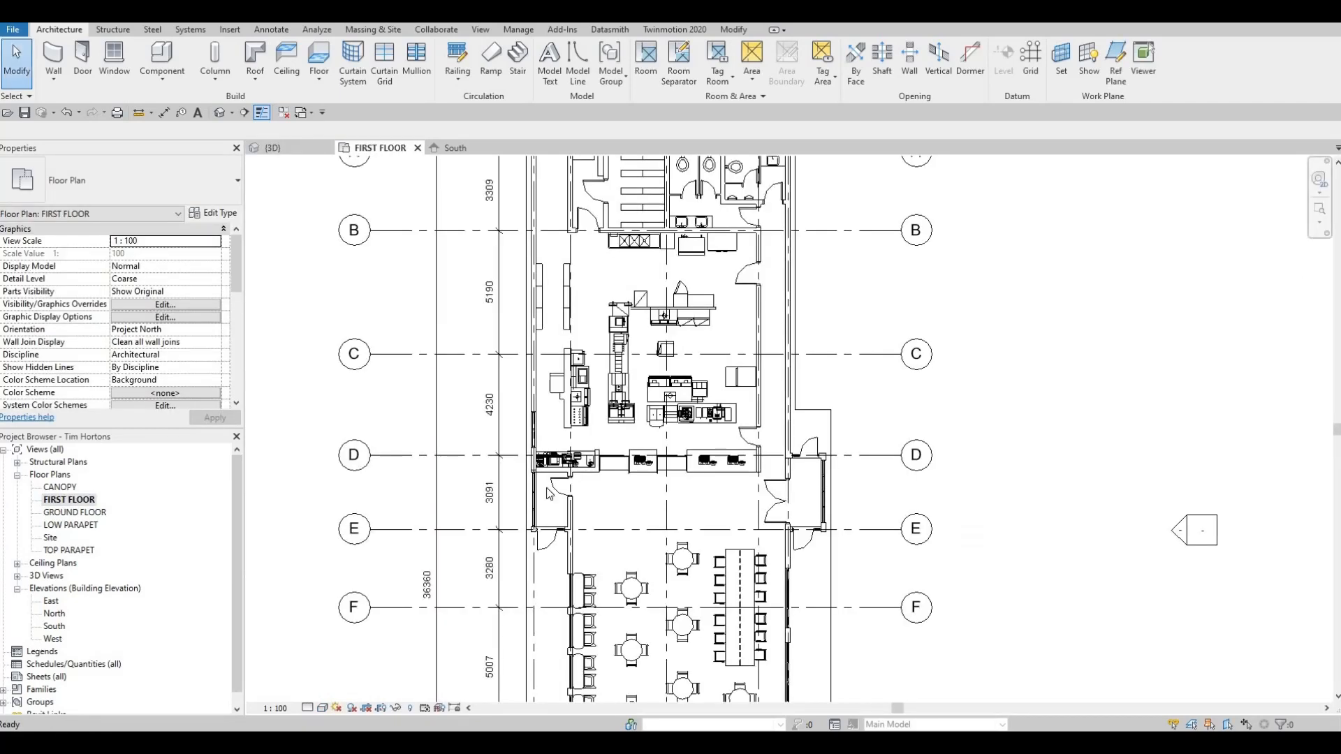
{"action": "middle_click_drag", "start_coordinate": [585, 428], "coordinate": [586, 413]}
{"action": "scroll", "coordinate": [585, 413], "scroll_direction": "down", "scroll_amount": 4}
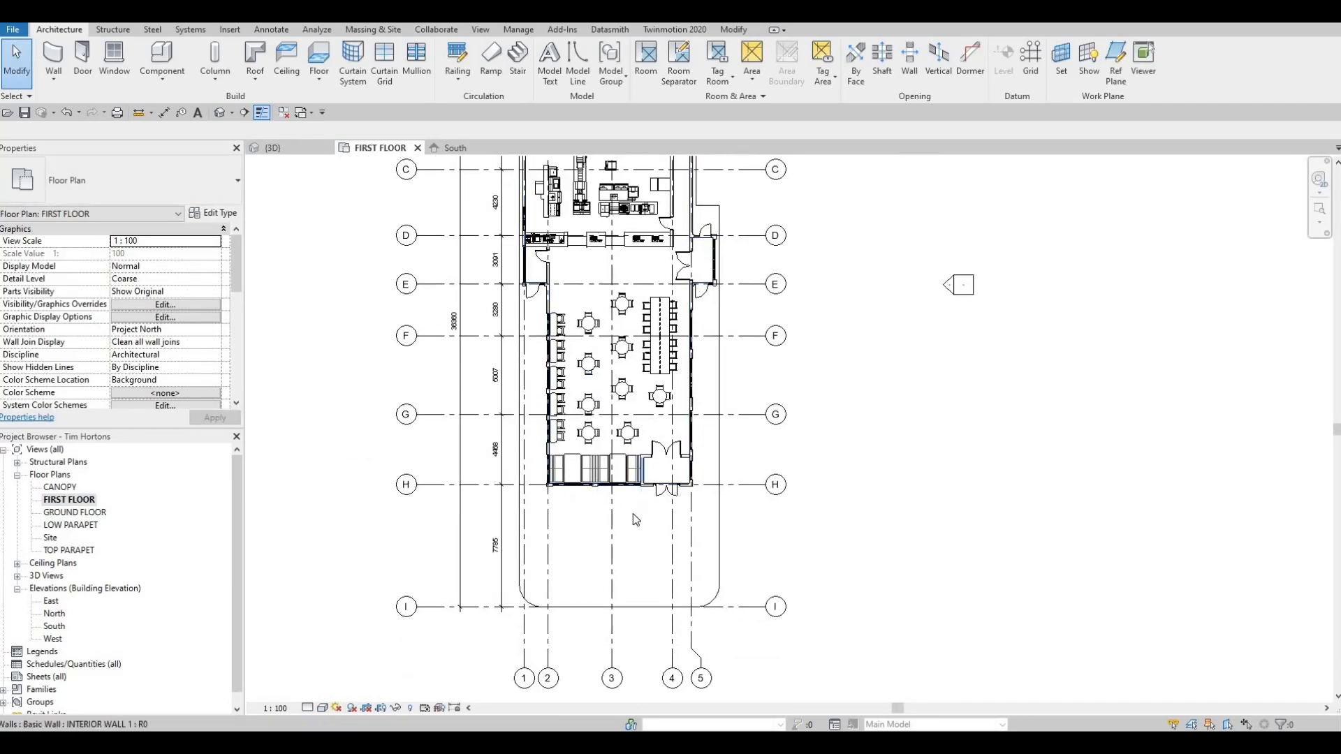
{"action": "scroll", "coordinate": [640, 548], "scroll_direction": "up", "scroll_amount": 8}
{"action": "left_click", "coordinate": [638, 542]}
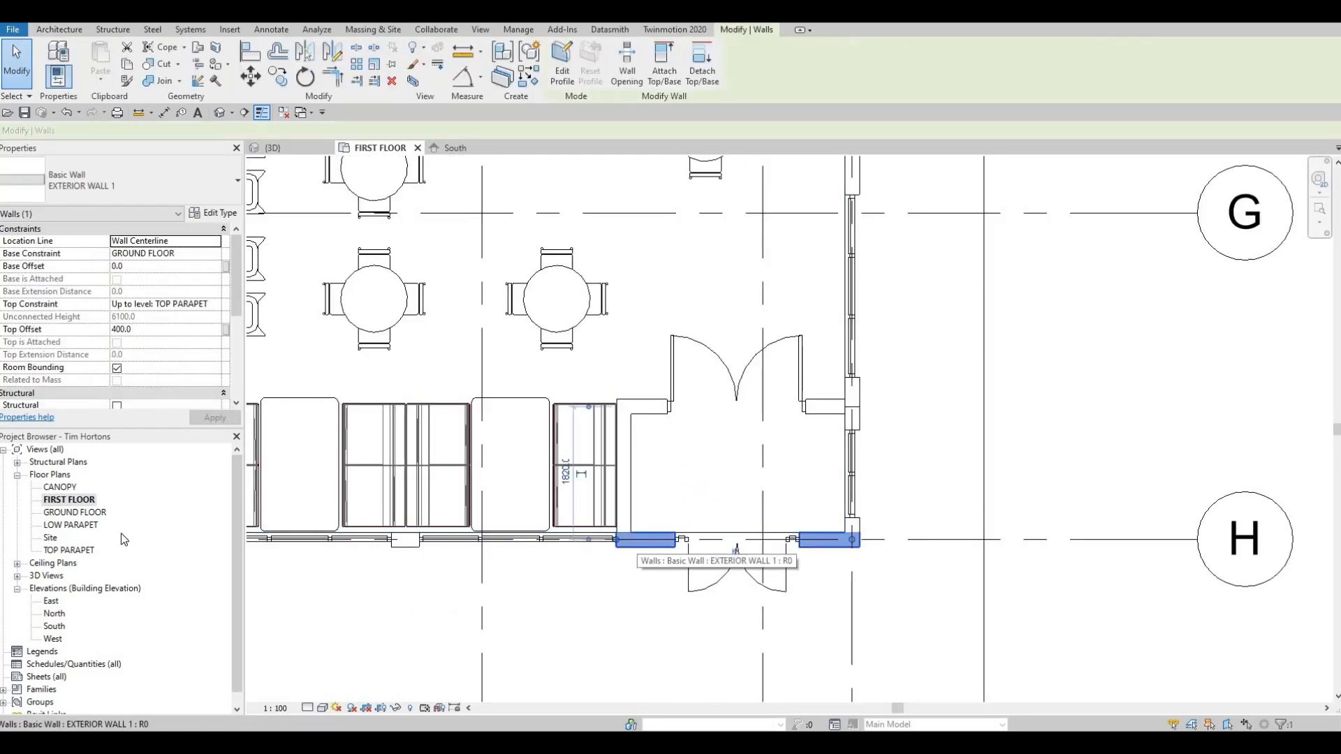
{"action": "key", "text": "c"}
{"action": "key", "text": "s"}
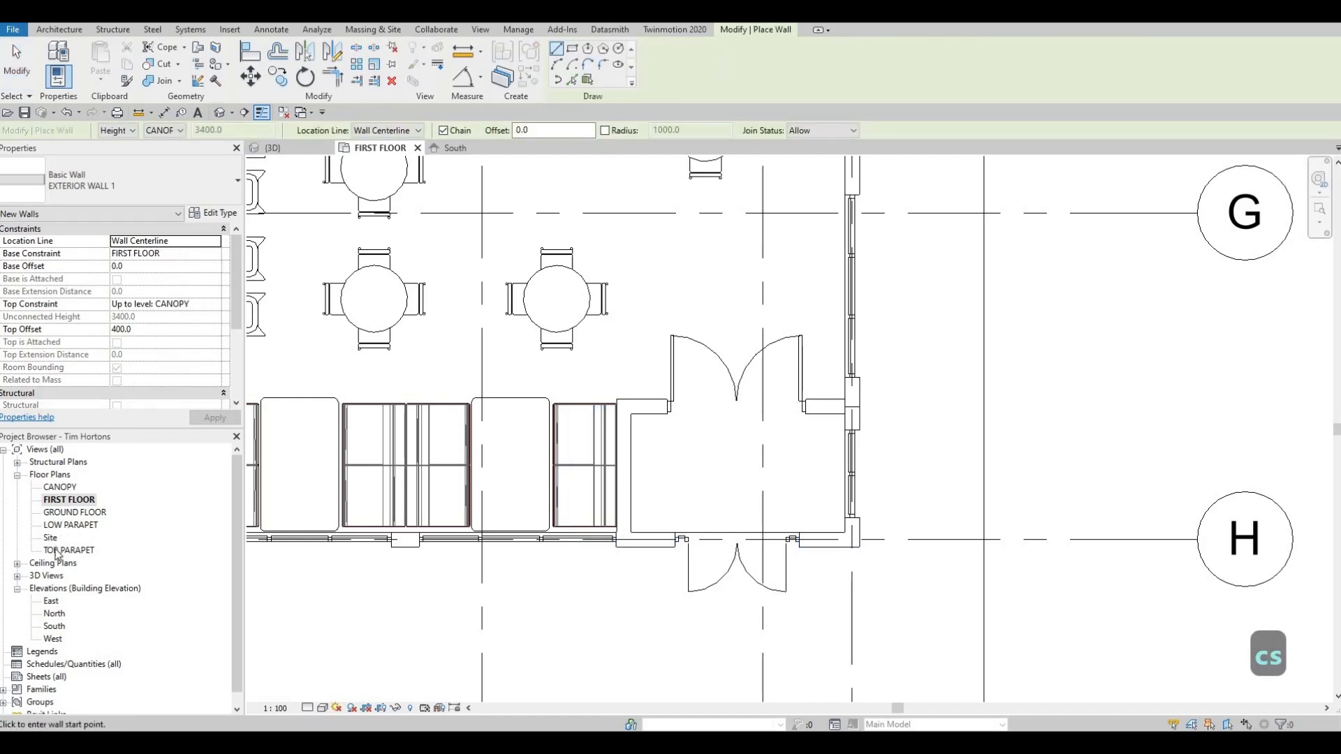
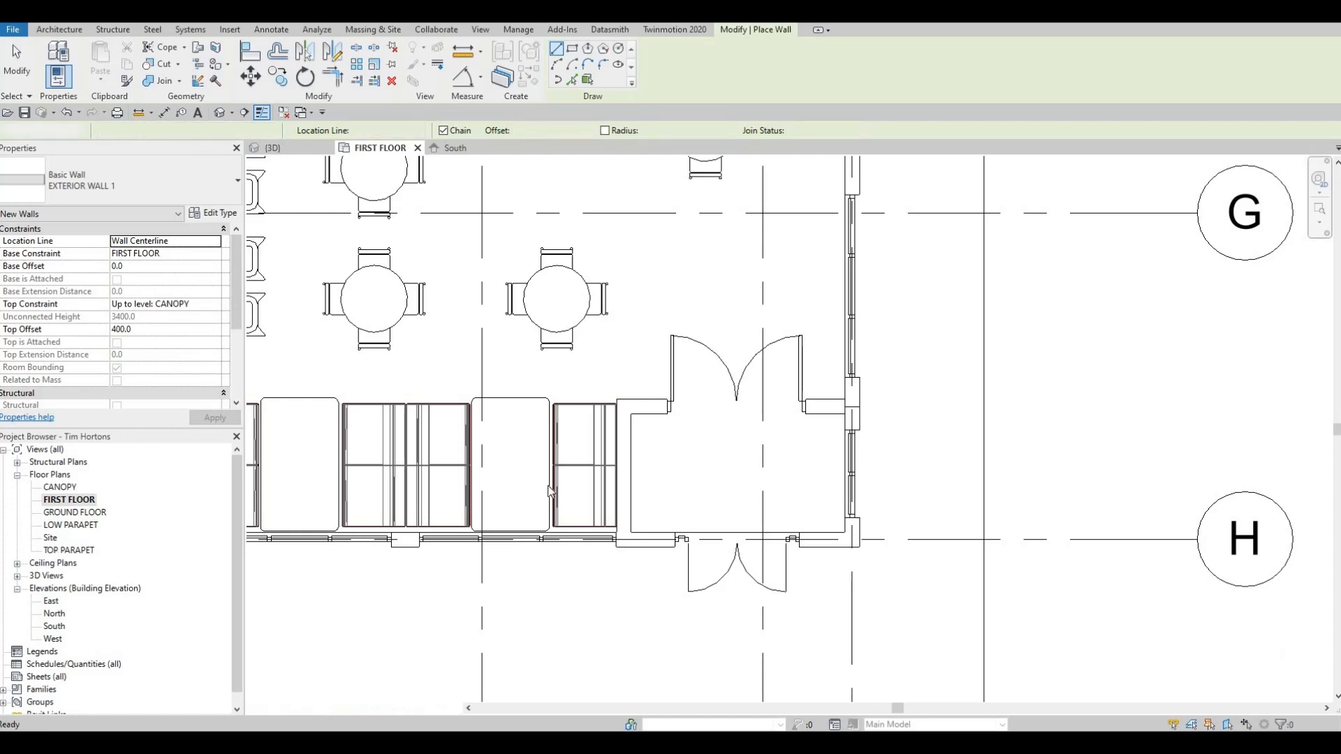
{"action": "double_click", "coordinate": [61, 551]}
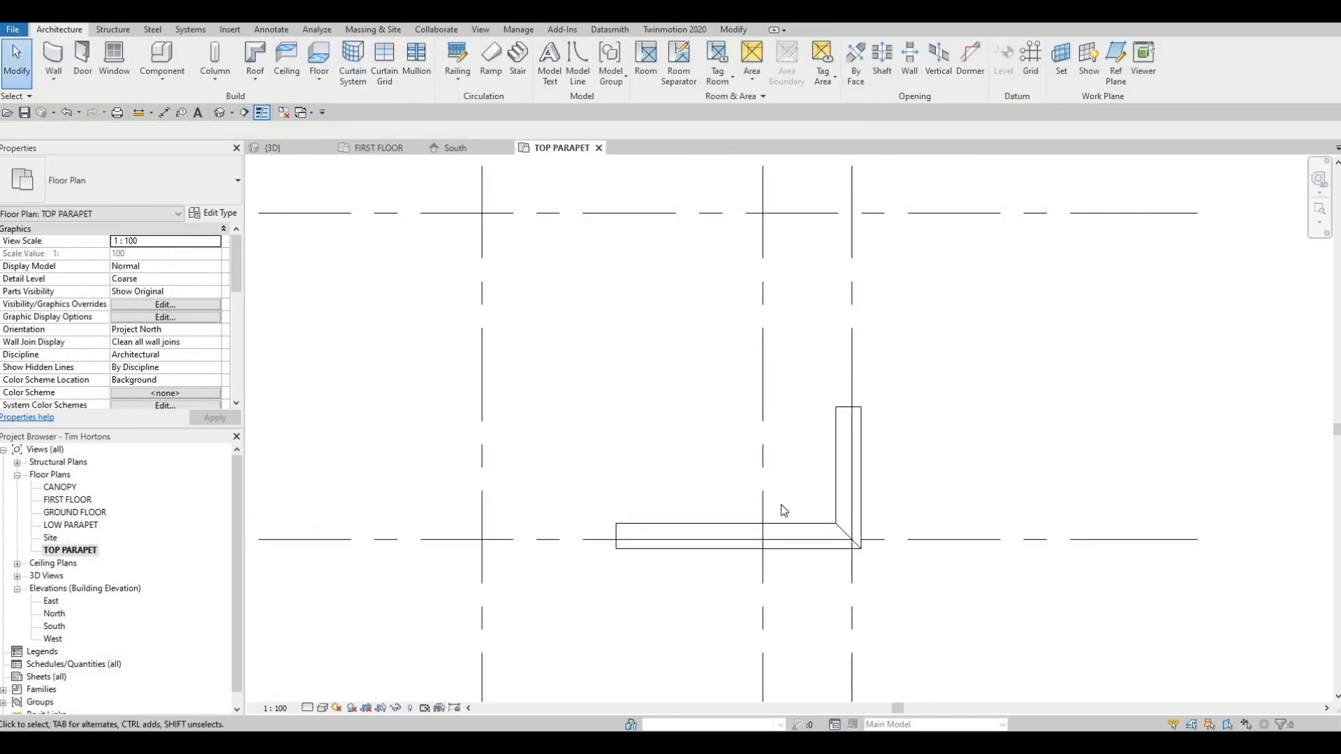
- On the LOW PARAPET plan, draw a 1300 mm EXTERIOR WALL 1 wall inward from the end of the sign tower's front wall near grid H
{"action": "double_click", "coordinate": [71, 526]}
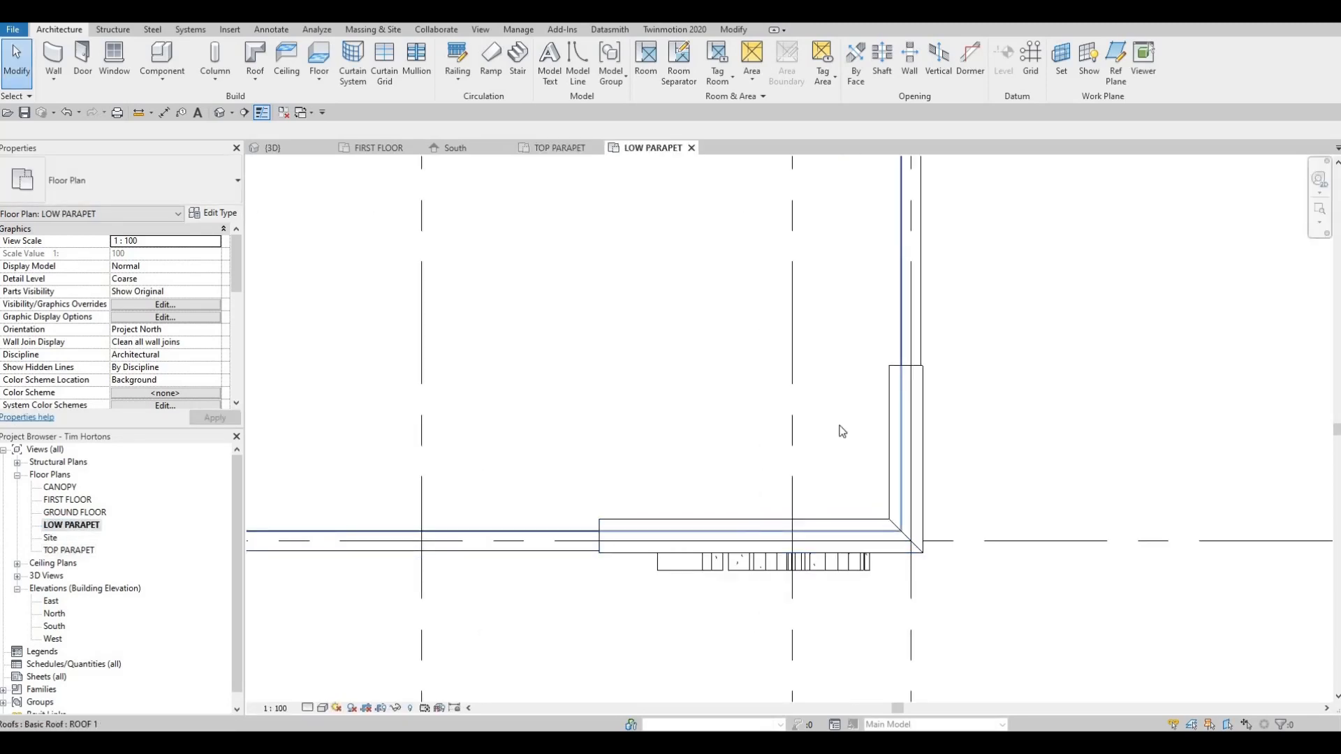
{"action": "scroll", "coordinate": [804, 461], "scroll_direction": "down", "scroll_amount": 5}
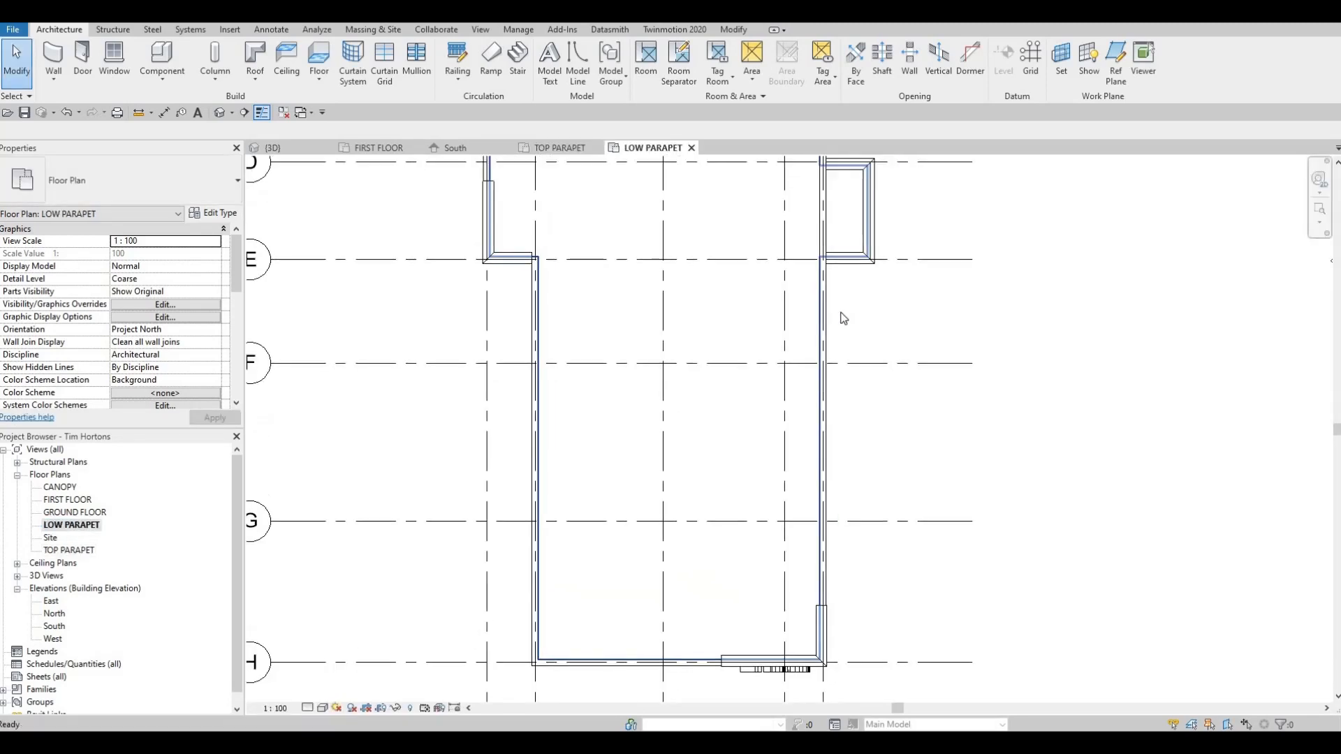
{"action": "scroll", "coordinate": [843, 319], "scroll_direction": "down", "scroll_amount": 2}
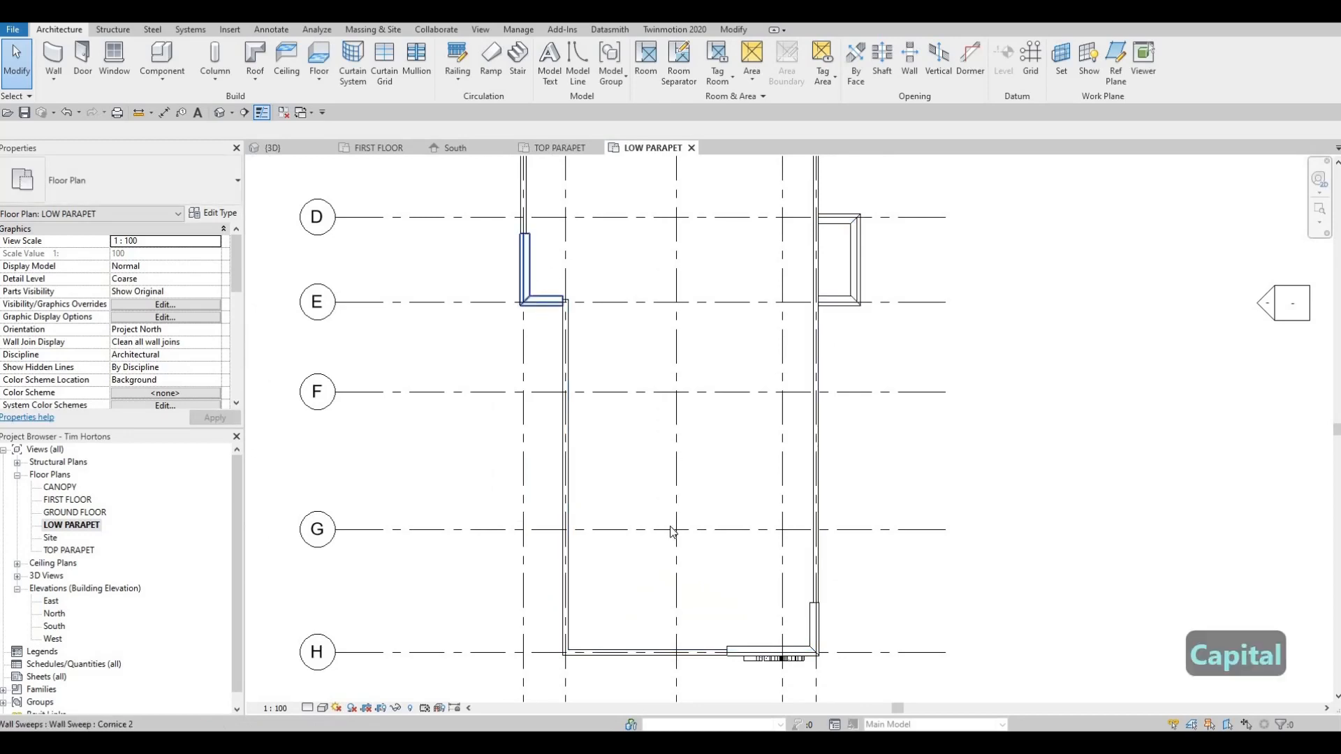
{"action": "middle_click_drag", "start_coordinate": [713, 634], "coordinate": [697, 547]}
{"action": "scroll", "coordinate": [696, 546], "scroll_direction": "up", "scroll_amount": 2}
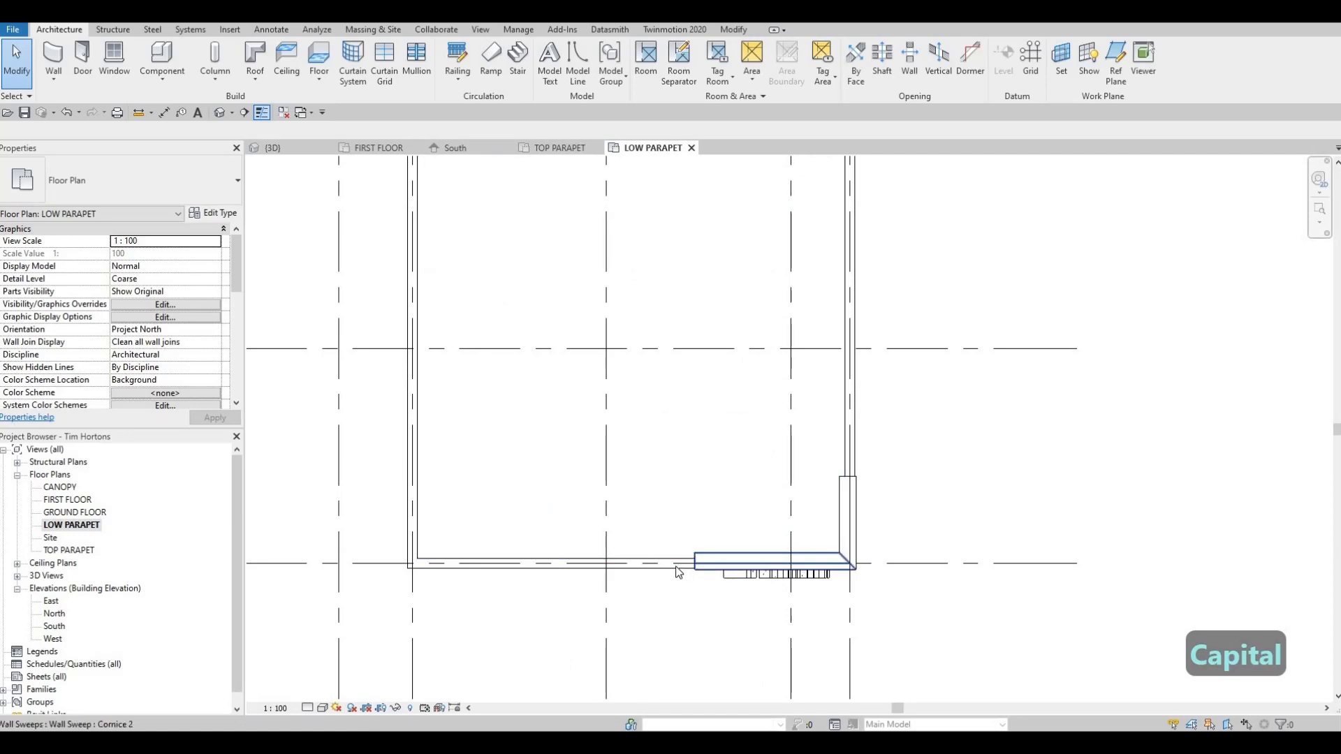
{"action": "left_click", "coordinate": [678, 563]}
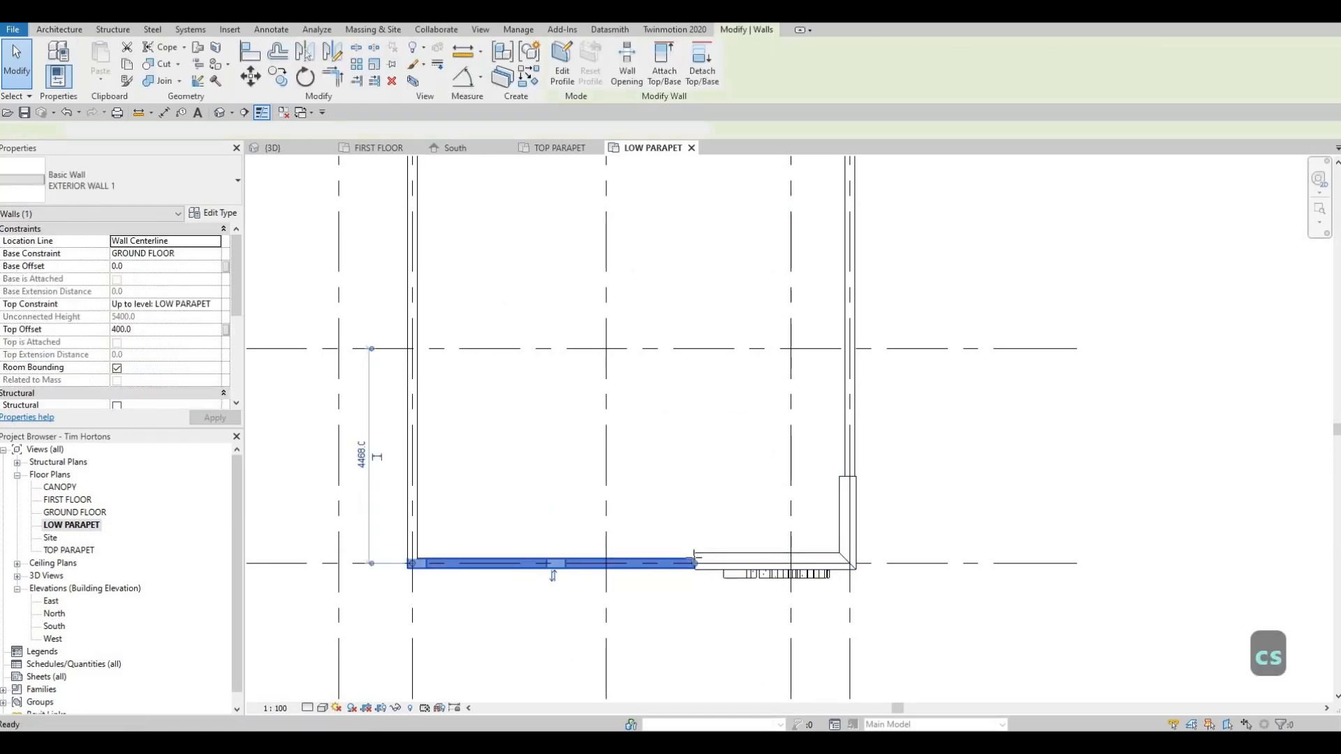
{"action": "scroll", "coordinate": [695, 555], "scroll_direction": "up", "scroll_amount": 2}
{"action": "key", "text": "w"}
{"action": "key", "text": "a"}
{"action": "left_click", "coordinate": [695, 563]}
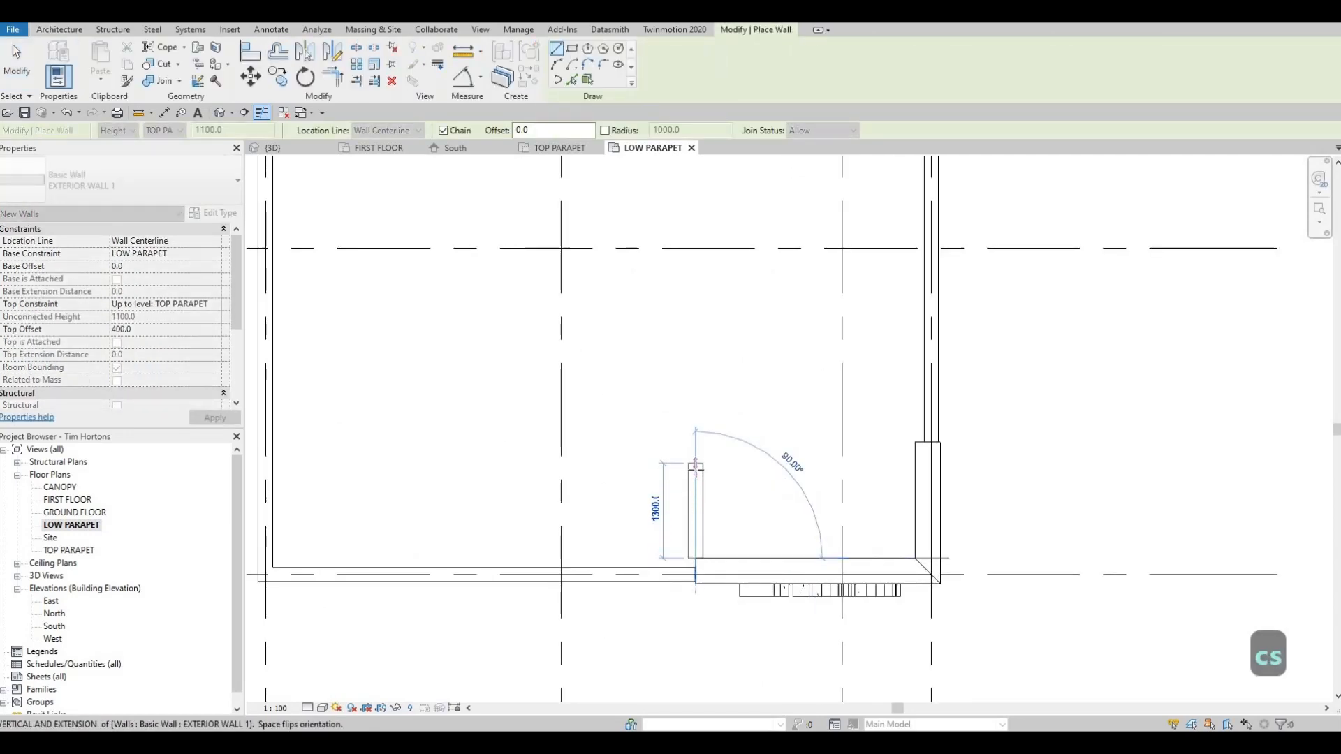
{"action": "left_click", "coordinate": [695, 463]}
{"action": "key", "text": "Escape"}
{"action": "key", "text": "Escape"}
{"action": "key", "text": "Escape"}
- In the 3D view, raise the new parapet wall's base to an offset of about 497 mm above LOW PARAPET
{"action": "left_click", "coordinate": [292, 144]}
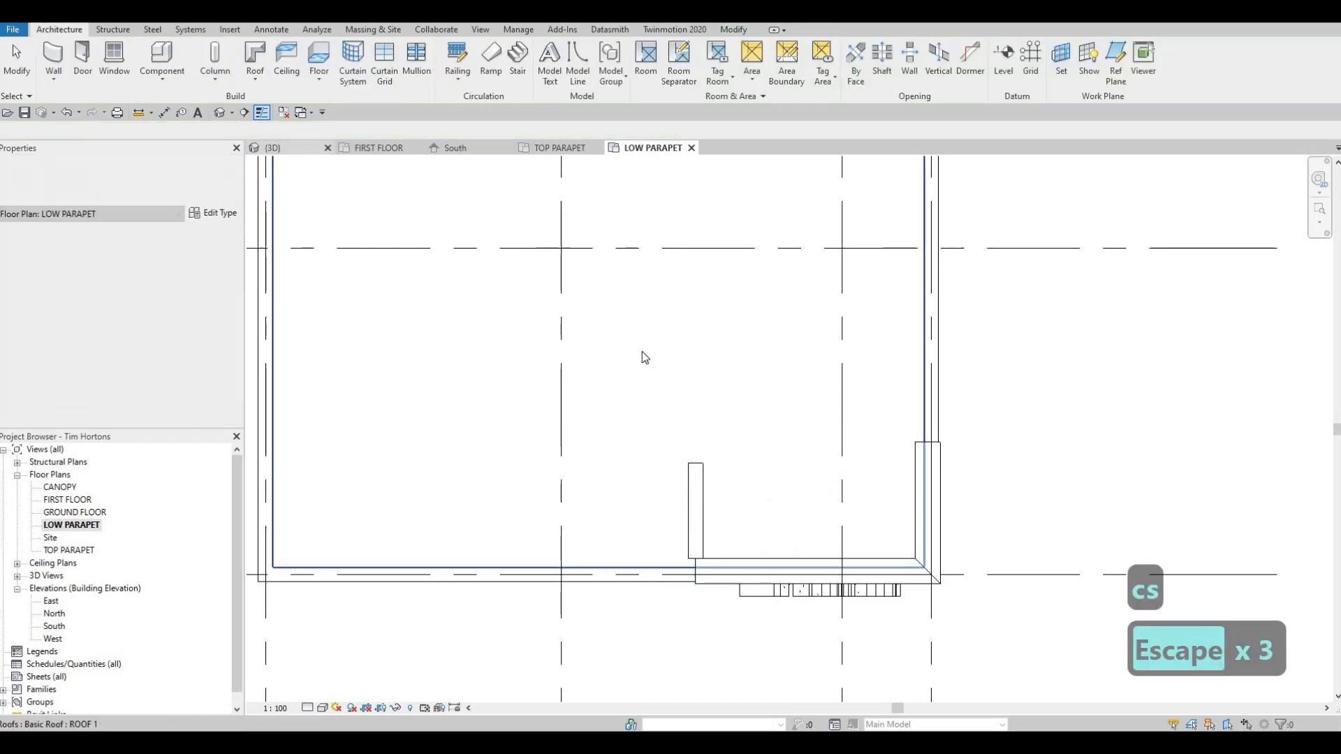
{"action": "middle_click_drag", "start_coordinate": [901, 413], "coordinate": [911, 211], "text": "shift"}
{"action": "left_click", "coordinate": [903, 402]}
{"action": "scroll", "coordinate": [903, 402], "scroll_direction": "up", "scroll_amount": 3}
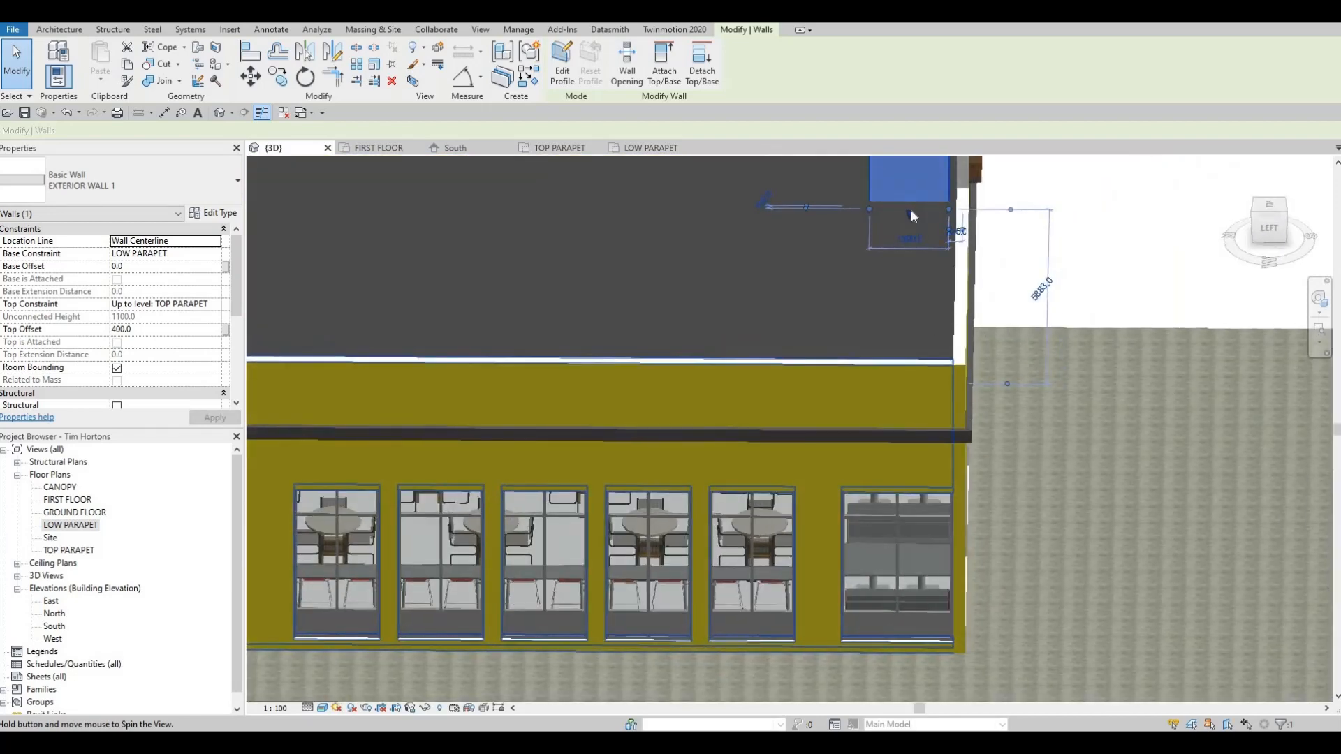
{"action": "left_click_drag", "start_coordinate": [910, 212], "coordinate": [961, 185]}
{"action": "middle_click_drag", "start_coordinate": [962, 189], "coordinate": [1011, 350], "text": "shift"}
- Align the new parapet wall's outer face with the end face of the sign tower's front wall
{"action": "key", "text": "a"}
{"action": "key", "text": "l"}
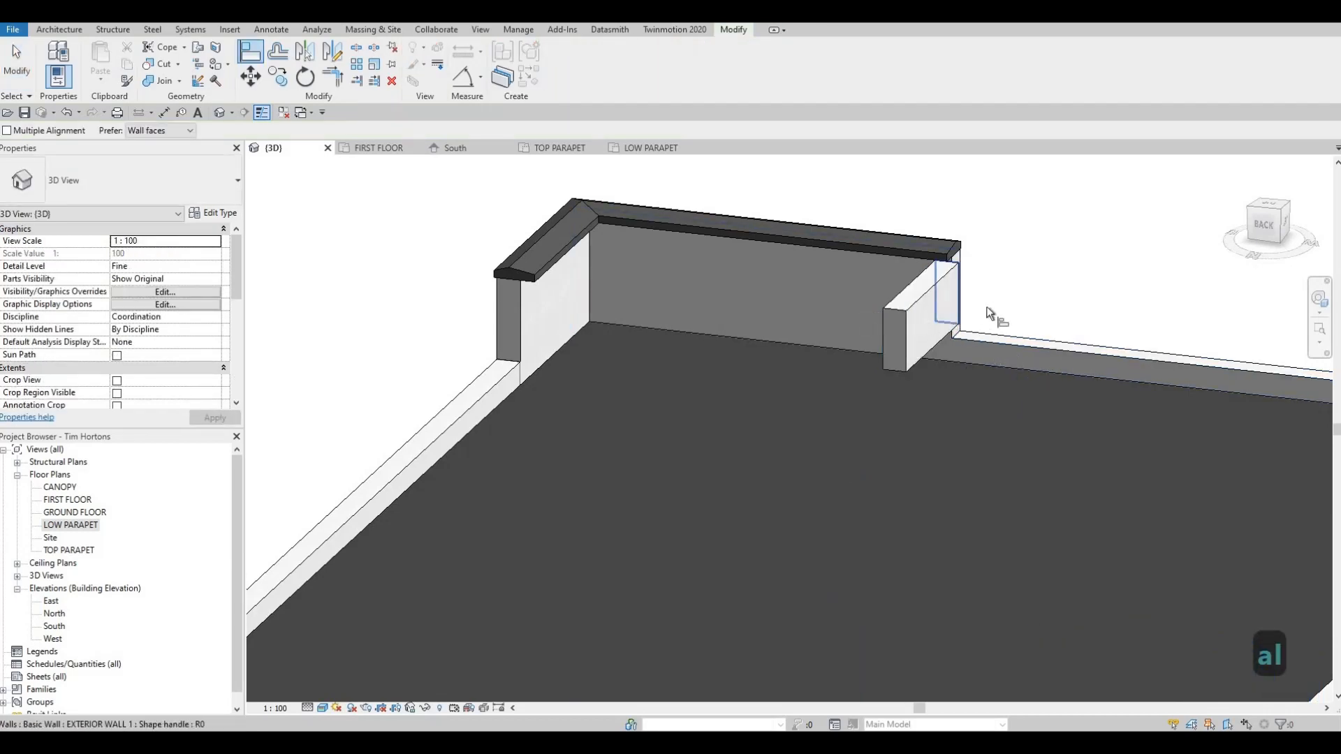
{"action": "middle_click_drag", "start_coordinate": [987, 314], "coordinate": [1003, 299], "text": "shift"}
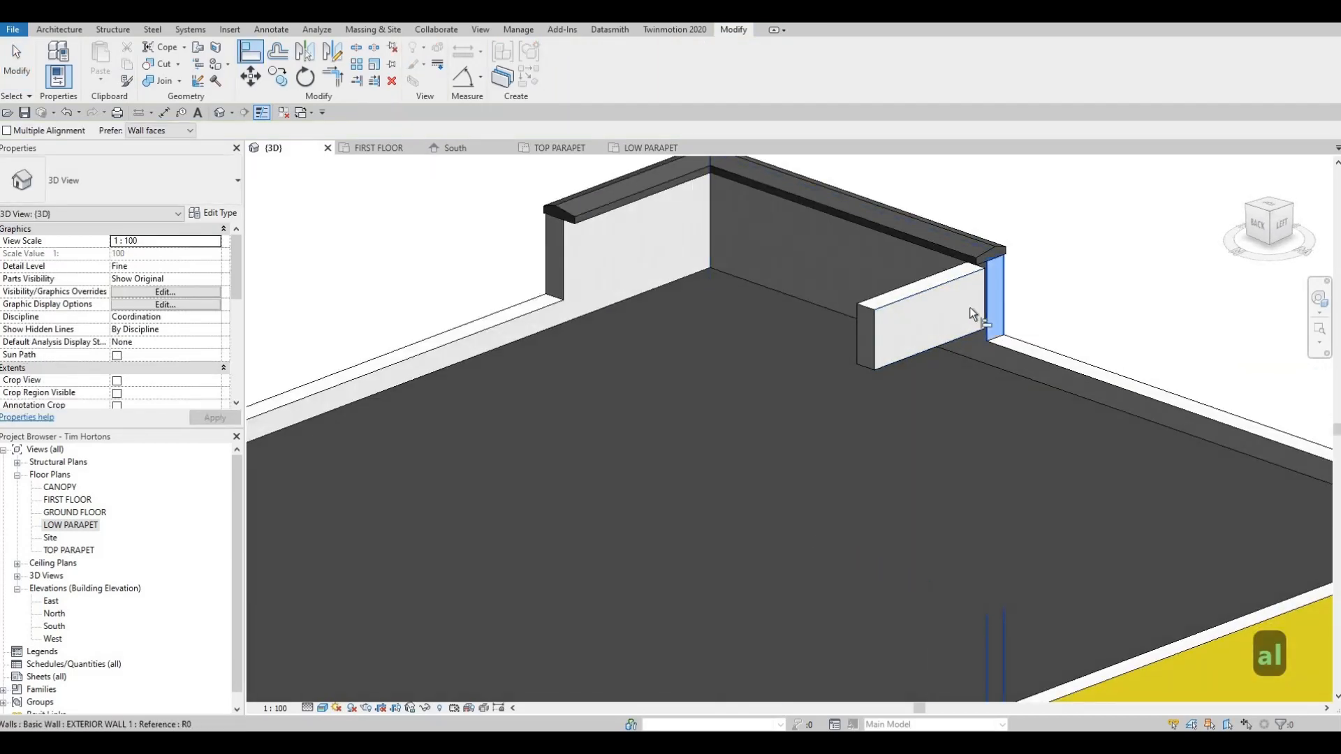
{"action": "left_click", "coordinate": [970, 307]}
{"action": "left_click", "coordinate": [915, 346]}
{"action": "key", "text": "Escape"}
{"action": "key", "text": "Escape"}
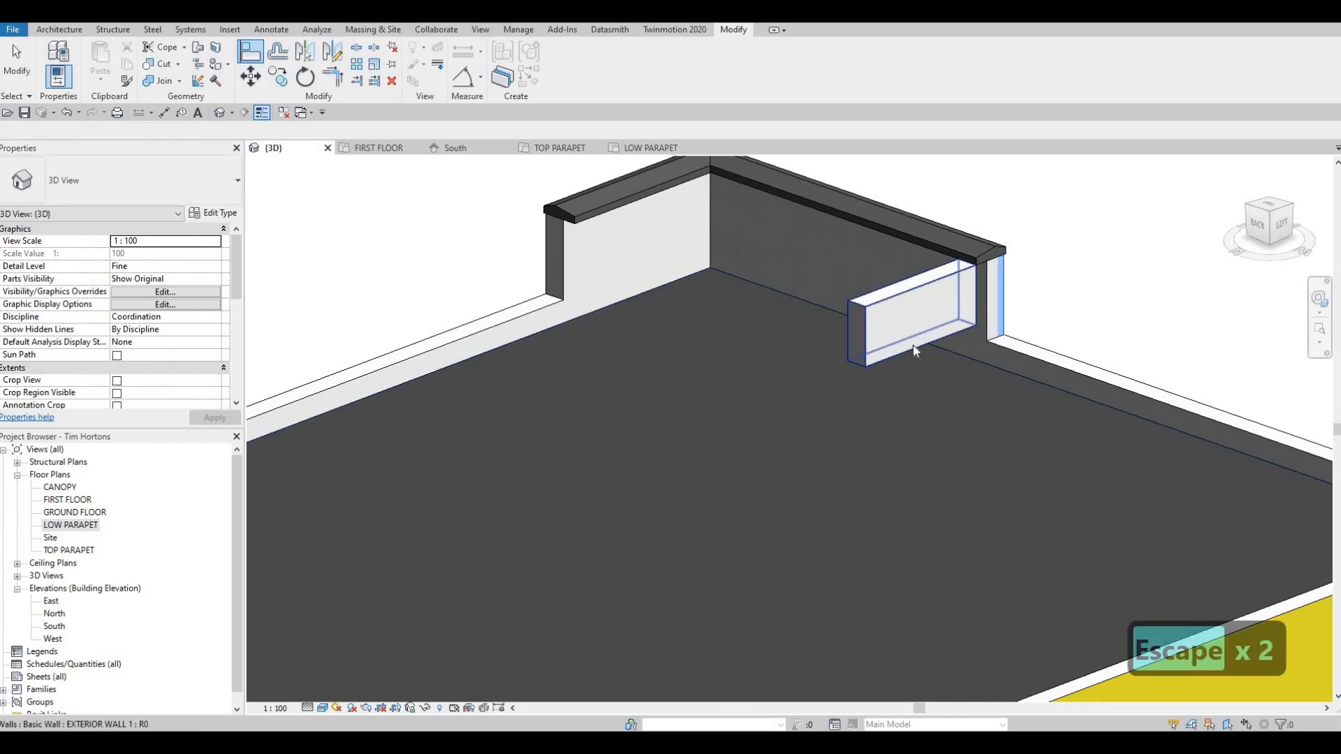
- Lower the new parapet wall's base to a 200 mm offset from LOW PARAPET
{"action": "left_click", "coordinate": [912, 345]}
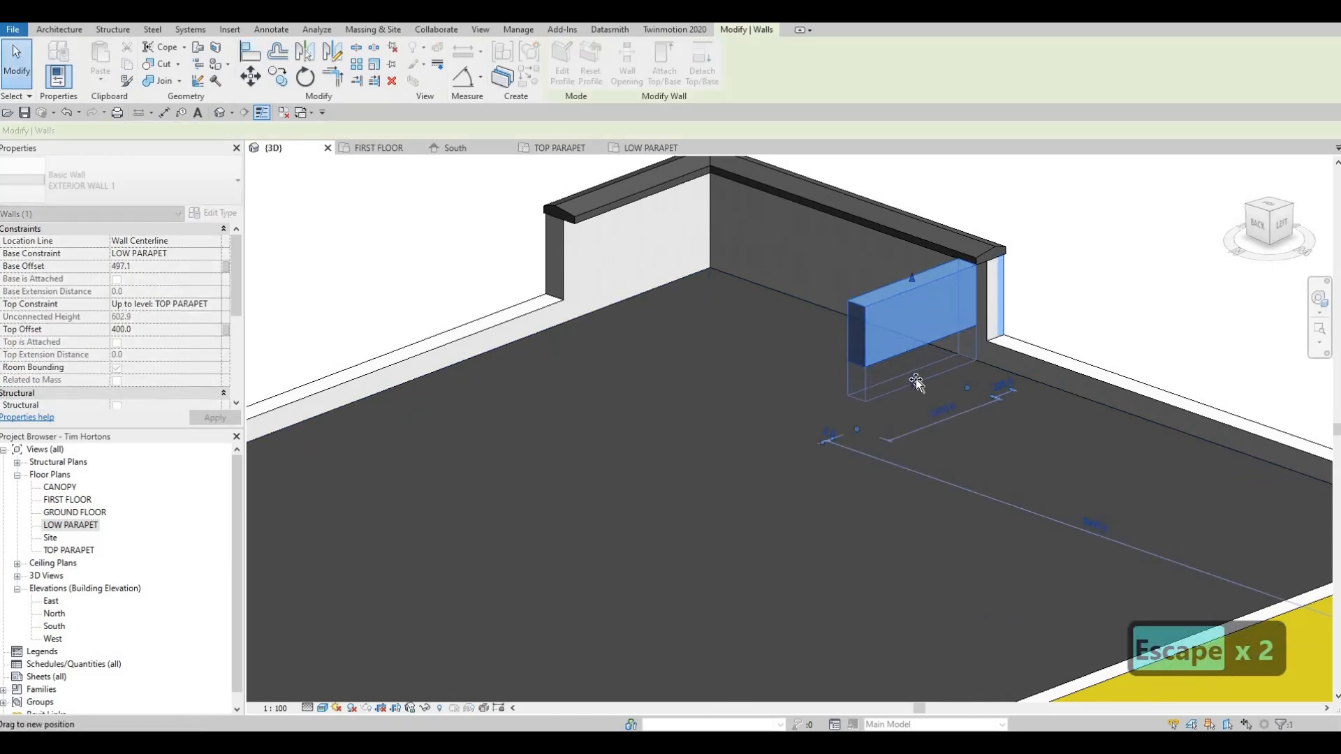
{"action": "left_click_drag", "start_coordinate": [915, 378], "coordinate": [922, 384]}
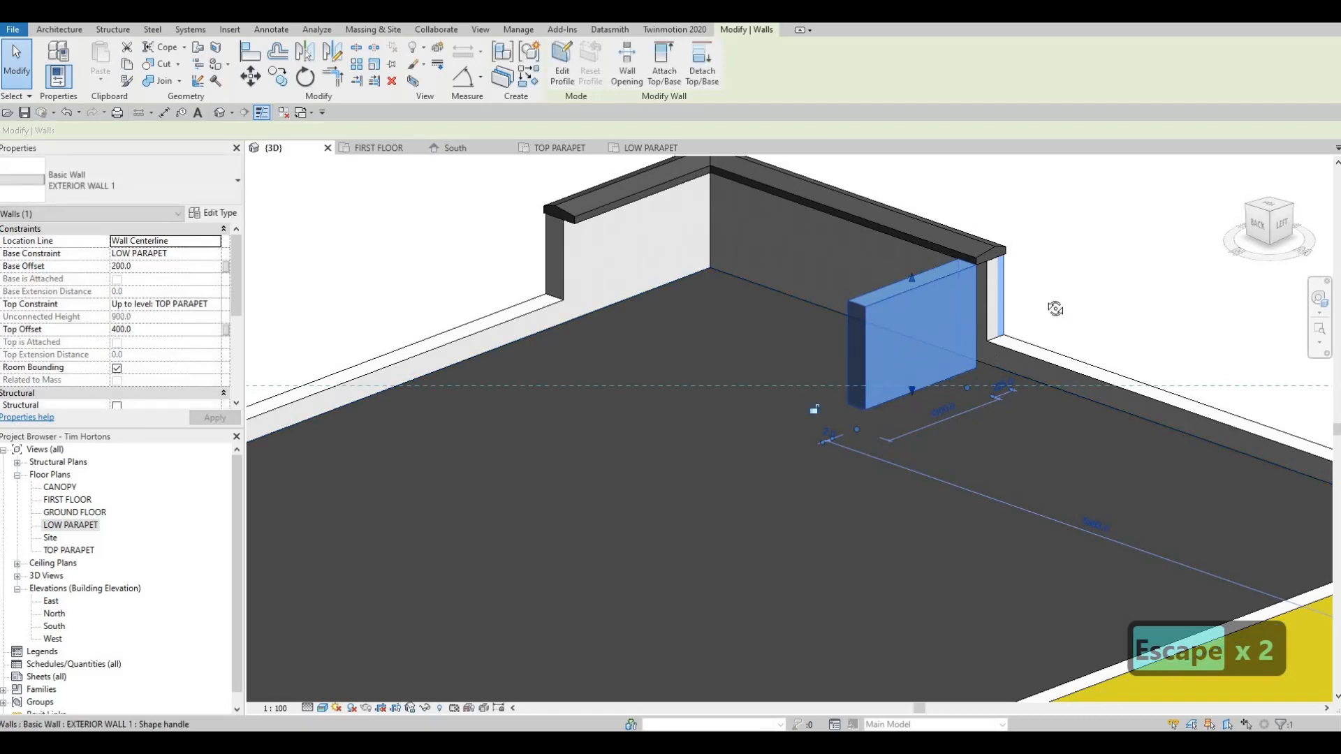
{"action": "middle_click_drag", "start_coordinate": [1054, 308], "coordinate": [868, 420], "text": "shift"}
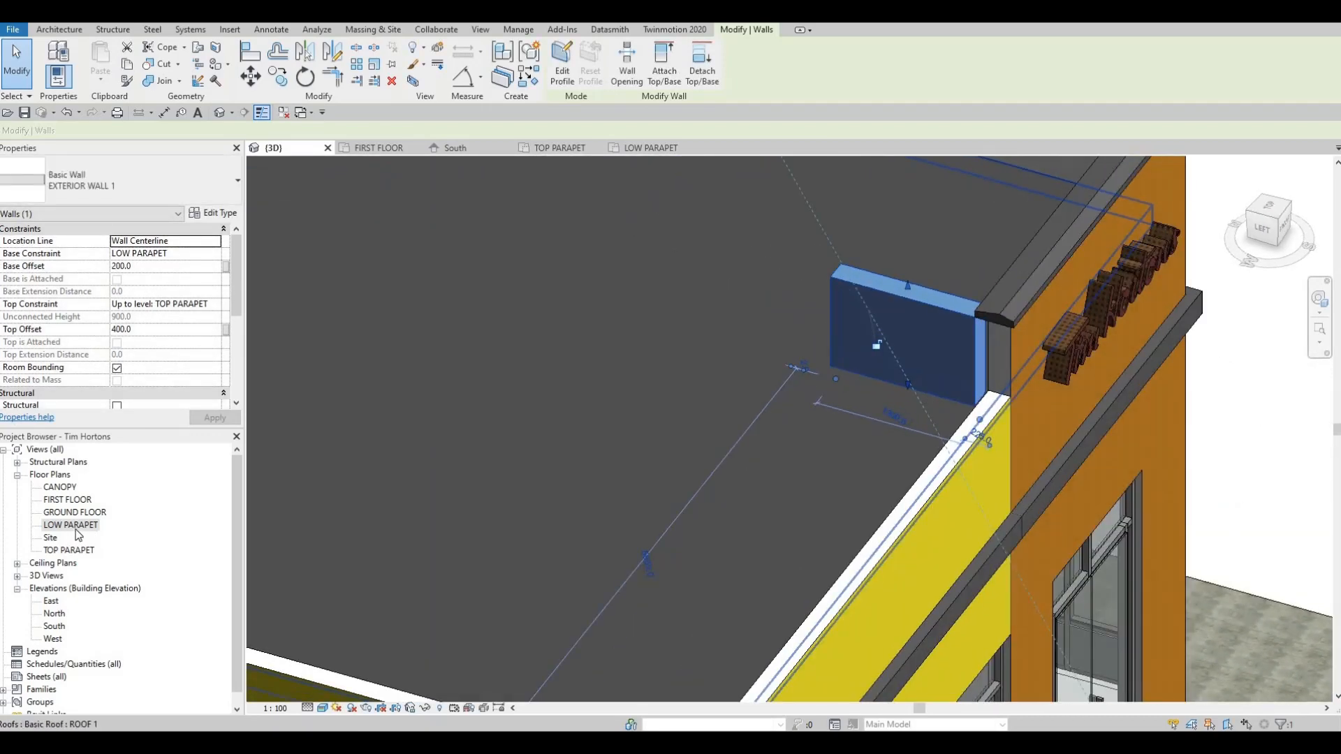
- On the LOW PARAPET plan, extend the new wall's end to the tower front wall's centerline, for a length of 1525 mm
{"action": "double_click", "coordinate": [73, 525]}
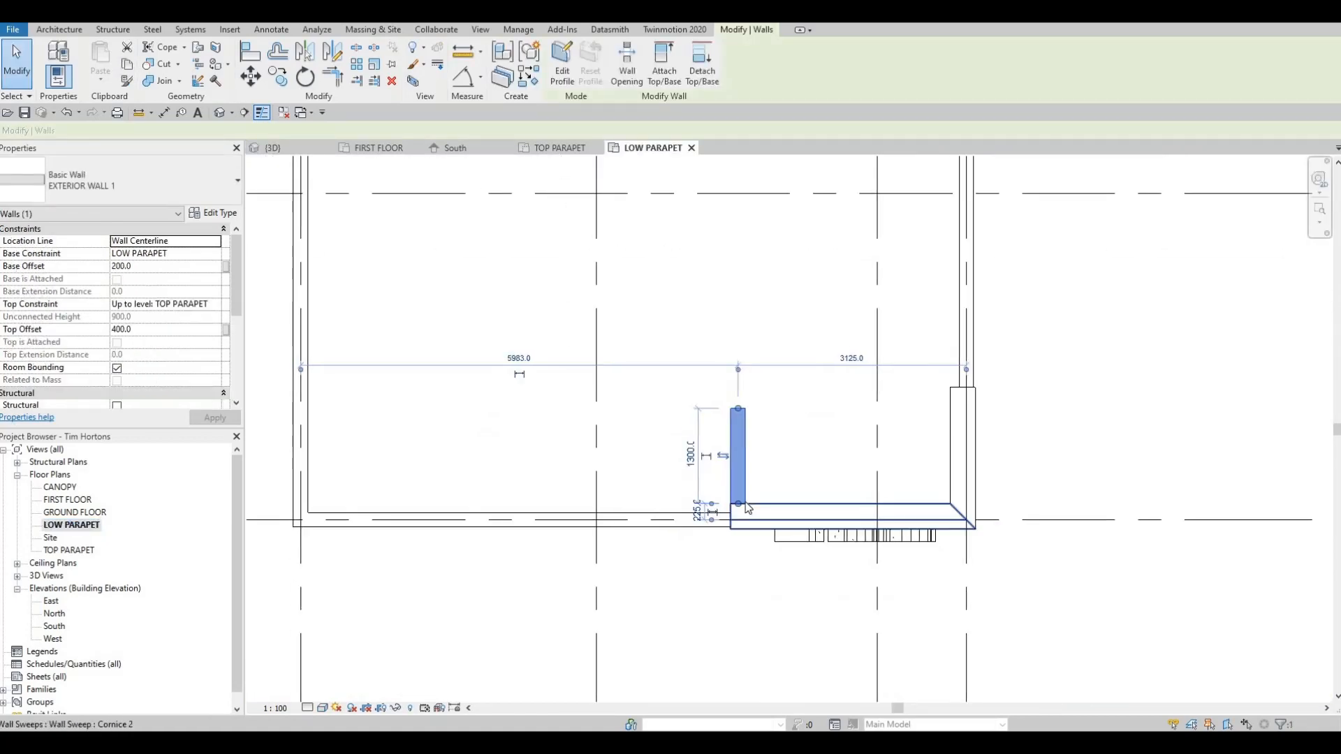
{"action": "scroll", "coordinate": [748, 508], "scroll_direction": "up", "scroll_amount": 2}
{"action": "left_click_drag", "start_coordinate": [746, 498], "coordinate": [744, 519]}
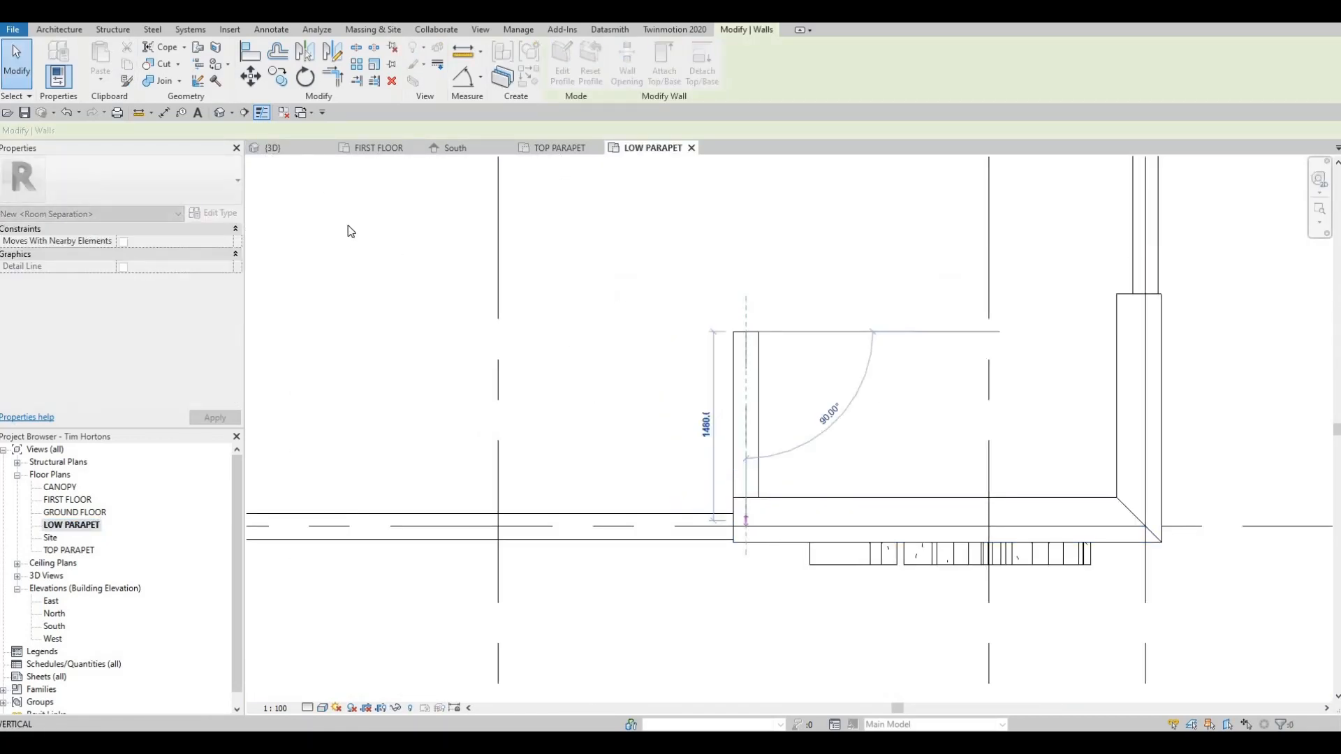
{"action": "key", "text": "Escape"}
{"action": "left_click", "coordinate": [289, 149]}
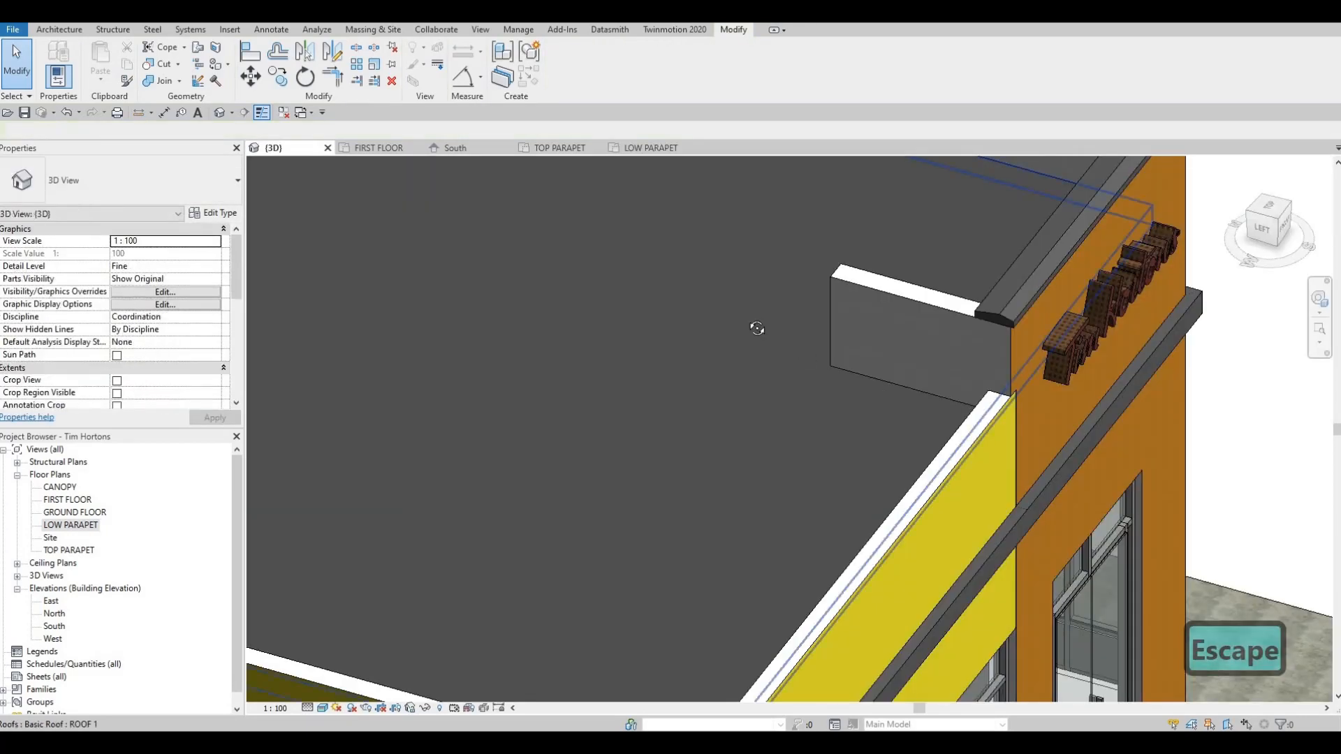
{"action": "middle_click_drag", "start_coordinate": [757, 328], "coordinate": [911, 342], "text": "shift"}
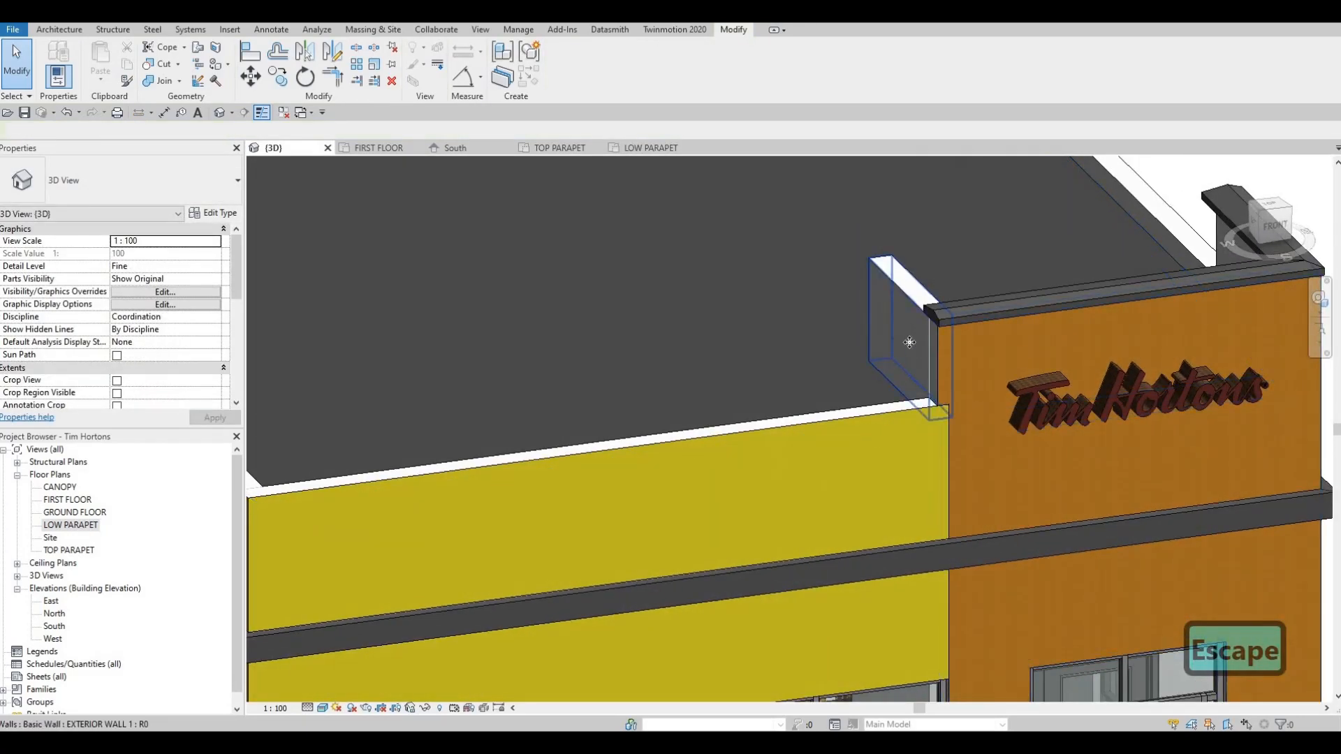
{"action": "left_click", "coordinate": [910, 342]}
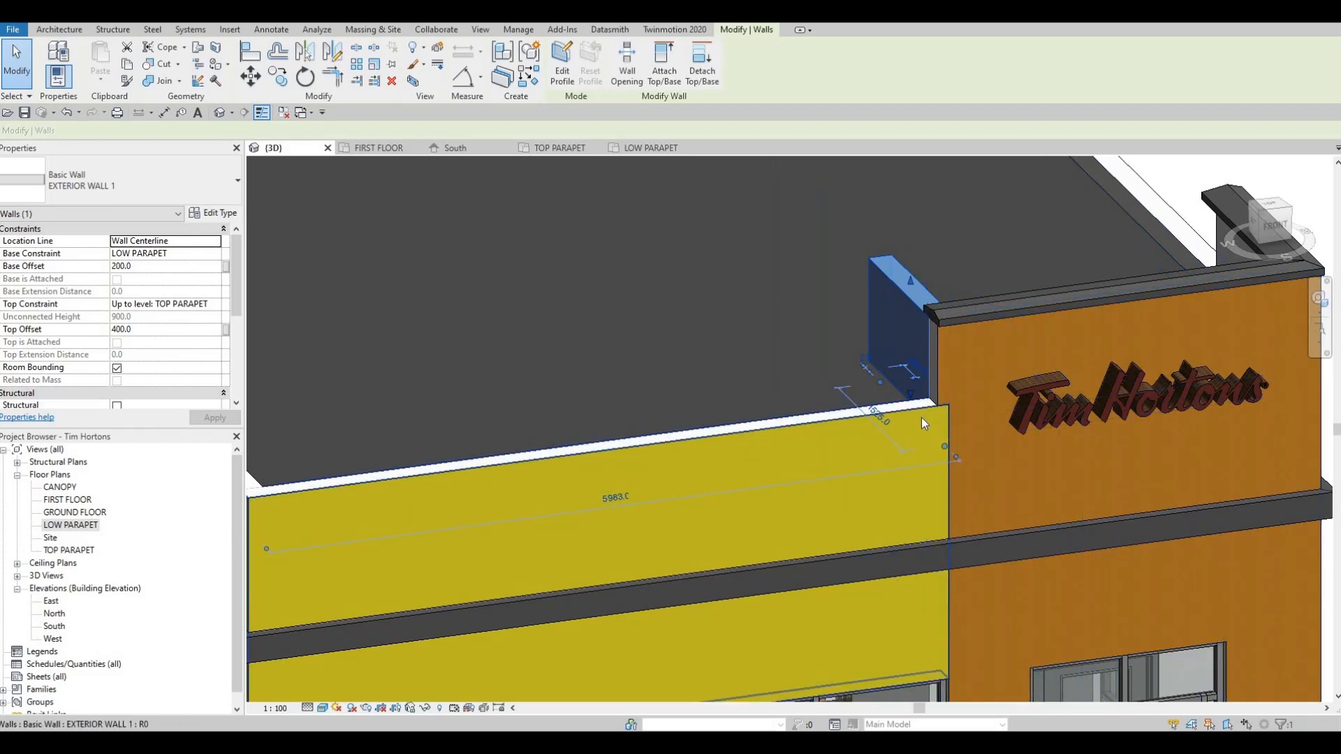
{"action": "key", "text": "a"}
{"action": "key", "text": "l"}
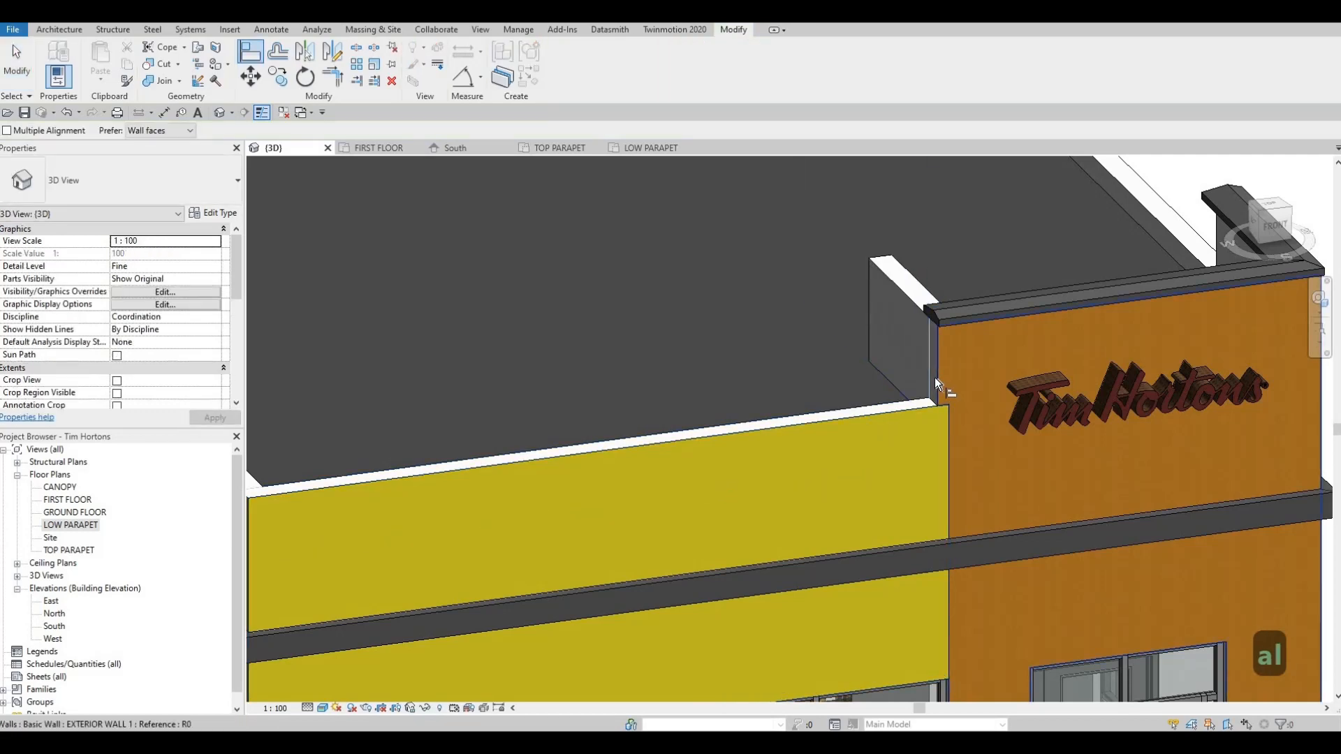
{"action": "left_click", "coordinate": [934, 378]}
{"action": "key", "text": "Escape"}
{"action": "key", "text": "Escape"}
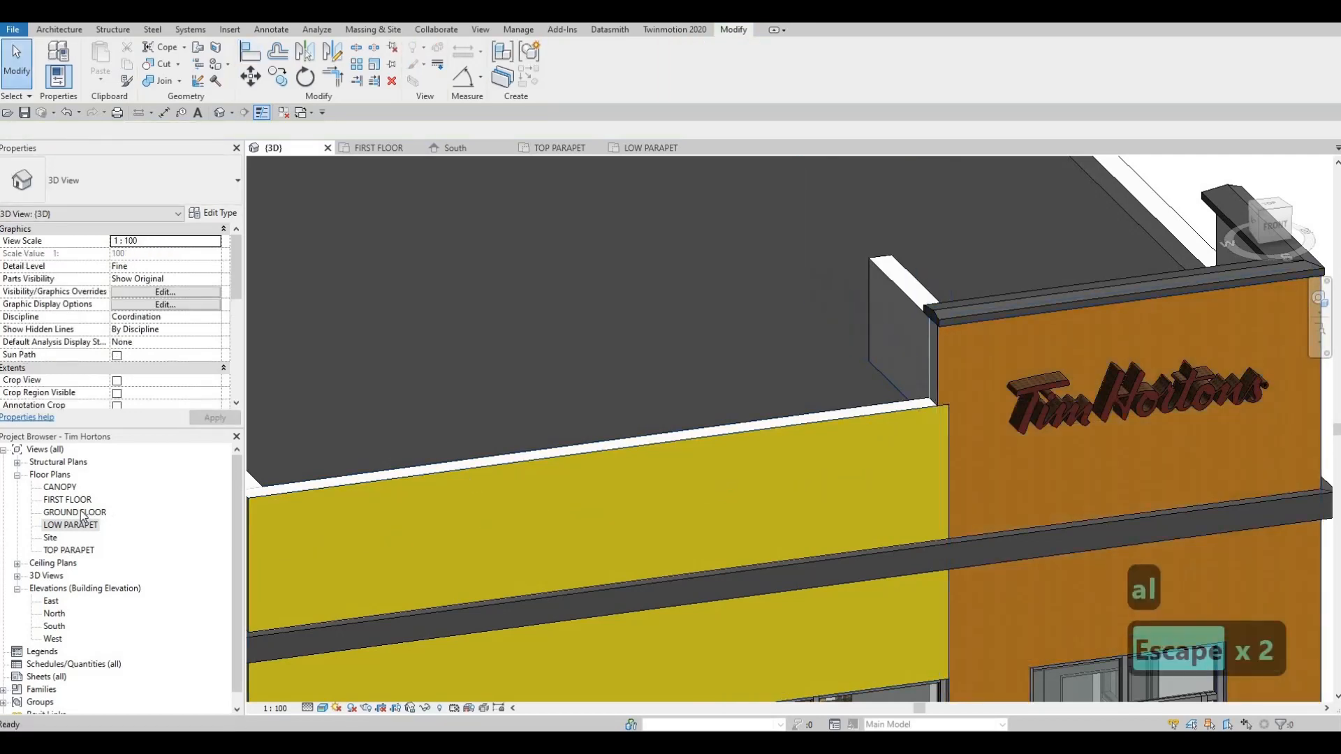
{"action": "double_click", "coordinate": [71, 524]}
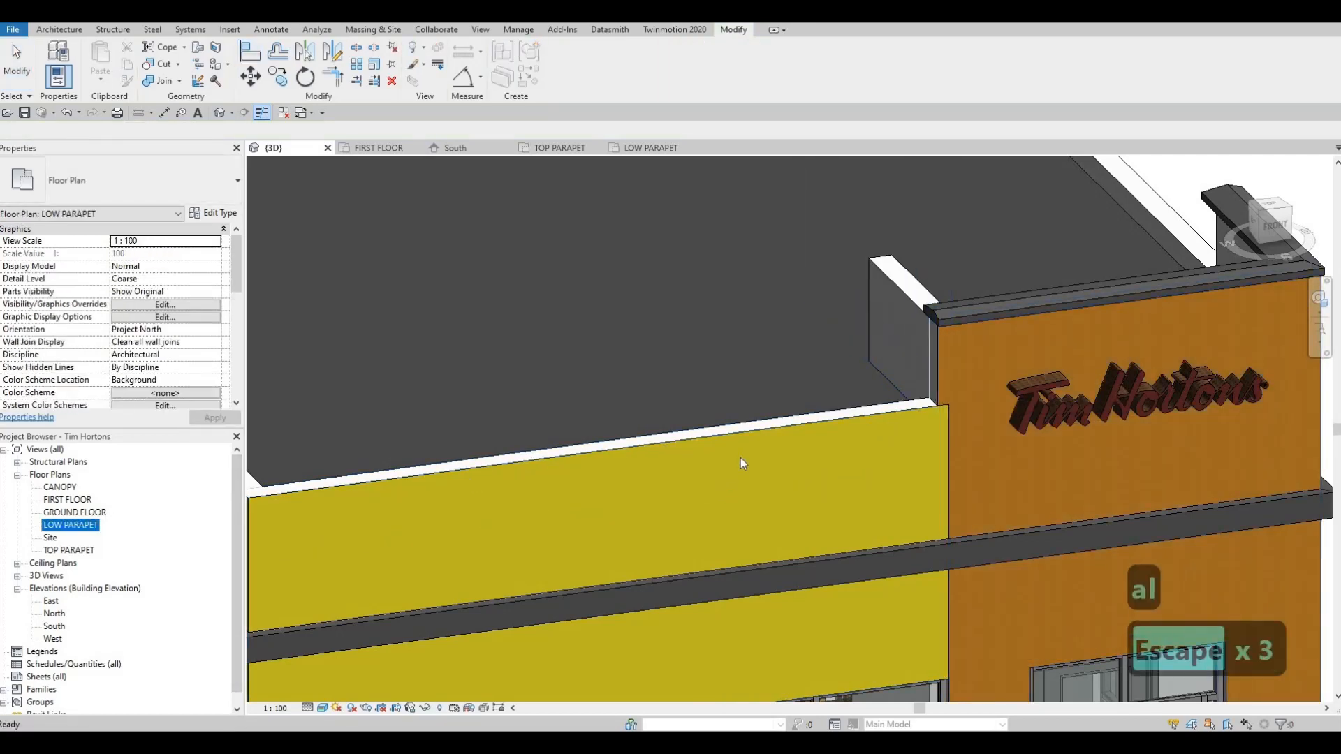
{"action": "key", "text": "Escape"}
{"action": "left_click", "coordinate": [745, 520]}
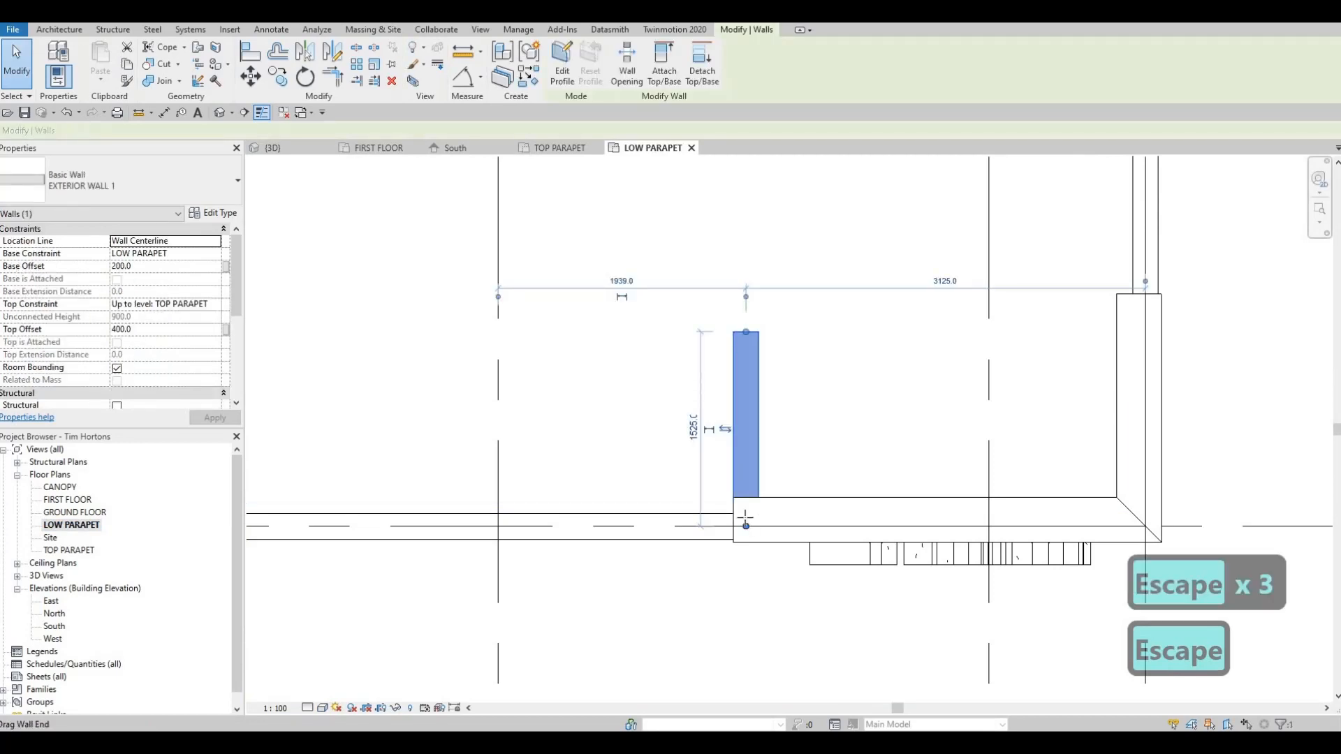
{"action": "left_click", "coordinate": [745, 522]}
{"action": "key", "text": "Escape"}
- In the 3D view, pull the new wall's joined end back about 245 mm, clear of the sign tower's front wall
{"action": "left_click", "coordinate": [301, 153]}
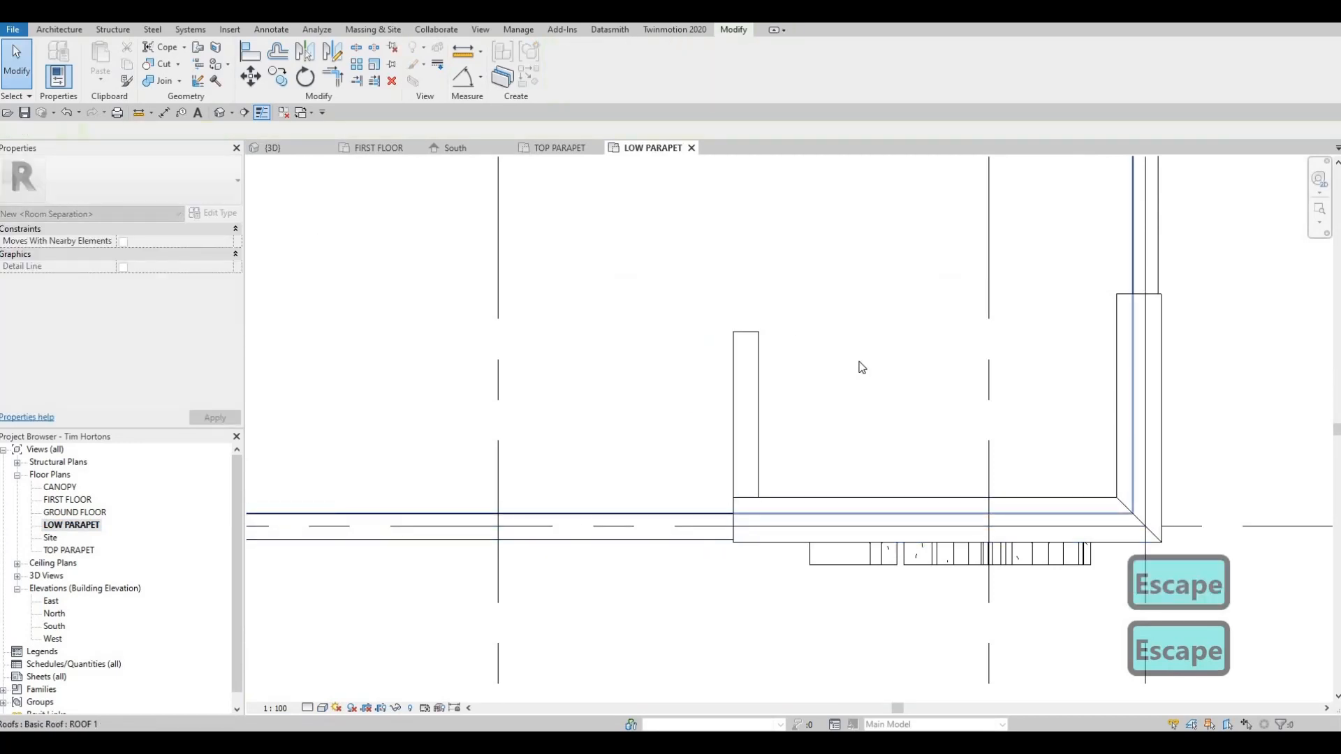
{"action": "key", "text": "Escape"}
{"action": "middle_click_drag", "start_coordinate": [1034, 438], "coordinate": [1005, 385], "text": "shift"}
{"action": "left_click", "coordinate": [1001, 385]}
{"action": "left_click_drag", "start_coordinate": [1014, 414], "coordinate": [964, 409]}
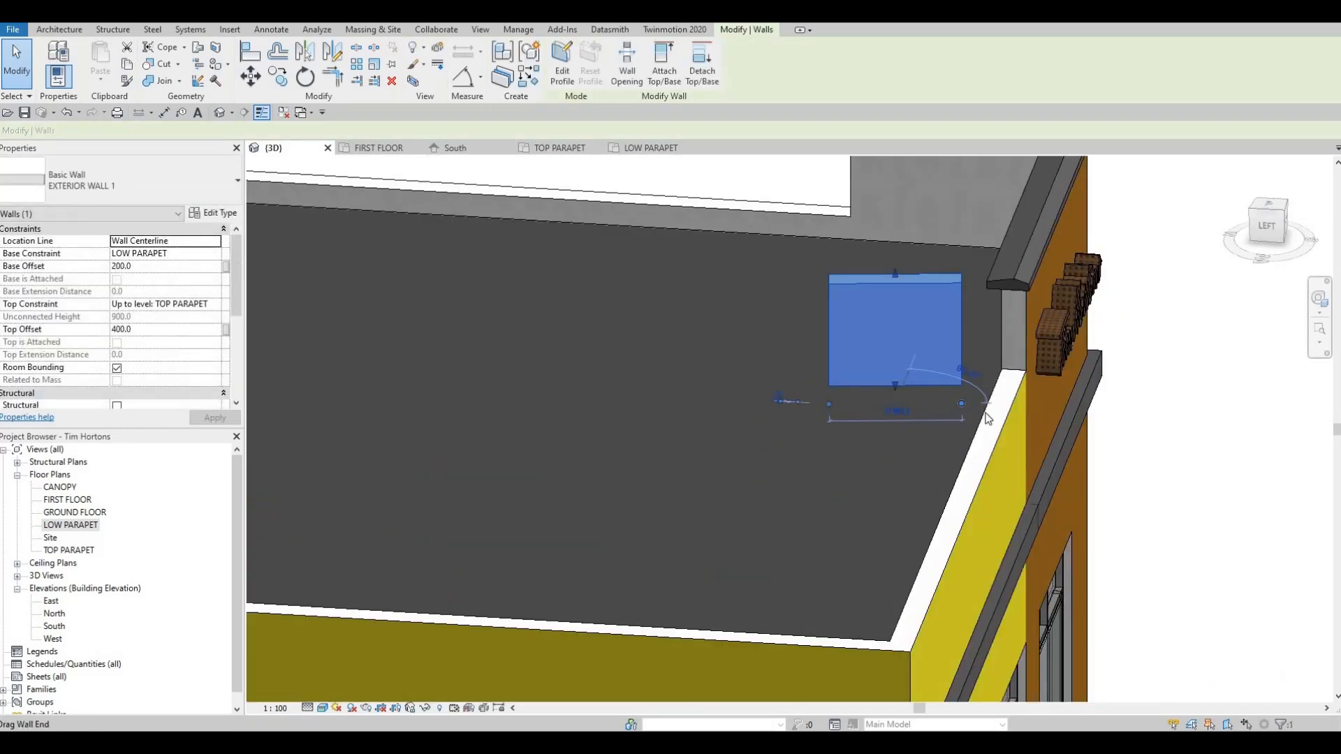
{"action": "key", "text": "ctrl+z"}
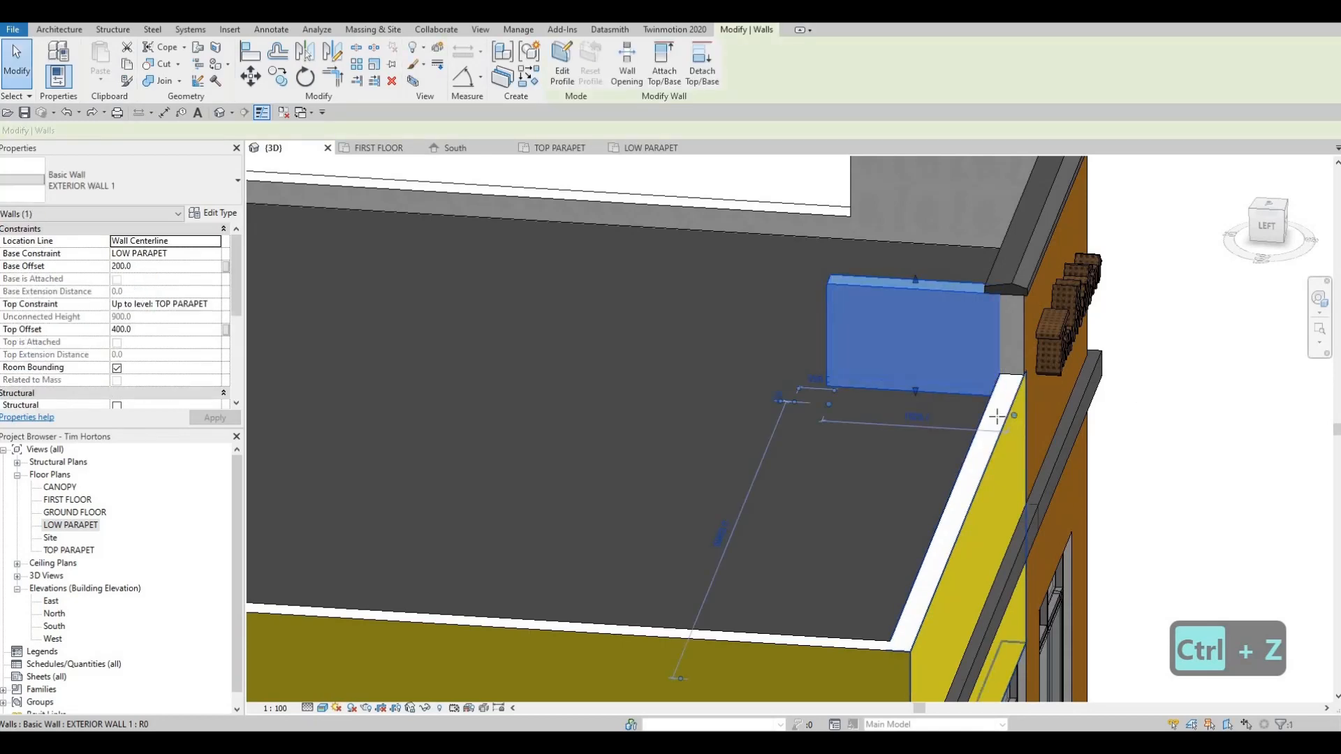
{"action": "left_click_drag", "start_coordinate": [1012, 418], "coordinate": [988, 421]}
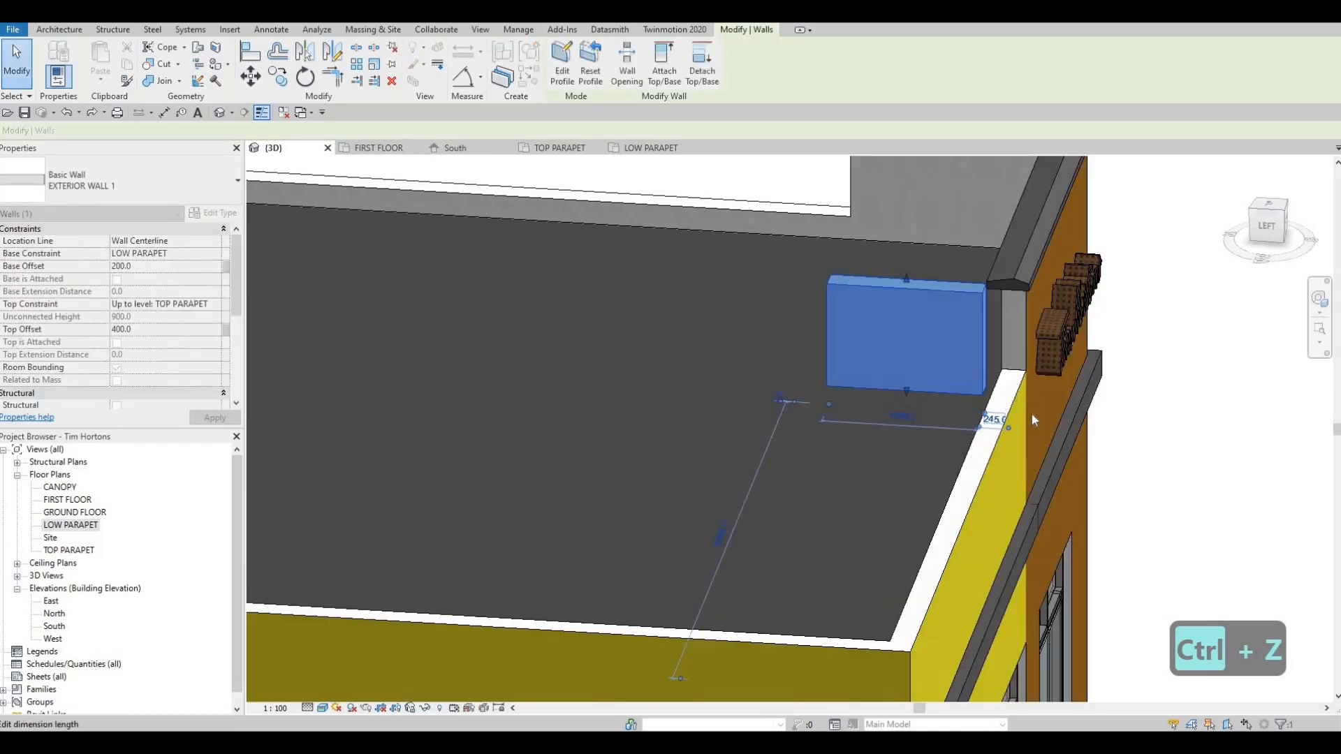
- Align the shortened return wall's outer face flush with the end of the sign tower's front wall again
{"action": "middle_click_drag", "start_coordinate": [922, 509], "coordinate": [1036, 450], "text": "shift"}
{"action": "key", "text": "a"}
{"action": "key", "text": "l"}
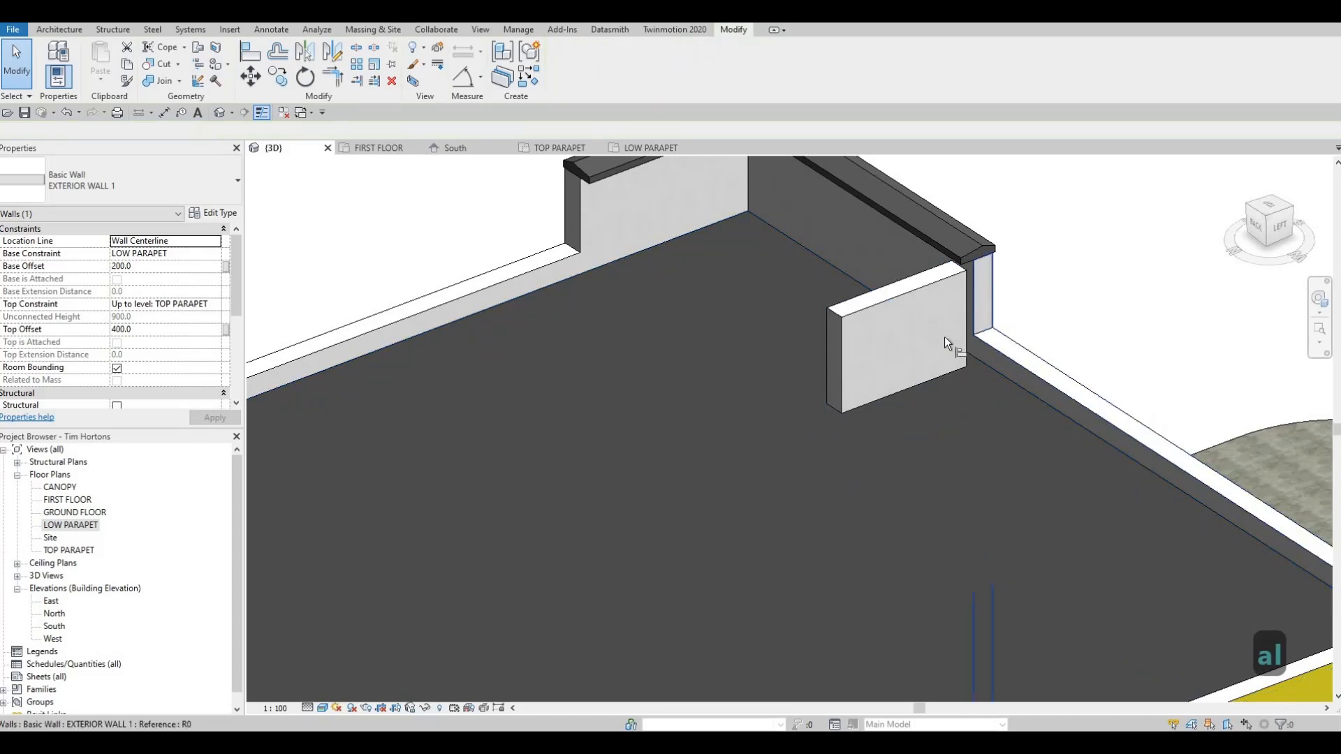
{"action": "left_click", "coordinate": [945, 337]}
{"action": "left_click", "coordinate": [932, 409]}
{"action": "key", "text": "Escape"}
{"action": "key", "text": "Escape"}
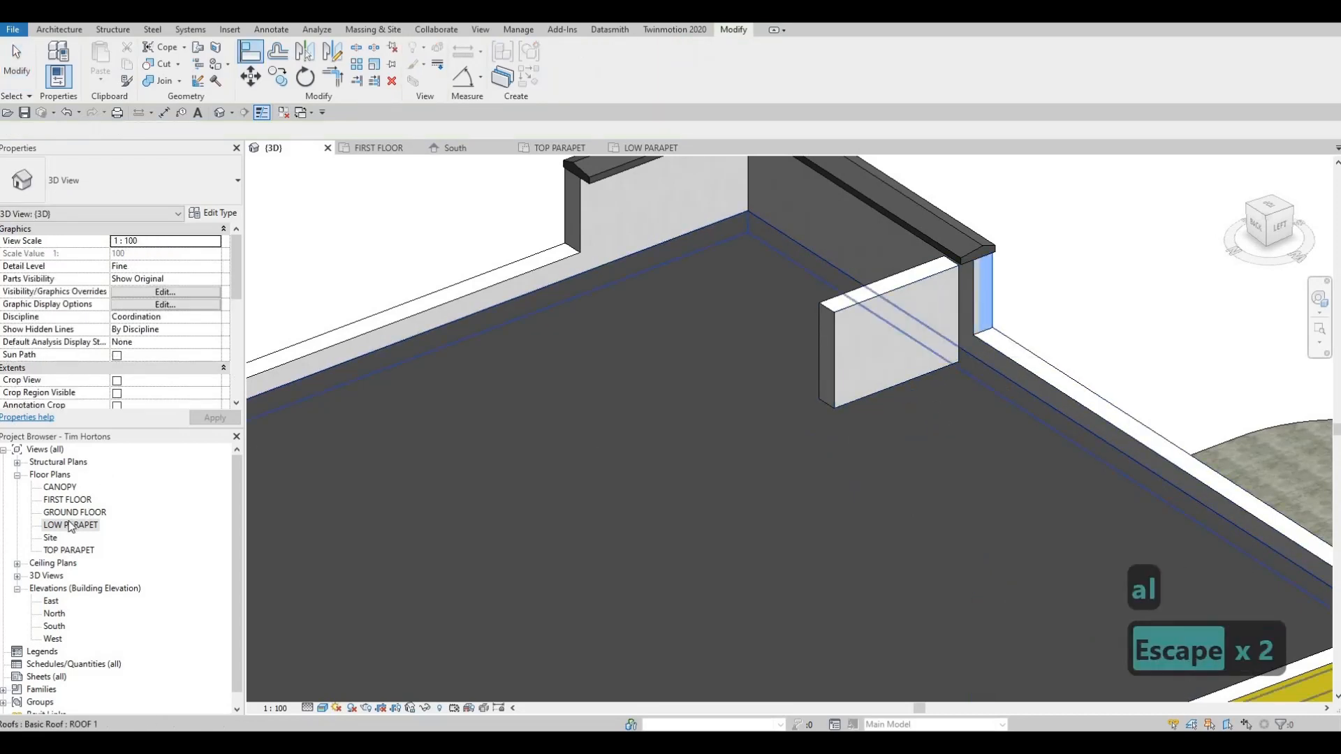
- On the LOW PARAPET plan, extend the return wall's lower end to the sign tower's front wall, for a length of 1420 mm
{"action": "double_click", "coordinate": [69, 525]}
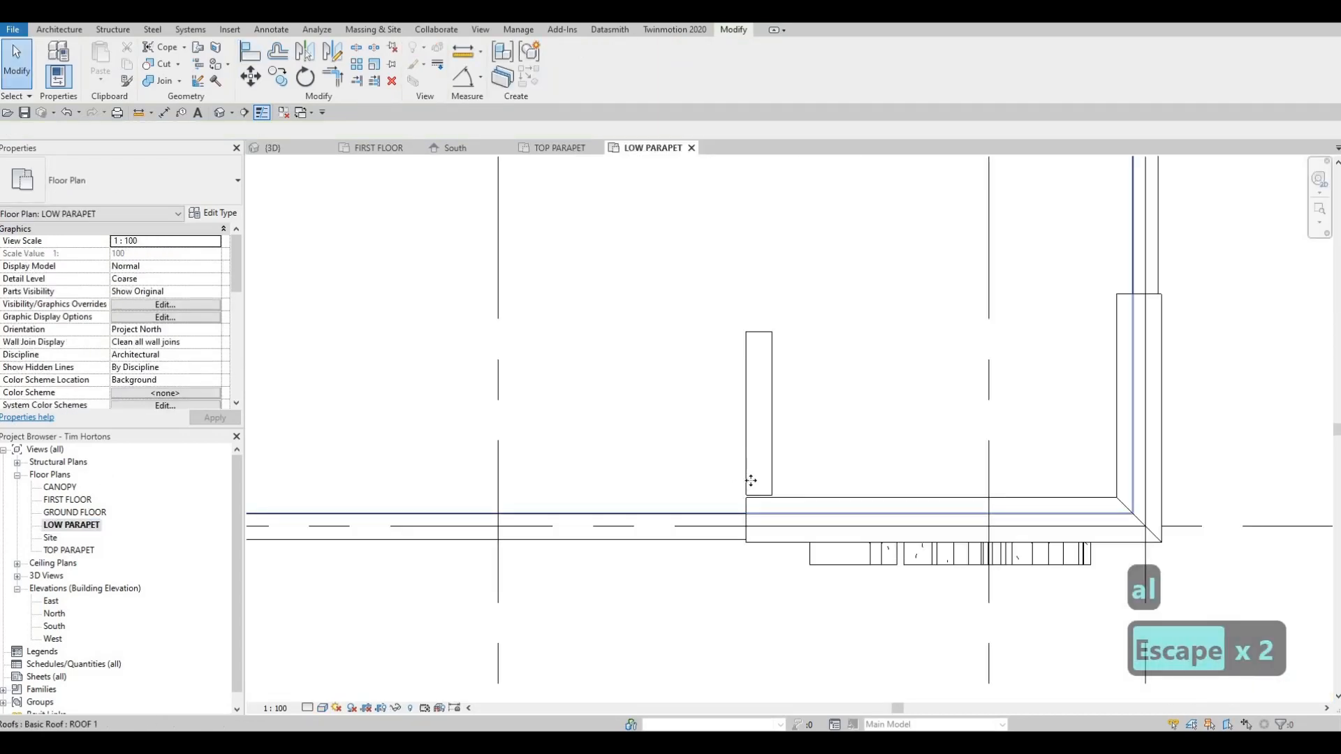
{"action": "left_click", "coordinate": [760, 501]}
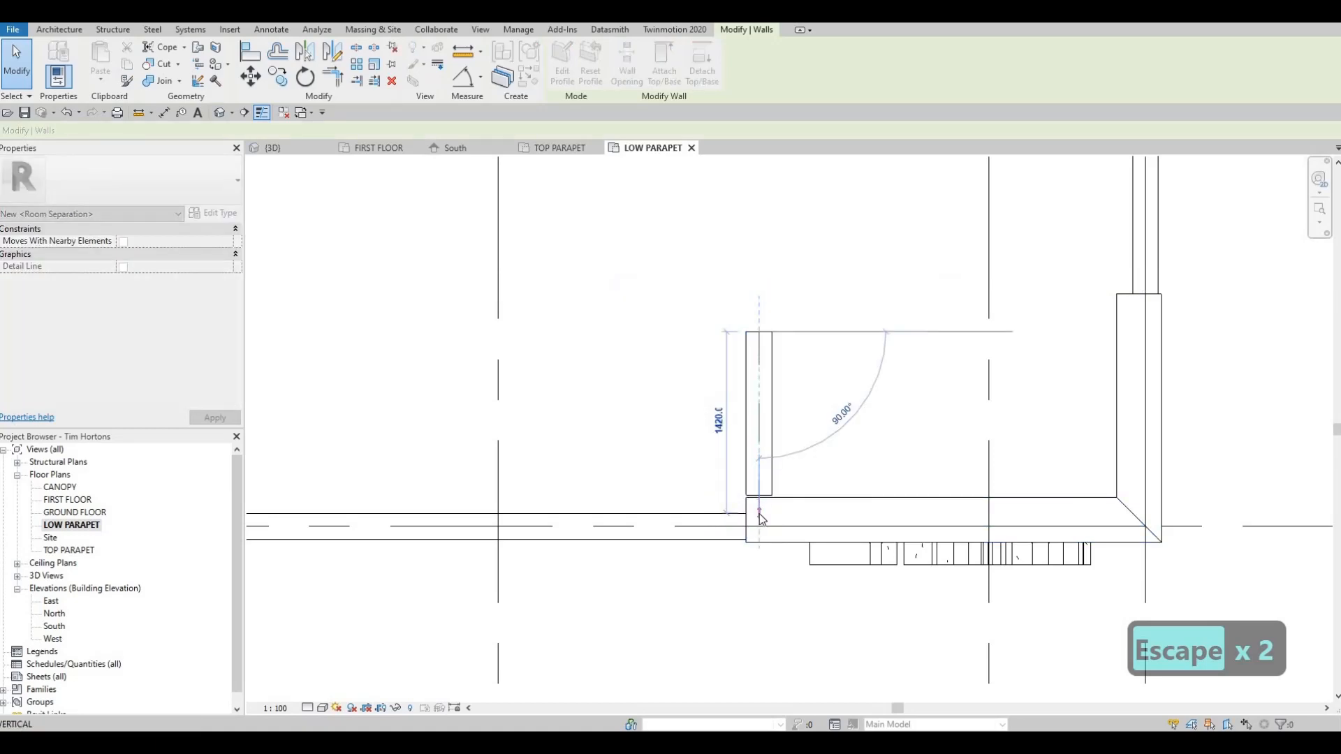
{"action": "left_click", "coordinate": [273, 148]}
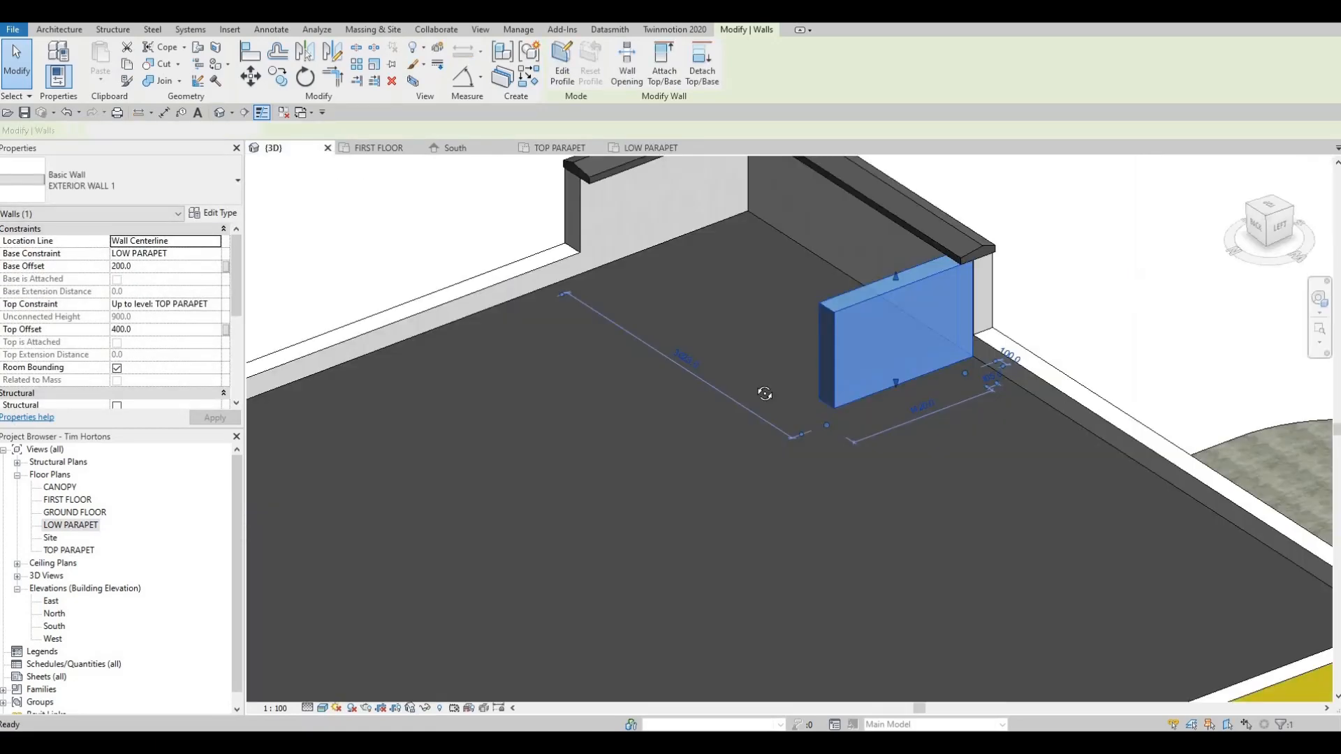
{"action": "middle_click_drag", "start_coordinate": [418, 376], "coordinate": [802, 417], "text": "shift"}
{"action": "key", "text": "Escape"}
- Place a Cornice 2 wall sweep along the top of the return wall, matching the sign tower's front cornice
{"action": "middle_click_drag", "start_coordinate": [757, 454], "coordinate": [967, 315], "text": "shift"}
{"action": "left_click", "coordinate": [966, 312]}
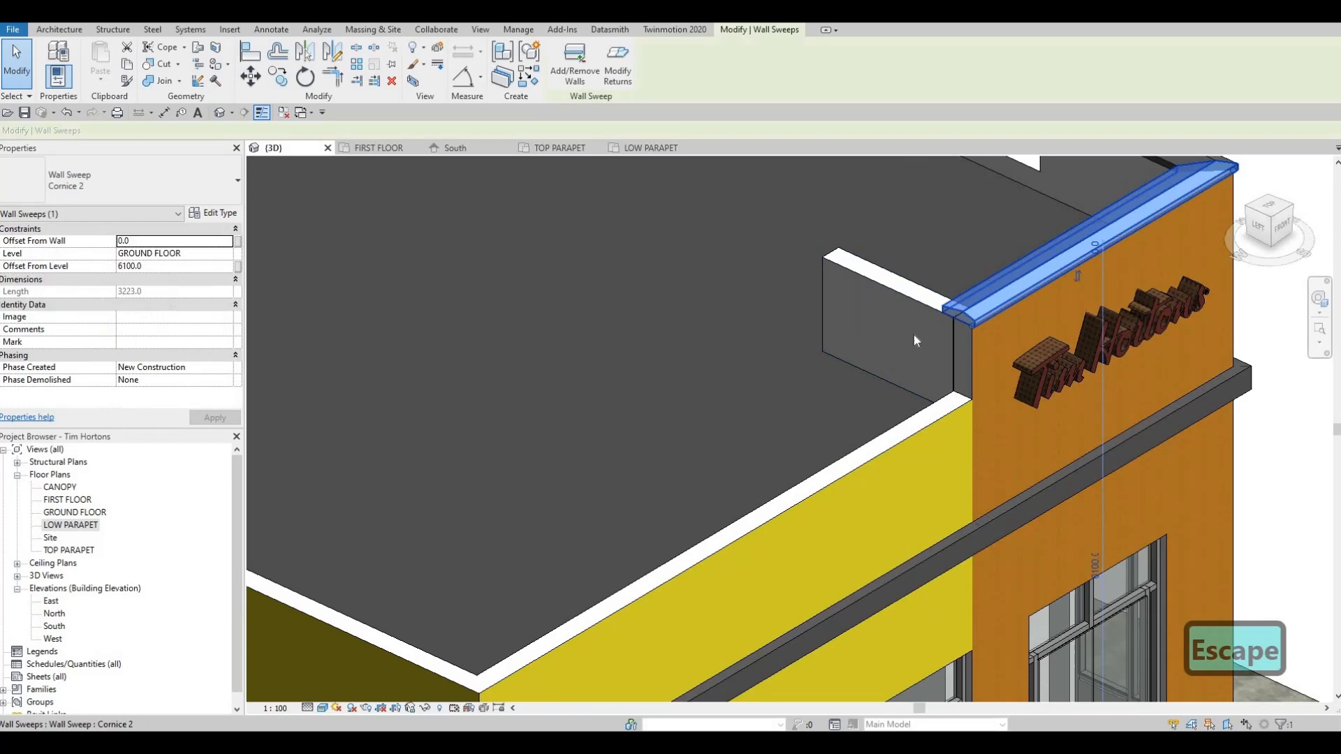
{"action": "key", "text": "c"}
{"action": "key", "text": "s"}
{"action": "left_click", "coordinate": [915, 299]}
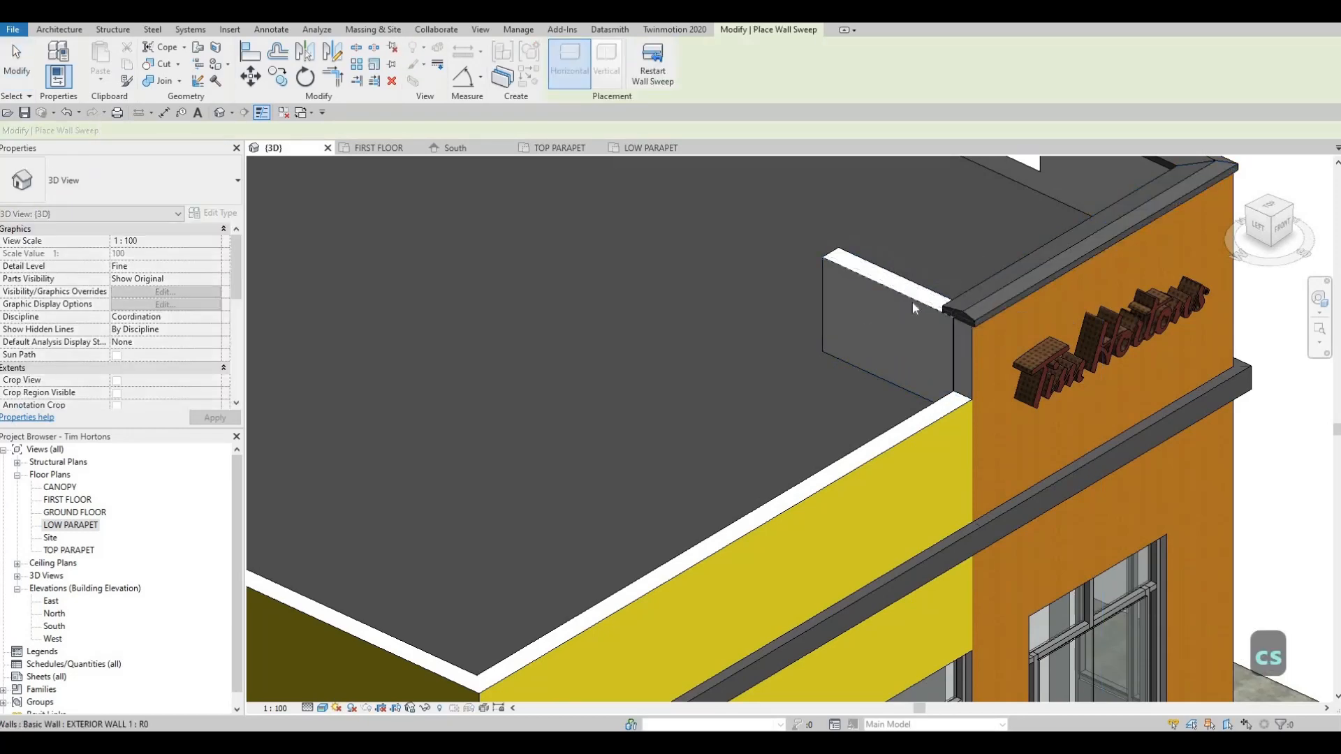
{"action": "key", "text": "Escape"}
{"action": "key", "text": "Escape"}
{"action": "middle_click_drag", "start_coordinate": [961, 329], "coordinate": [1005, 320], "text": "shift"}
{"action": "key", "text": "a"}
{"action": "key", "text": "l"}
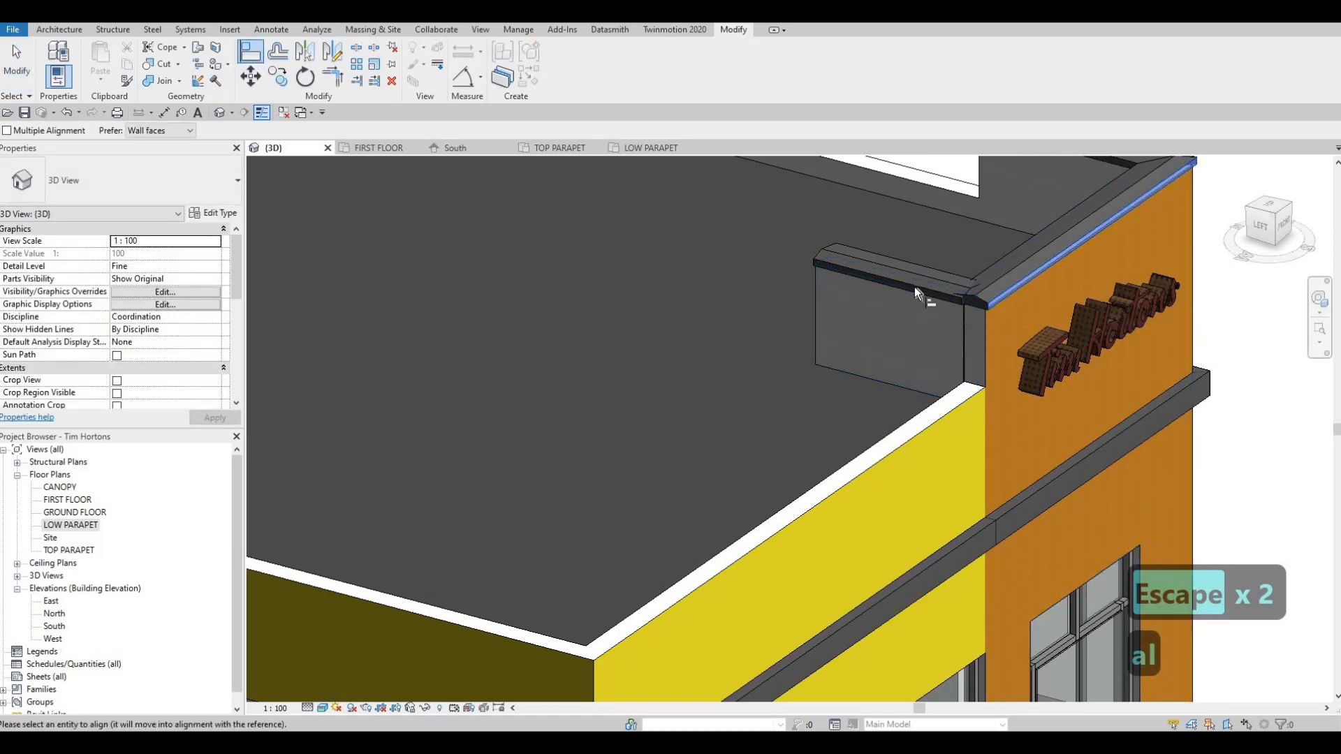
{"action": "key", "text": "Tab"}
{"action": "key", "text": "Escape"}
{"action": "key", "text": "Escape"}
- Align the lower edge of the return wall's cornice with the lower edge of the sign tower's front cornice
{"action": "key", "text": "a"}
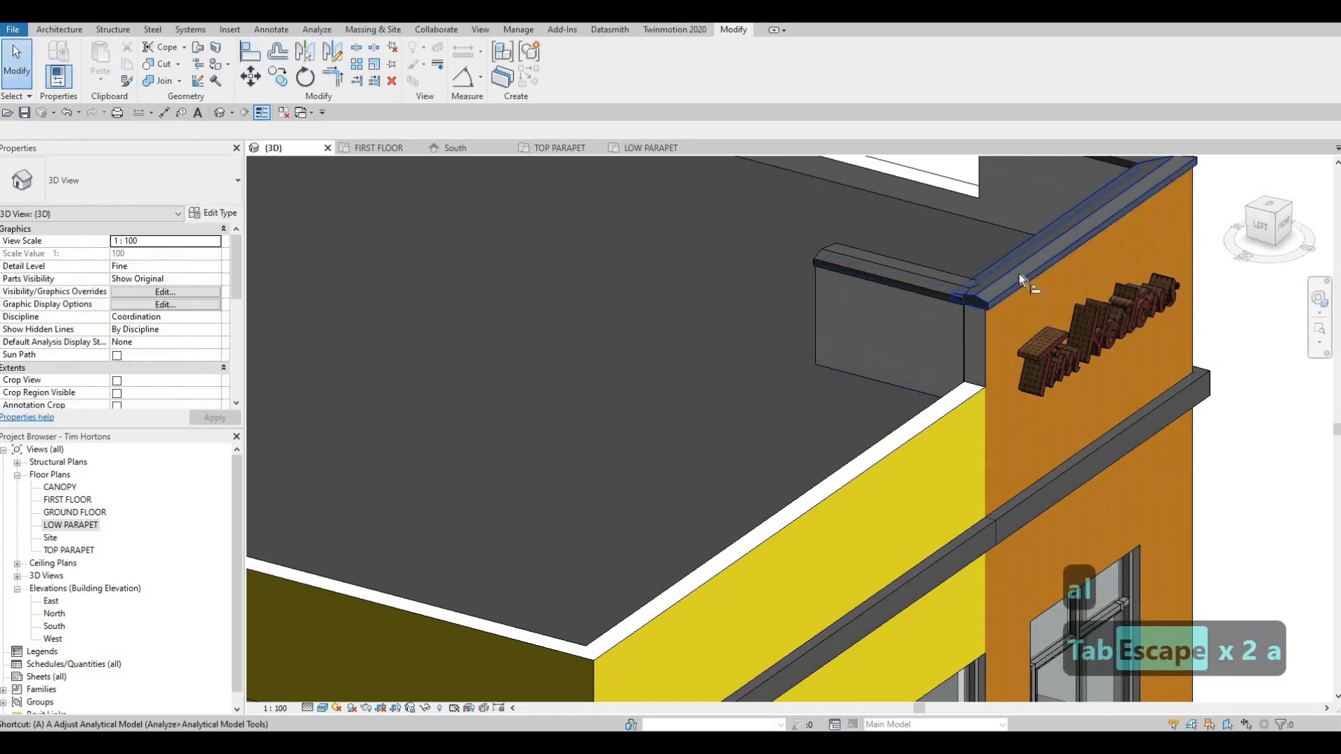
{"action": "key", "text": "l"}
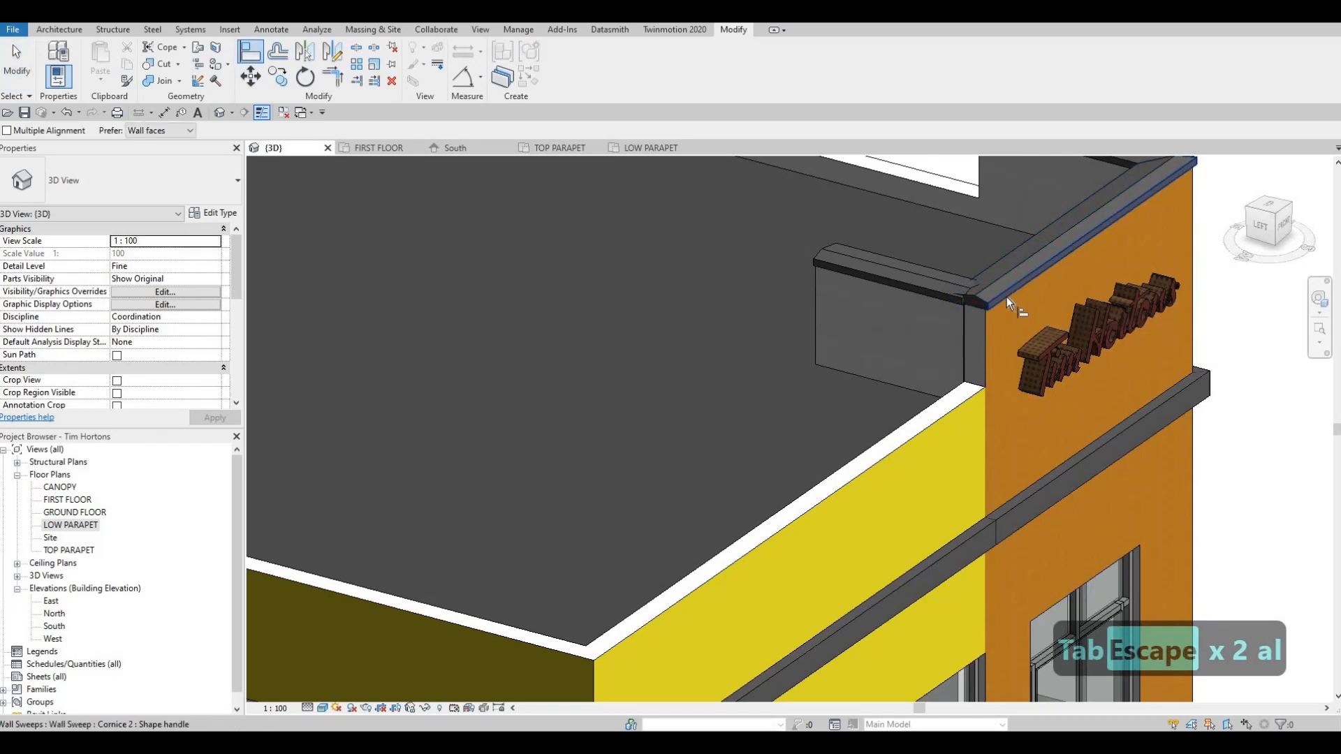
{"action": "key", "text": "Tab"}
{"action": "key", "text": "Tab"}
{"action": "key", "text": "Tab"}
{"action": "key", "text": "Tab"}
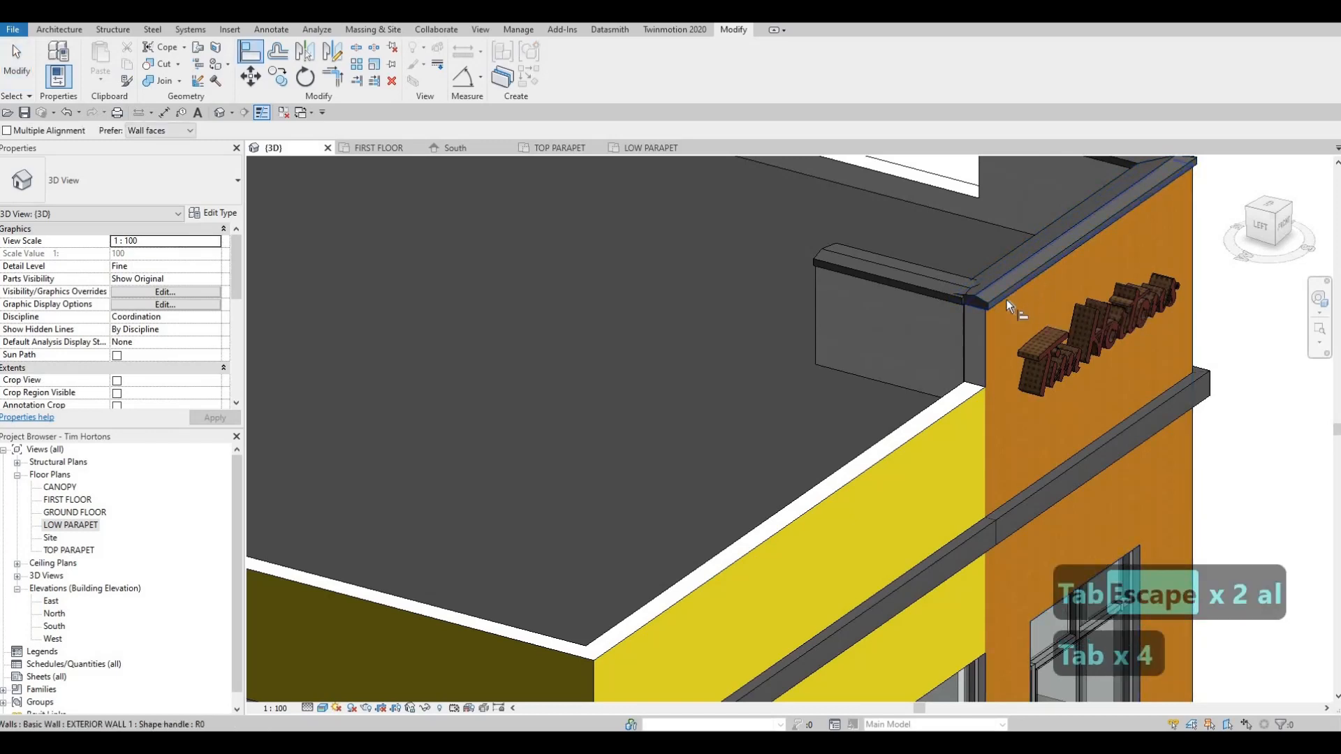
{"action": "key", "text": "Tab"}
{"action": "key", "text": "Tab"}
{"action": "key", "text": "Tab"}
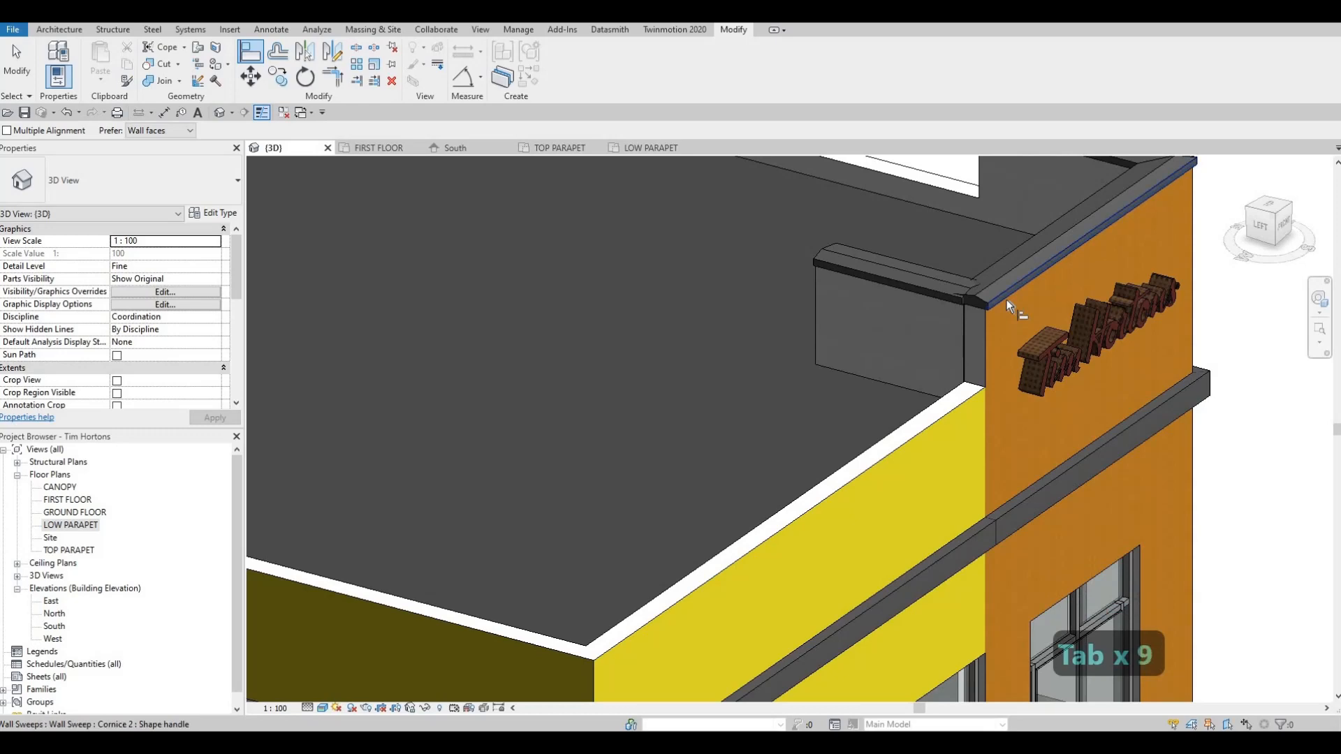
{"action": "left_click", "coordinate": [1008, 299]}
{"action": "left_click", "coordinate": [928, 298]}
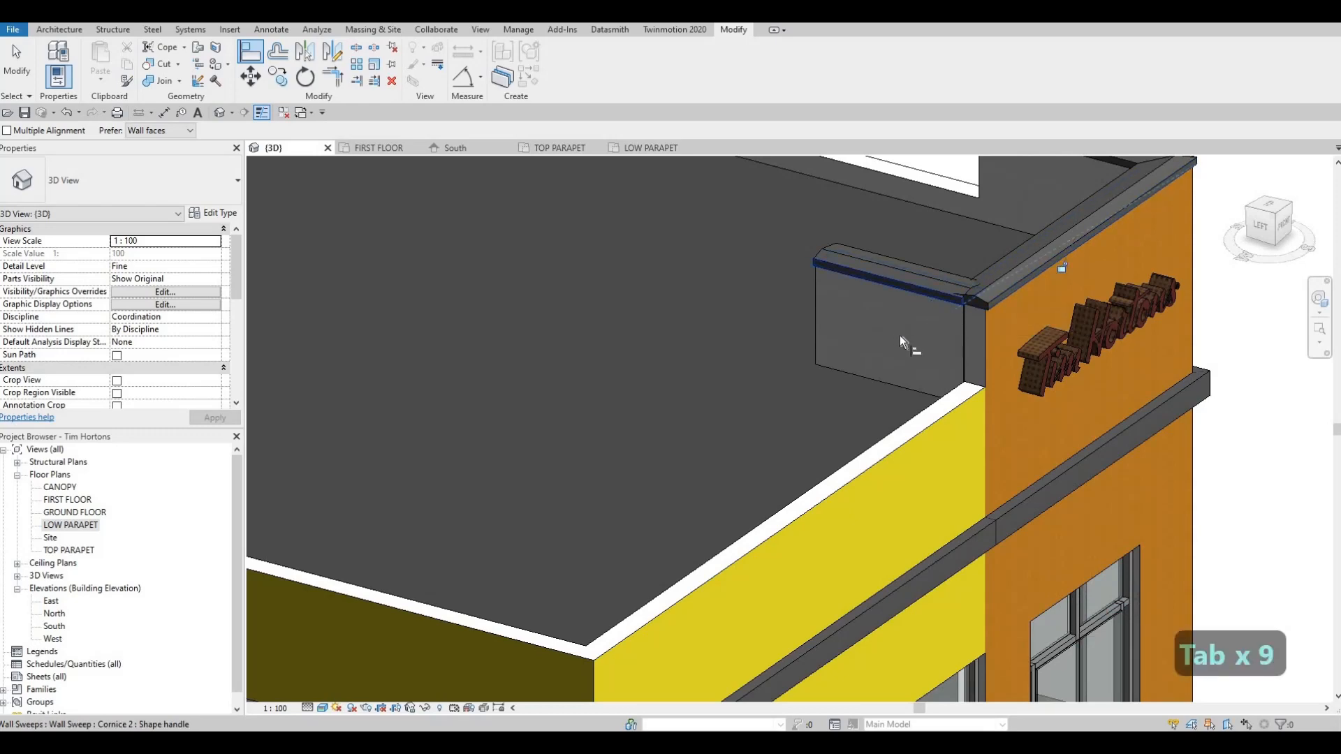
{"action": "key", "text": "Escape"}
- Stretch the end of the return wall's cornice into the front cornice, for a sweep length of 1525 mm
{"action": "middle_click_drag", "start_coordinate": [899, 335], "coordinate": [937, 269], "text": "shift"}
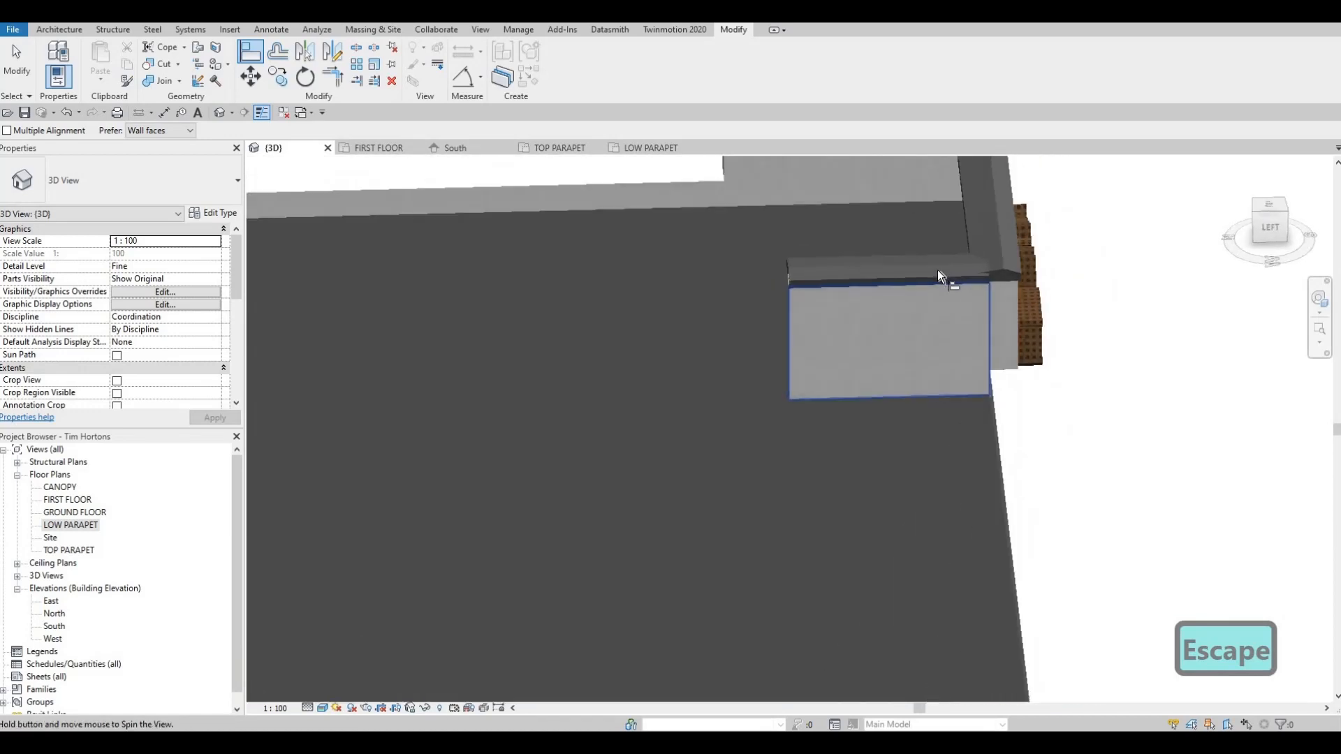
{"action": "key", "text": "Escape"}
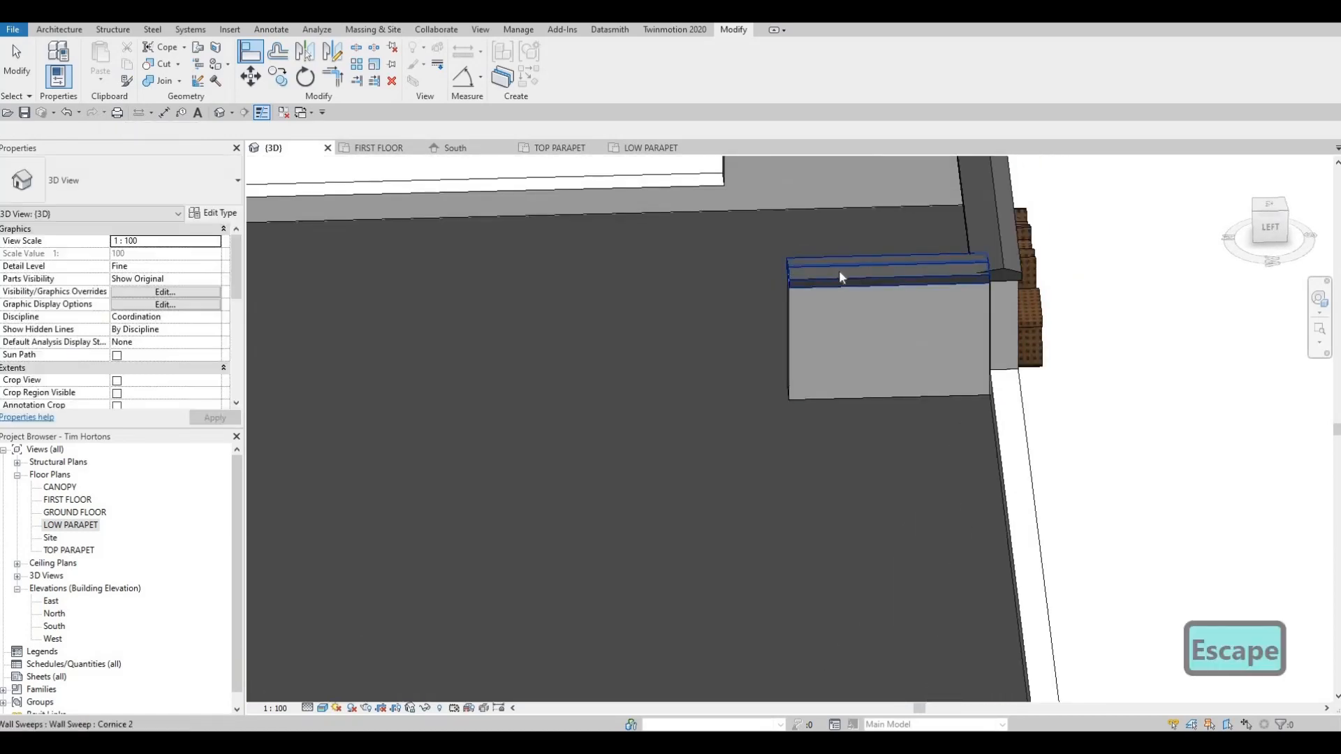
{"action": "key", "text": "Escape"}
{"action": "left_click", "coordinate": [988, 286]}
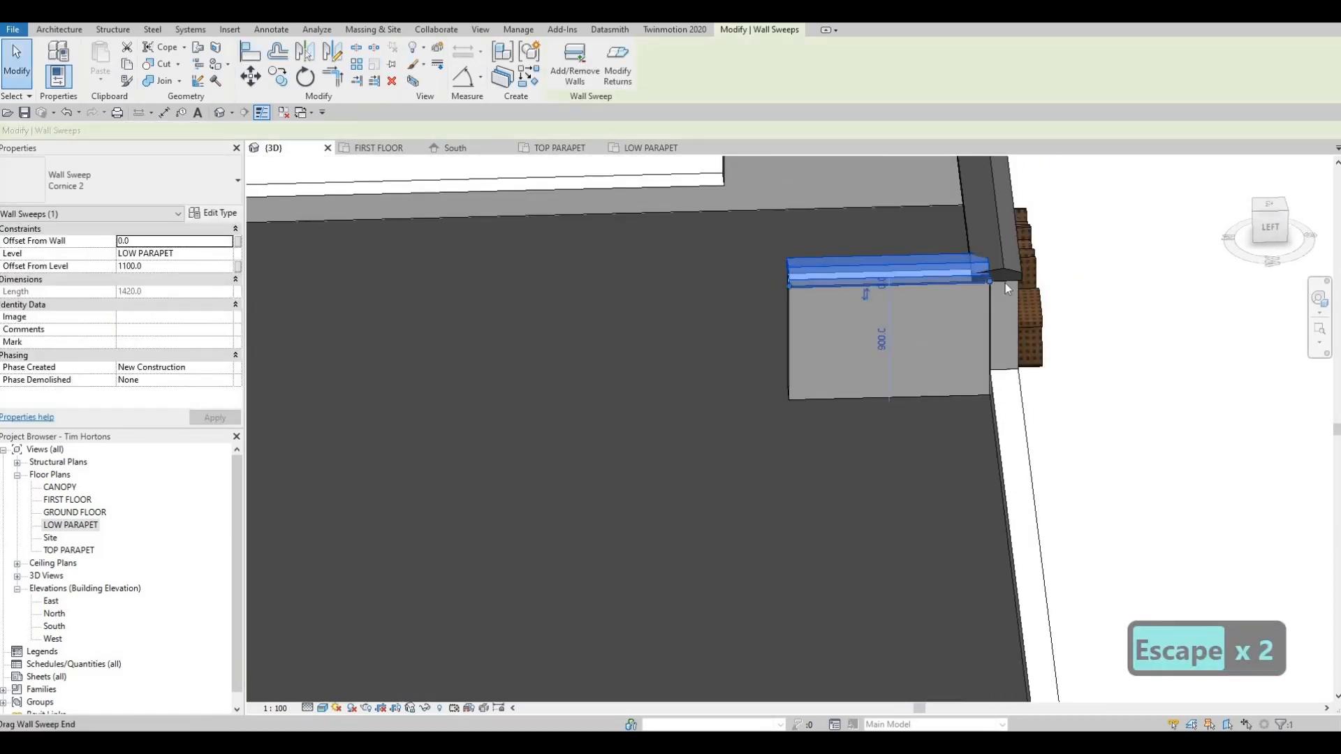
{"action": "left_click_drag", "start_coordinate": [990, 282], "coordinate": [979, 300]}
{"action": "key", "text": "Escape"}
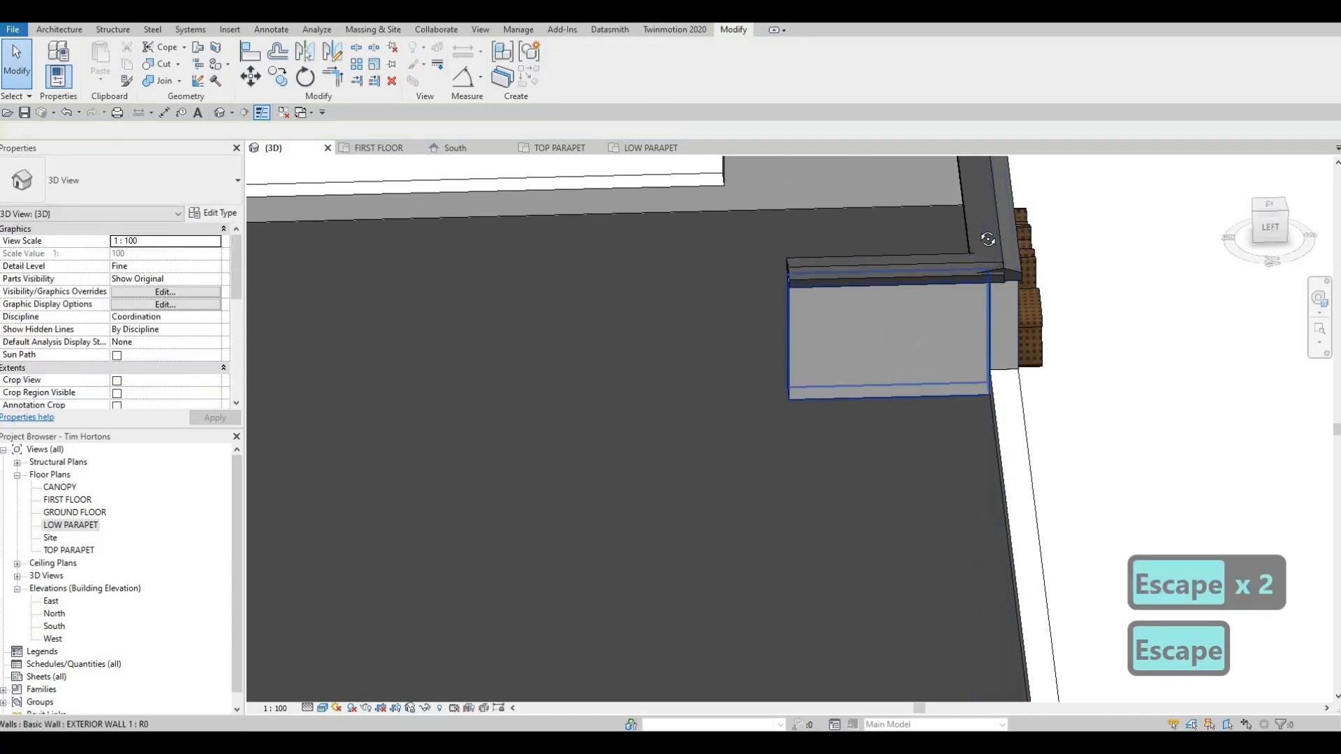
- On the LOW PARAPET plan, nudge the return wall's cornice inward to a -40 mm offset from the wall
{"action": "middle_click_drag", "start_coordinate": [987, 239], "coordinate": [997, 381], "text": "shift"}
{"action": "scroll", "coordinate": [964, 405], "scroll_direction": "up", "scroll_amount": 3}
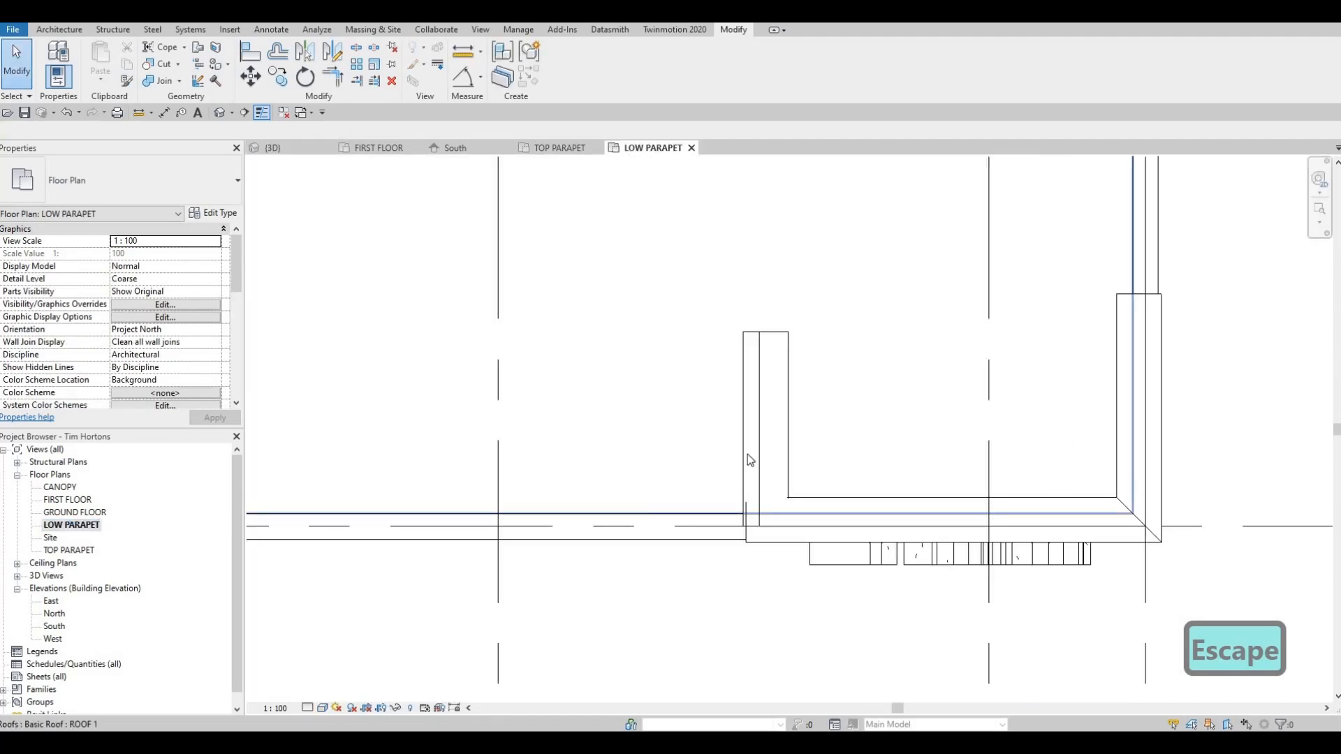
{"action": "key", "text": "Tab"}
{"action": "key", "text": "Tab"}
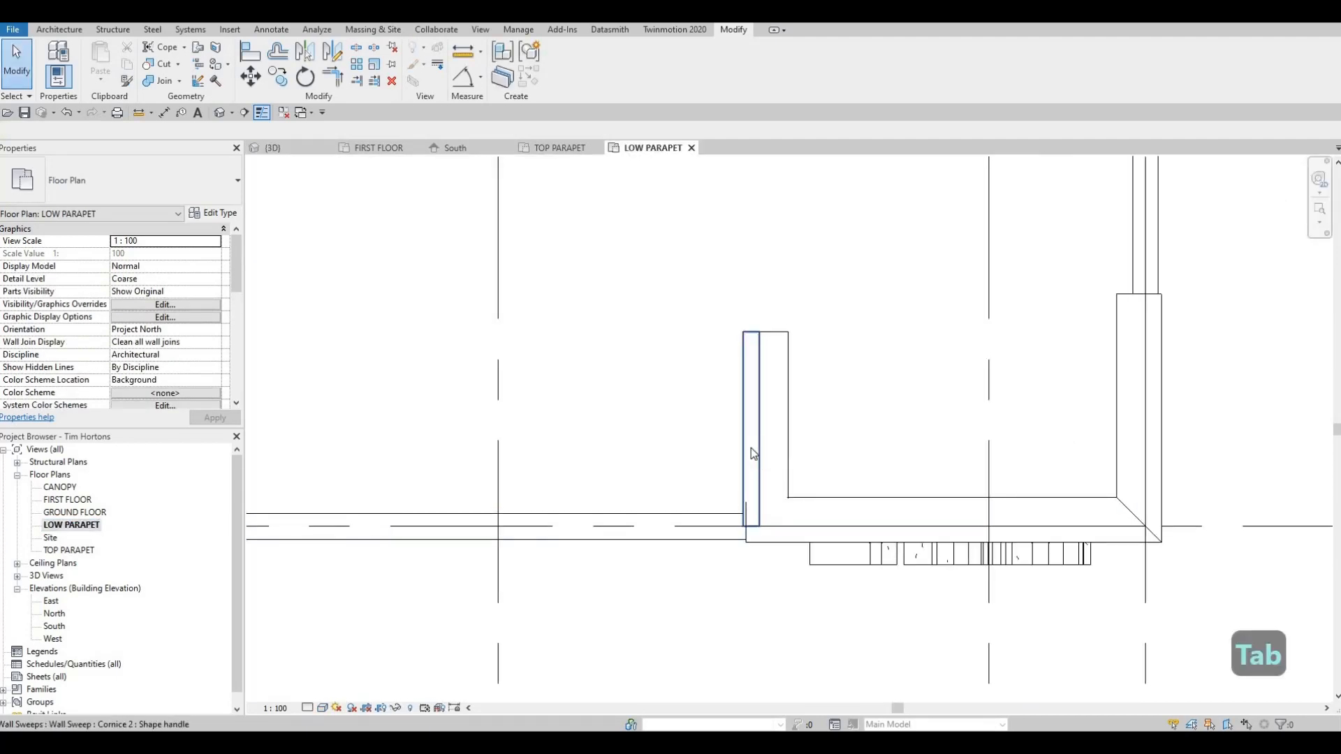
{"action": "left_click", "coordinate": [748, 538]}
{"action": "scroll", "coordinate": [748, 539], "scroll_direction": "up", "scroll_amount": 3}
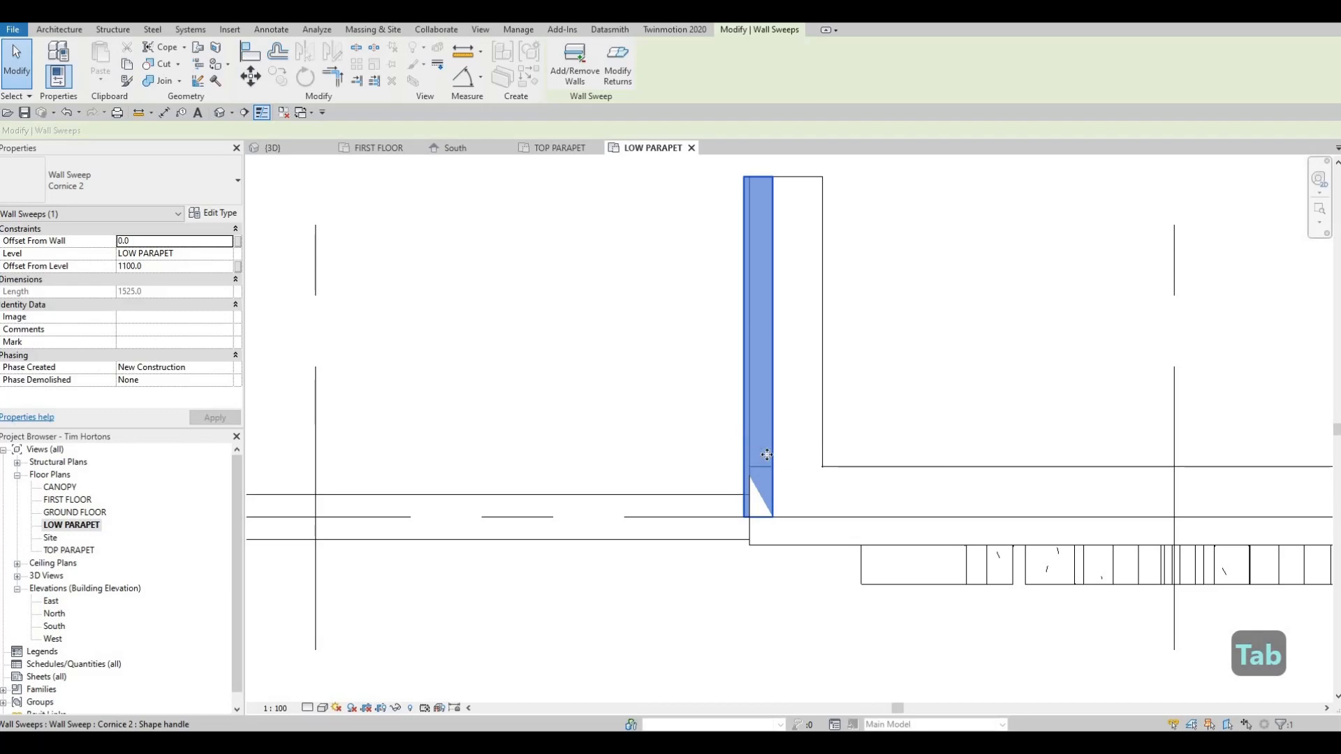
{"action": "key", "text": "Right"}
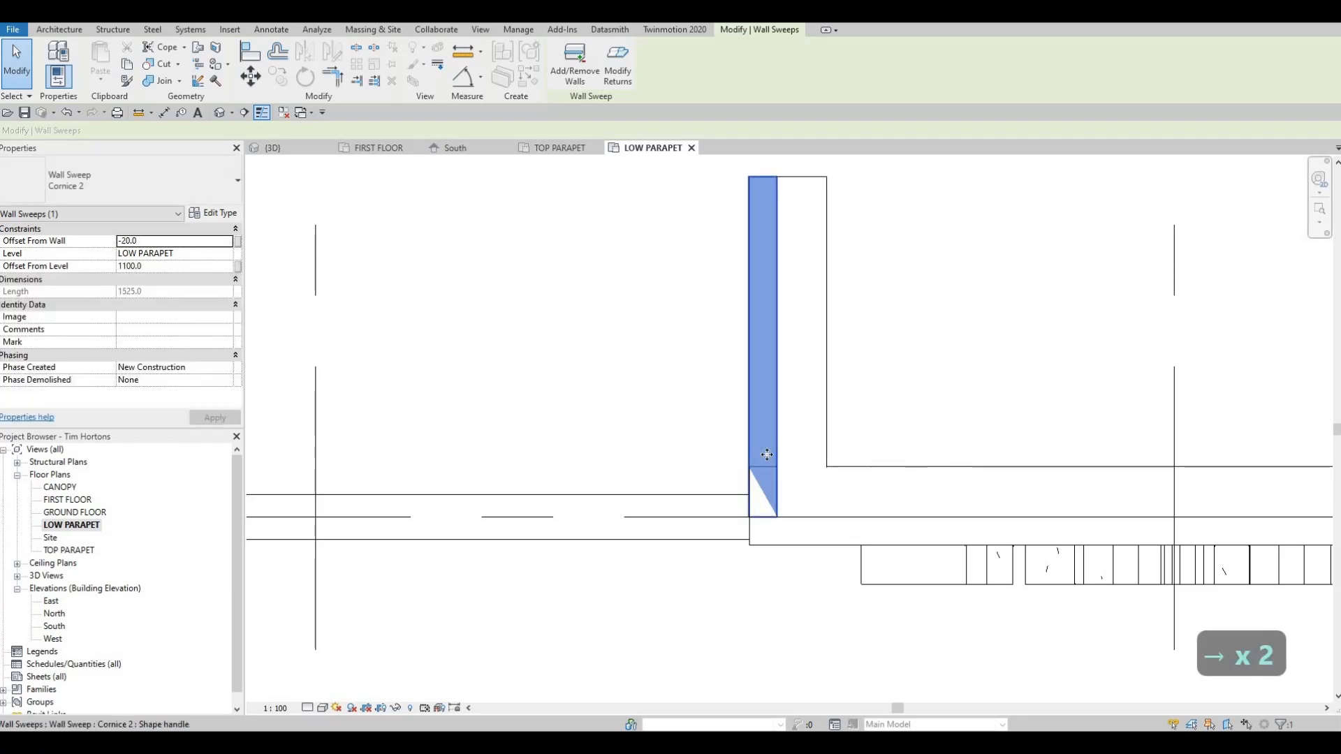
{"action": "key", "text": "Right"}
{"action": "key", "text": "Right"}
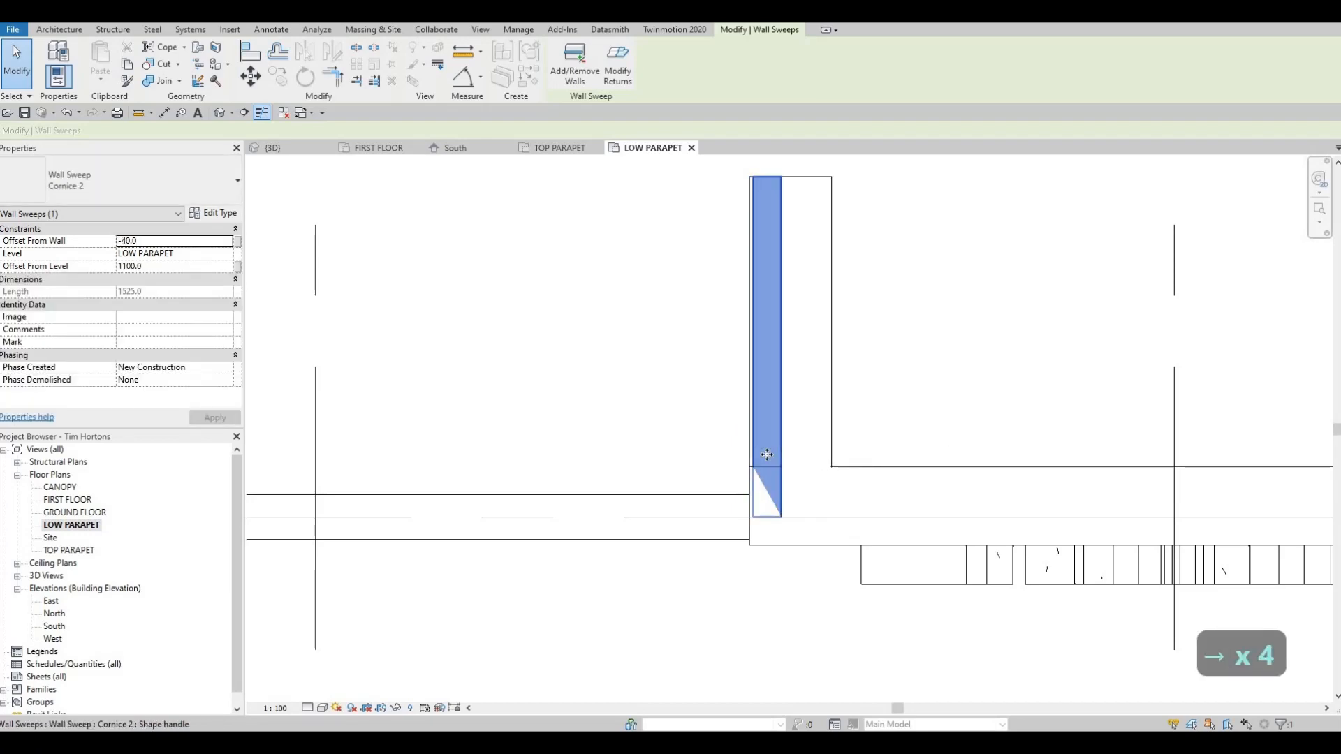
- Align the cornice's outer edge flush with the return wall's outer face, for a wall offset of -25 mm
{"action": "key", "text": "a"}
{"action": "key", "text": "l"}
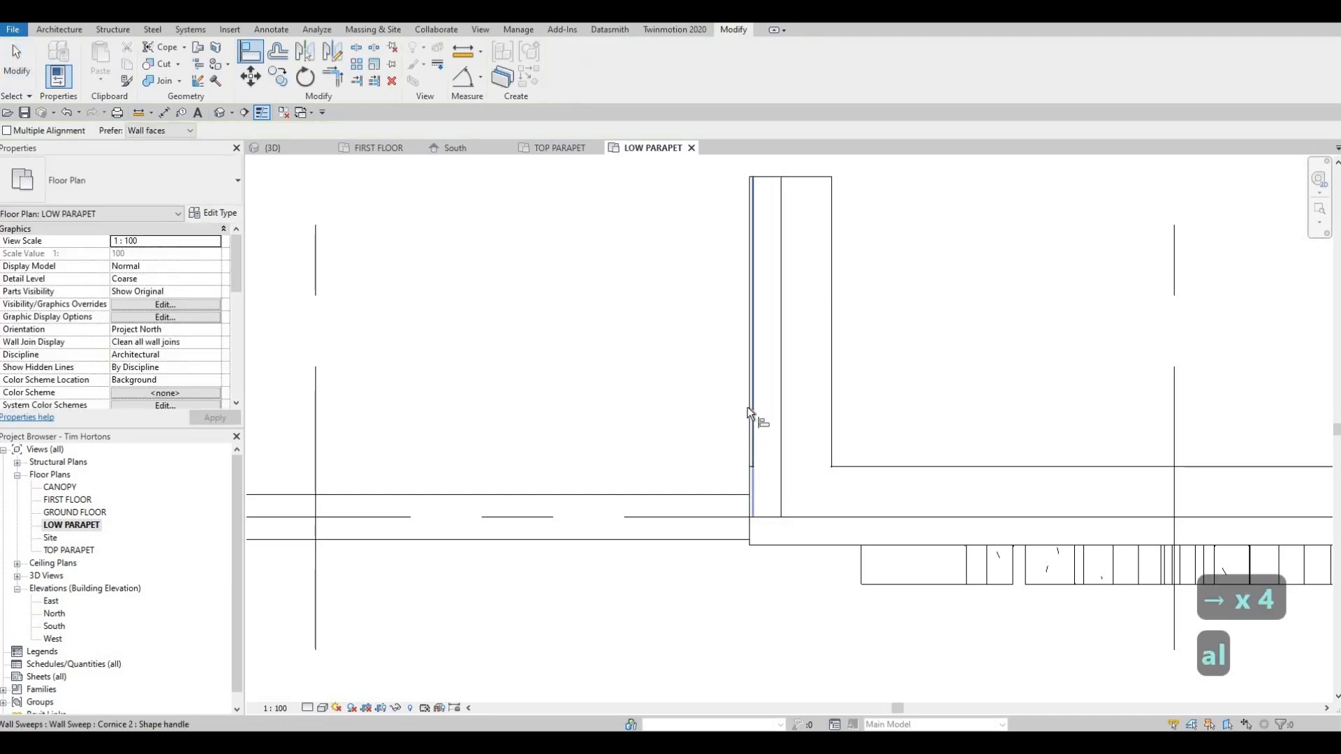
{"action": "left_click", "coordinate": [751, 405]}
{"action": "left_click", "coordinate": [752, 429]}
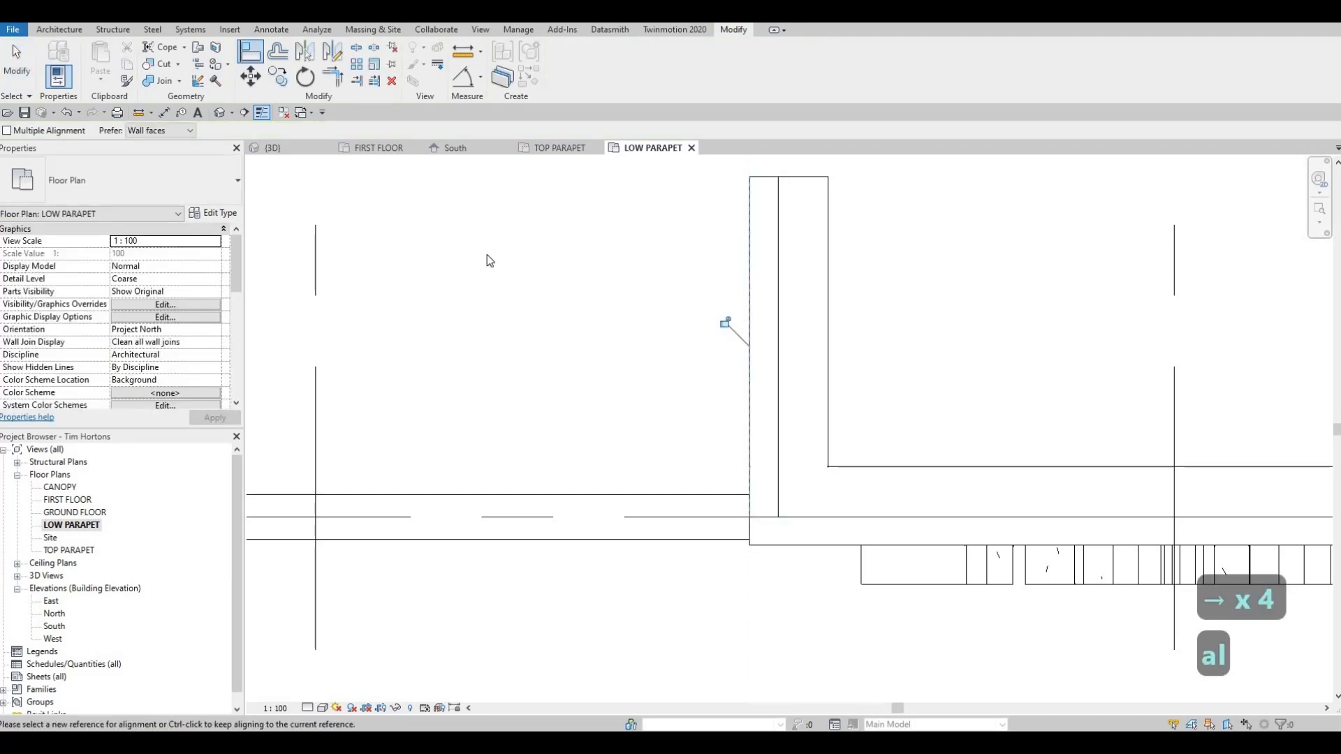
{"action": "key", "text": "Escape"}
{"action": "key", "text": "Escape"}
- In the 3D view, pull the return cornice's end back from the front cornice to a sweep length of 1475 mm
{"action": "left_click", "coordinate": [273, 147]}
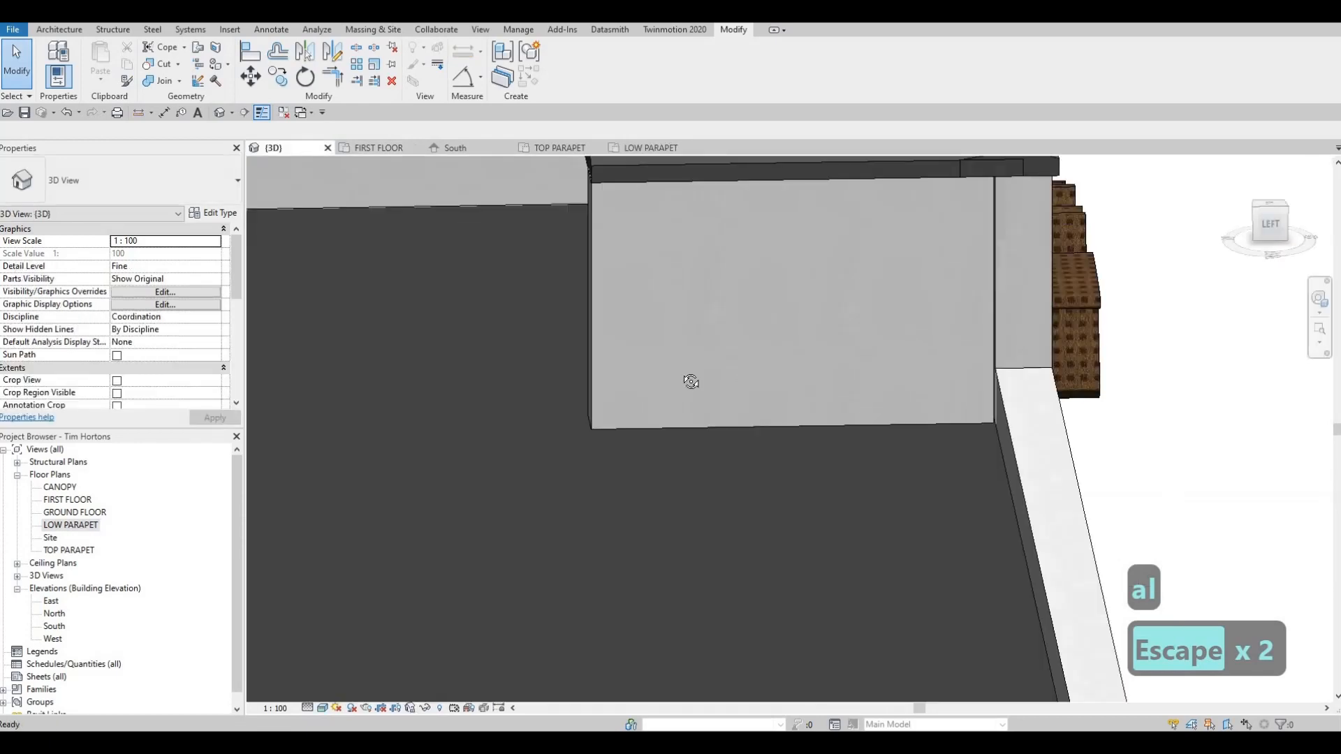
{"action": "middle_click_drag", "start_coordinate": [691, 382], "coordinate": [861, 310], "text": "shift"}
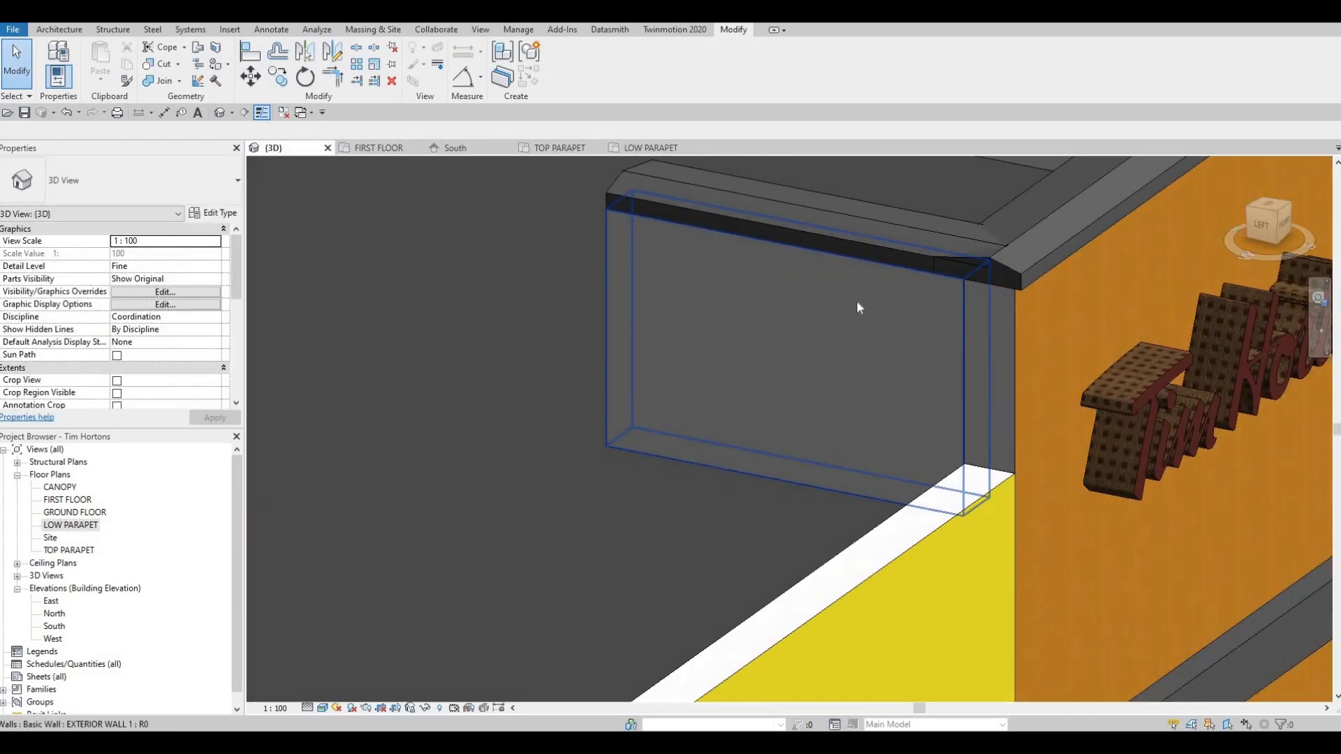
{"action": "key", "text": "a"}
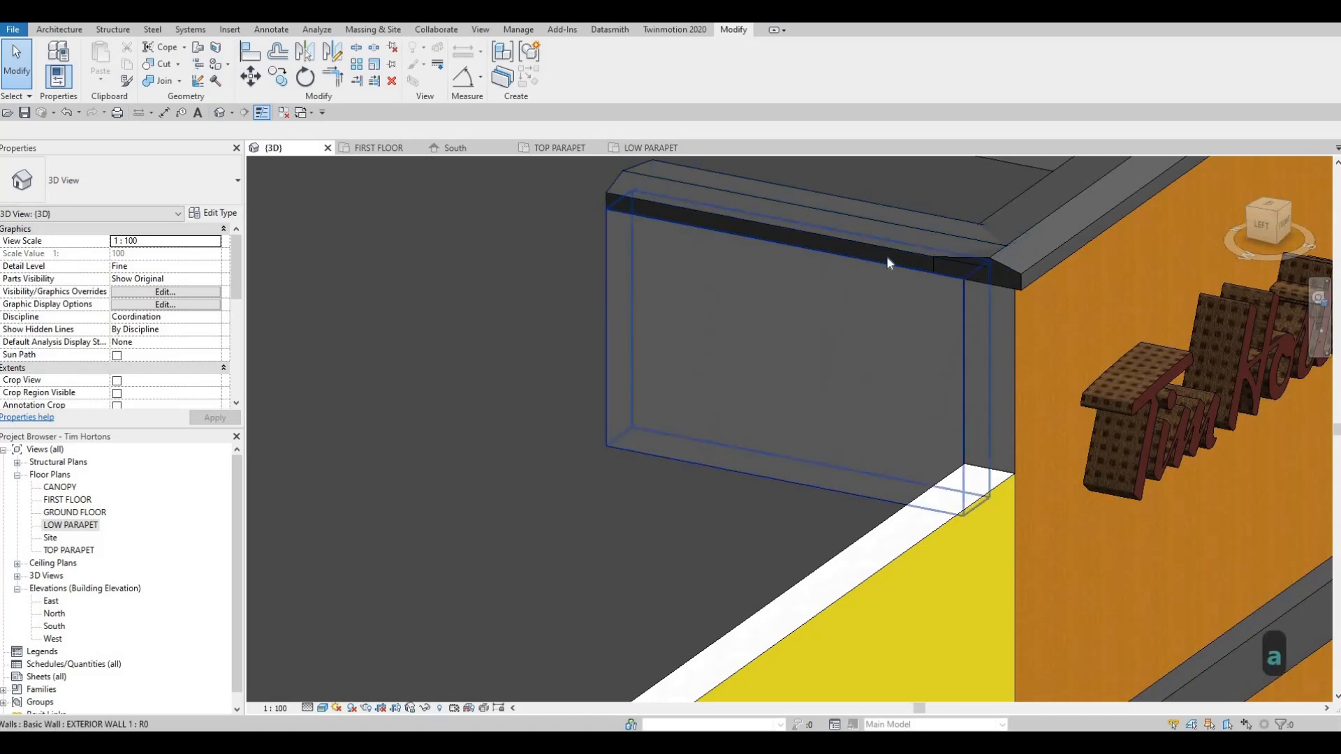
{"action": "key", "text": "Escape"}
{"action": "left_click", "coordinate": [991, 280]}
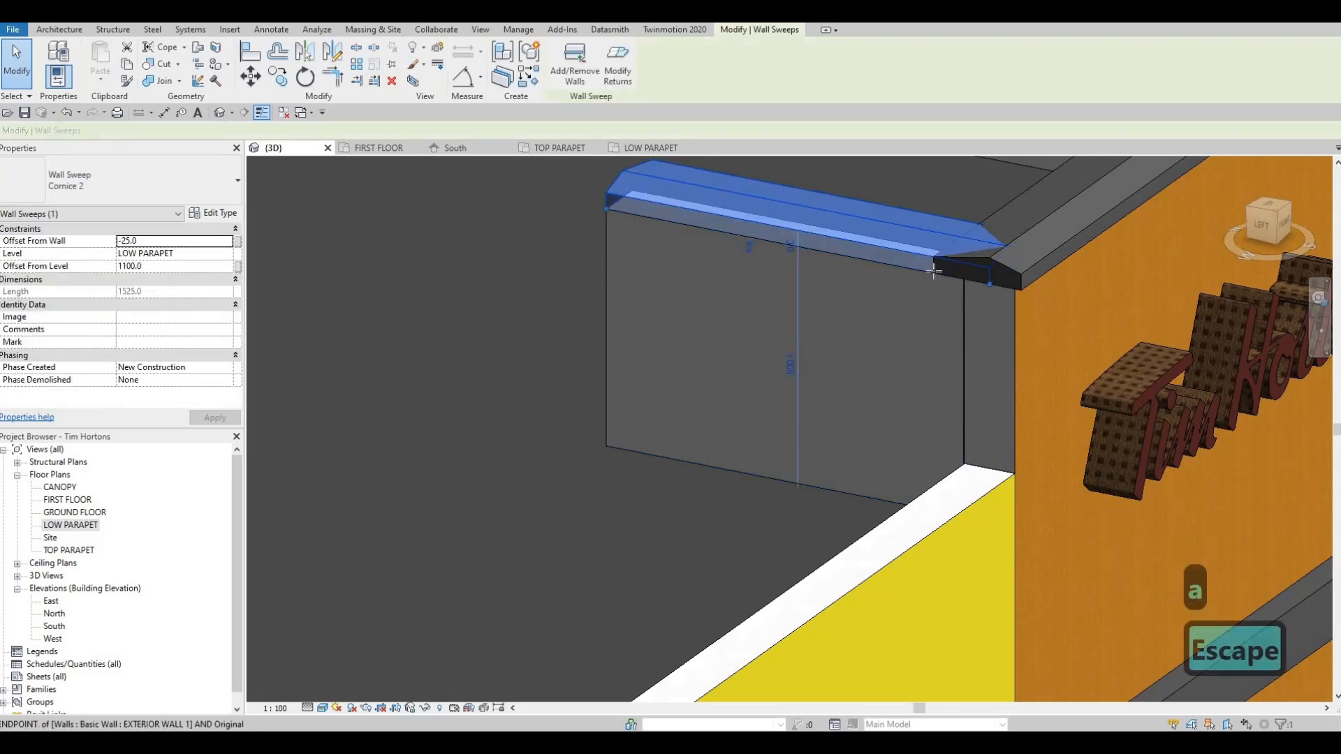
{"action": "left_click_drag", "start_coordinate": [934, 271], "coordinate": [963, 282]}
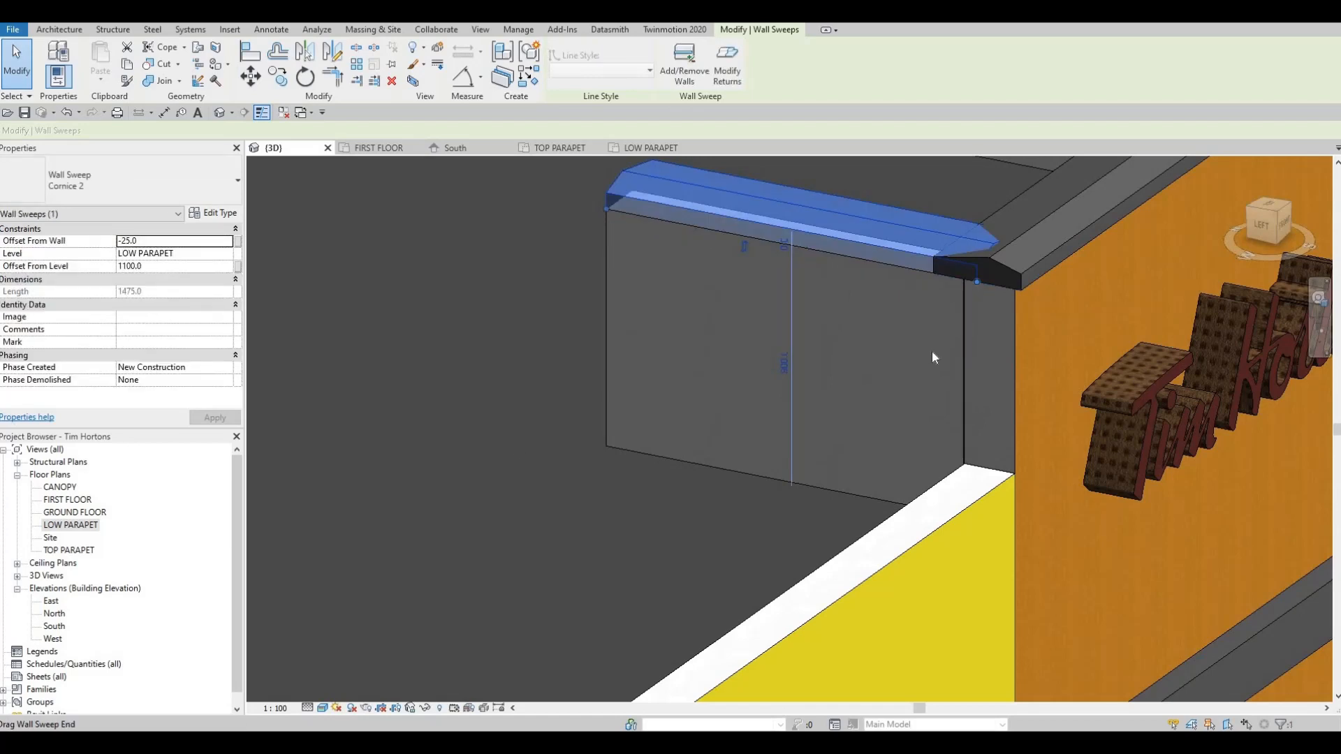
{"action": "key", "text": "Escape"}
- On the LOW PARAPET plan, try to nudge the return wall's cornice toward the sign tower's front wall
{"action": "double_click", "coordinate": [75, 526]}
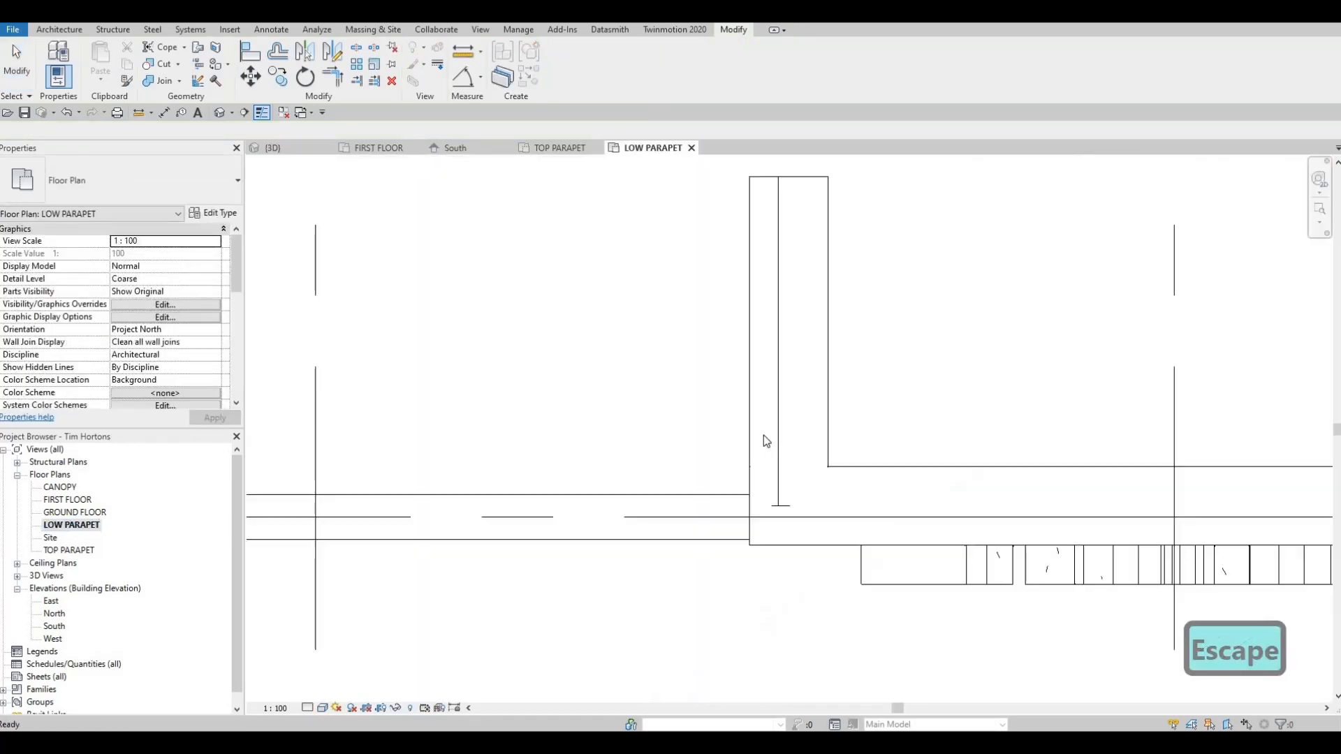
{"action": "key", "text": "Tab"}
{"action": "left_click", "coordinate": [752, 498]}
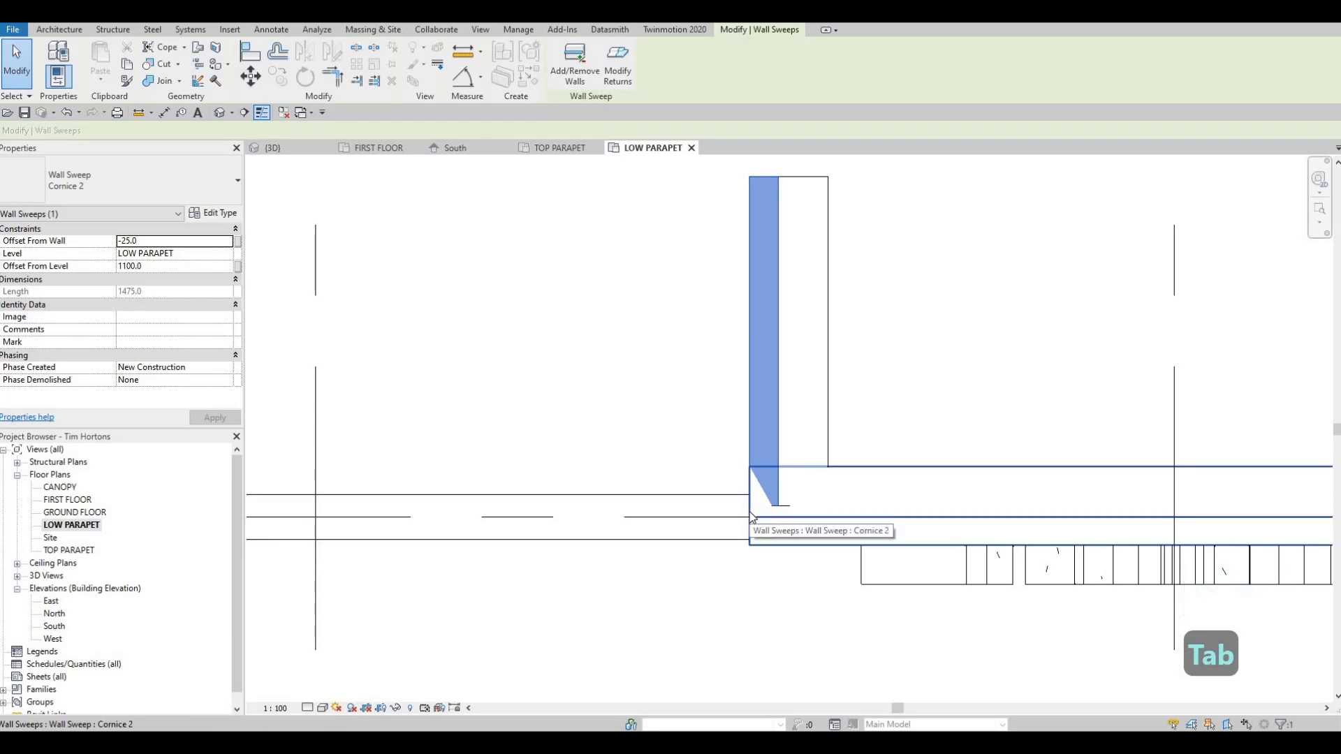
{"action": "key", "text": "Down"}
{"action": "key", "text": "Down"}
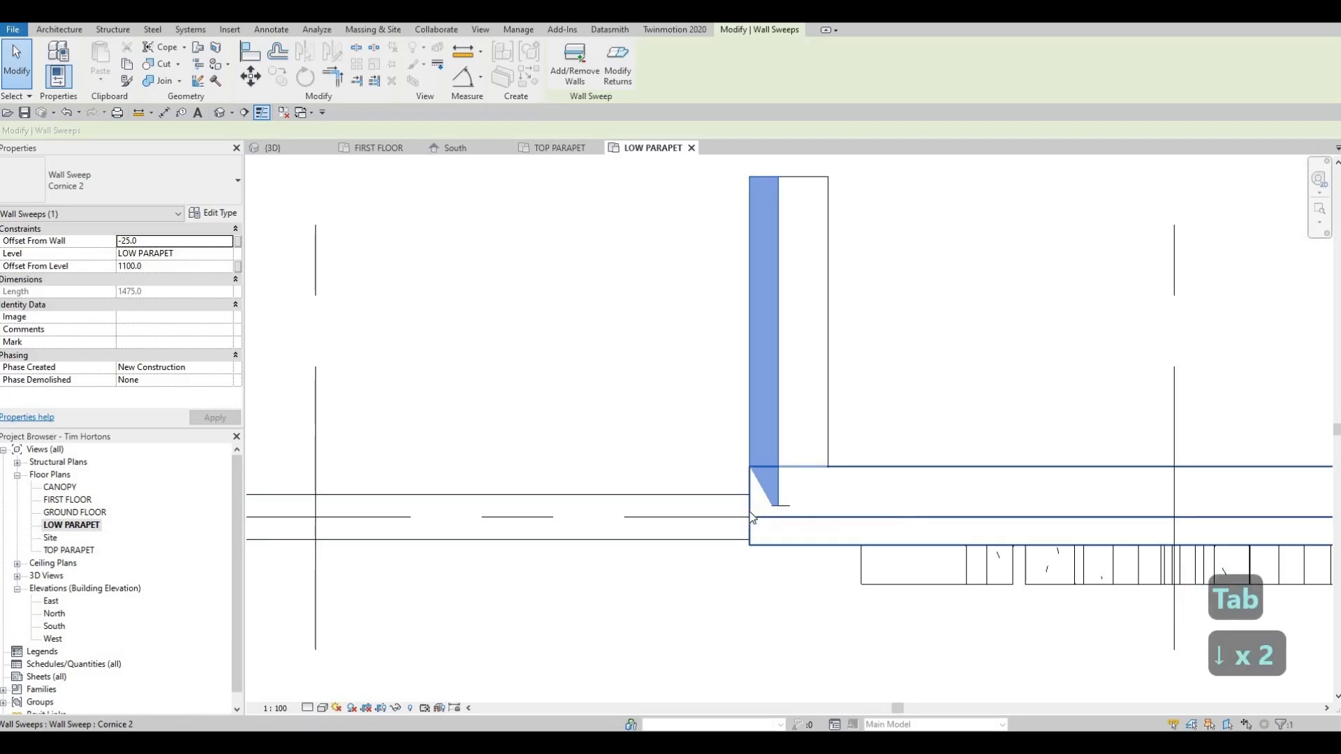
{"action": "key", "text": "Escape"}
{"action": "left_click", "coordinate": [760, 396]}
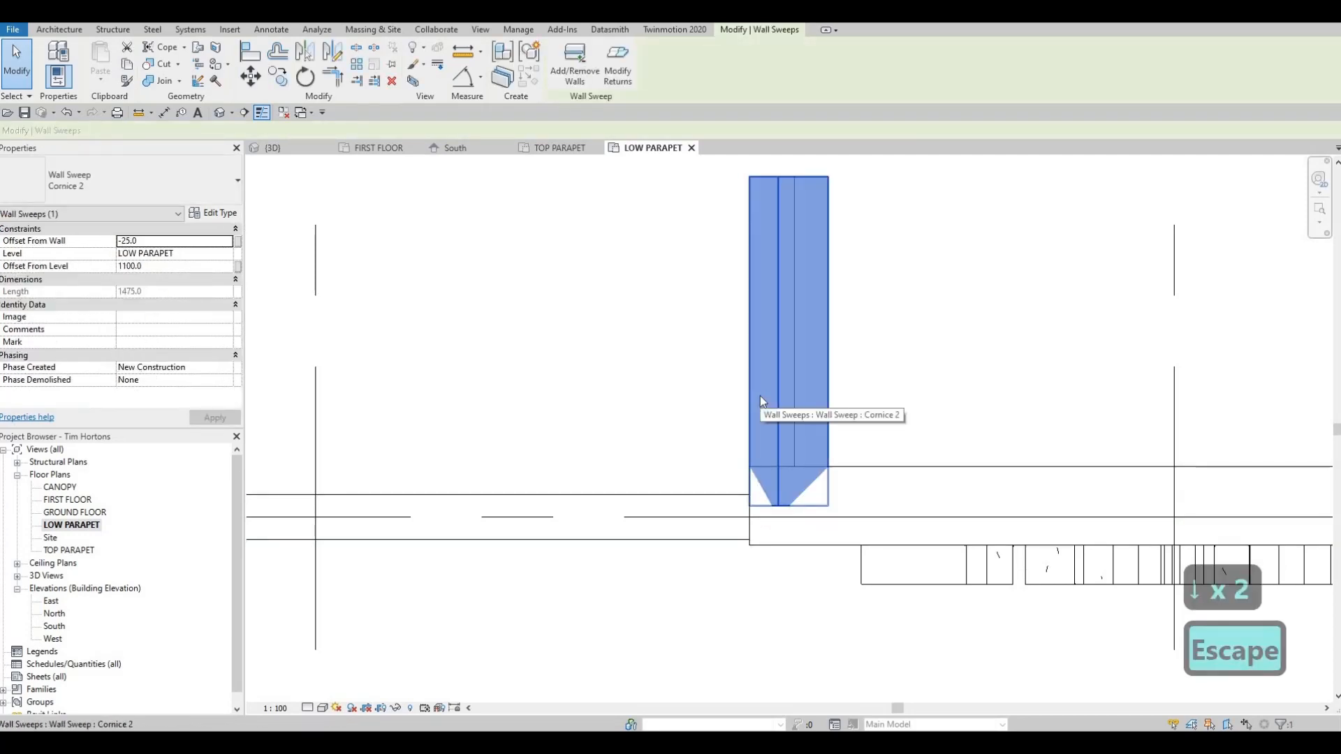
{"action": "key", "text": "Down"}
{"action": "key", "text": "Down"}
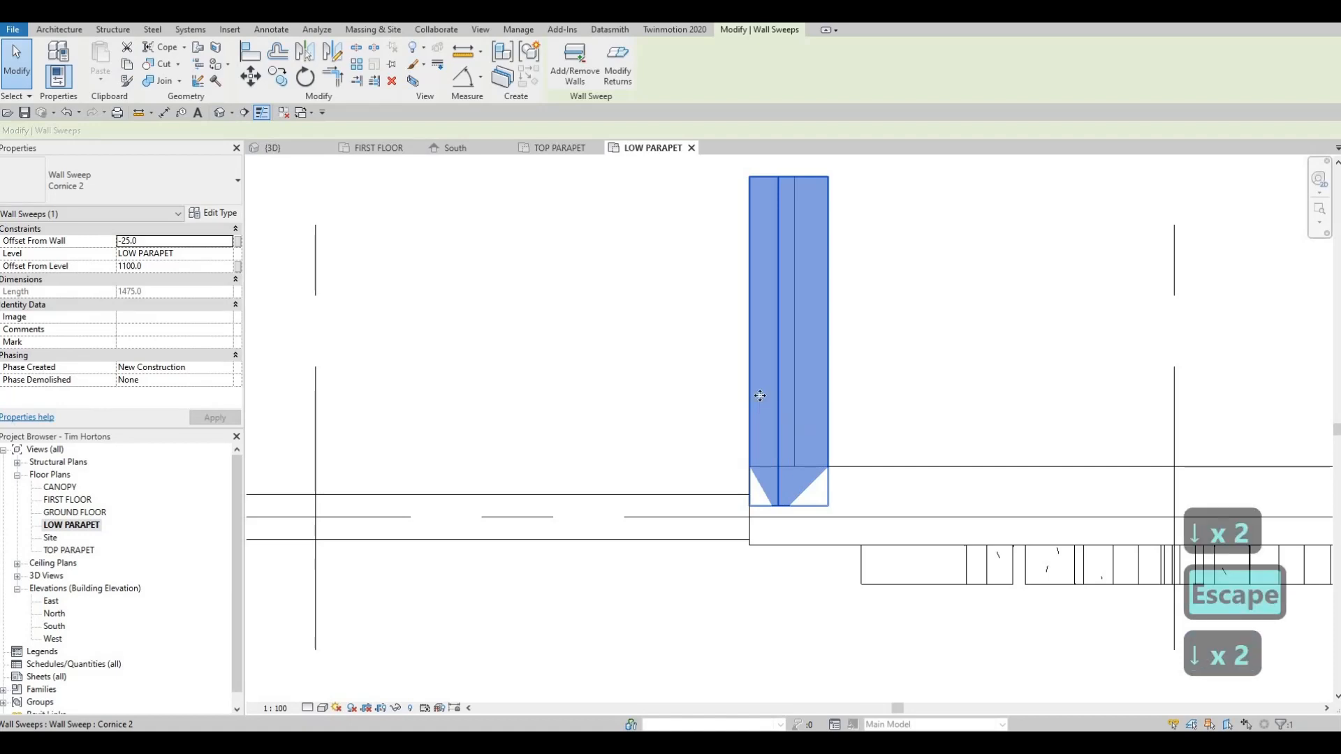
{"action": "key", "text": "Escape"}
{"action": "key", "text": "Escape"}
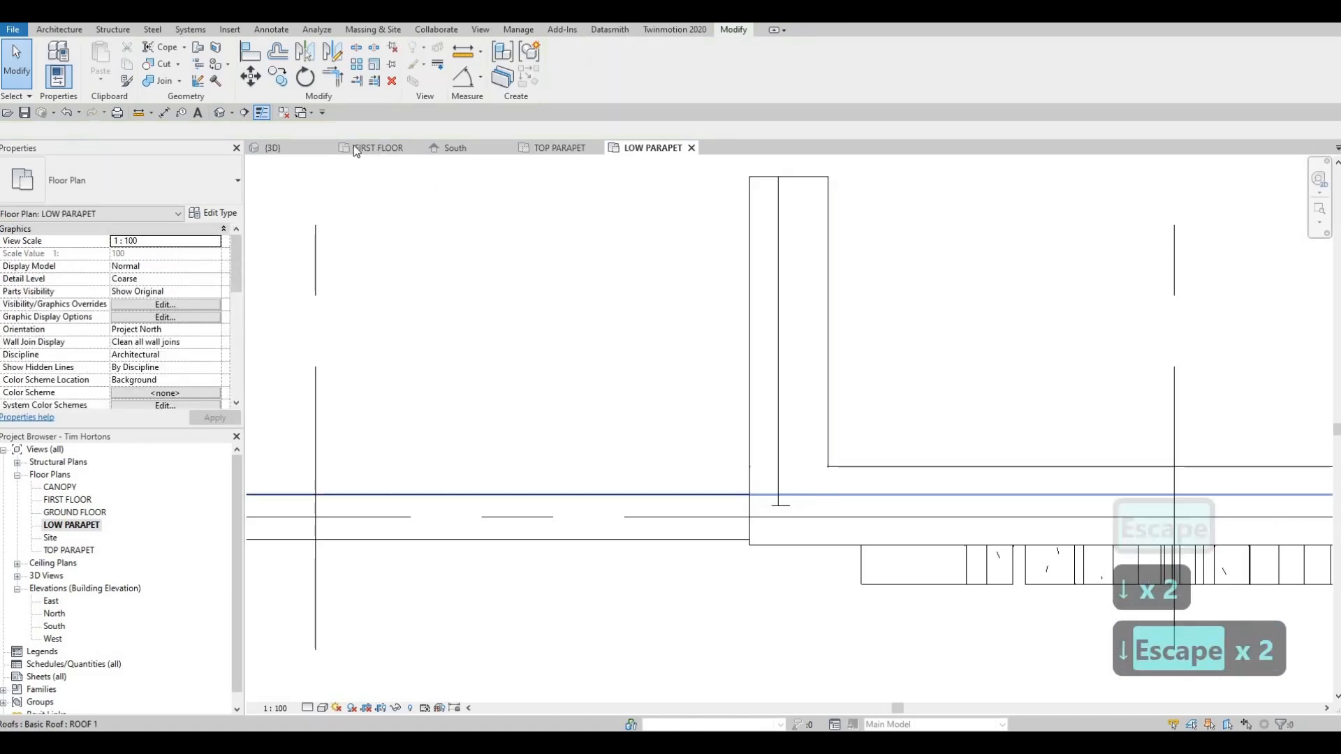
{"action": "double_click", "coordinate": [72, 501]}
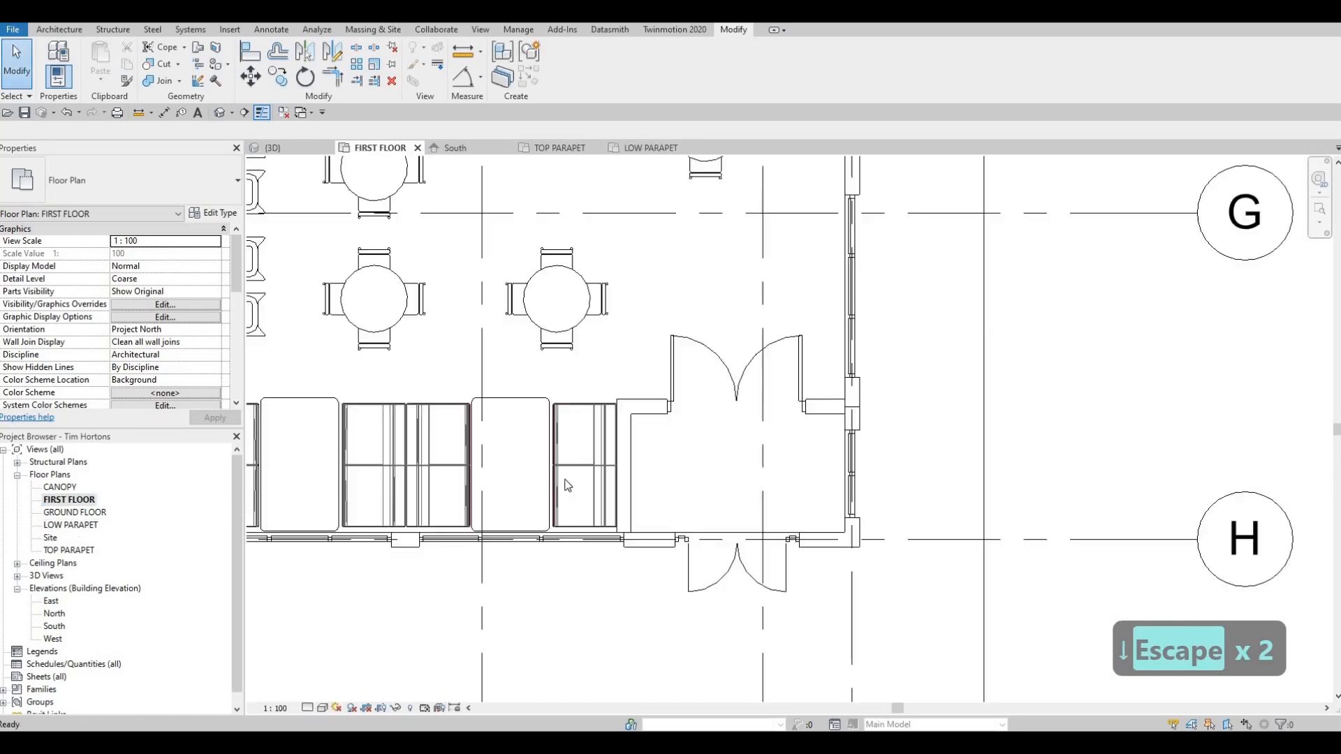
{"action": "double_click", "coordinate": [70, 524]}
{"action": "double_click", "coordinate": [69, 550]}
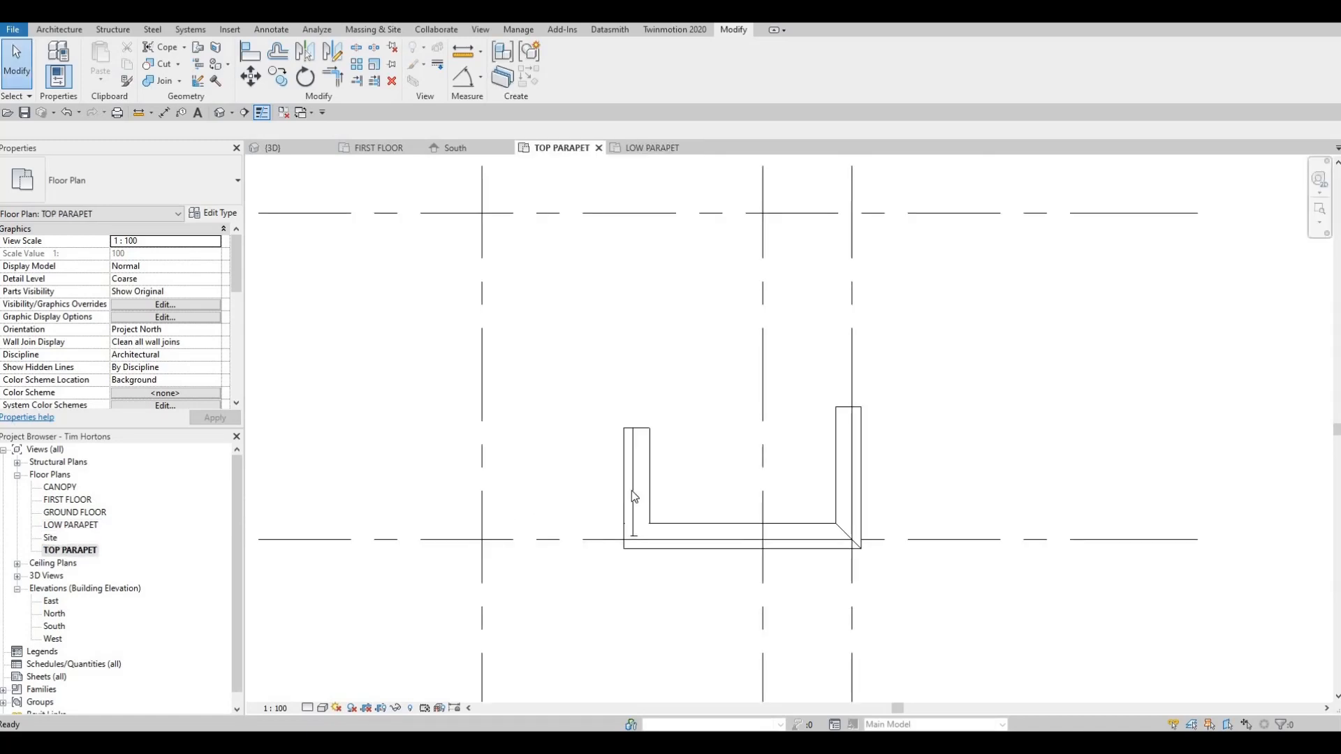
{"action": "left_click", "coordinate": [634, 521]}
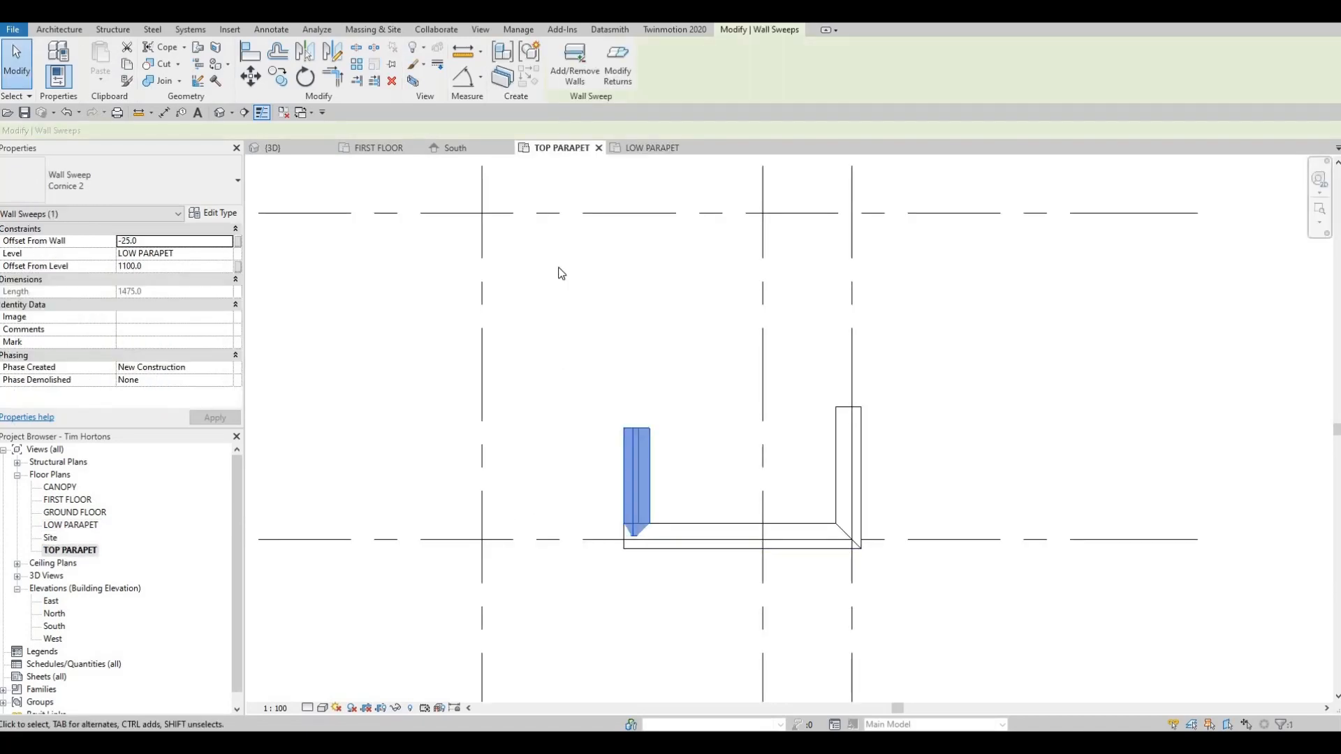
{"action": "left_click", "coordinate": [619, 76]}
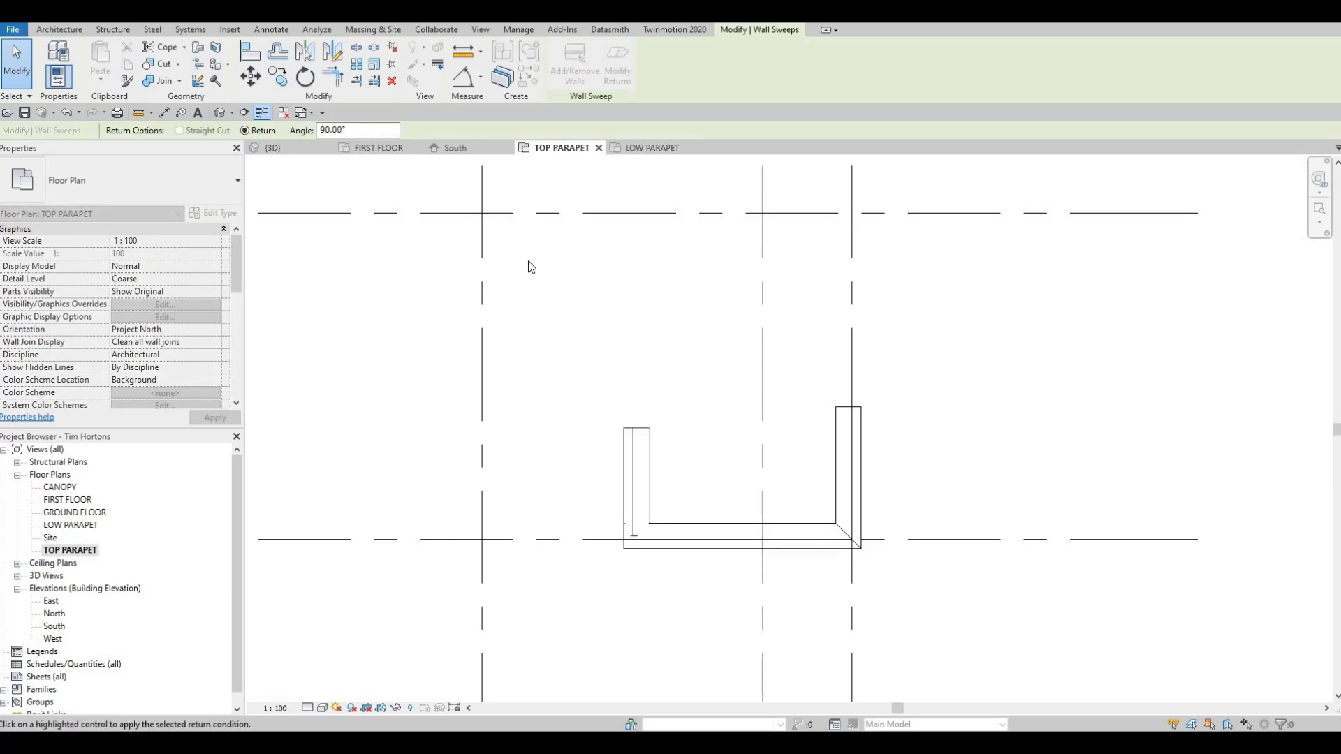
{"action": "key", "text": "Escape"}
{"action": "key", "text": "Escape"}
- In the 3D view, try to adjust the return cornice's end where it meets the front cornice
{"action": "left_click", "coordinate": [272, 148]}
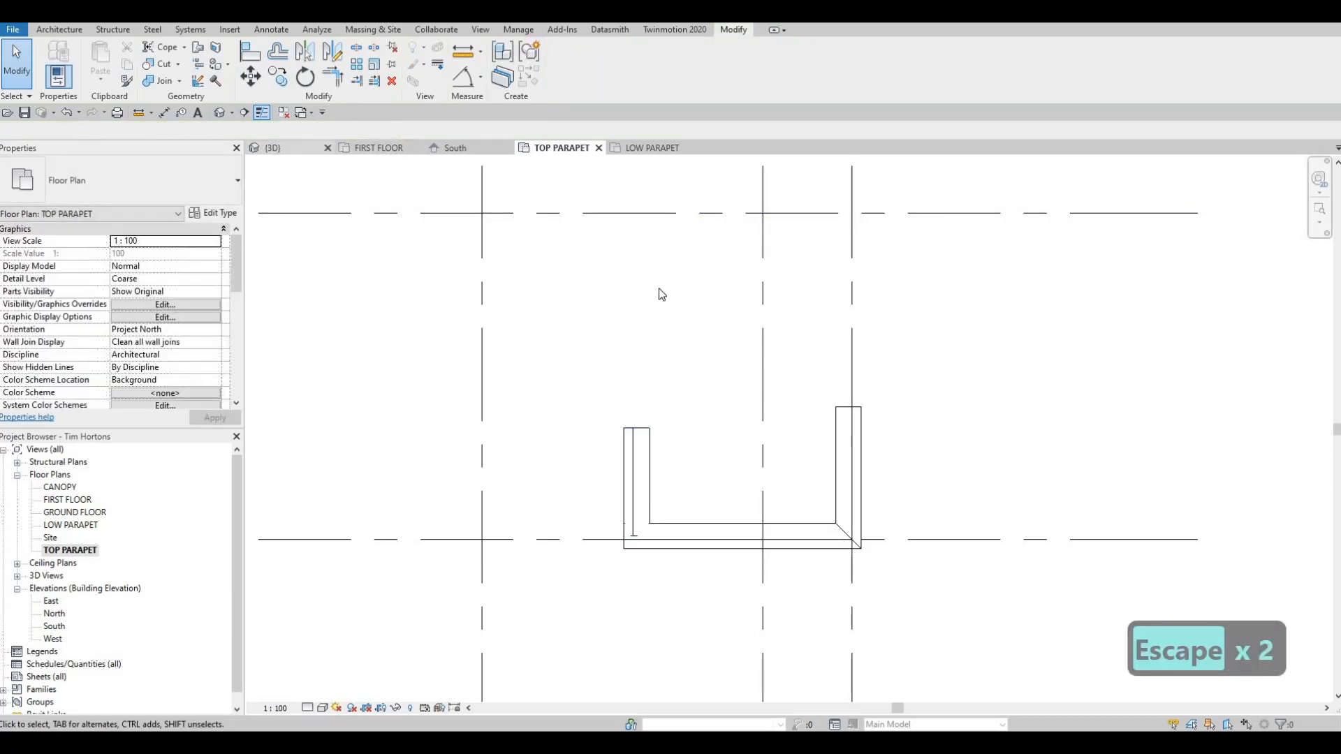
{"action": "middle_click_drag", "start_coordinate": [828, 358], "coordinate": [790, 267], "text": "shift"}
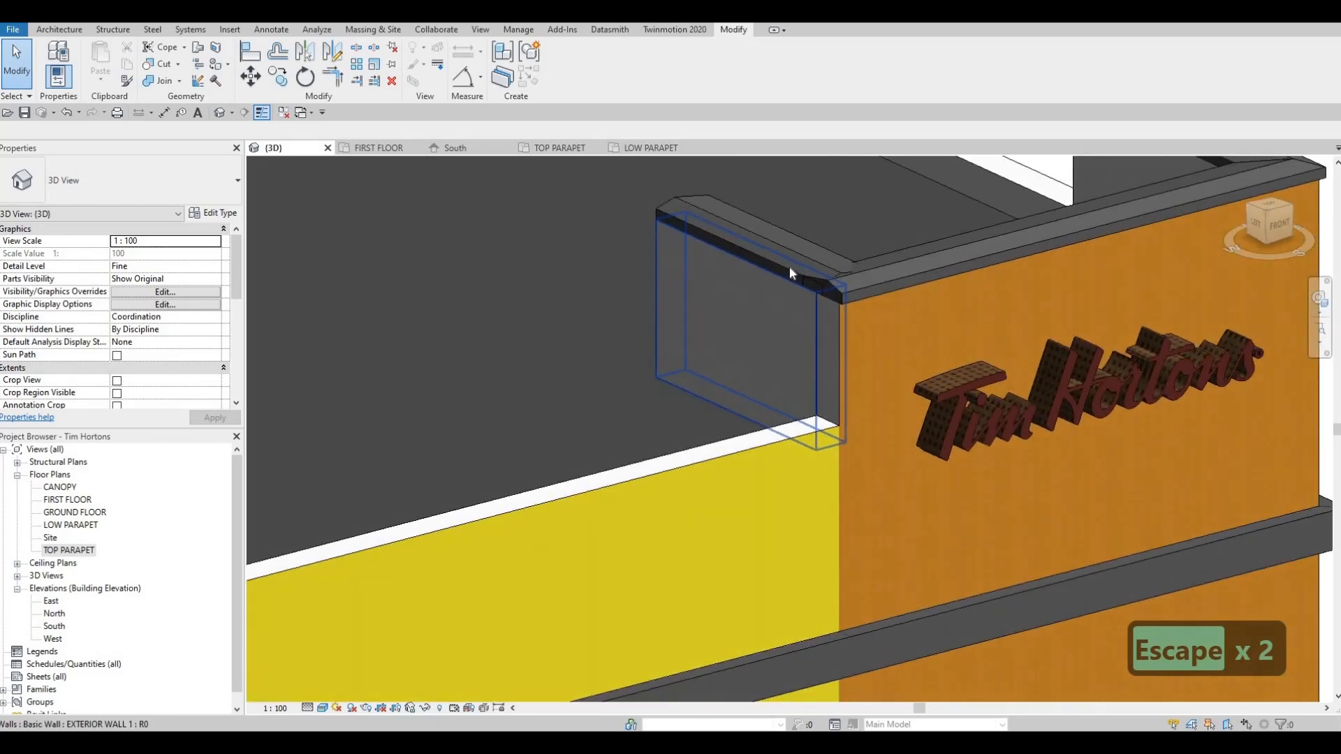
{"action": "left_click", "coordinate": [825, 291]}
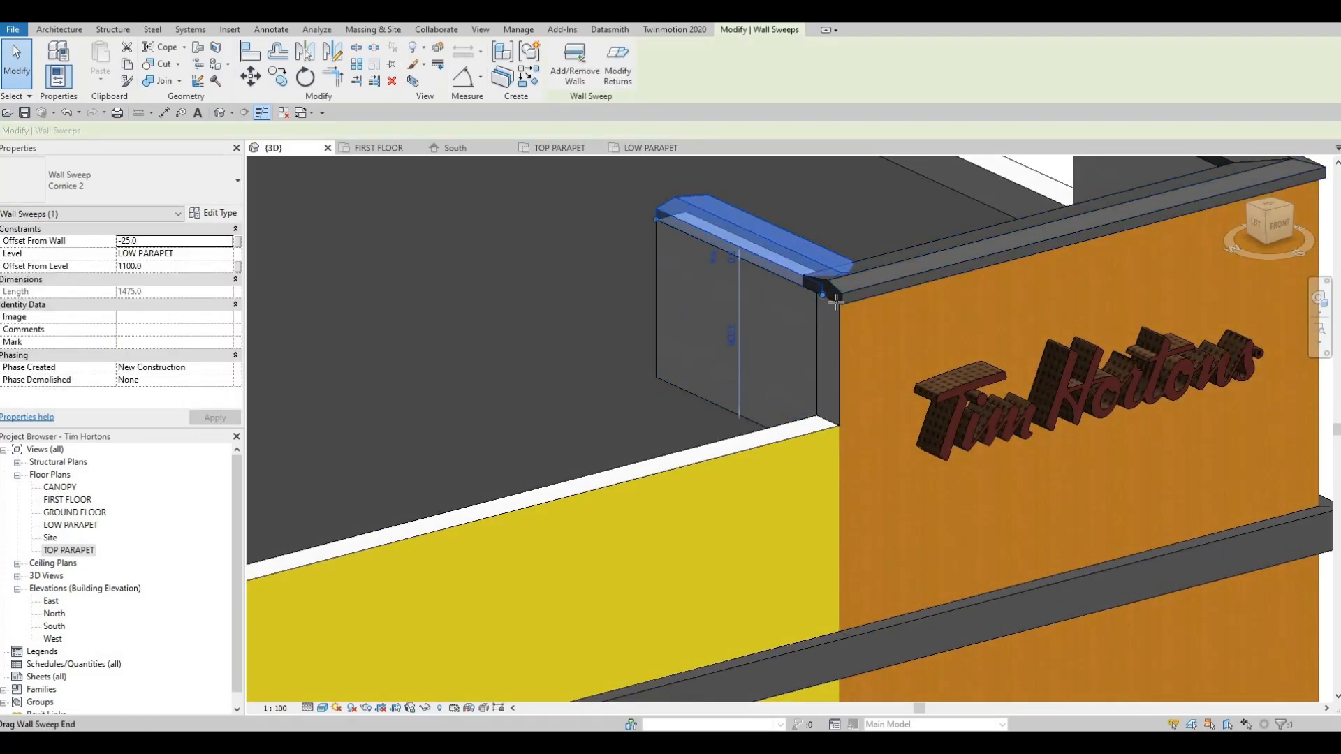
{"action": "mouse_move", "coordinate": [824, 292]}
{"action": "left_mouse_down"}
{"action": "mouse_move", "coordinate": [837, 314]}
{"action": "mouse_move", "coordinate": [808, 279]}
{"action": "left_mouse_up"}
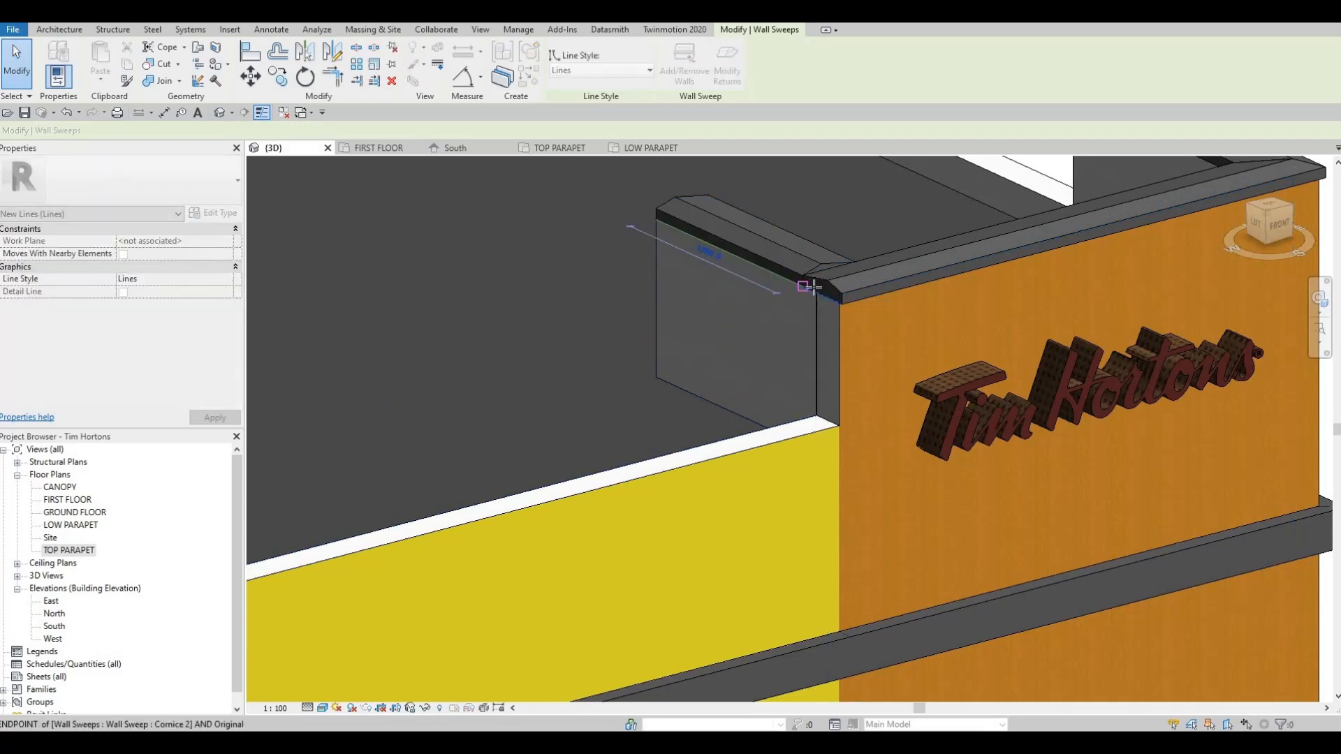
{"action": "key", "text": "Escape"}
{"action": "key", "text": "Escape"}
- Try painting the return wall's outer face with the Oak Flooring material and undo it
{"action": "scroll", "coordinate": [810, 349], "scroll_direction": "down", "scroll_amount": 2}
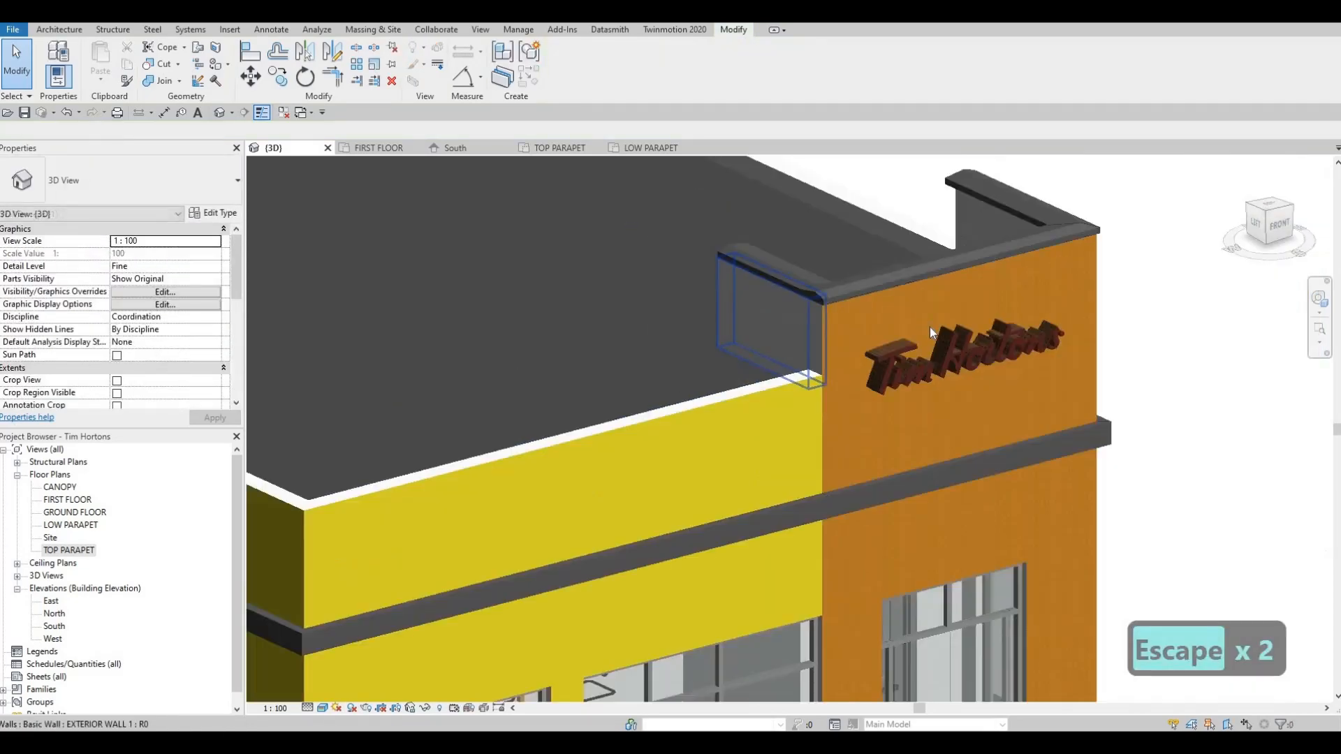
{"action": "middle_click_drag", "start_coordinate": [803, 489], "coordinate": [903, 426], "text": "shift"}
{"action": "key", "text": "Escape"}
{"action": "middle_click_drag", "start_coordinate": [789, 410], "coordinate": [931, 450], "text": "shift"}
{"action": "key", "text": "Escape"}
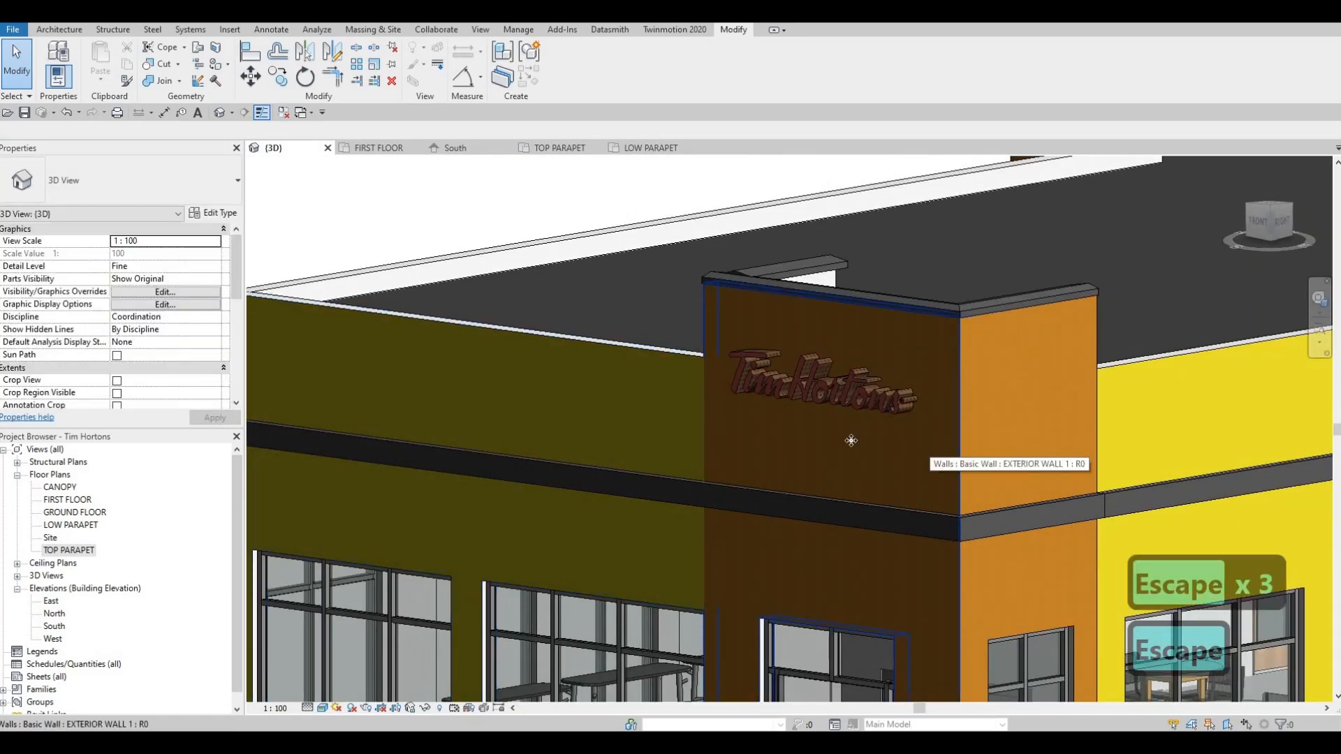
{"action": "left_click", "coordinate": [817, 436]}
{"action": "scroll", "coordinate": [393, 179], "scroll_direction": "down", "scroll_amount": 1}
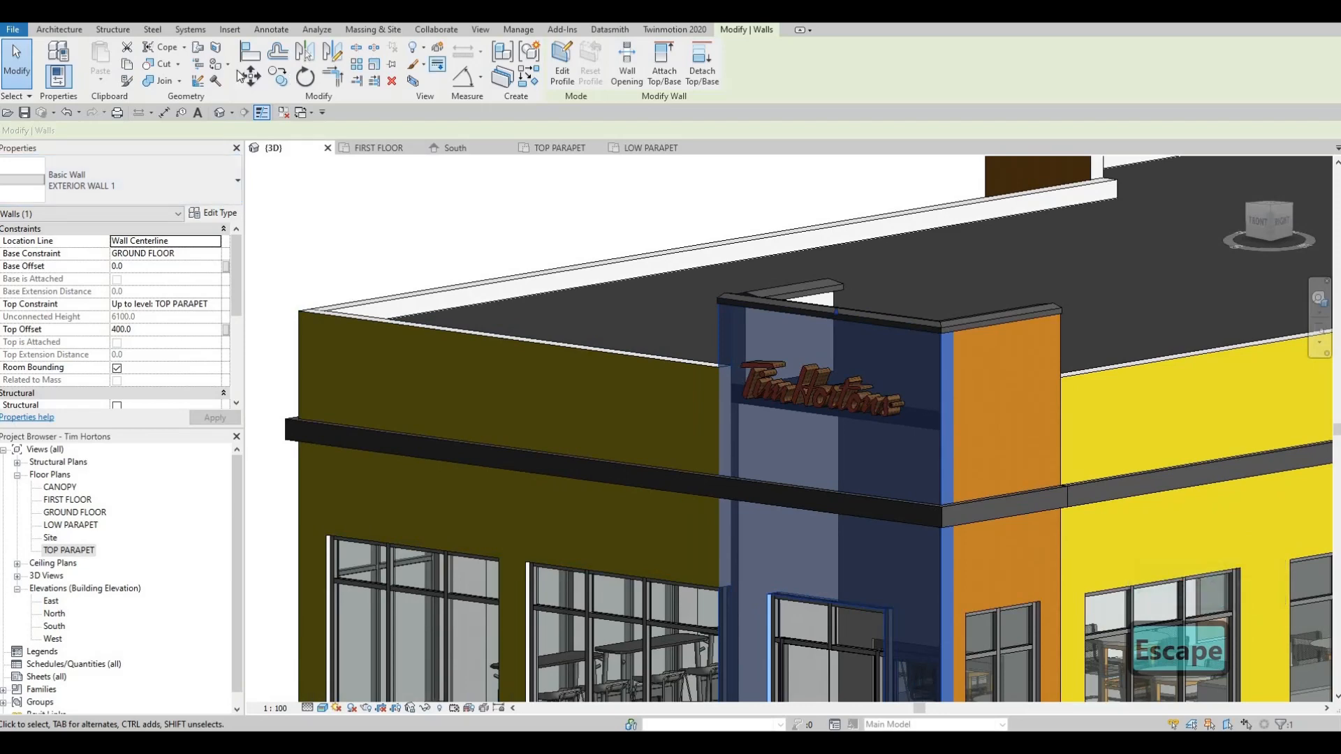
{"action": "left_click", "coordinate": [215, 77]}
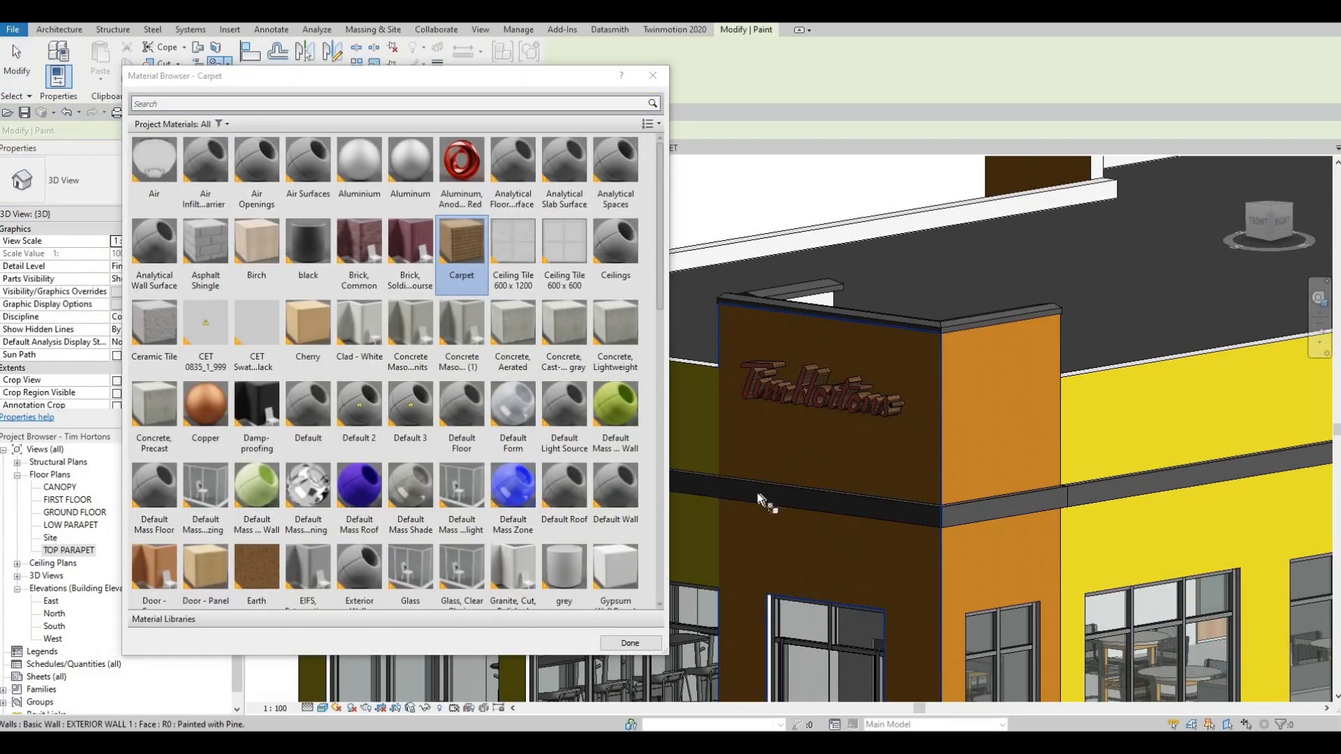
{"action": "middle_click_drag", "start_coordinate": [927, 514], "coordinate": [811, 434], "text": "shift"}
{"action": "scroll", "coordinate": [429, 391], "scroll_direction": "down", "scroll_amount": 10}
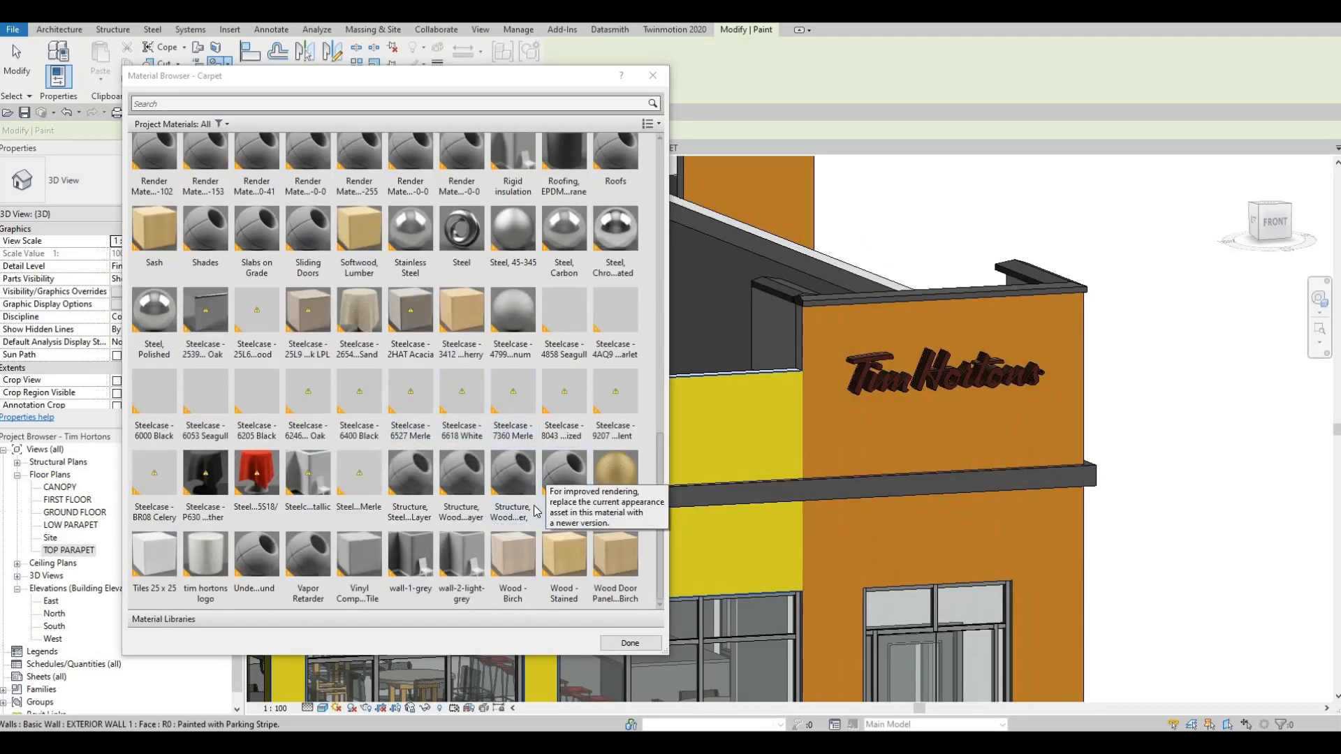
{"action": "scroll", "coordinate": [373, 523], "scroll_direction": "up", "scroll_amount": 10}
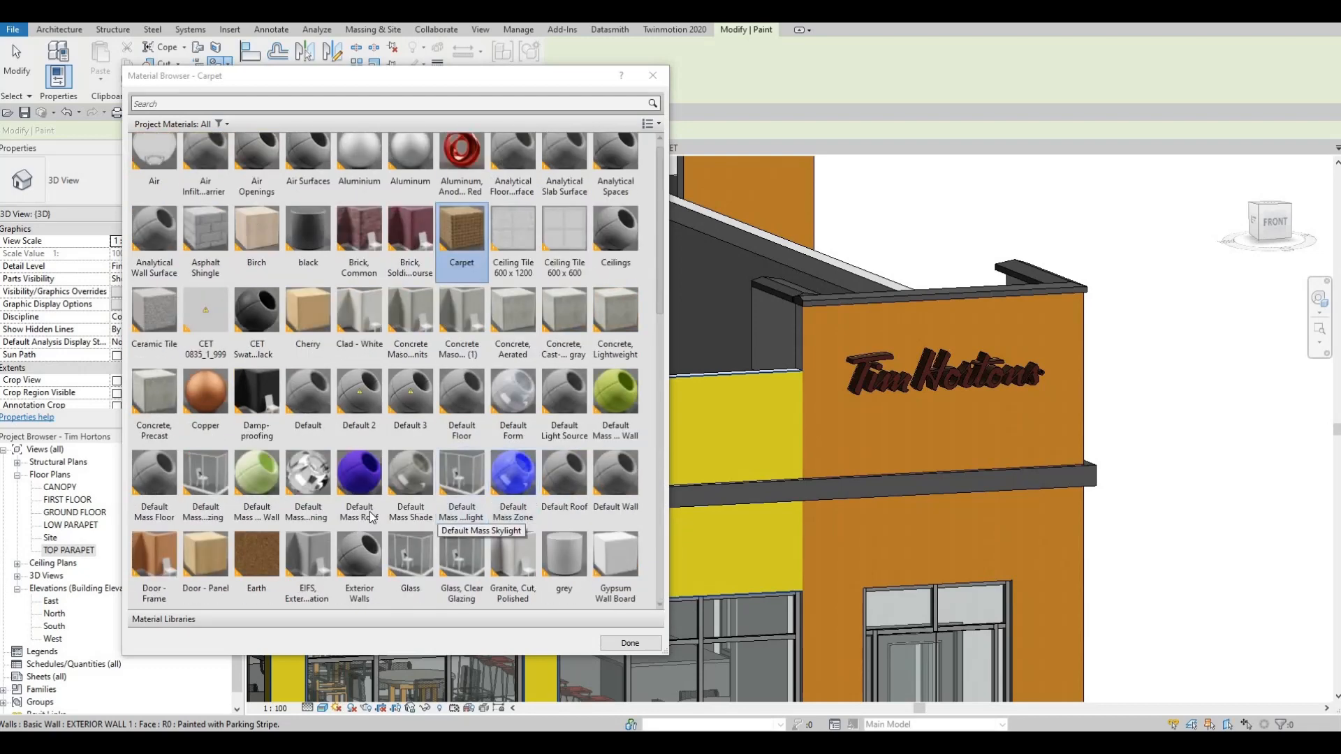
{"action": "scroll", "coordinate": [357, 523], "scroll_direction": "down", "scroll_amount": 5}
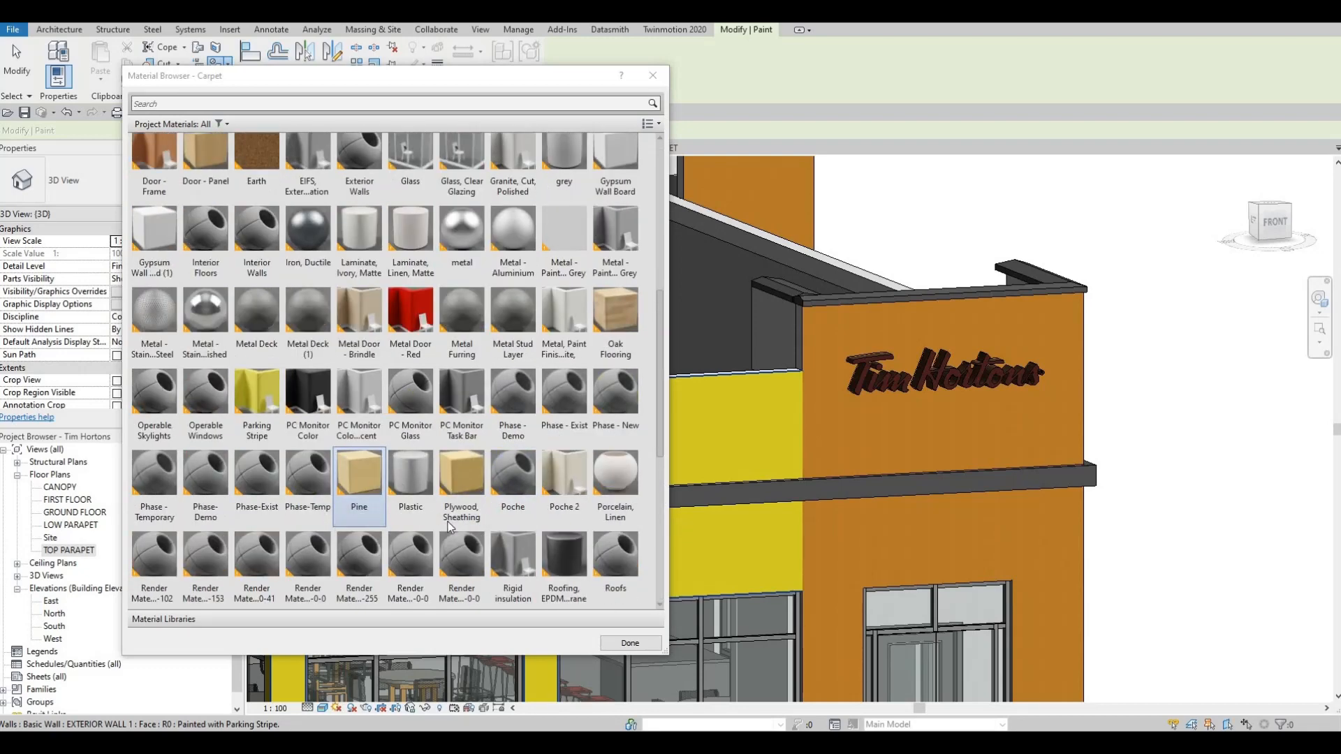
{"action": "scroll", "coordinate": [357, 523], "scroll_direction": "up", "scroll_amount": 5}
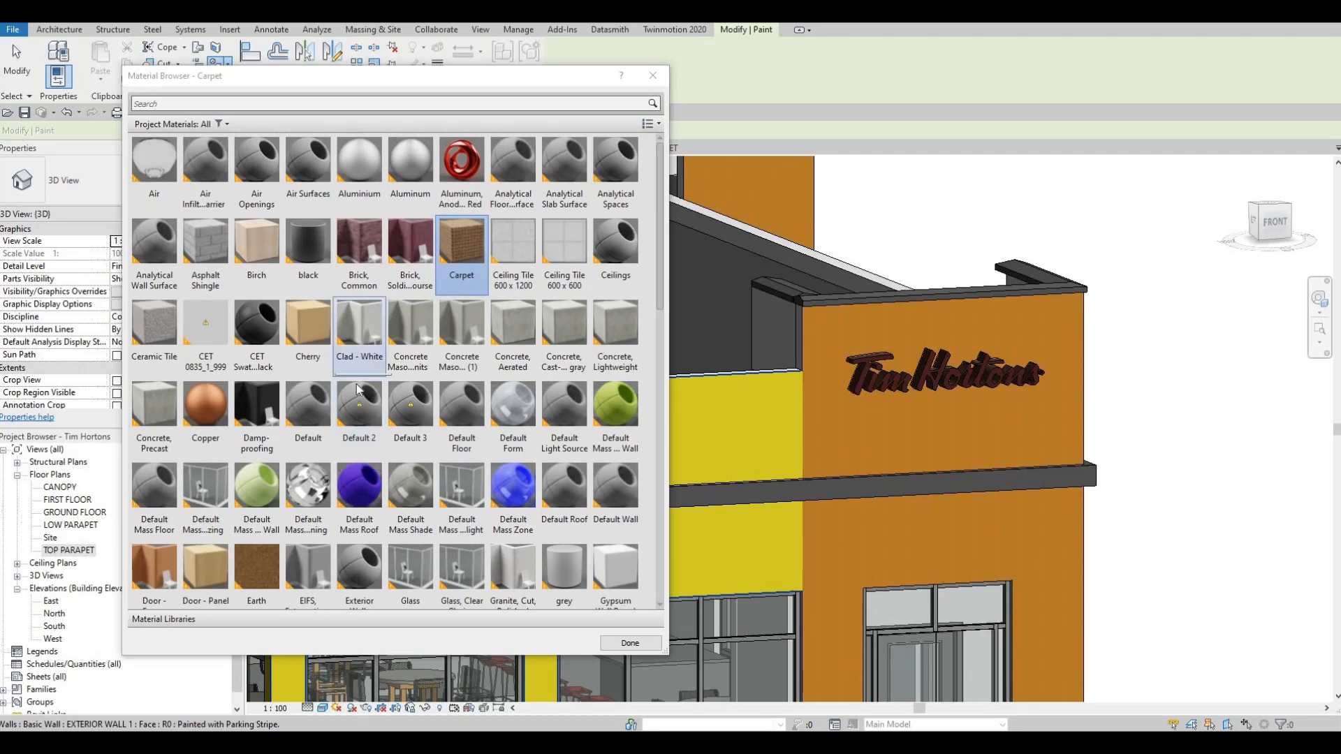
{"action": "scroll", "coordinate": [332, 437], "scroll_direction": "down", "scroll_amount": 10}
{"action": "scroll", "coordinate": [324, 439], "scroll_direction": "up", "scroll_amount": 5}
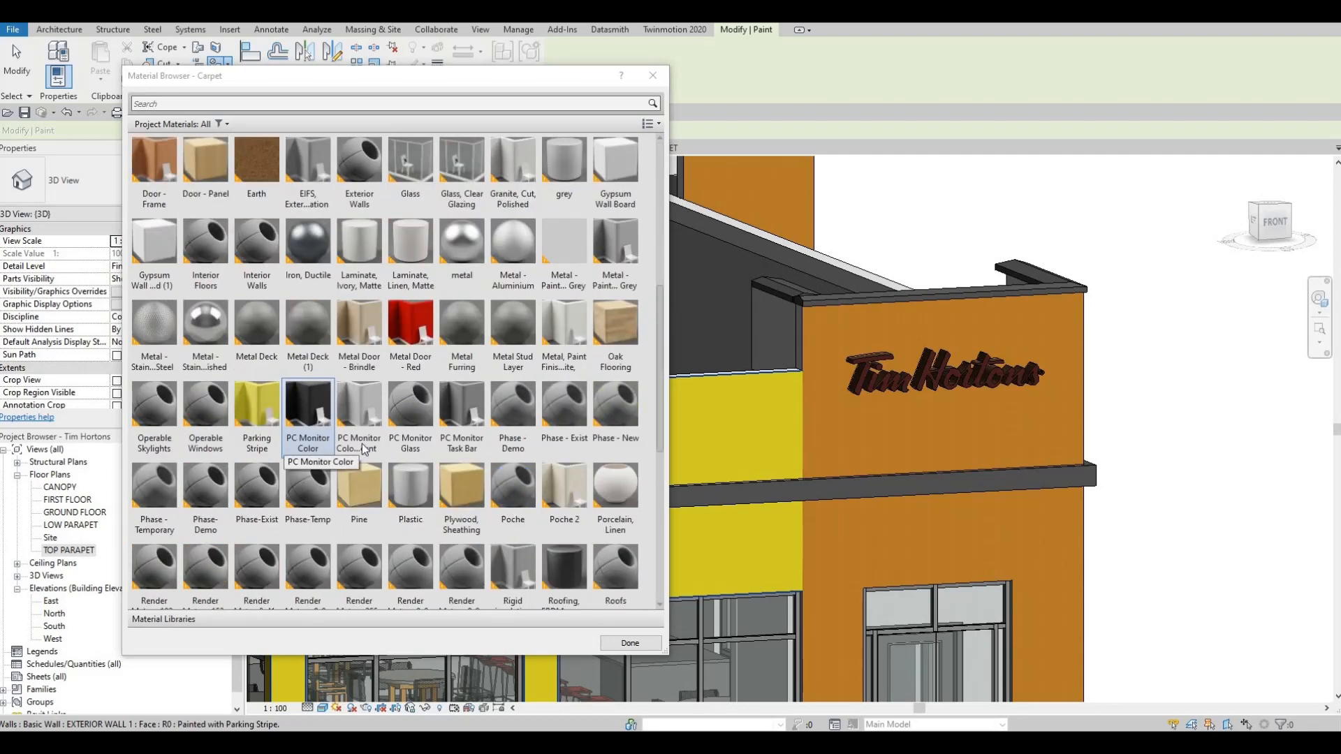
{"action": "left_click", "coordinate": [623, 326]}
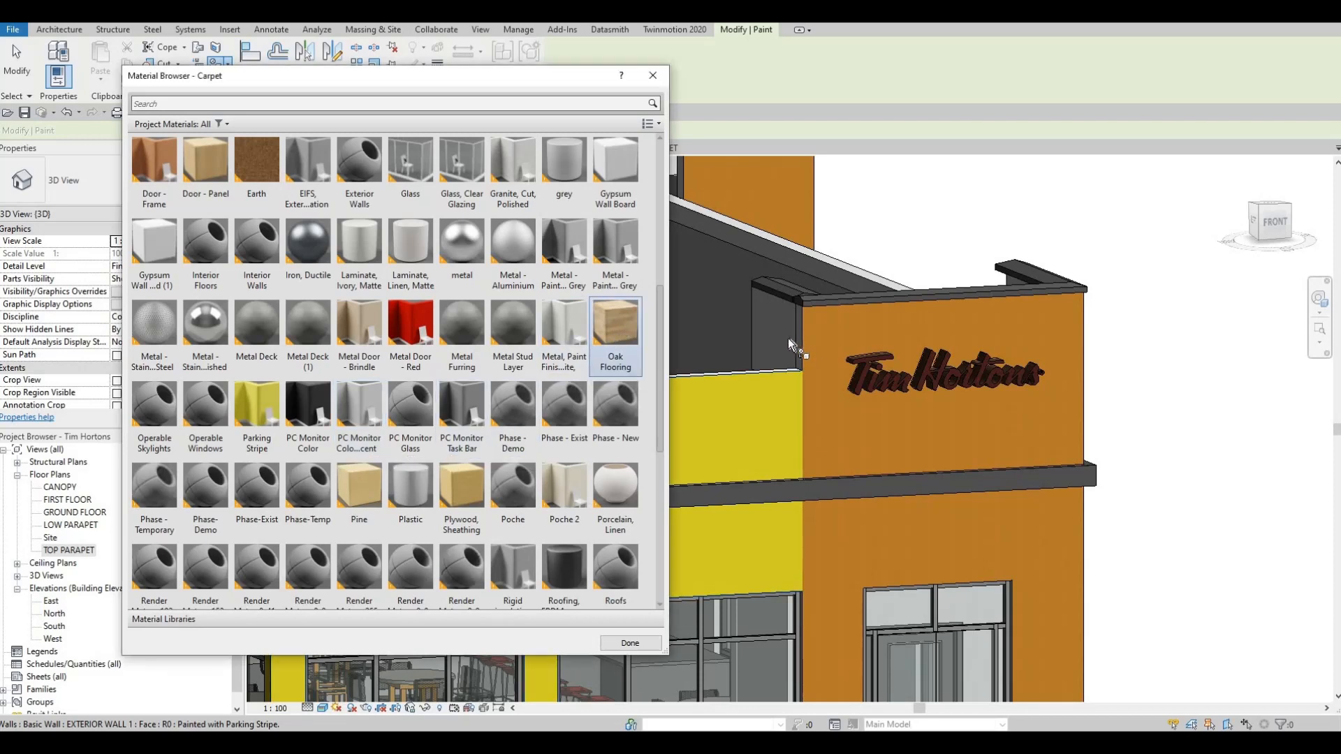
{"action": "left_click", "coordinate": [792, 342]}
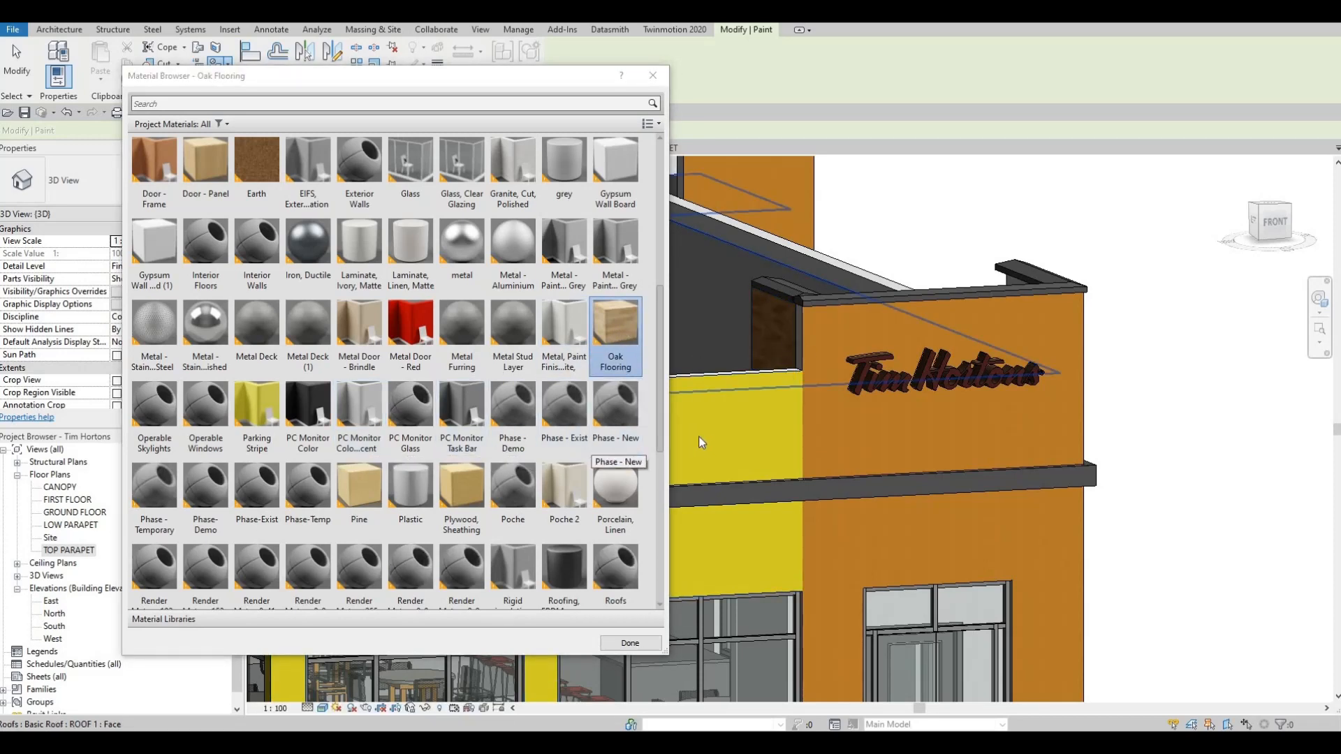
{"action": "key", "text": "ctrl+z"}
- Paint the outer face of the return wall behind the sign tower with the Softwood, Lumber material
{"action": "left_click", "coordinate": [208, 69]}
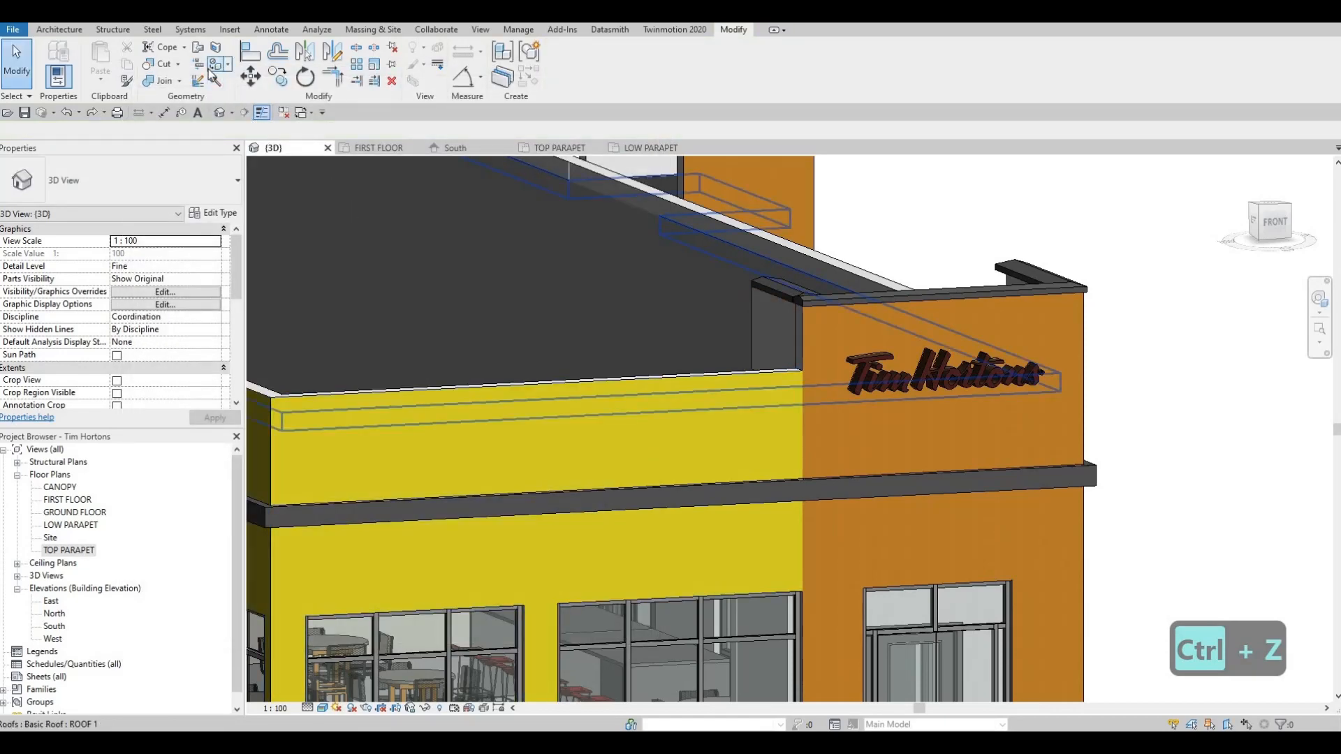
{"action": "scroll", "coordinate": [376, 433], "scroll_direction": "down", "scroll_amount": 10}
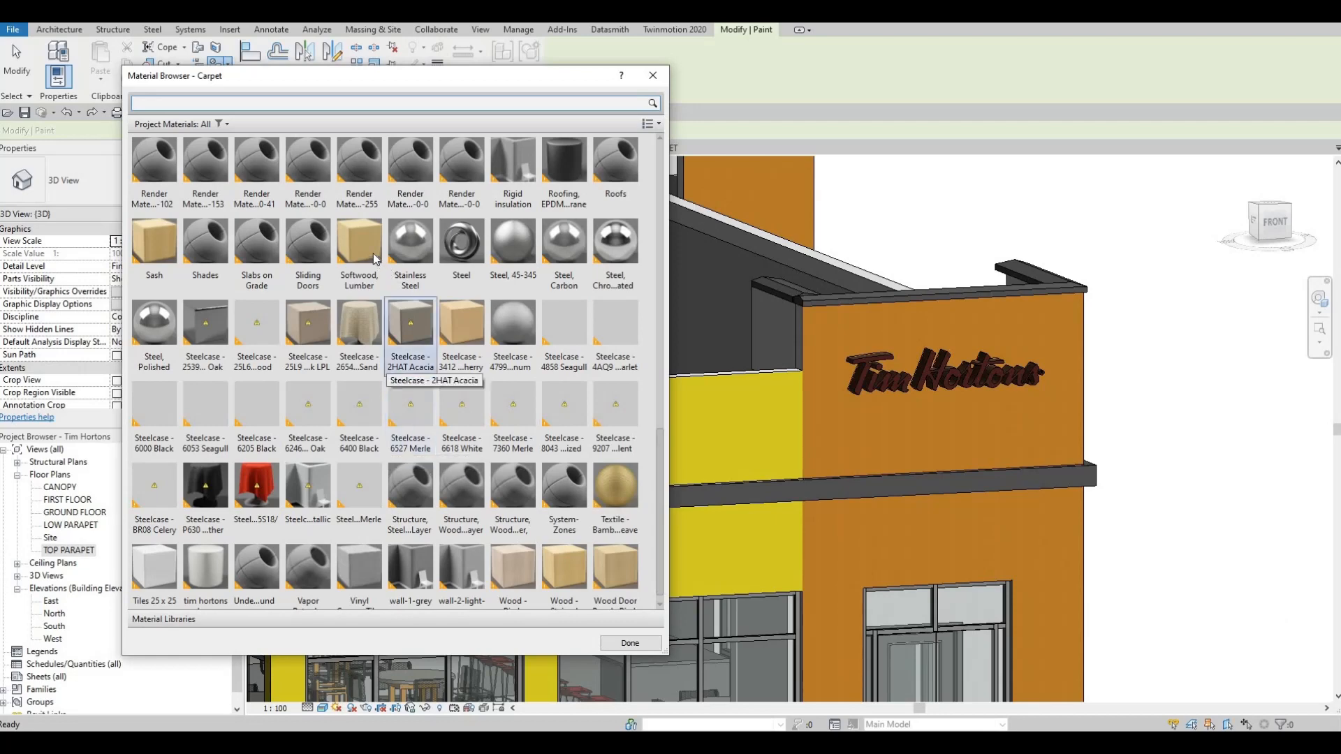
{"action": "left_click", "coordinate": [781, 335]}
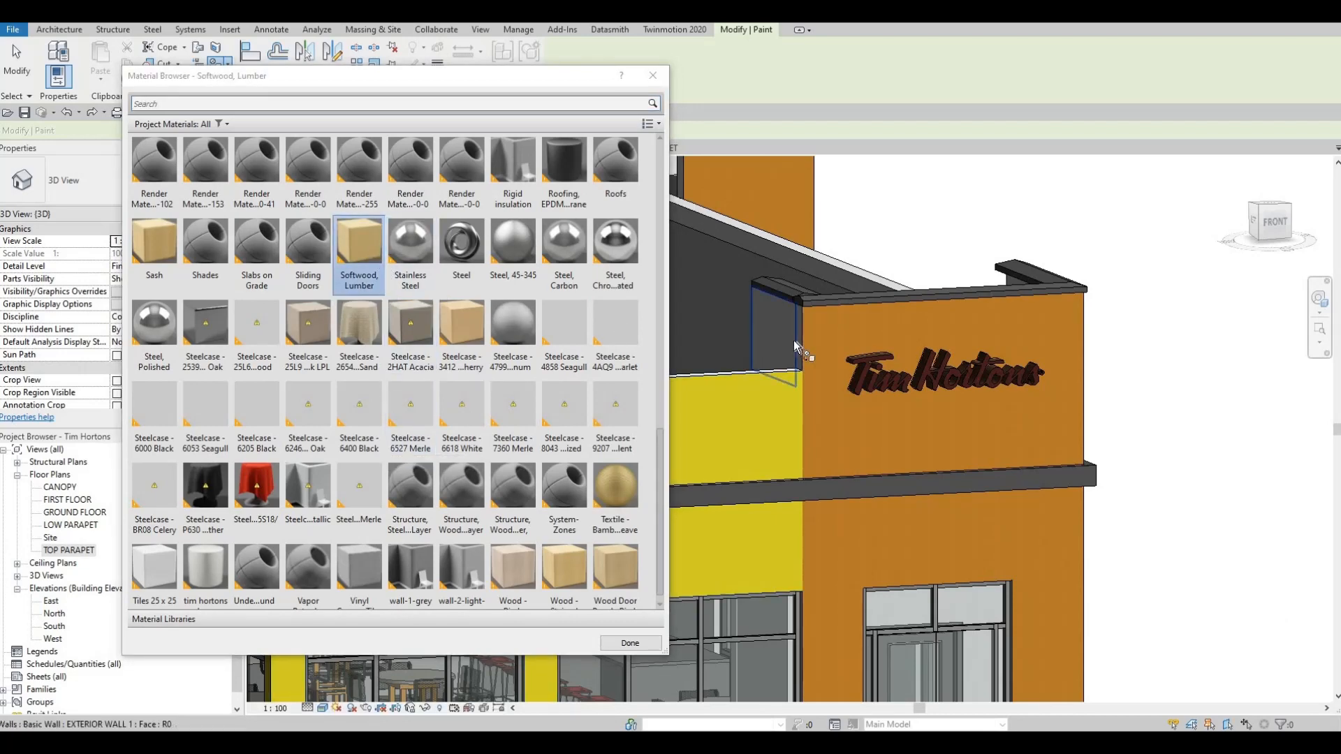
{"action": "middle_click_drag", "start_coordinate": [1025, 384], "coordinate": [863, 321], "text": "shift"}
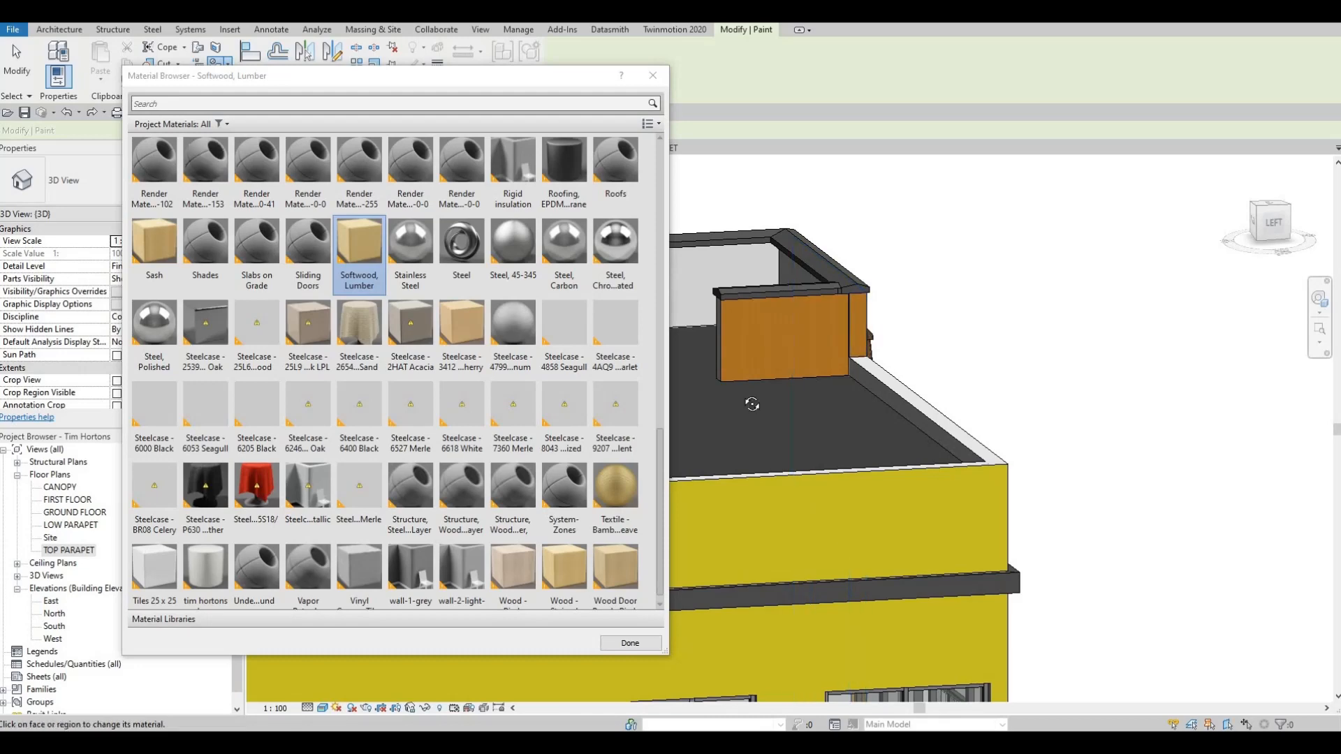
{"action": "middle_click_drag", "start_coordinate": [755, 316], "coordinate": [592, 449], "text": "shift"}
{"action": "middle_click_drag", "start_coordinate": [928, 472], "coordinate": [1203, 477], "text": "shift"}
{"action": "middle_click_drag", "start_coordinate": [984, 488], "coordinate": [1096, 473], "text": "shift"}
{"action": "mouse_move", "coordinate": [960, 497]}
{"action": "middle_mouse_down", "text": "shift"}
{"action": "mouse_move", "coordinate": [1021, 500]}
{"action": "mouse_move", "coordinate": [924, 525]}
{"action": "mouse_move", "coordinate": [862, 501]}
{"action": "mouse_move", "coordinate": [778, 433]}
{"action": "middle_mouse_up", "text": "shift"}
{"action": "key", "text": "Escape"}
{"action": "key", "text": "Escape"}
{"action": "scroll", "coordinate": [851, 441], "scroll_direction": "up", "scroll_amount": 2}
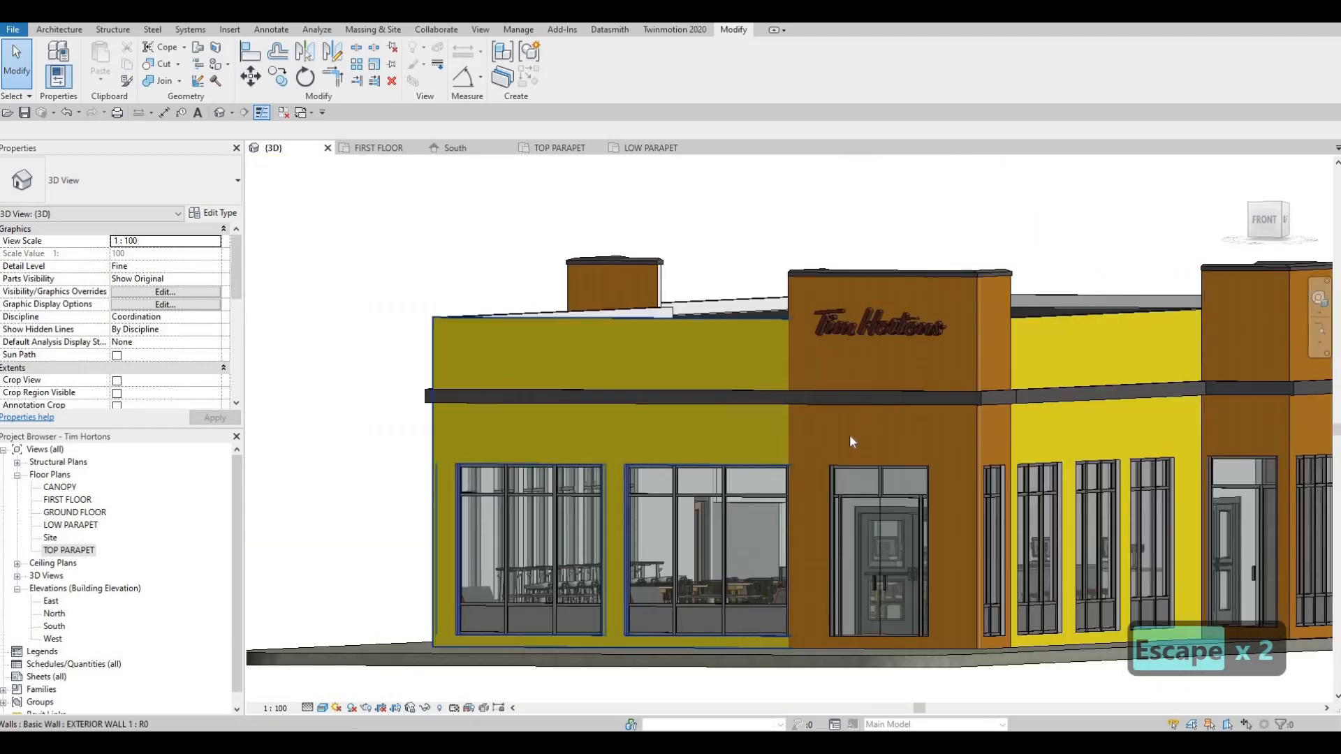
{"action": "scroll", "coordinate": [850, 441], "scroll_direction": "up", "scroll_amount": 5}
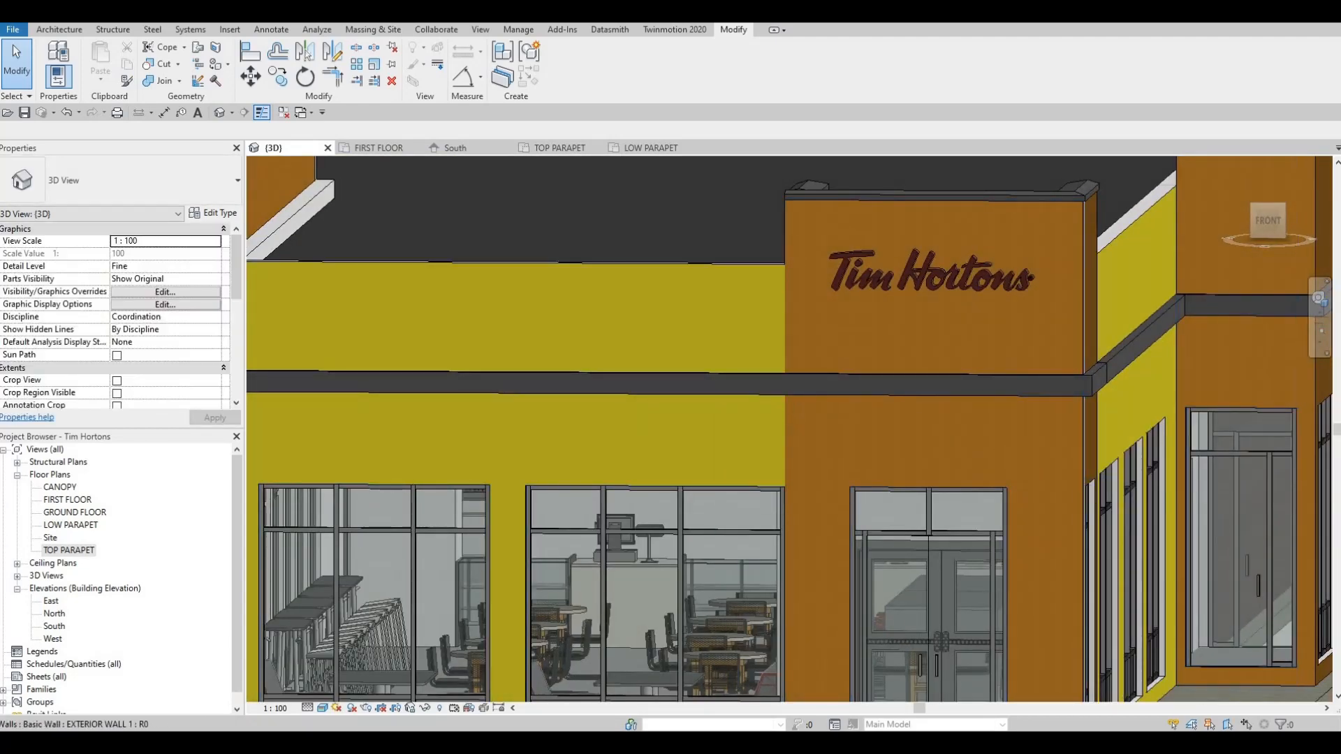
{"action": "key", "text": "alt+Tab"}
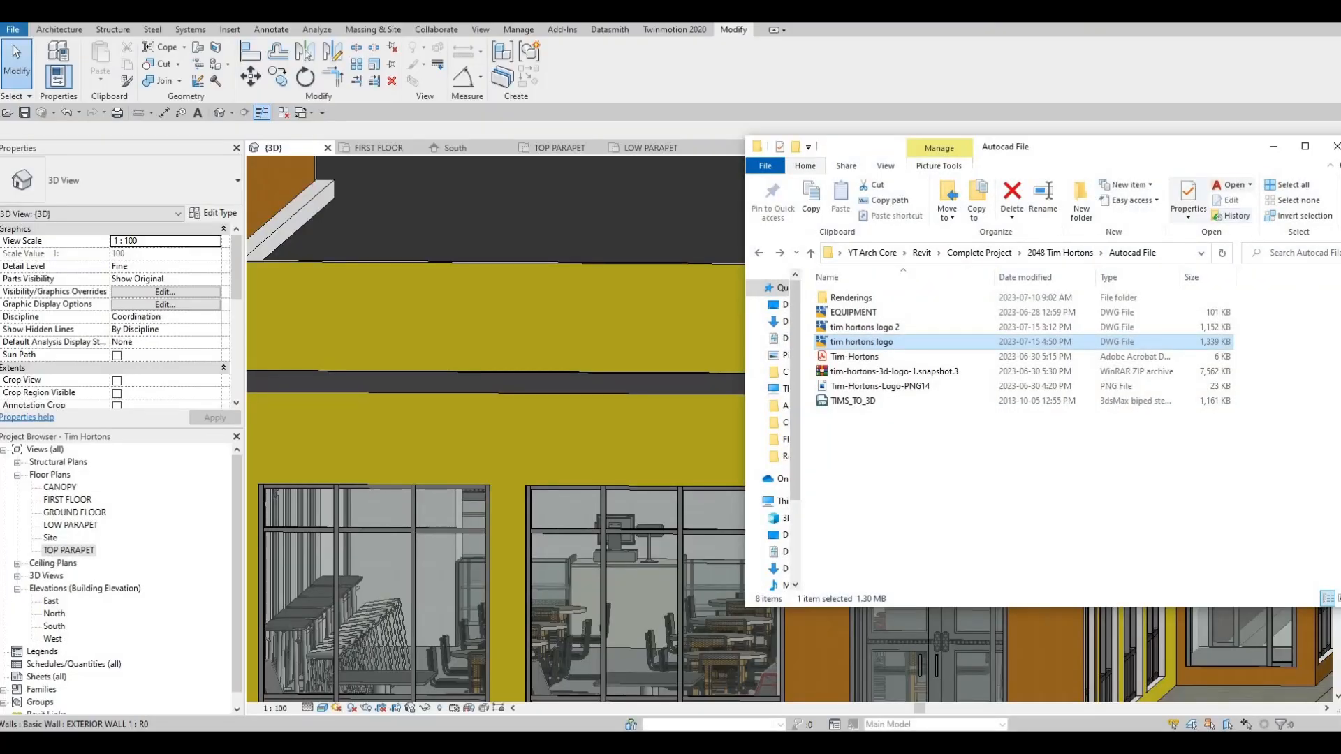
{"action": "key", "text": "alt+Tab"}
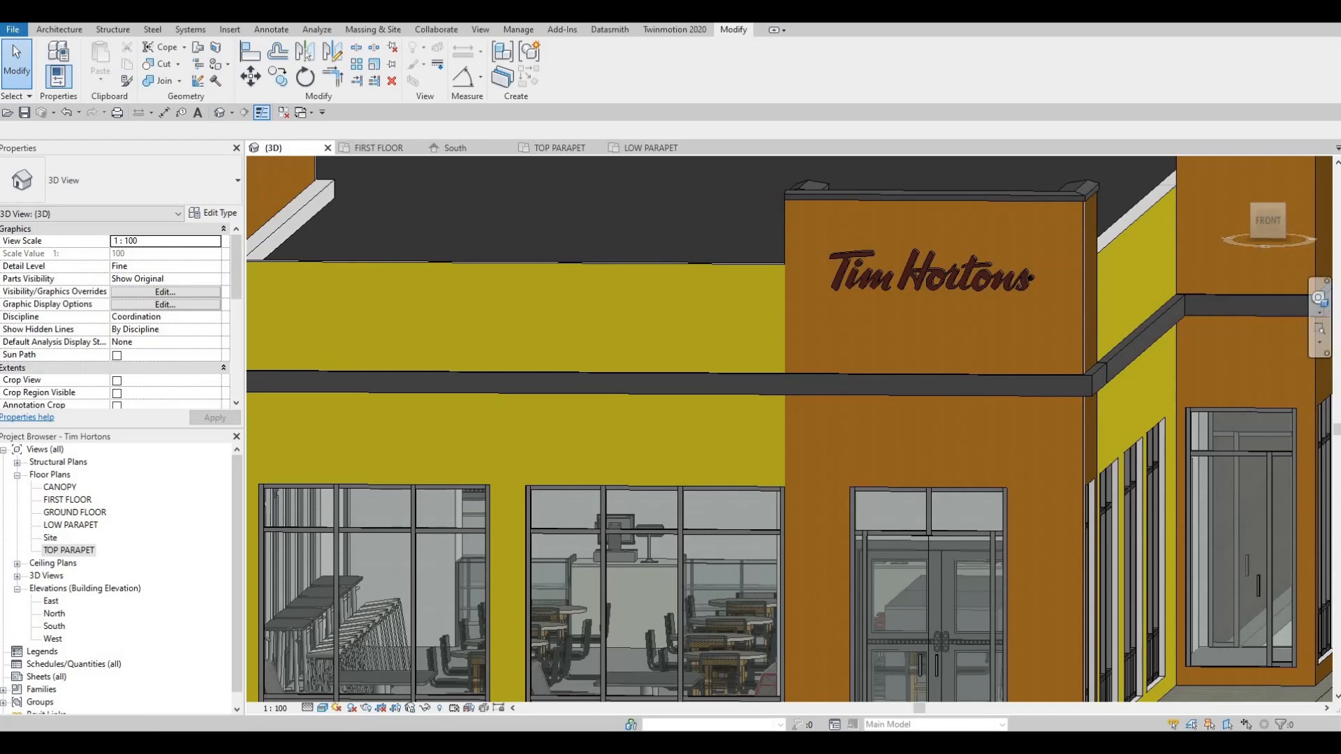
- Place three 100W - 120V WALL LIGHT TIM HORTONS fixtures across the orange tower's front, below the Tim Hortons sign at the dark band
{"action": "key", "text": "Escape"}
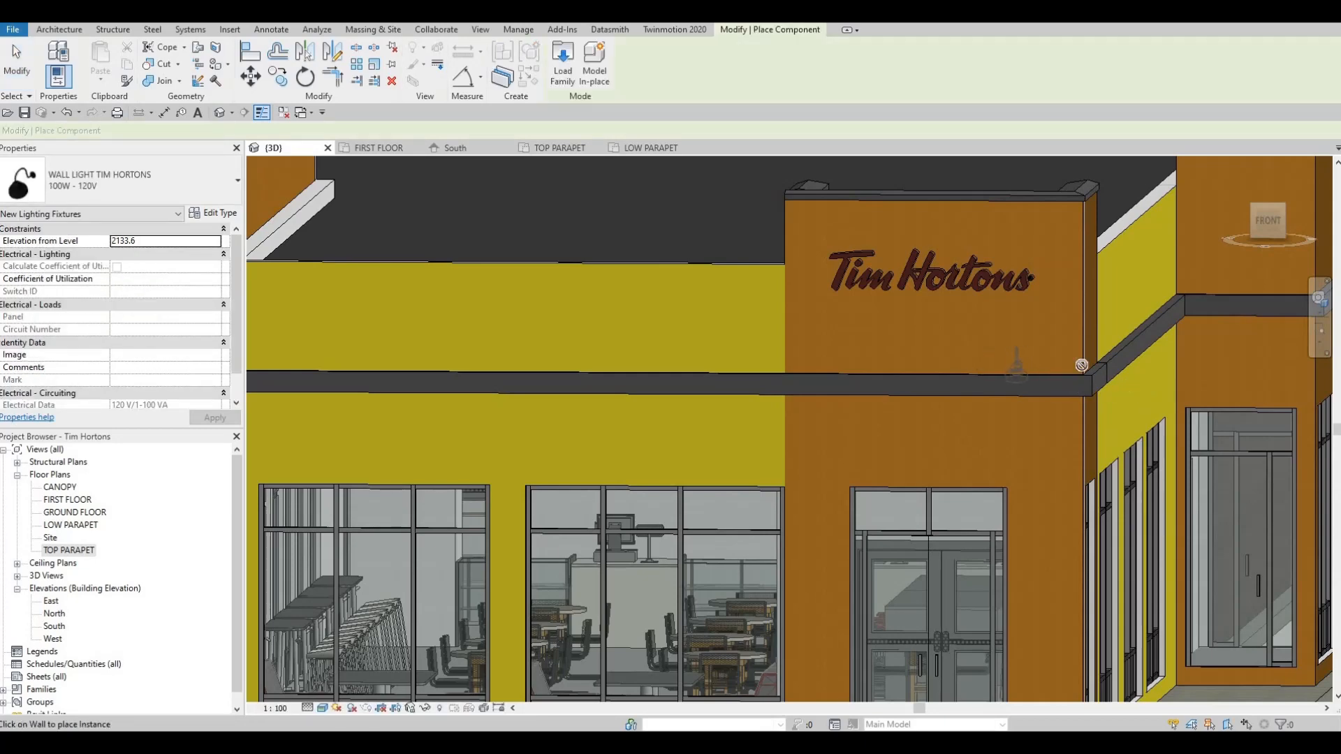
{"action": "middle_click_drag", "start_coordinate": [1082, 366], "coordinate": [1032, 338], "text": "shift"}
{"action": "scroll", "coordinate": [1077, 343], "scroll_direction": "up", "scroll_amount": 1}
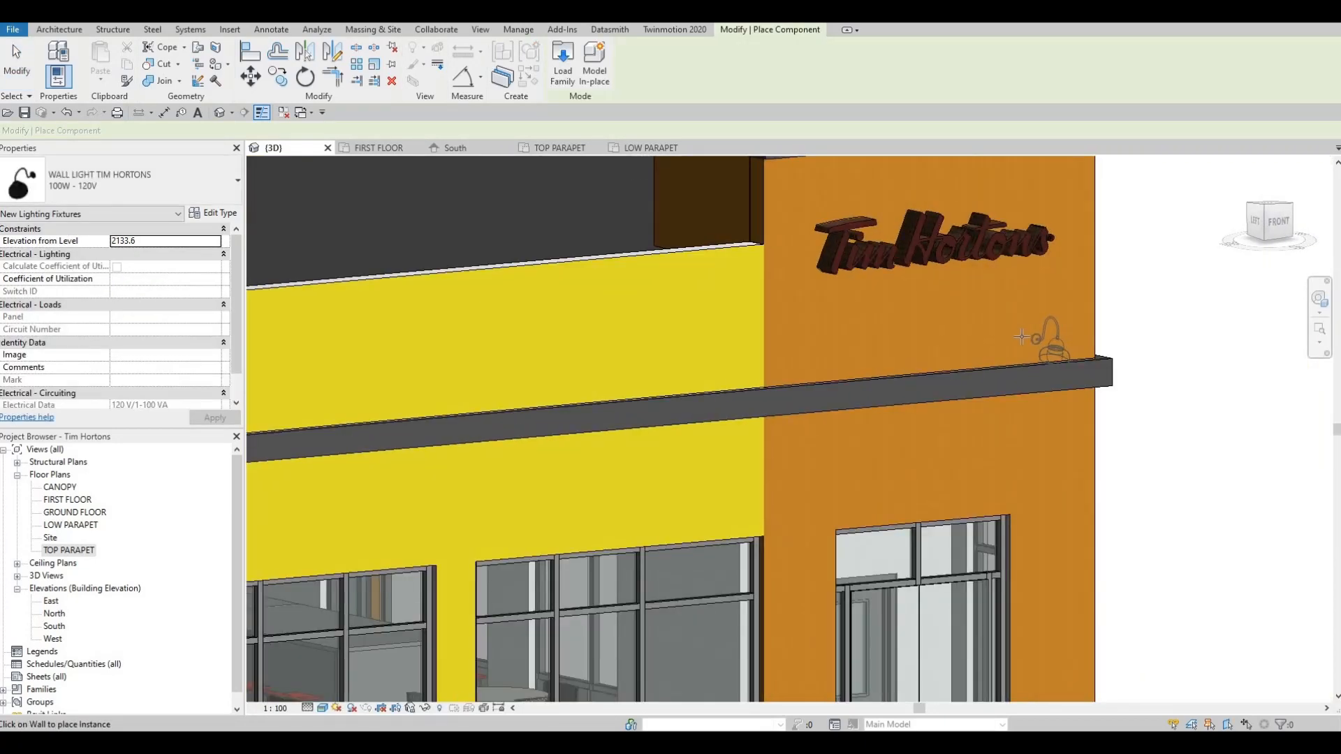
{"action": "left_click", "coordinate": [1038, 366]}
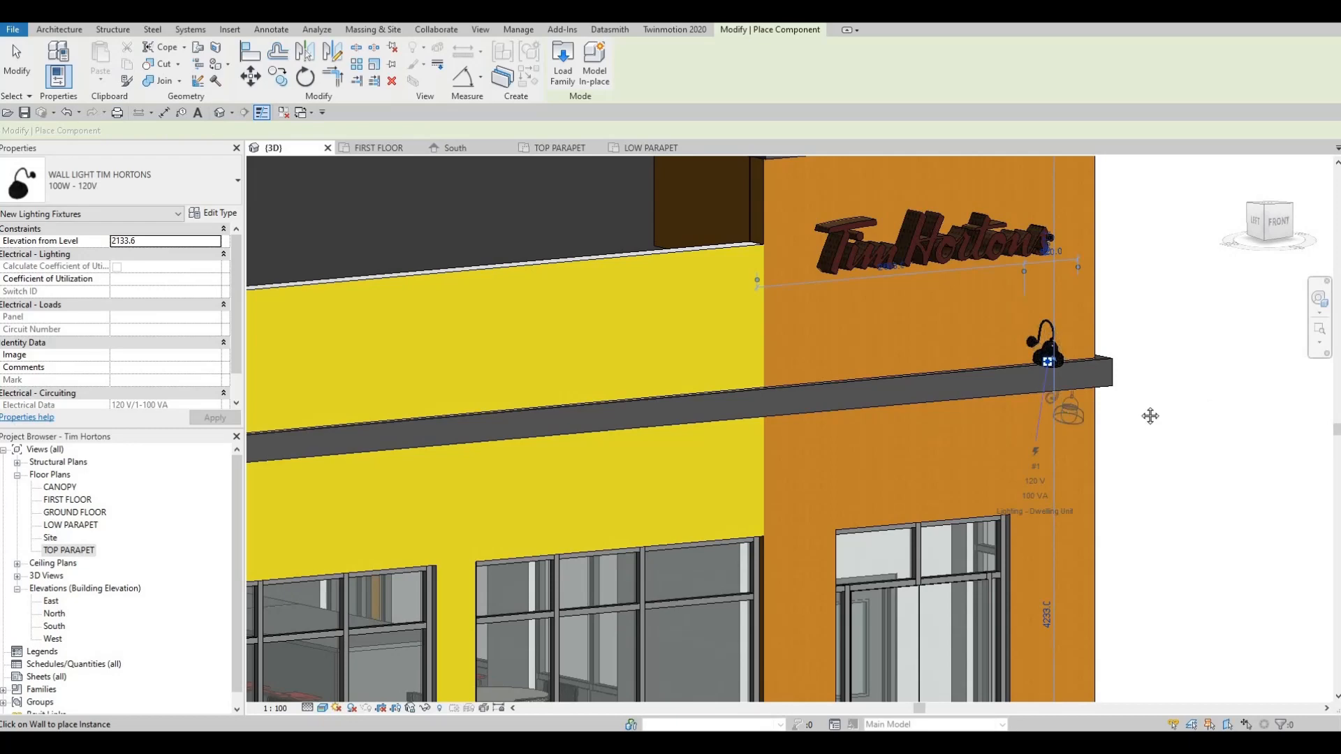
{"action": "middle_click_drag", "start_coordinate": [1150, 416], "coordinate": [809, 370], "text": "shift"}
{"action": "key", "text": "Escape"}
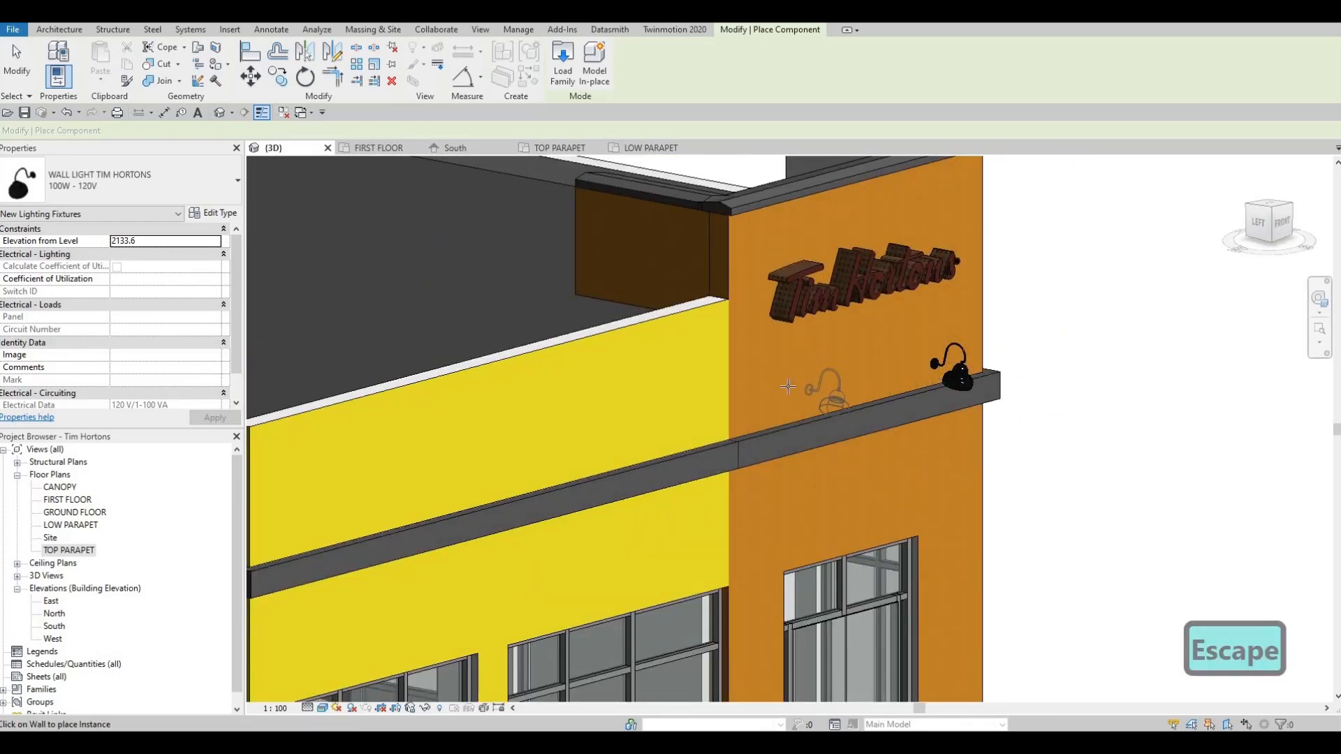
{"action": "left_click", "coordinate": [865, 407]}
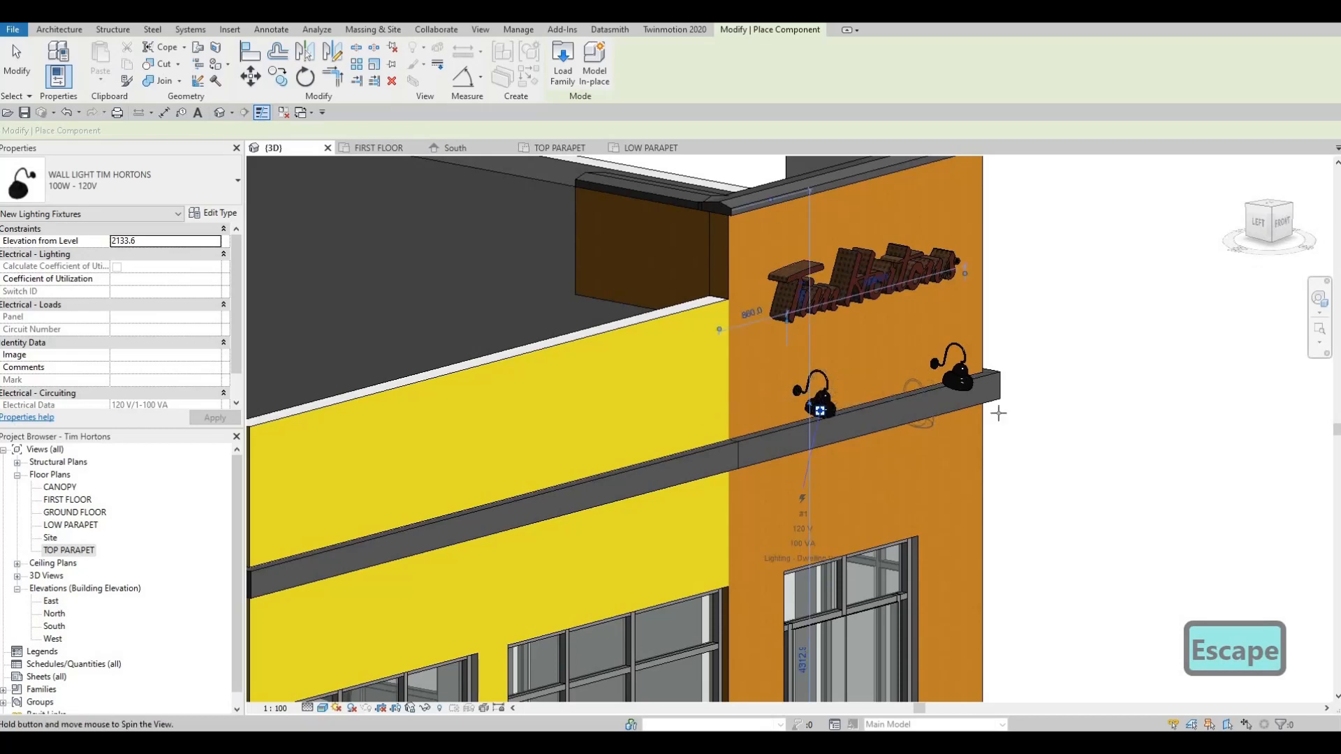
{"action": "middle_click_drag", "start_coordinate": [997, 412], "coordinate": [866, 430], "text": "shift"}
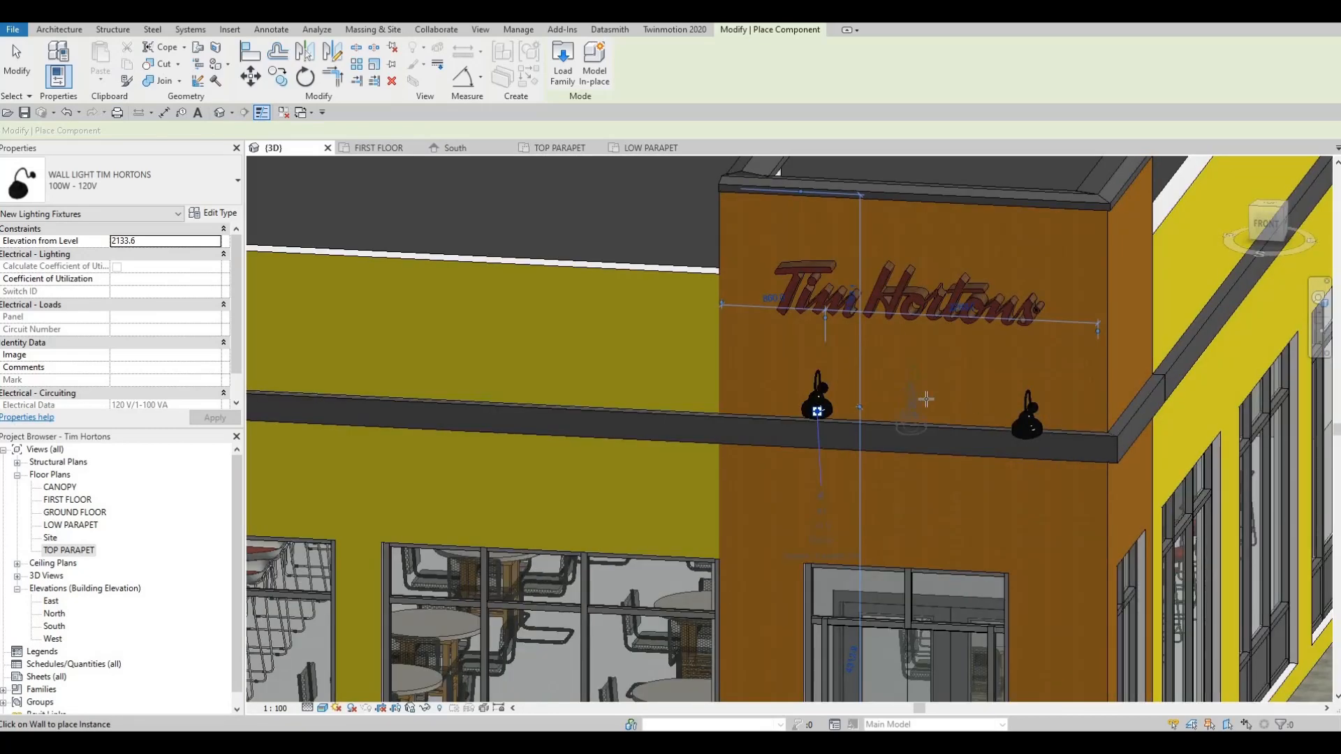
{"action": "left_click", "coordinate": [918, 412]}
{"action": "mouse_move", "coordinate": [918, 412]}
{"action": "middle_mouse_down", "text": "shift"}
{"action": "mouse_move", "coordinate": [954, 387]}
{"action": "mouse_move", "coordinate": [928, 419]}
{"action": "mouse_move", "coordinate": [938, 411]}
{"action": "middle_mouse_up", "text": "shift"}
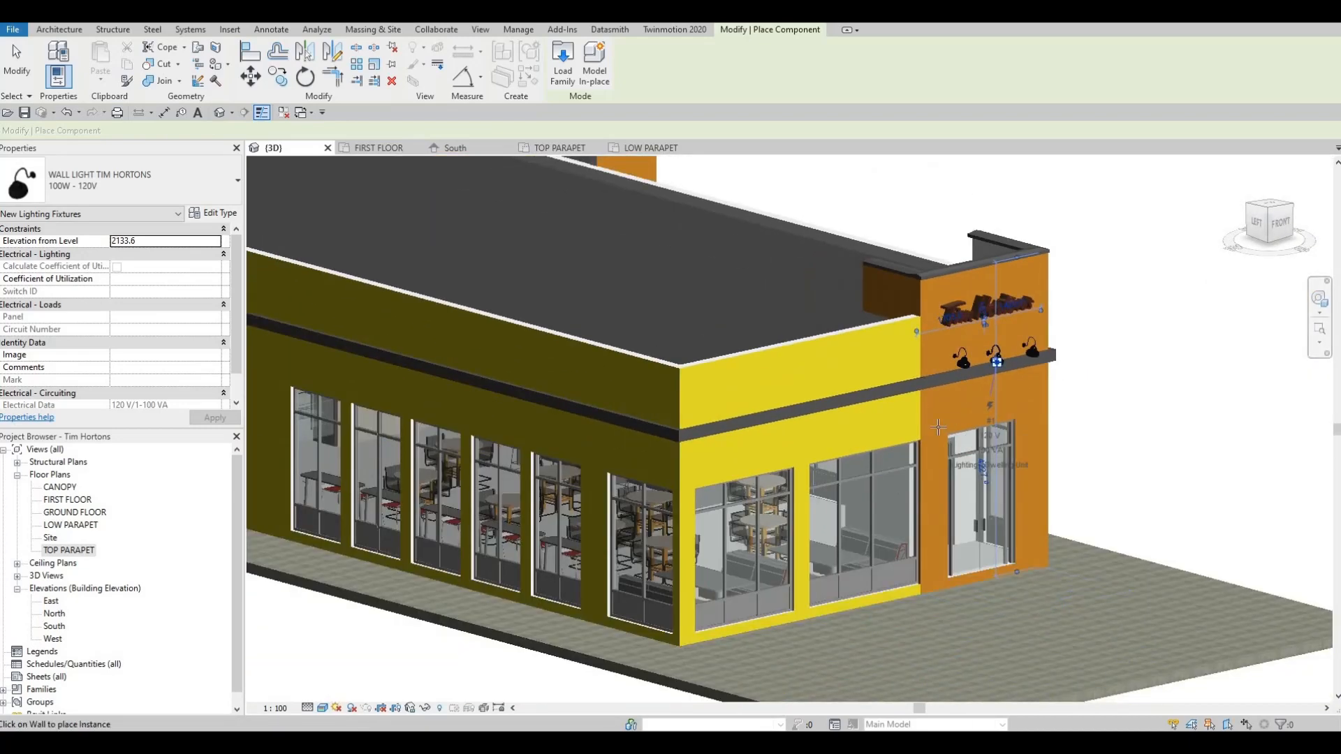
{"action": "scroll", "coordinate": [881, 374], "scroll_direction": "up", "scroll_amount": 3}
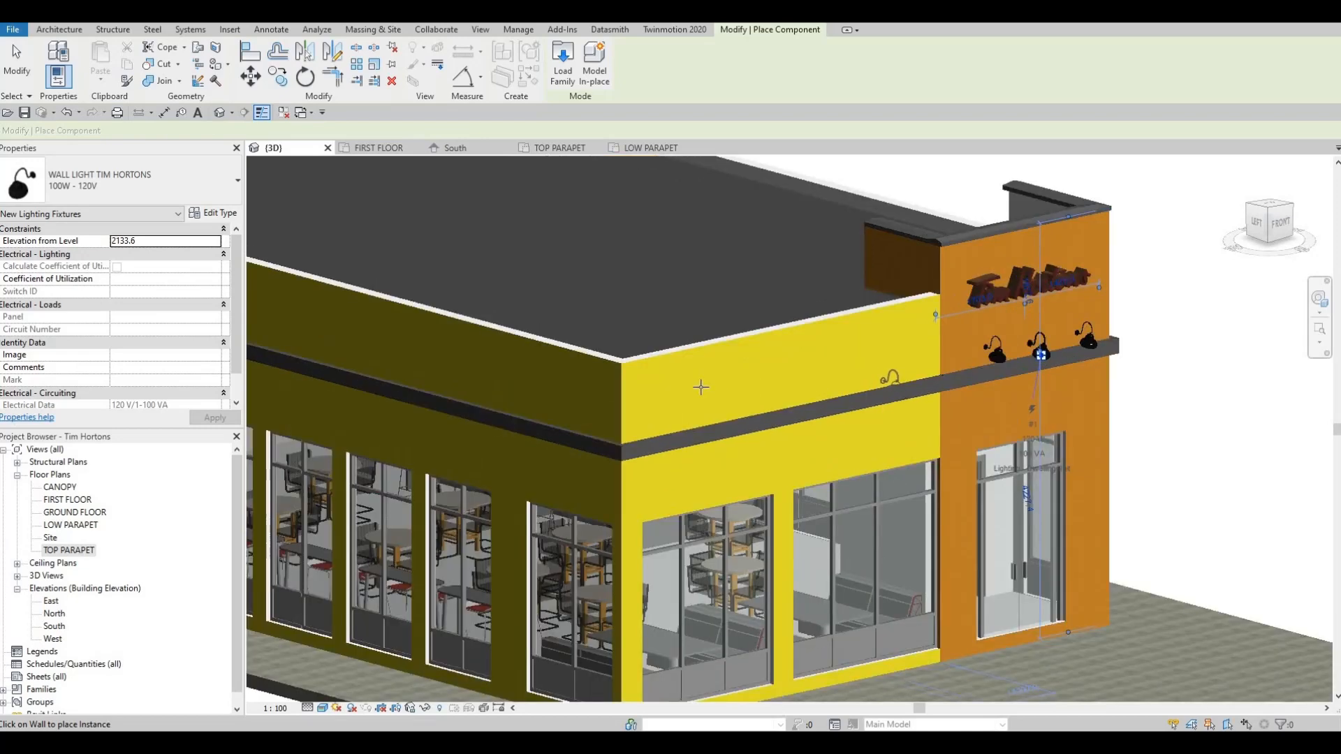
- Place WALL LIGHT TIM HORTONS fixtures above the dark band along the yellow front wall and the adjoining six-window yellow side wall
{"action": "left_click", "coordinate": [669, 414]}
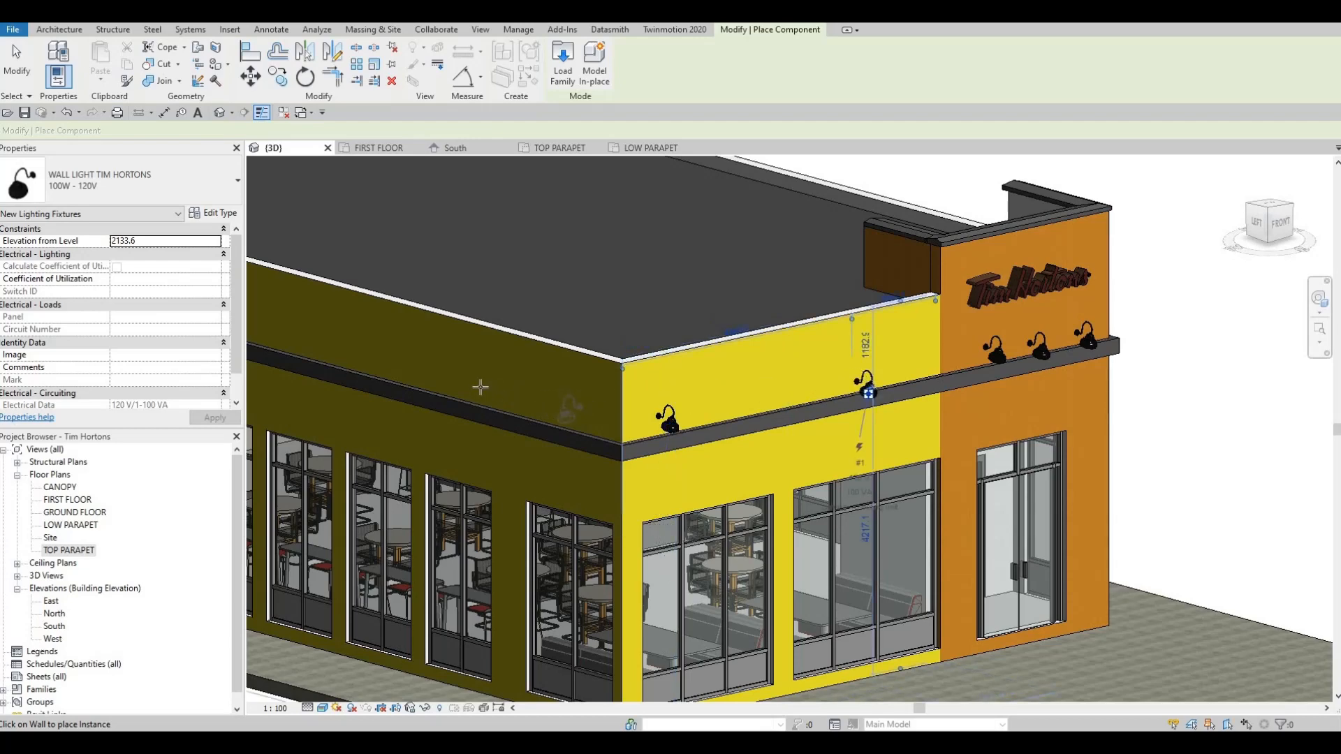
{"action": "middle_click_drag", "start_coordinate": [504, 367], "coordinate": [789, 373]}
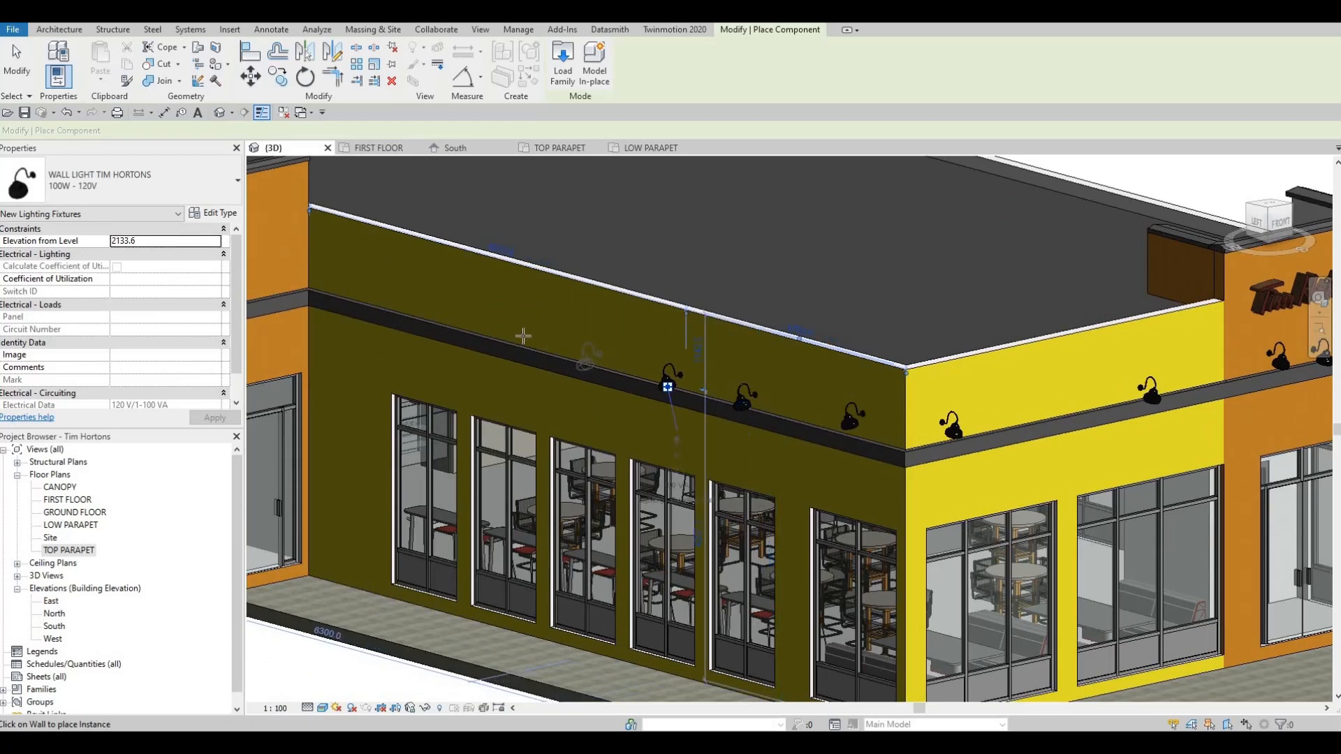
{"action": "left_click", "coordinate": [525, 336]}
{"action": "left_click", "coordinate": [510, 320]}
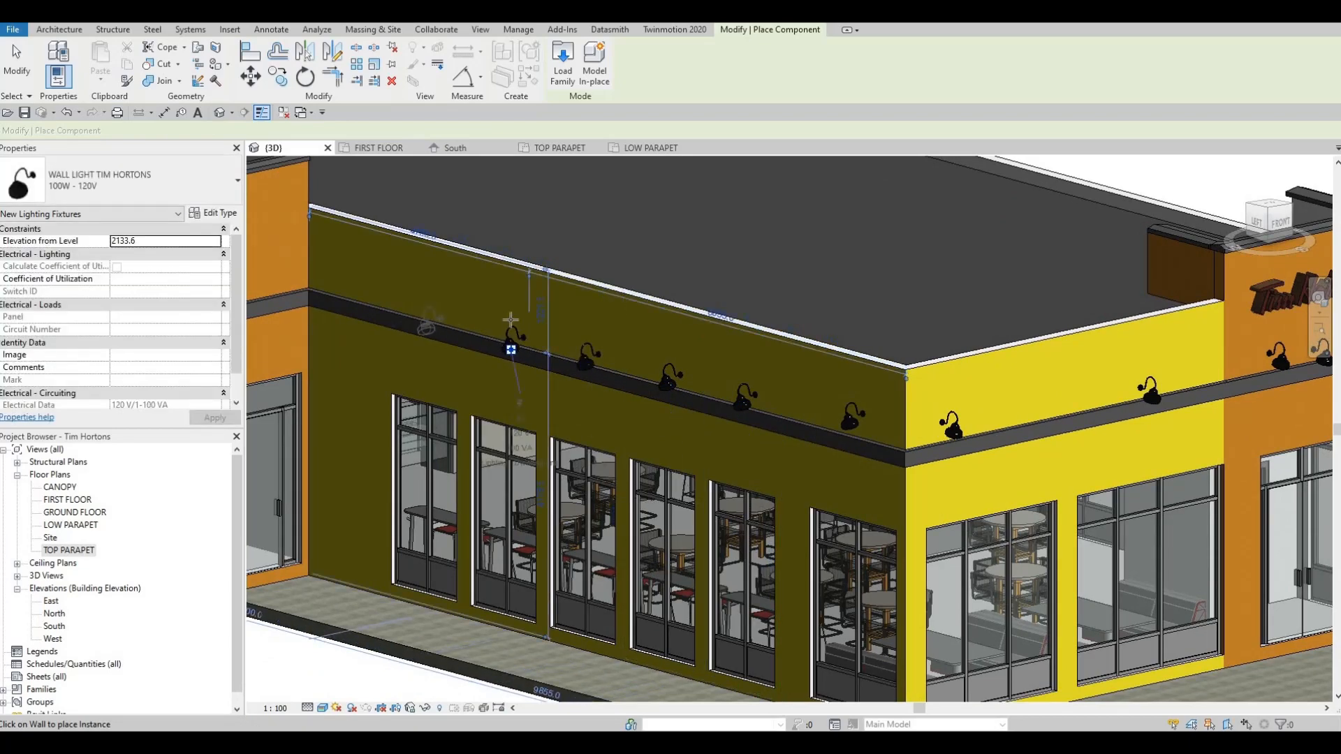
{"action": "left_click", "coordinate": [452, 322]}
- Place wall lights at the dark band on both visible faces of the orange tower between the yellow side wall and the brick wall
{"action": "scroll", "coordinate": [524, 318], "scroll_direction": "down", "scroll_amount": 4}
{"action": "middle_click_drag", "start_coordinate": [544, 317], "coordinate": [704, 318]}
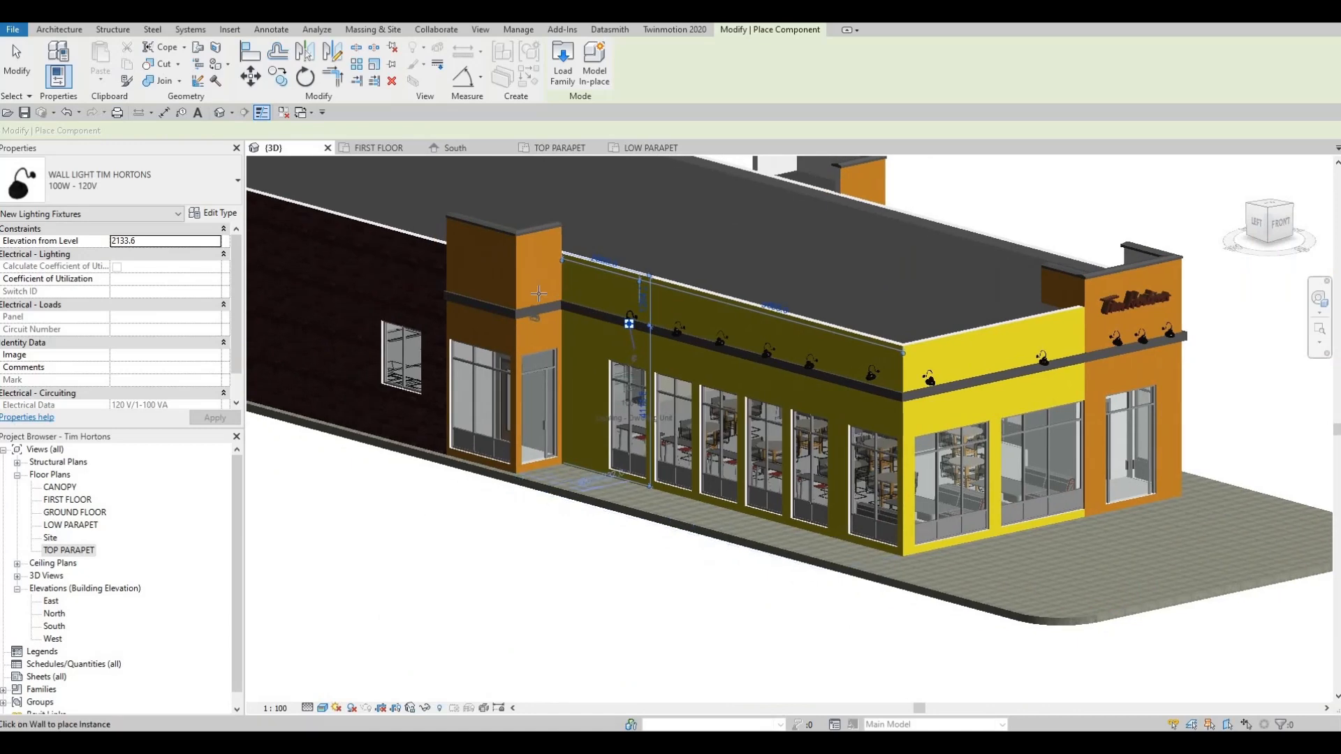
{"action": "scroll", "coordinate": [533, 303], "scroll_direction": "up", "scroll_amount": 3}
{"action": "left_click", "coordinate": [459, 299]}
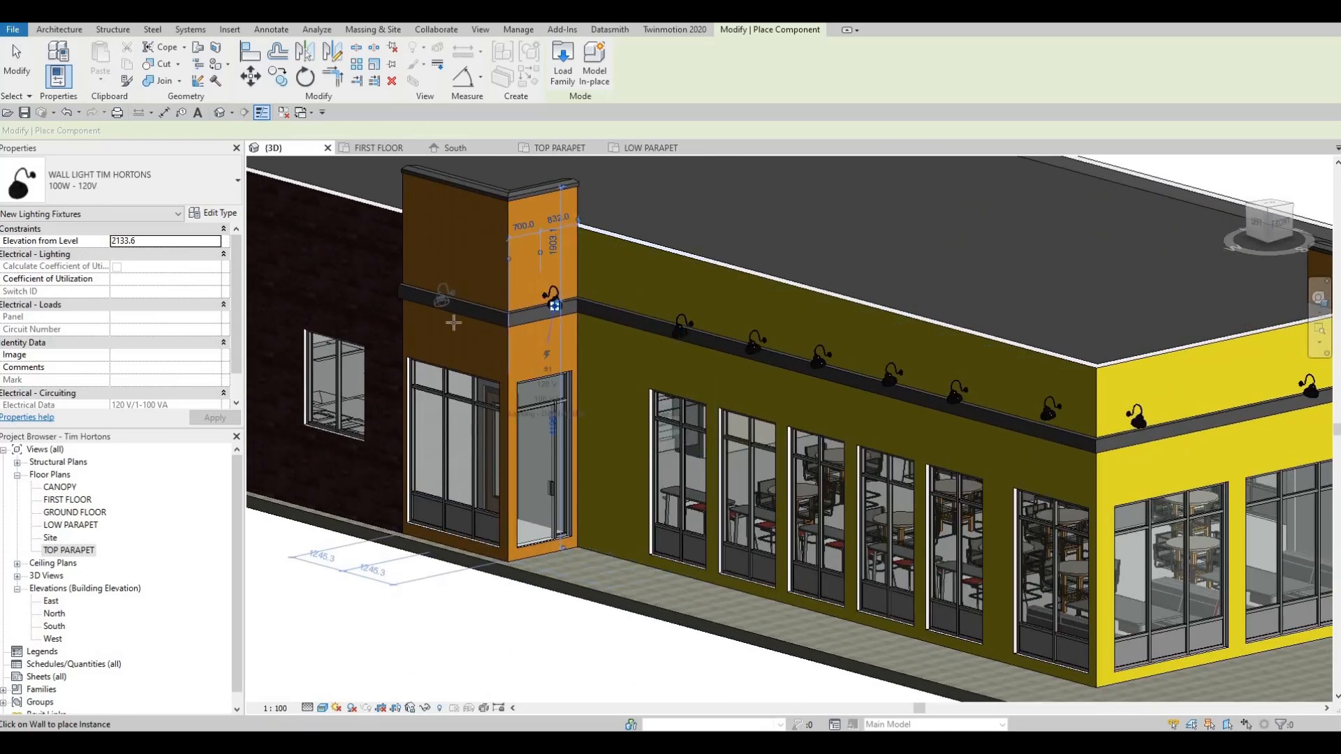
- Place three wall lights above the dark band on the opposite yellow side wall, one over each of its windows
{"action": "middle_click_drag", "start_coordinate": [578, 361], "coordinate": [865, 382], "text": "shift"}
{"action": "scroll", "coordinate": [656, 368], "scroll_direction": "down", "scroll_amount": 3}
{"action": "middle_click_drag", "start_coordinate": [703, 395], "coordinate": [621, 409], "text": "shift"}
{"action": "middle_click_drag", "start_coordinate": [430, 417], "coordinate": [517, 357], "text": "shift"}
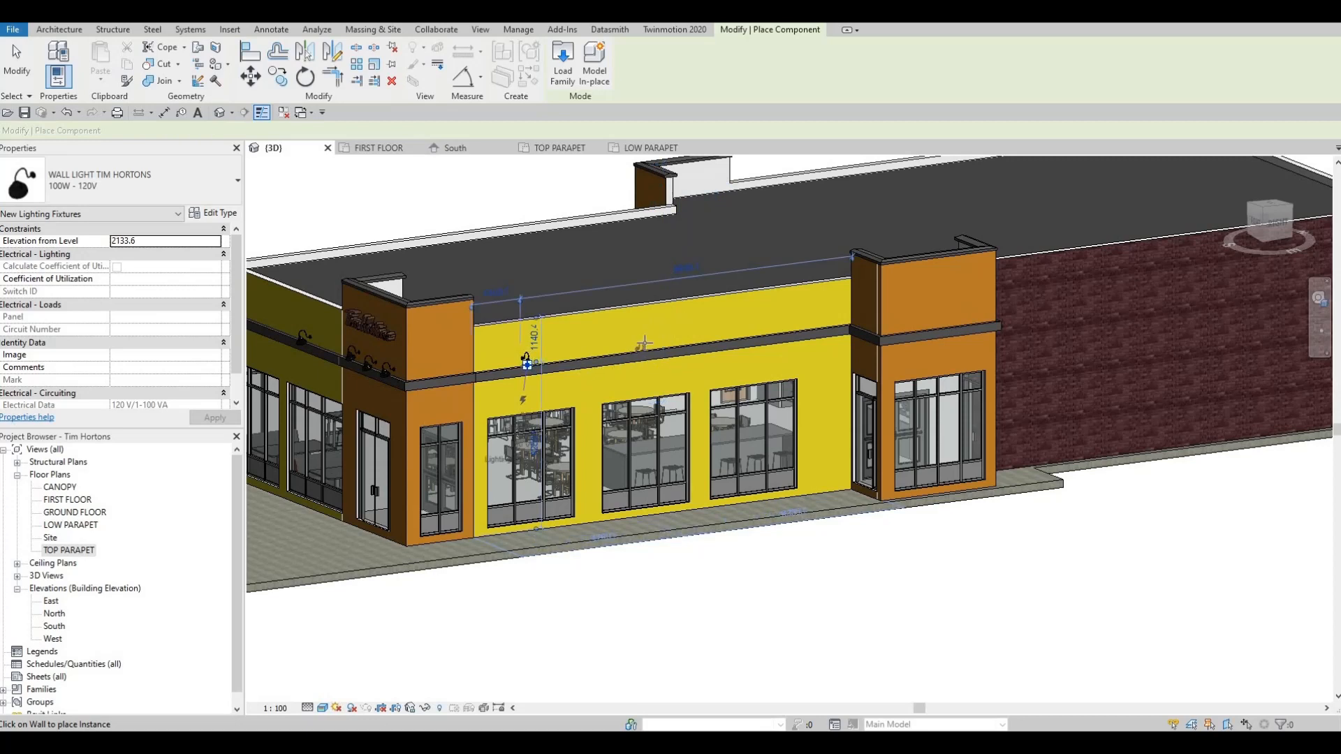
{"action": "left_click", "coordinate": [527, 362]}
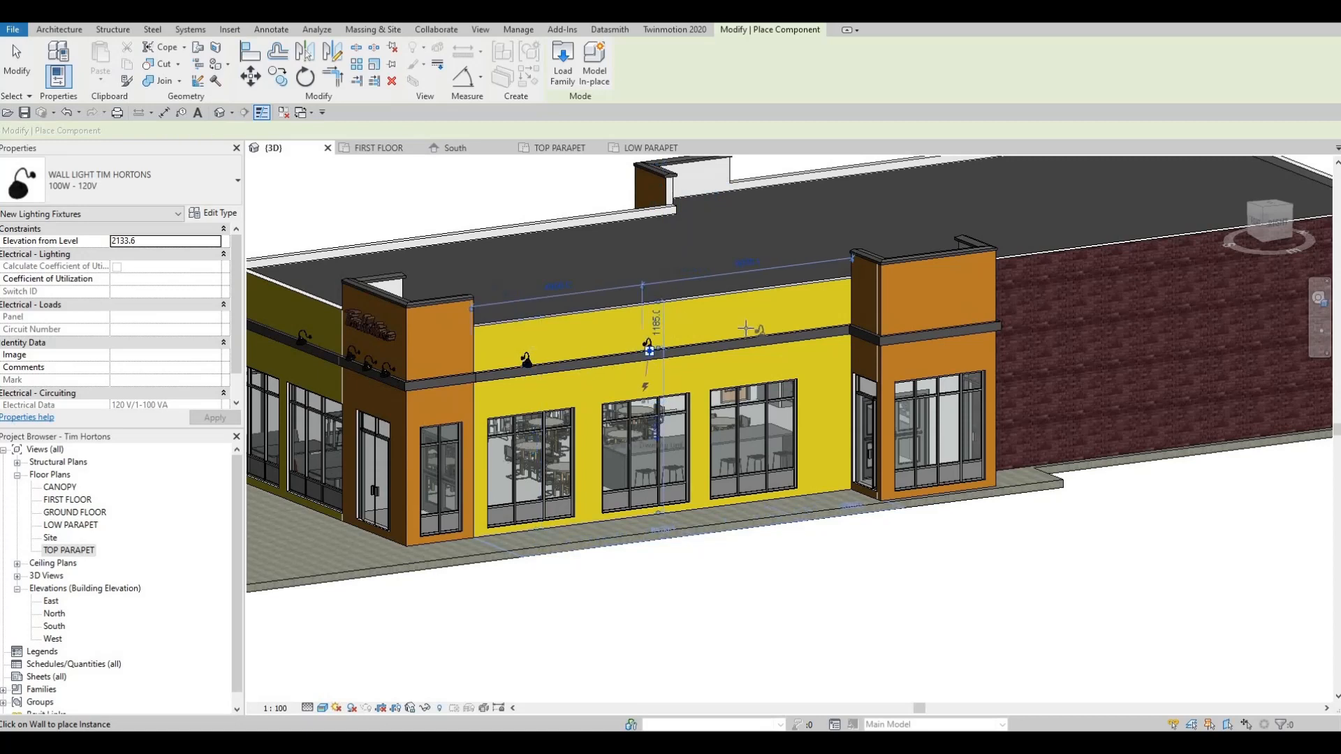
- Place wall lights around the orange tower next to the brick wall: one on each narrow side and two on its wide face
{"action": "left_click", "coordinate": [855, 326]}
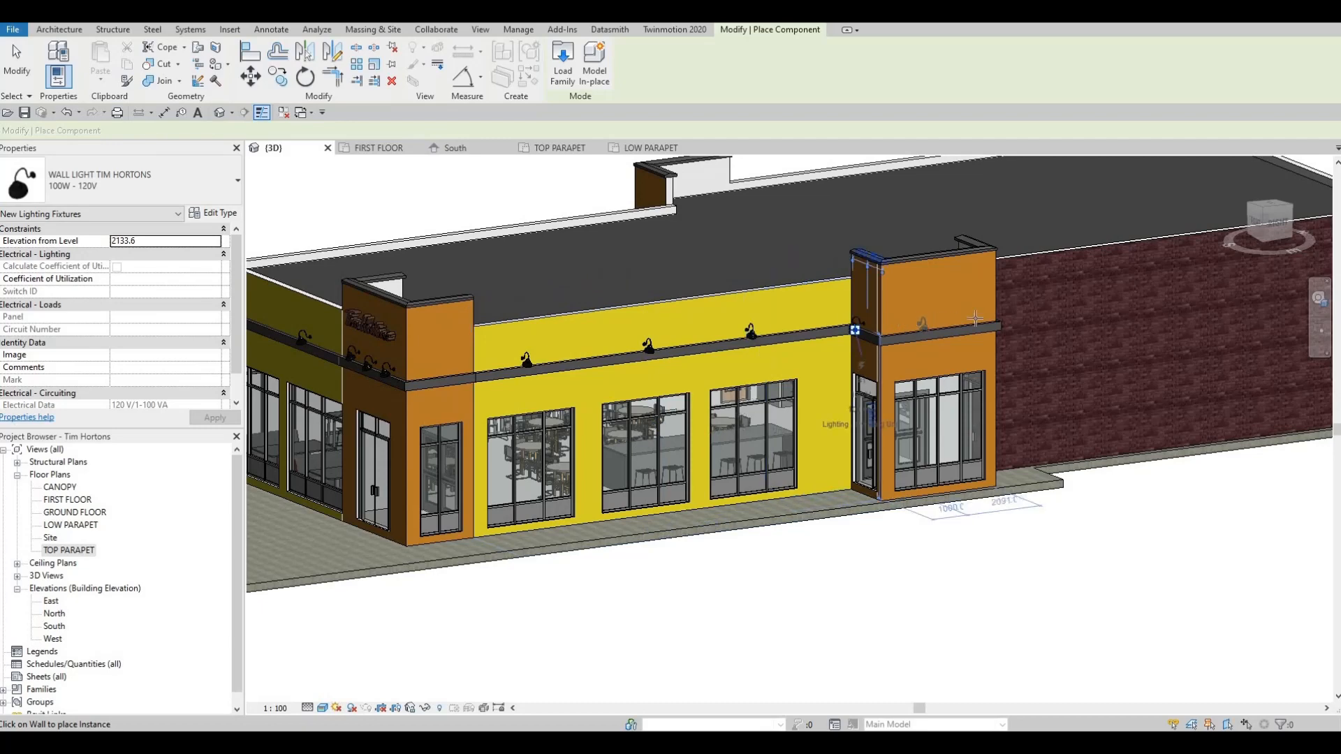
{"action": "left_click", "coordinate": [923, 328]}
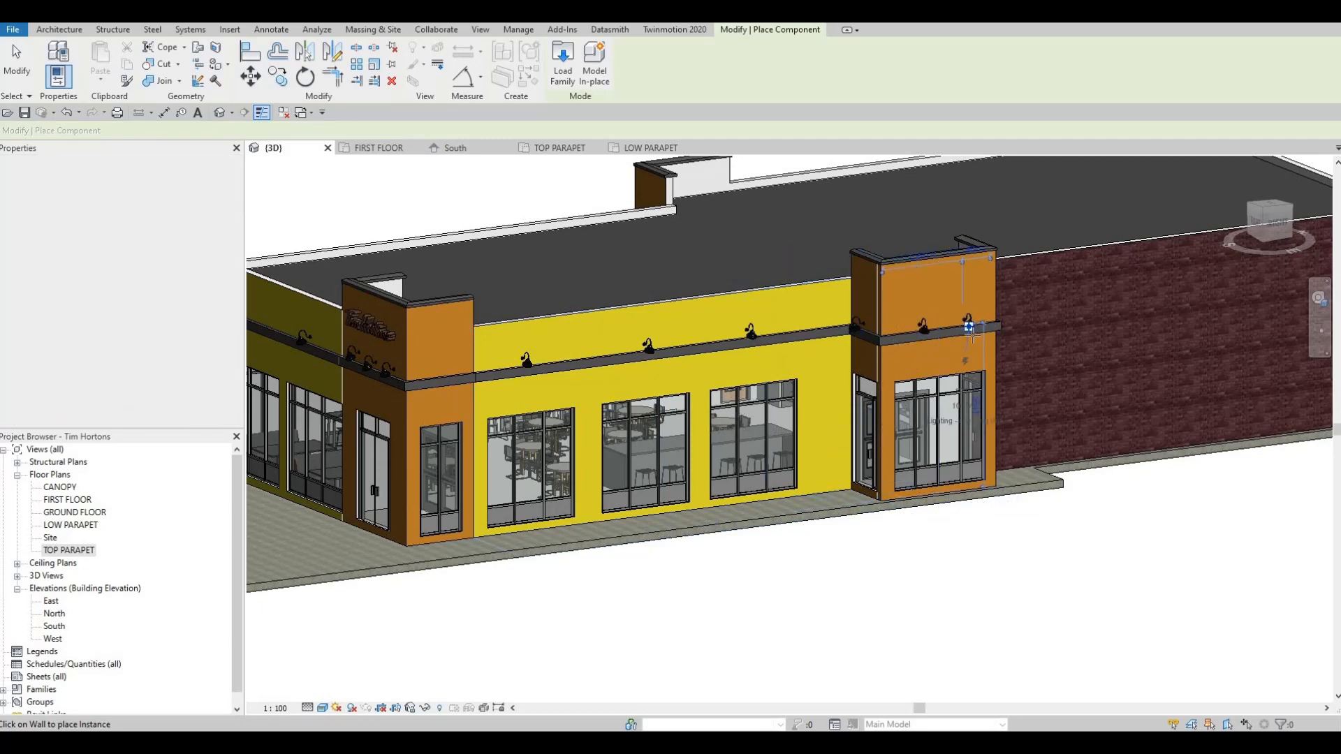
{"action": "middle_click_drag", "start_coordinate": [905, 351], "coordinate": [901, 304], "text": "shift"}
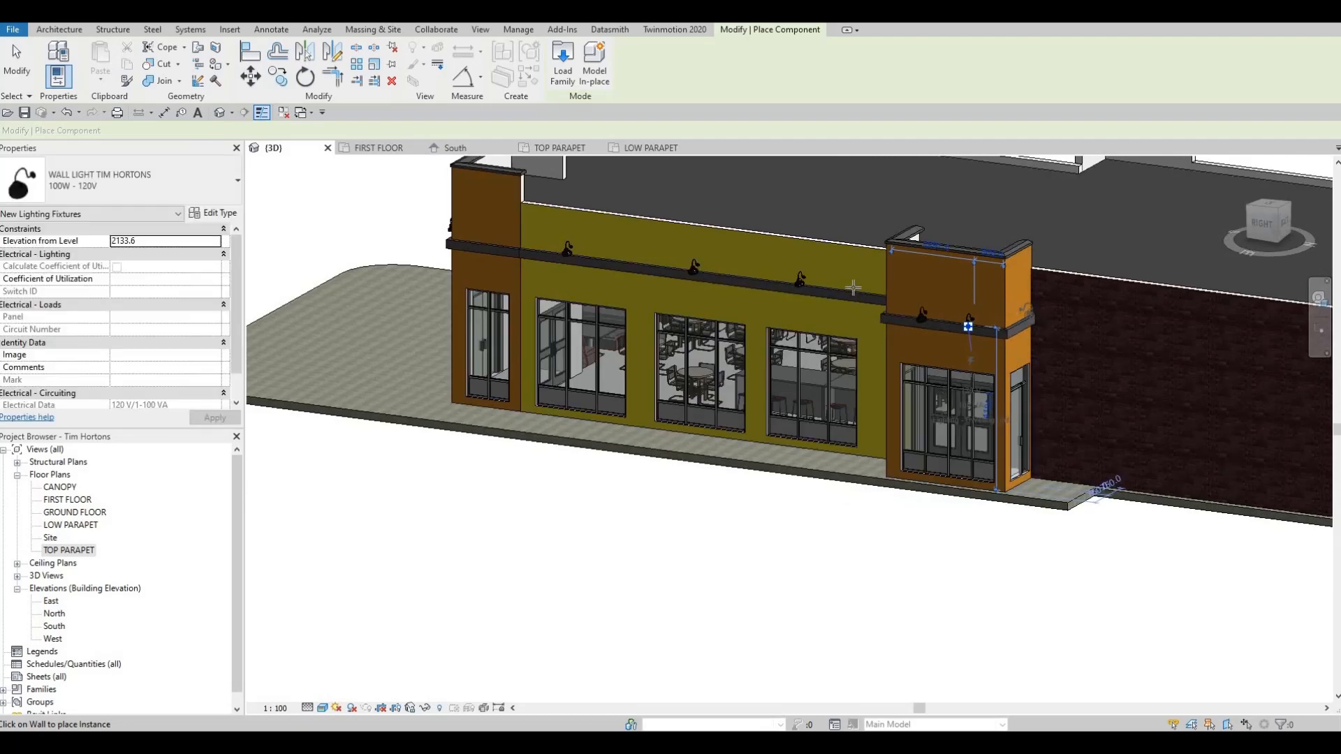
- Add three more wall lights between the existing ones on the three-window yellow side wall
{"action": "left_click", "coordinate": [847, 288]}
{"action": "left_click", "coordinate": [729, 271]}
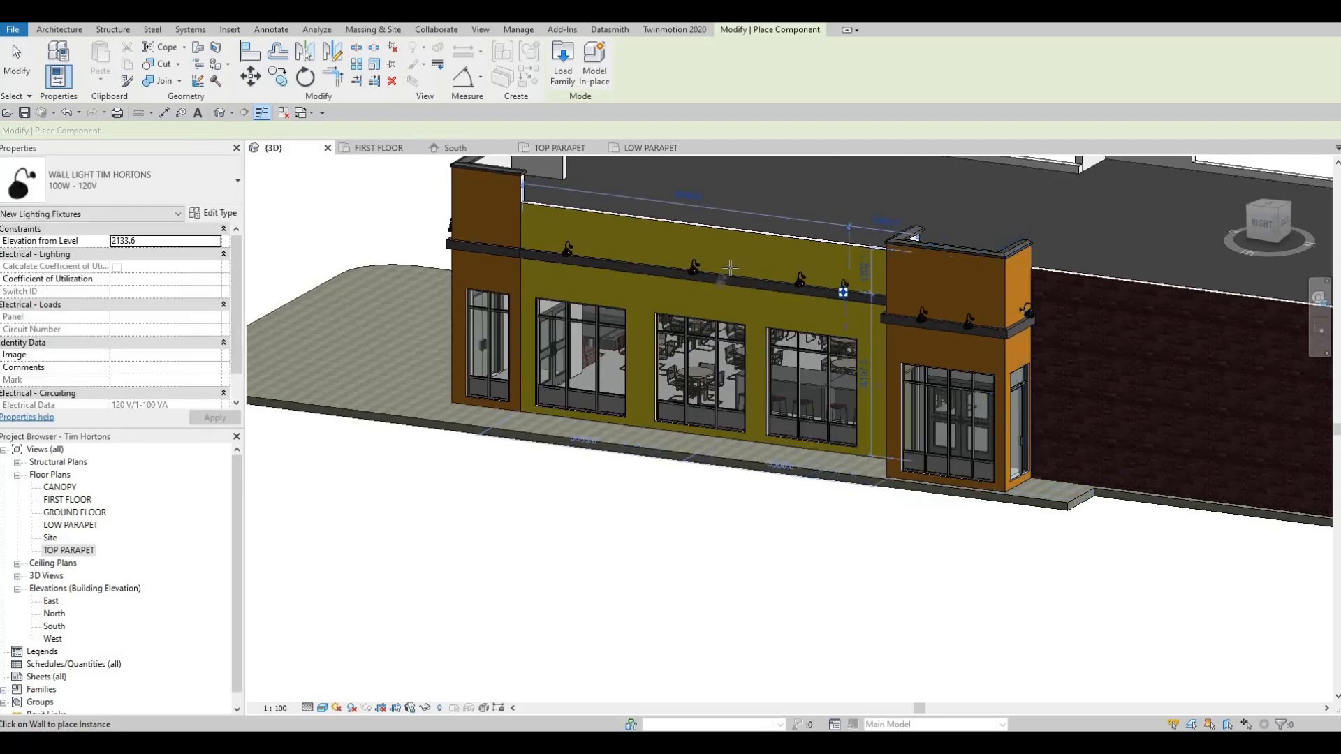
{"action": "left_click", "coordinate": [605, 261]}
- Place a wall light on the sign tower's side face and another on the yellow front wall beside the tower, then end placement
{"action": "middle_click_drag", "start_coordinate": [605, 261], "coordinate": [484, 274], "text": "shift"}
{"action": "left_click", "coordinate": [483, 276]}
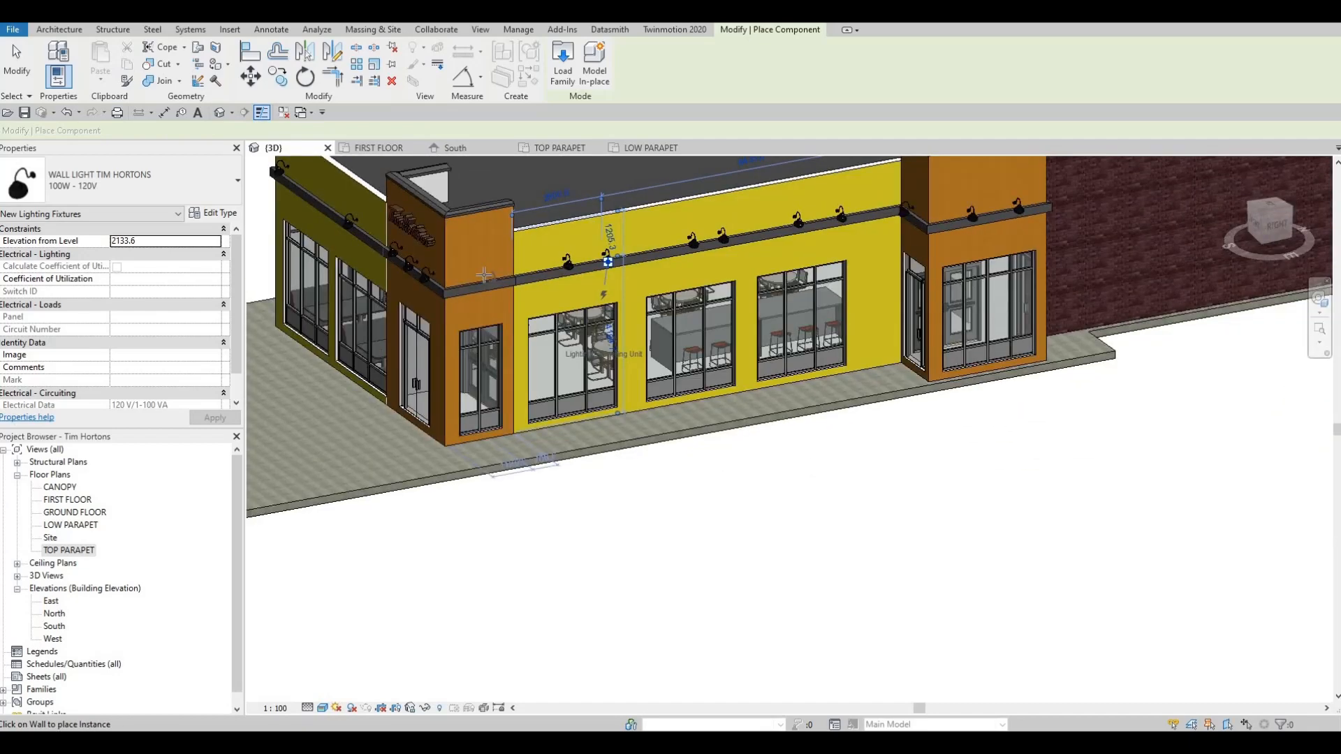
{"action": "middle_click_drag", "start_coordinate": [669, 327], "coordinate": [559, 269], "text": "shift"}
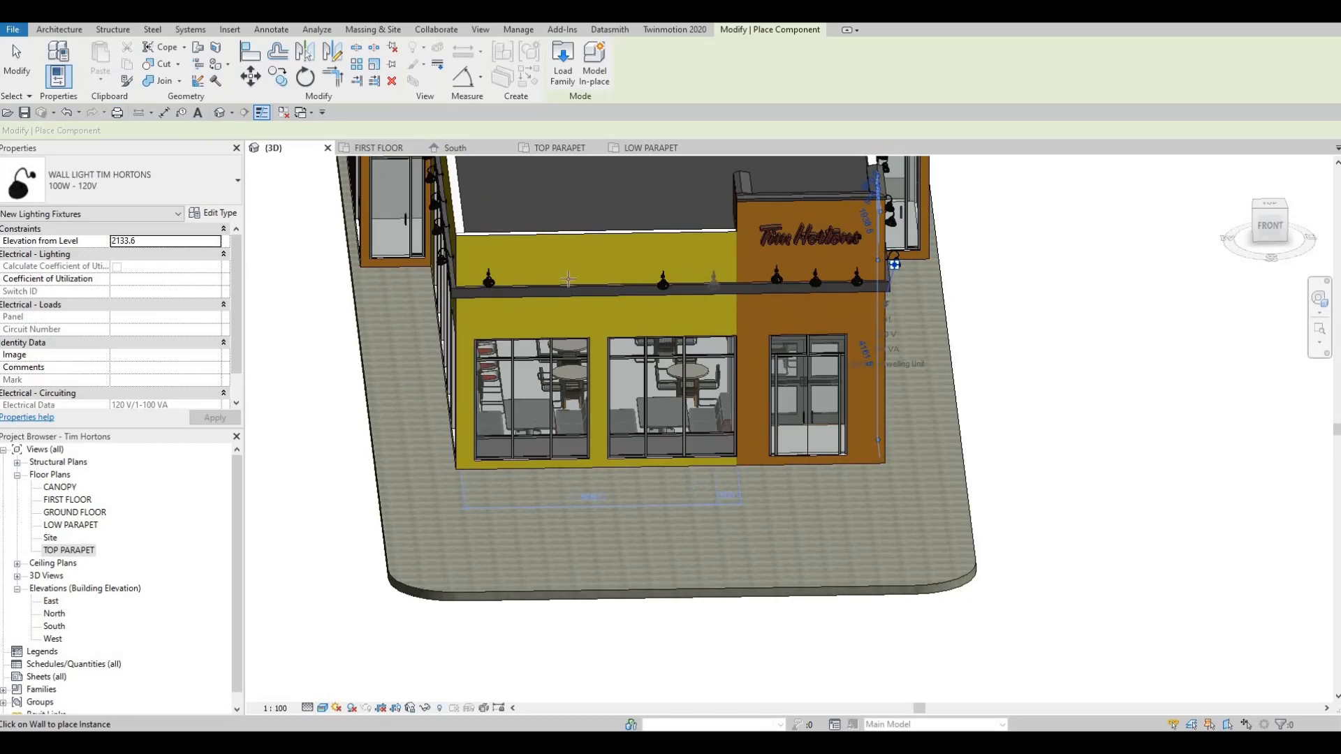
{"action": "left_click", "coordinate": [713, 283]}
{"action": "middle_click_drag", "start_coordinate": [735, 325], "coordinate": [419, 405], "text": "shift"}
{"action": "key", "text": "Escape"}
{"action": "key", "text": "Escape"}
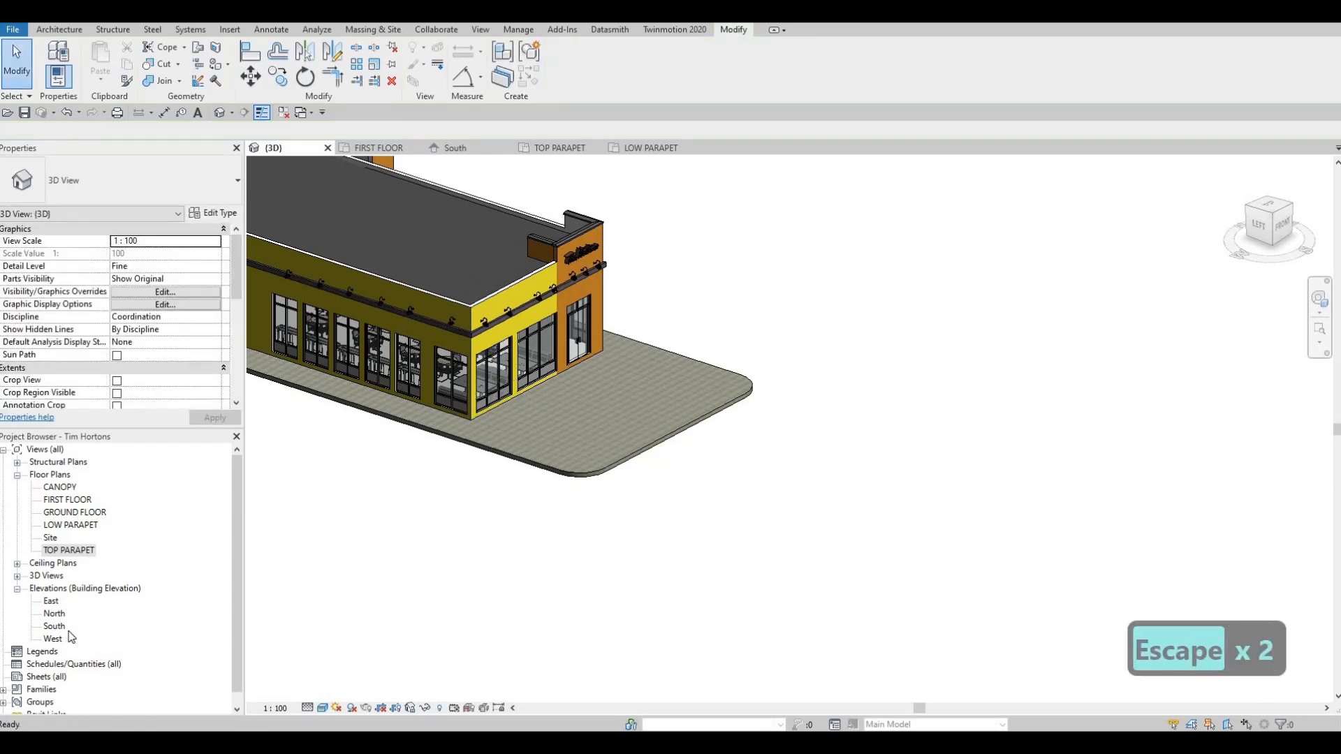
{"action": "key", "text": "F1"}
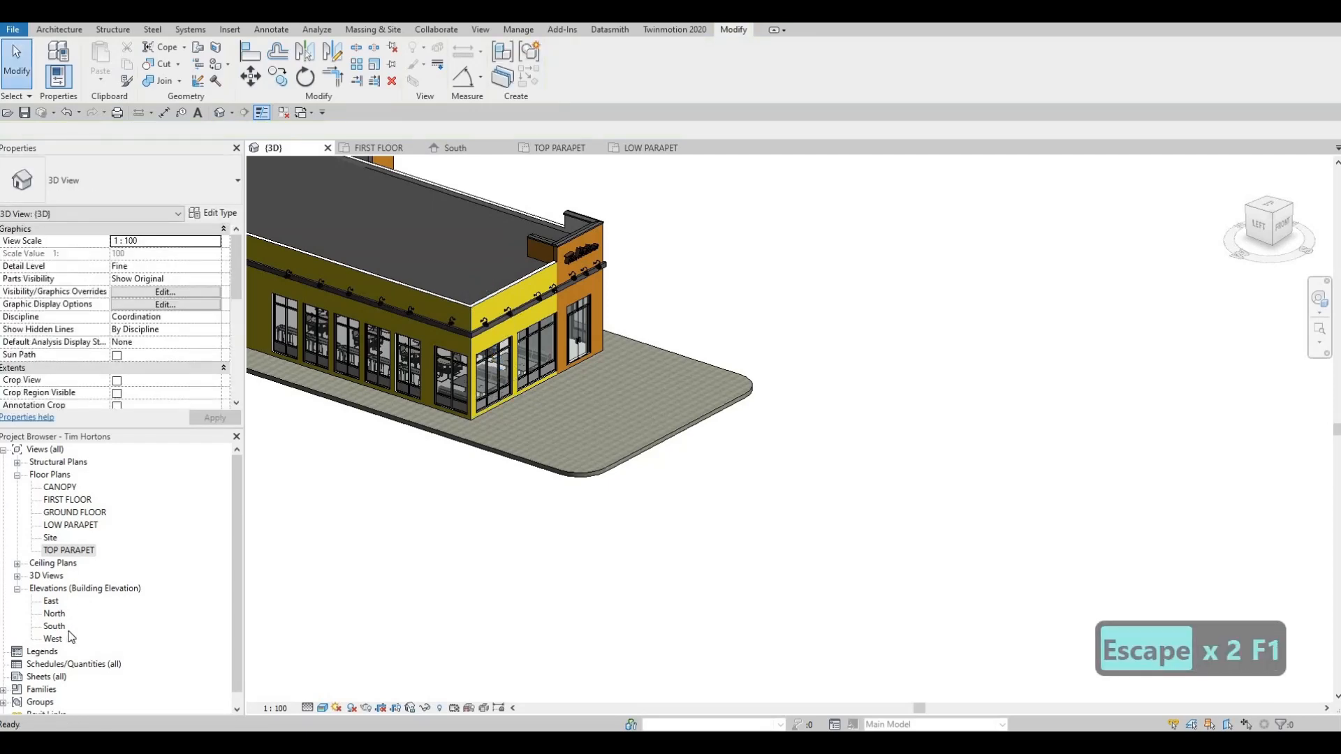
{"action": "left_click", "coordinate": [598, 454]}
{"action": "middle_click_drag", "start_coordinate": [650, 438], "coordinate": [584, 526]}
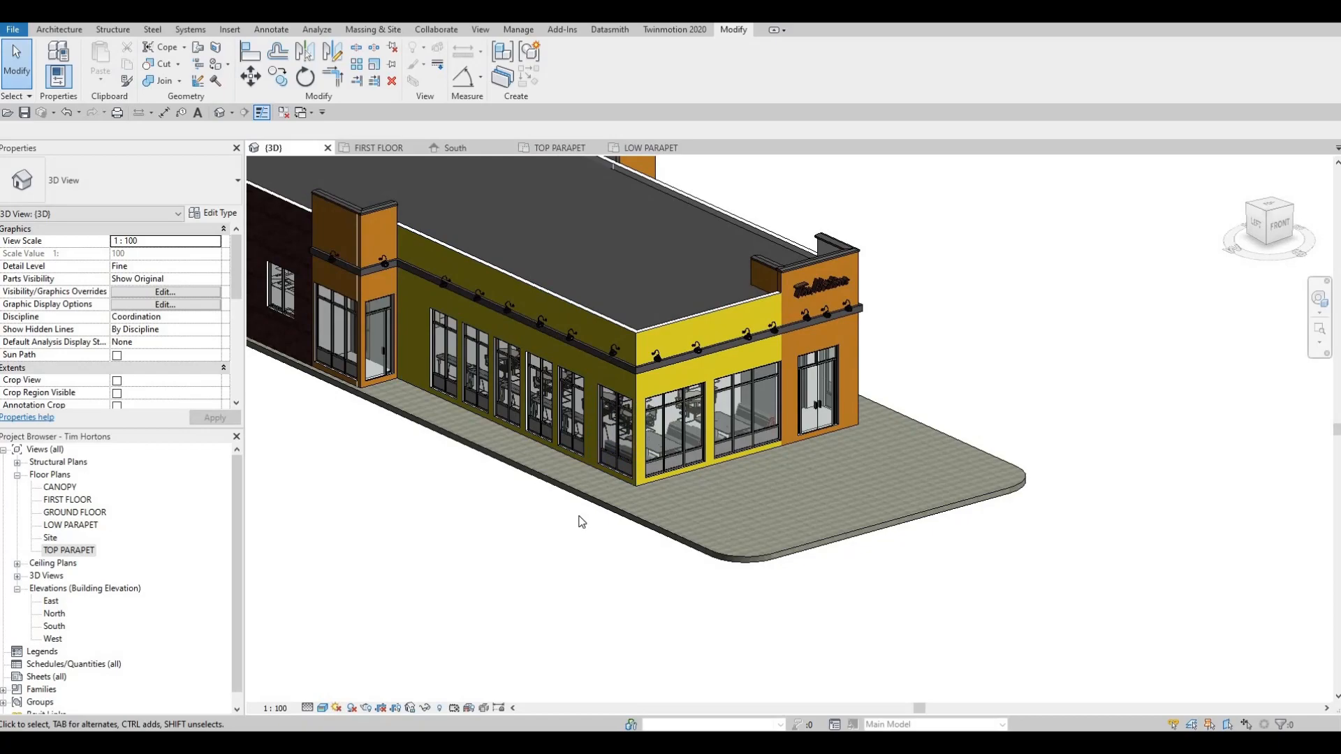